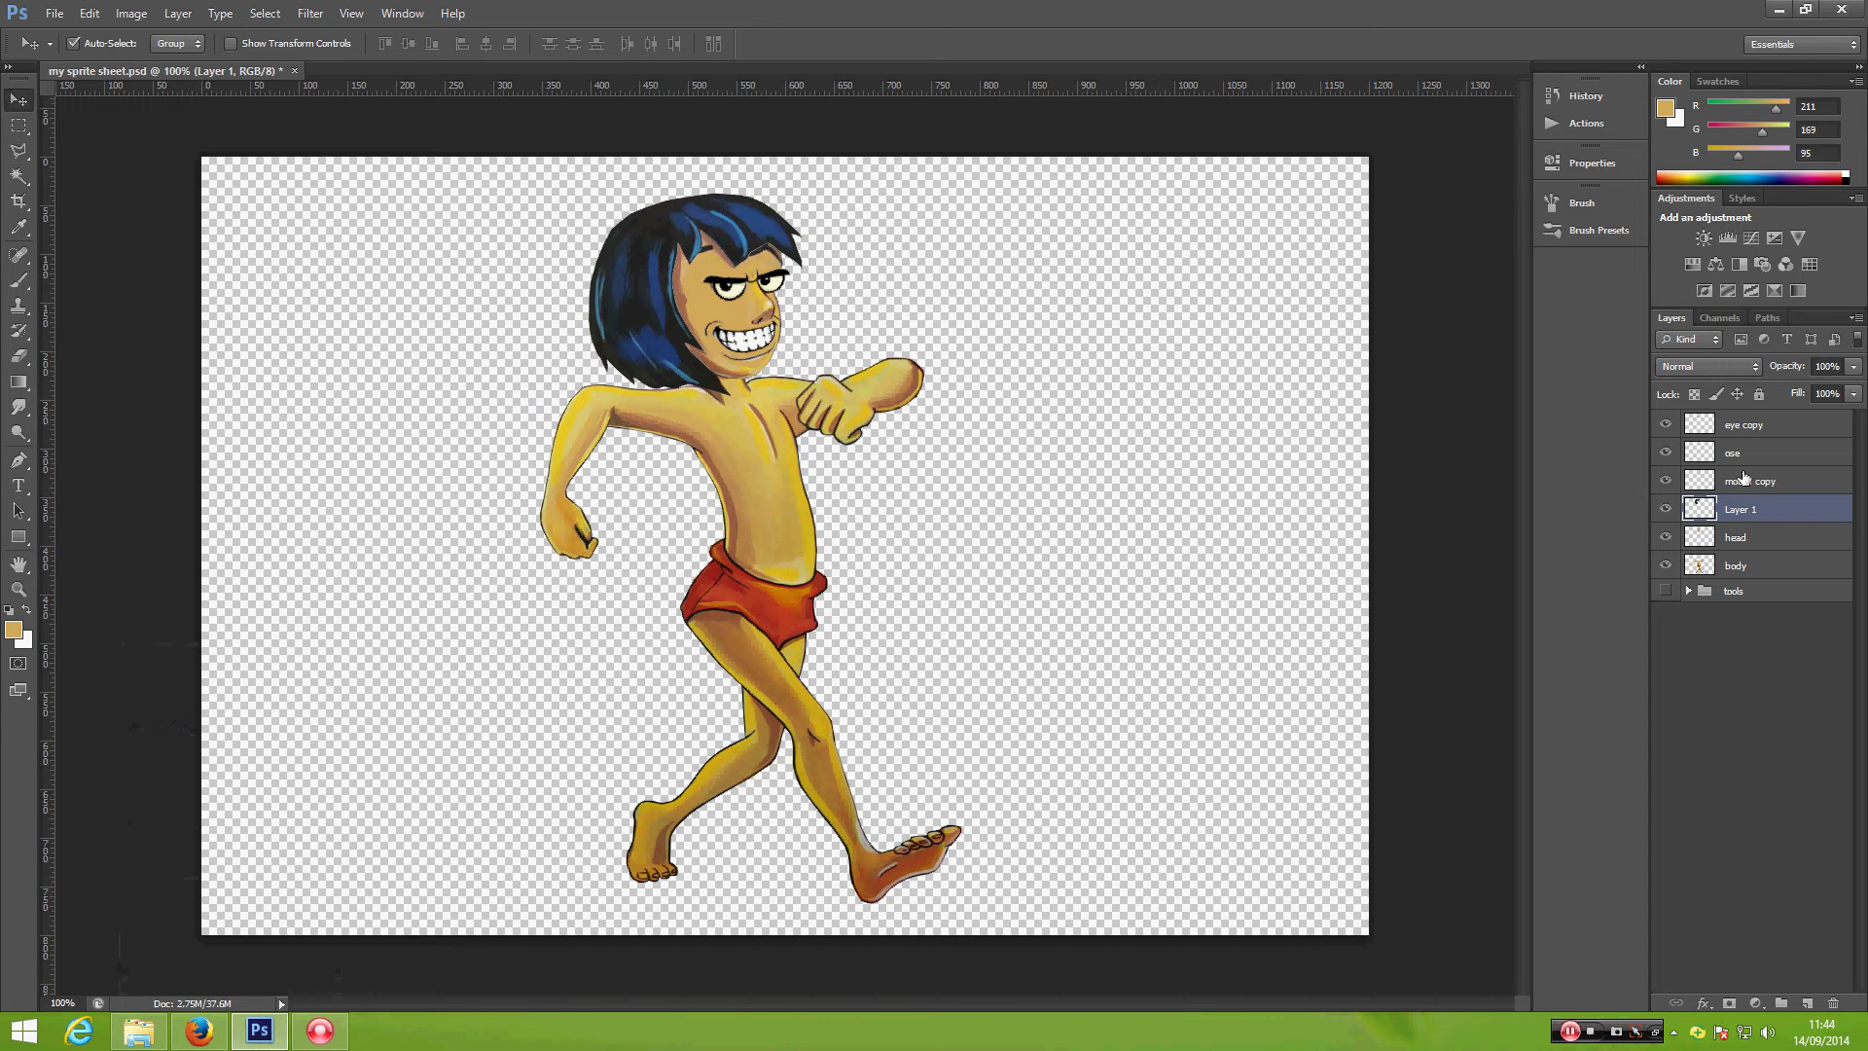
Step: Rename the three facial feature layers at the top of the stack as eye, nose and mouth
double_click(1742, 425)
type("eye")
key("Return")
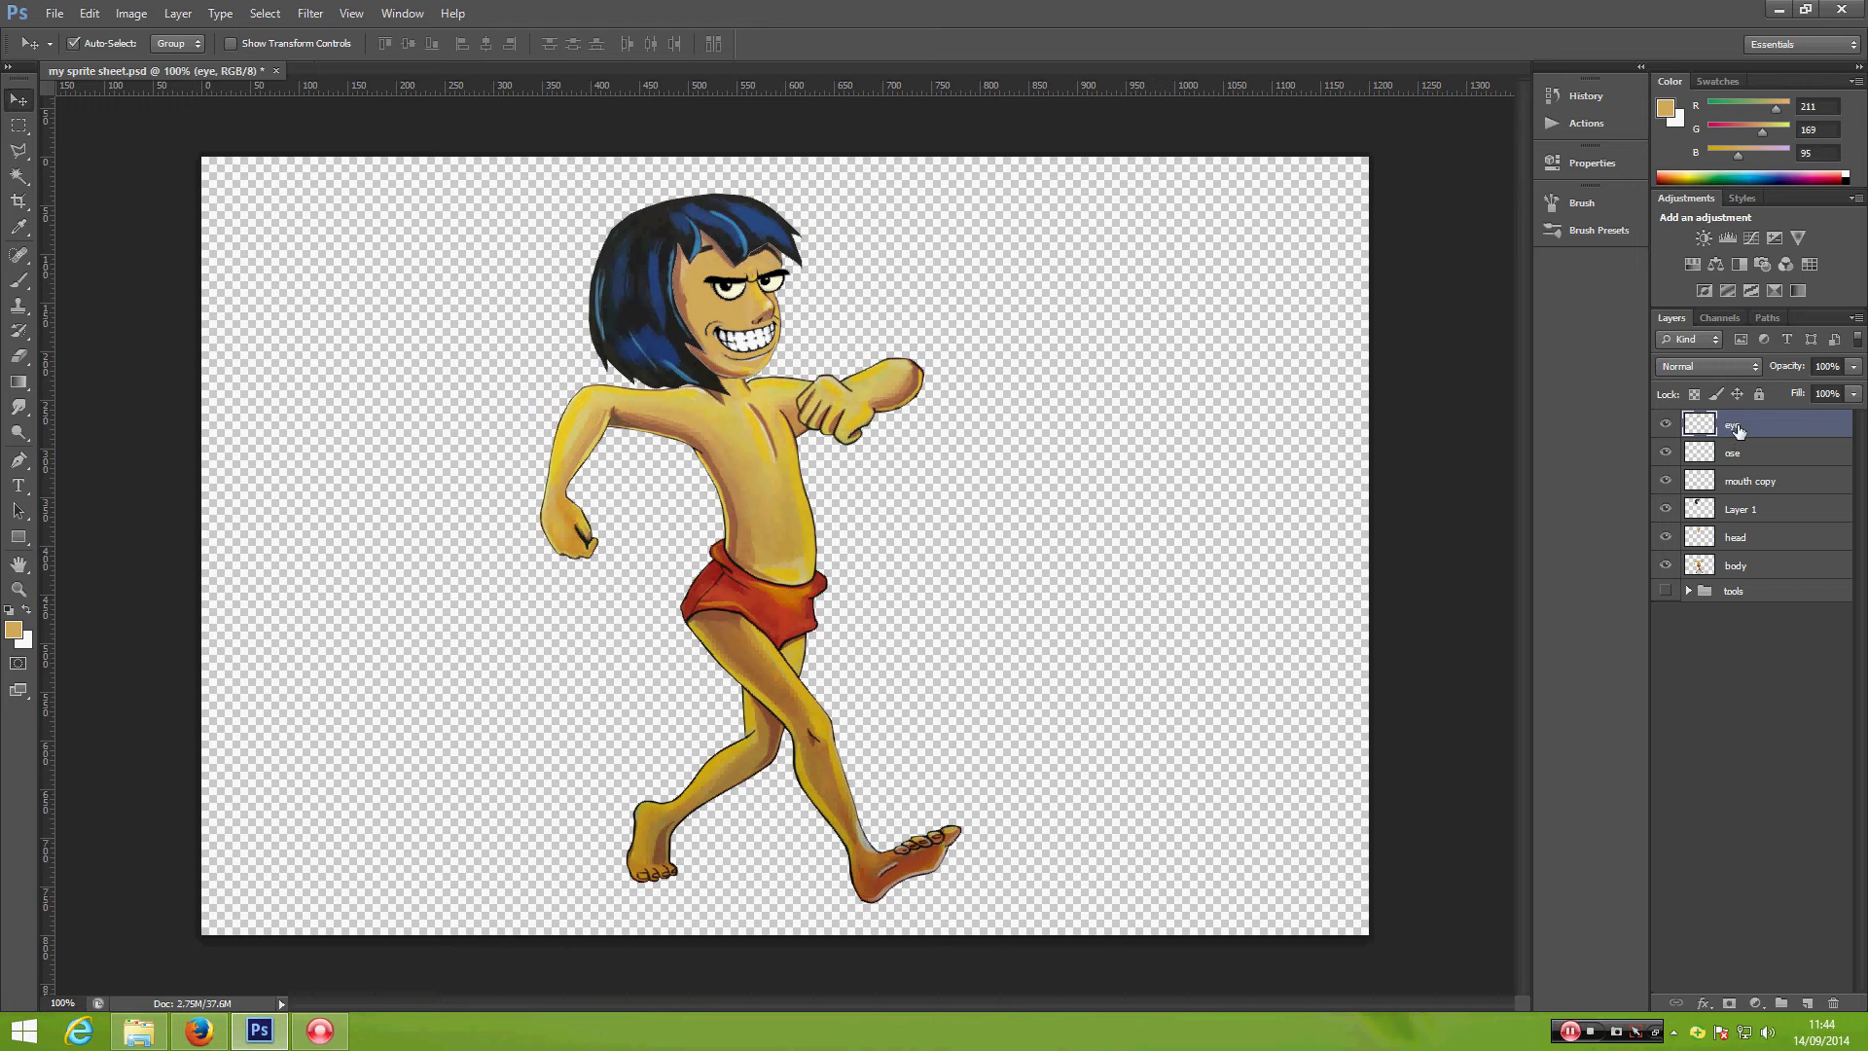
double_click(1733, 452)
type("nose")
key("Return")
double_click(1737, 481)
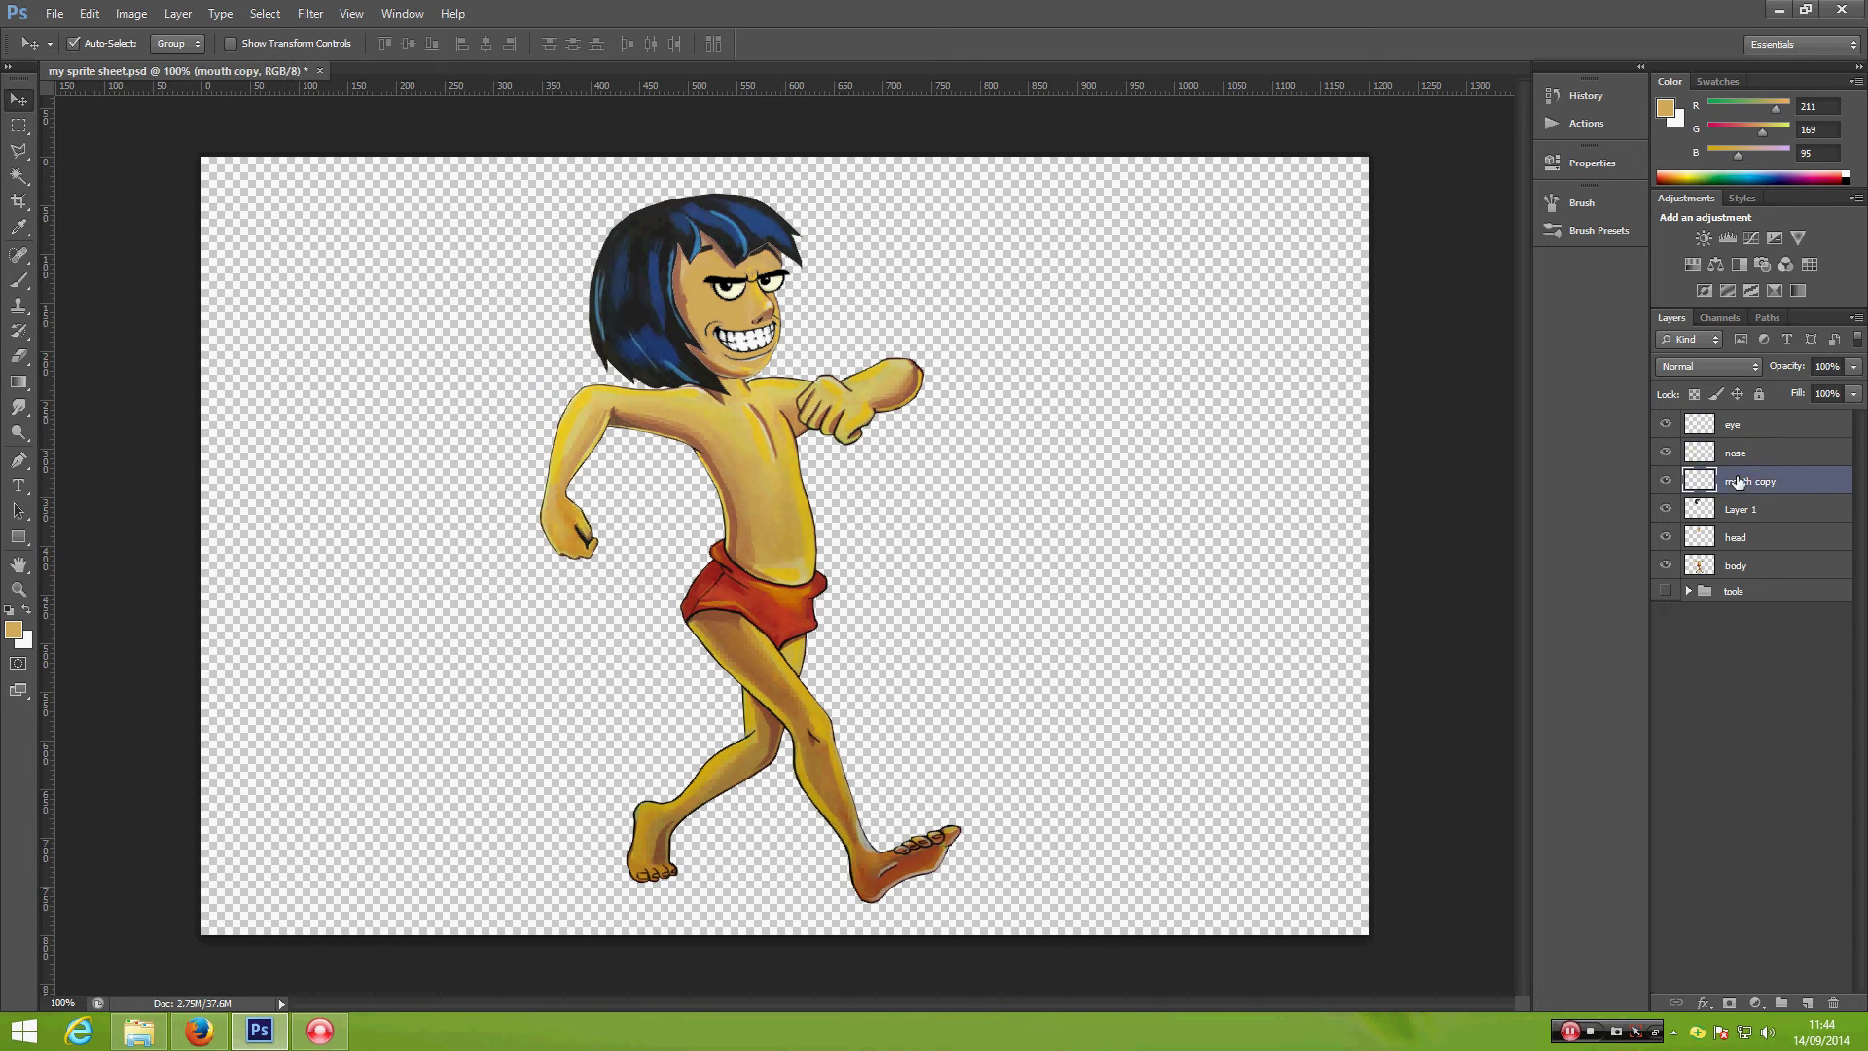
type("mouth")
key("Return")
Step: Group the eye, nose and mouth layers and name the group face
left_click(1742, 426, "shift")
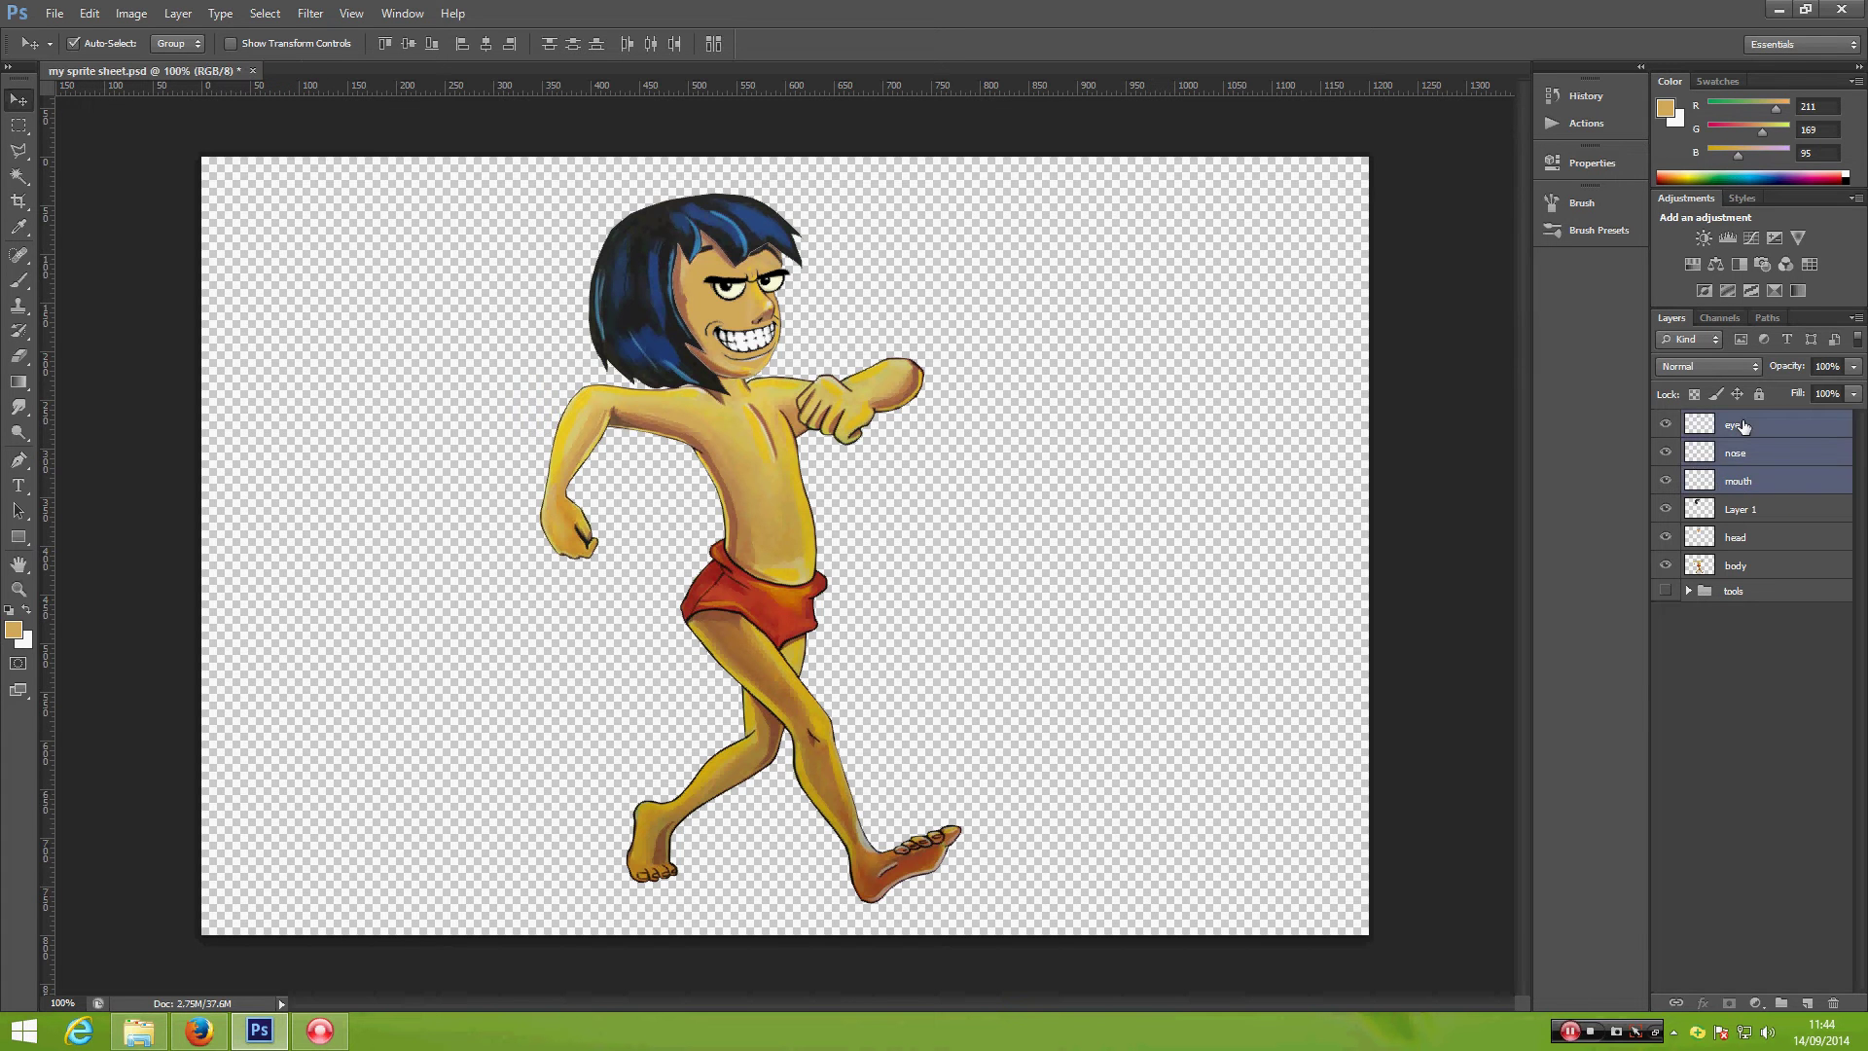
left_click_drag(1742, 483, 1781, 1000)
double_click(1741, 423)
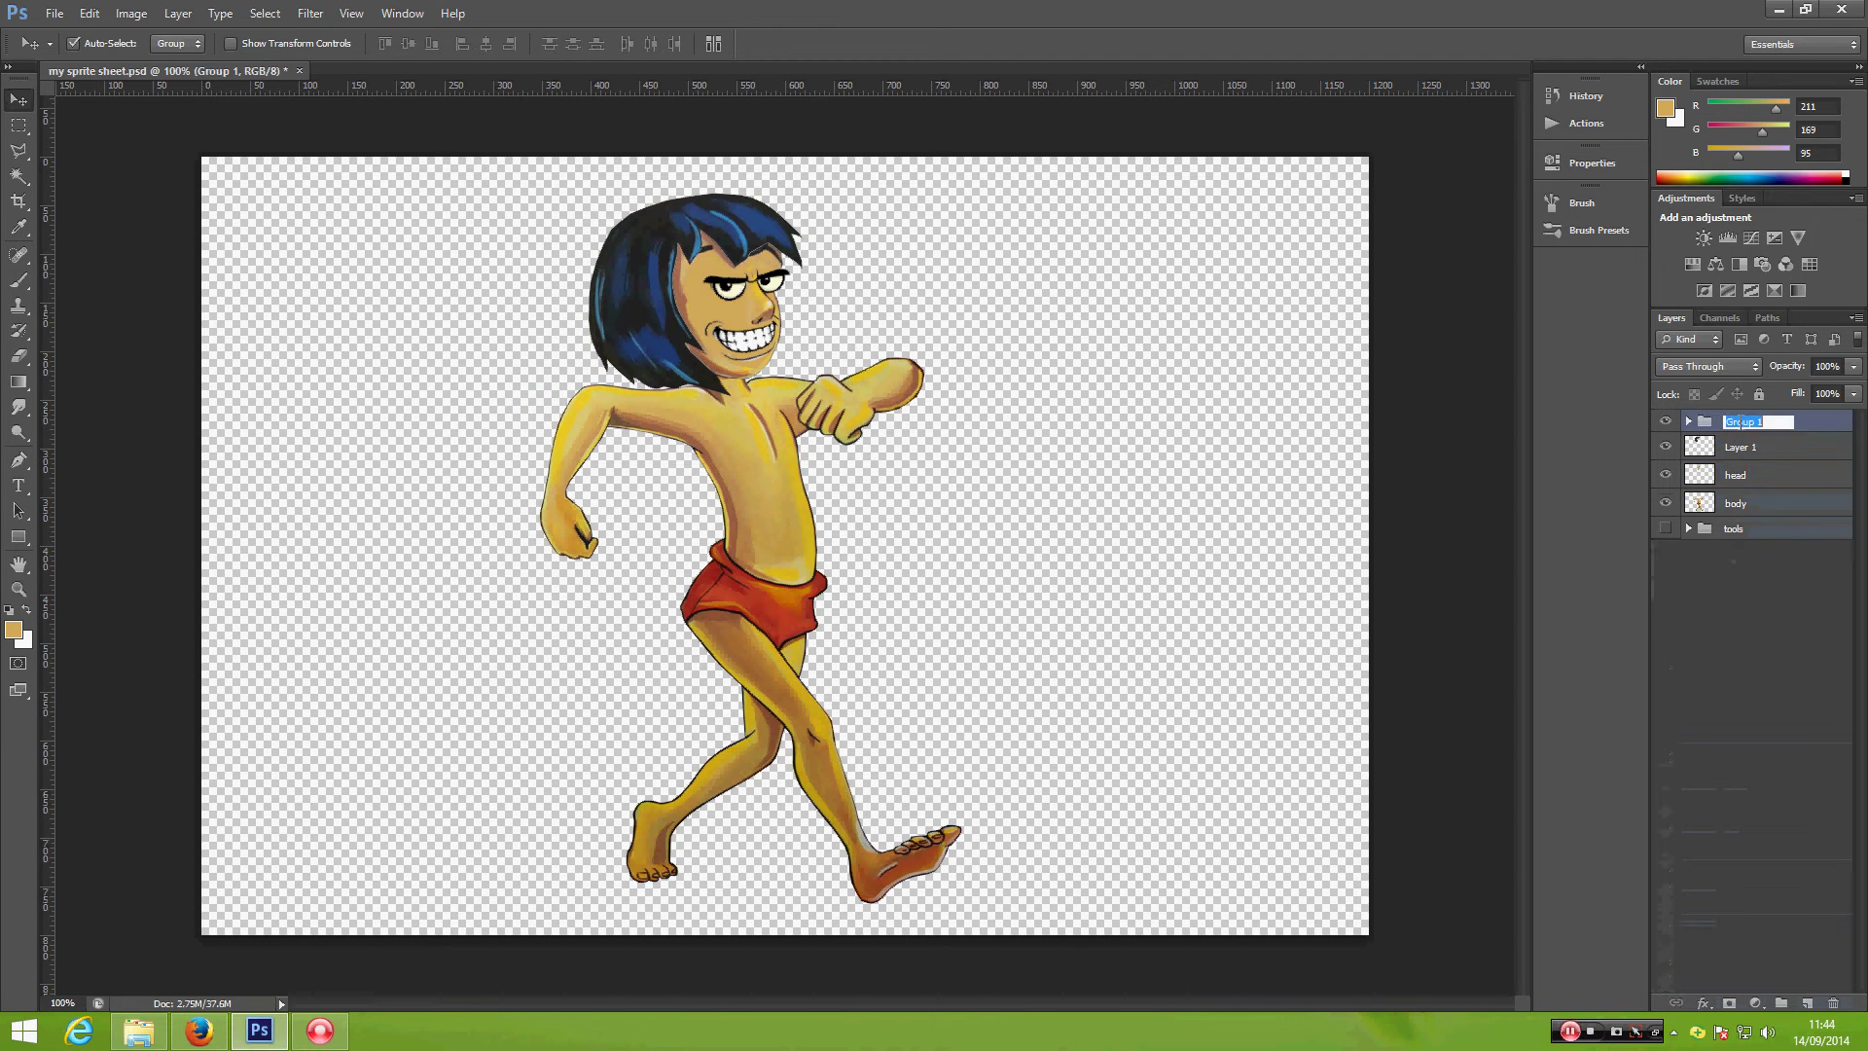
type("face")
key("Return")
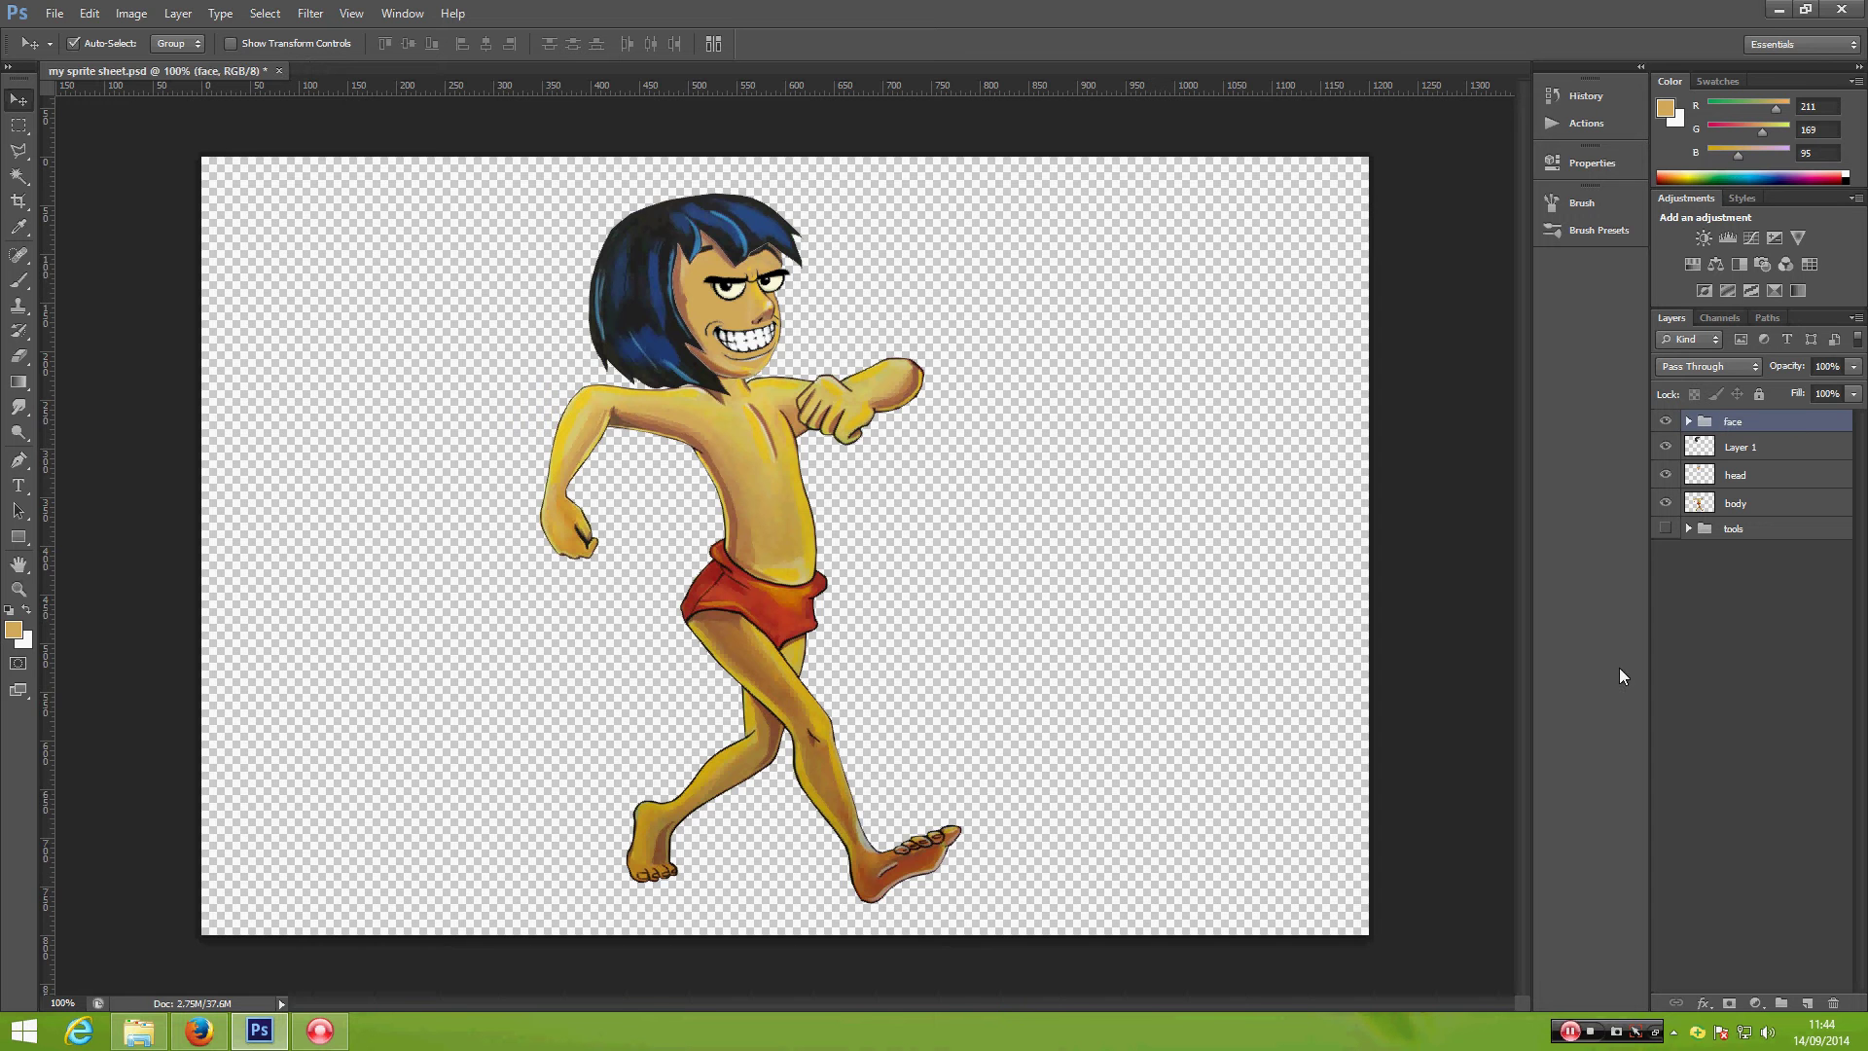
left_click(1688, 422)
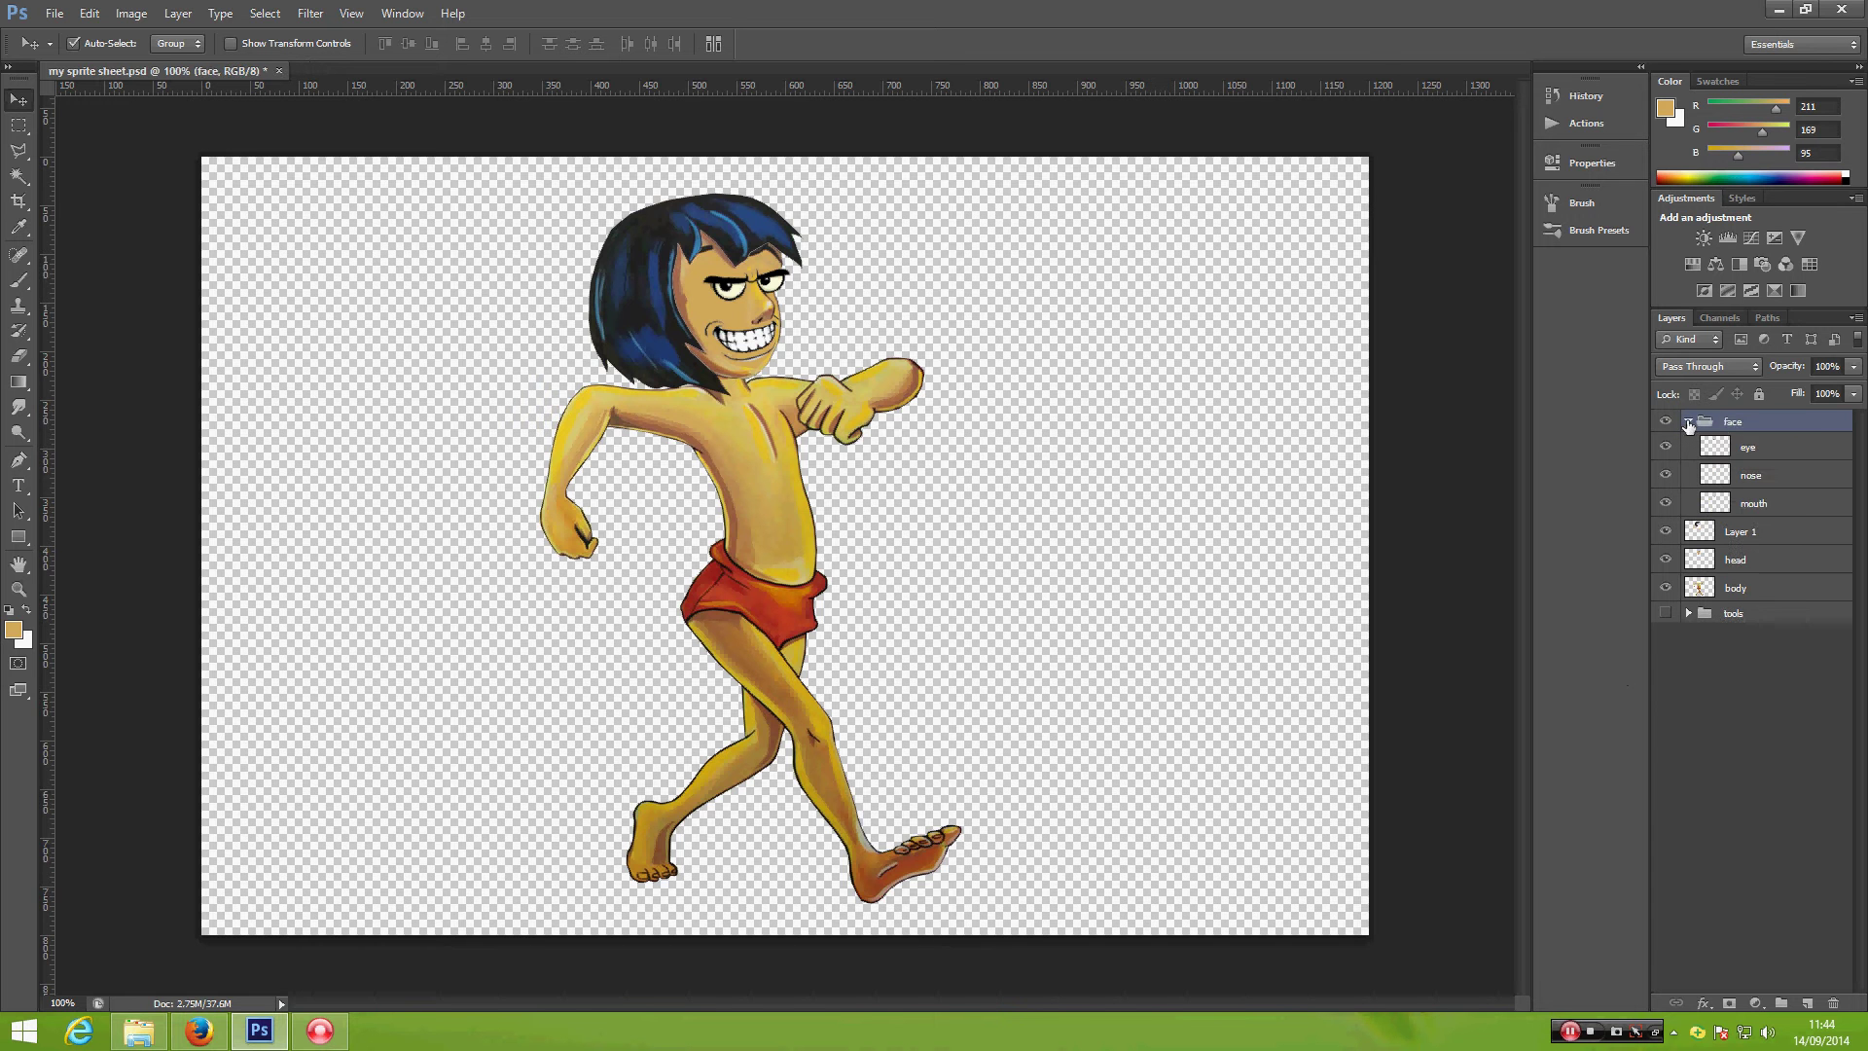
left_click(1689, 422)
Step: Hide the face group, glance at the Dayak people reference photo in Firefox, and hide the body layer back in Photoshop
left_click(1664, 423)
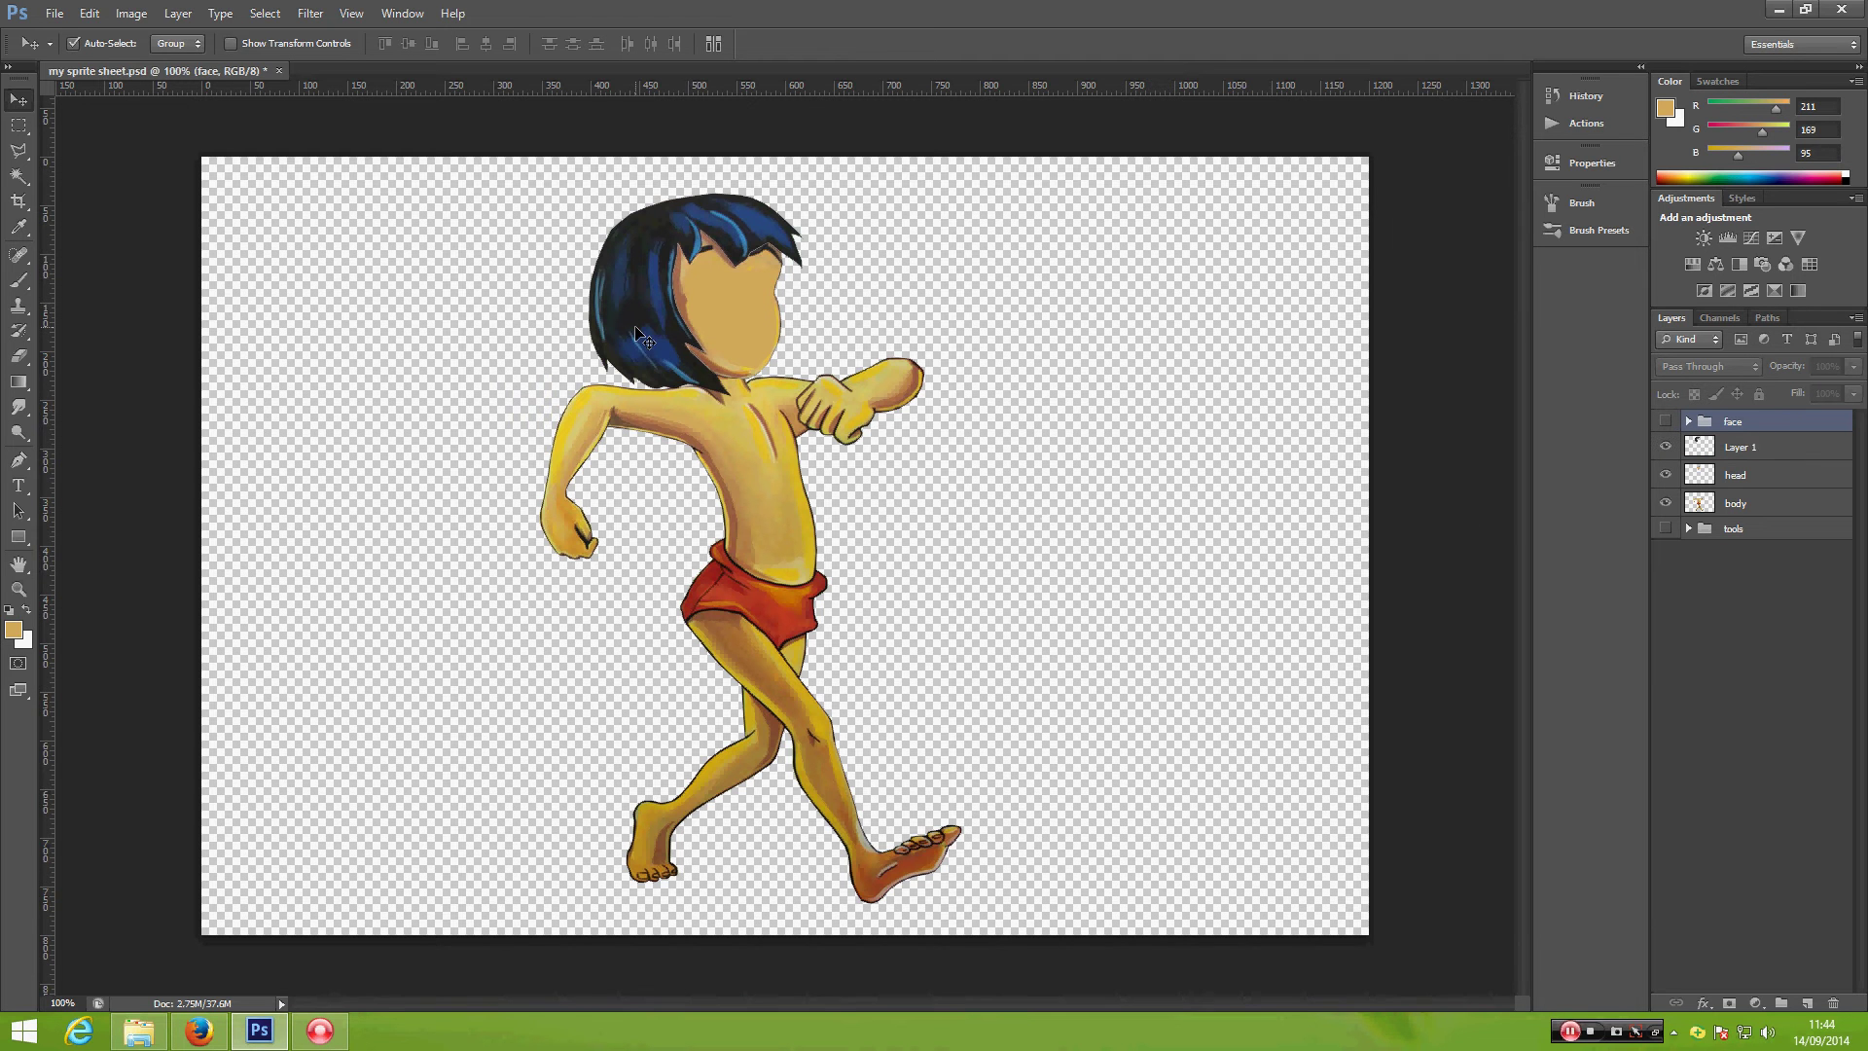
left_click(218, 1041)
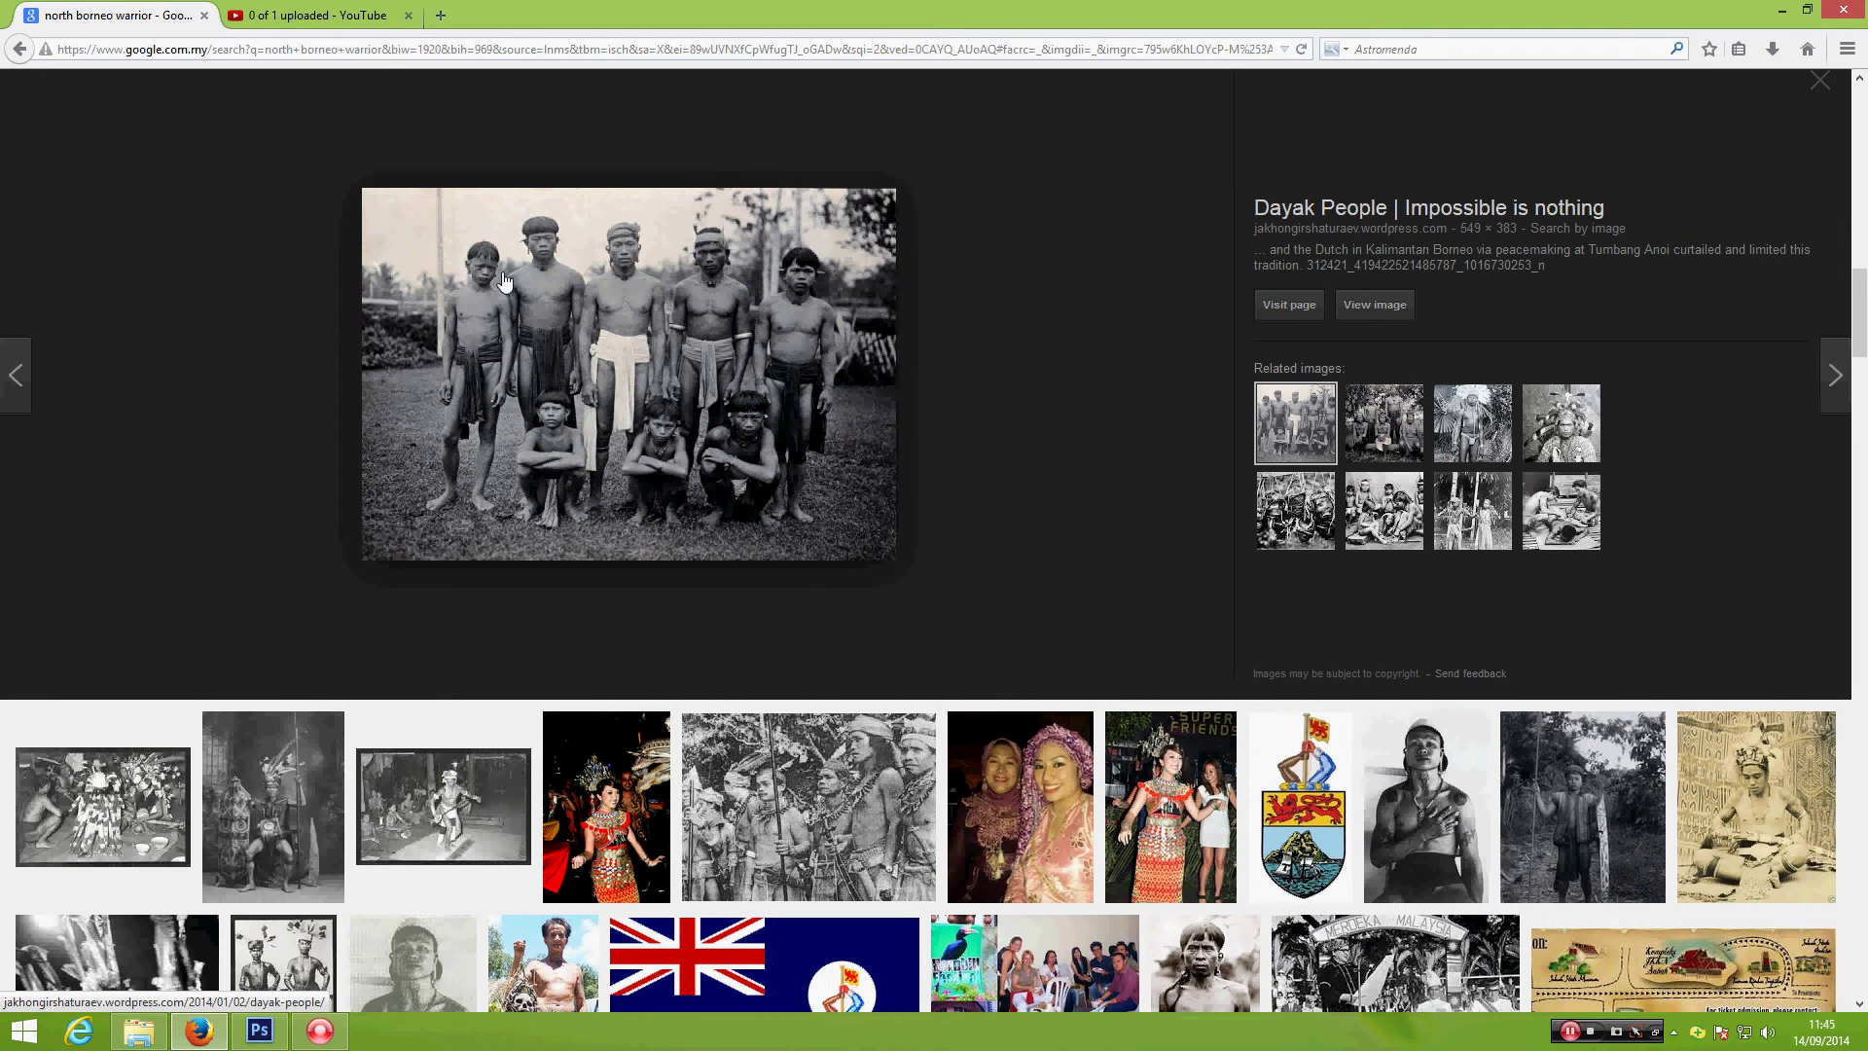
left_click(258, 1031)
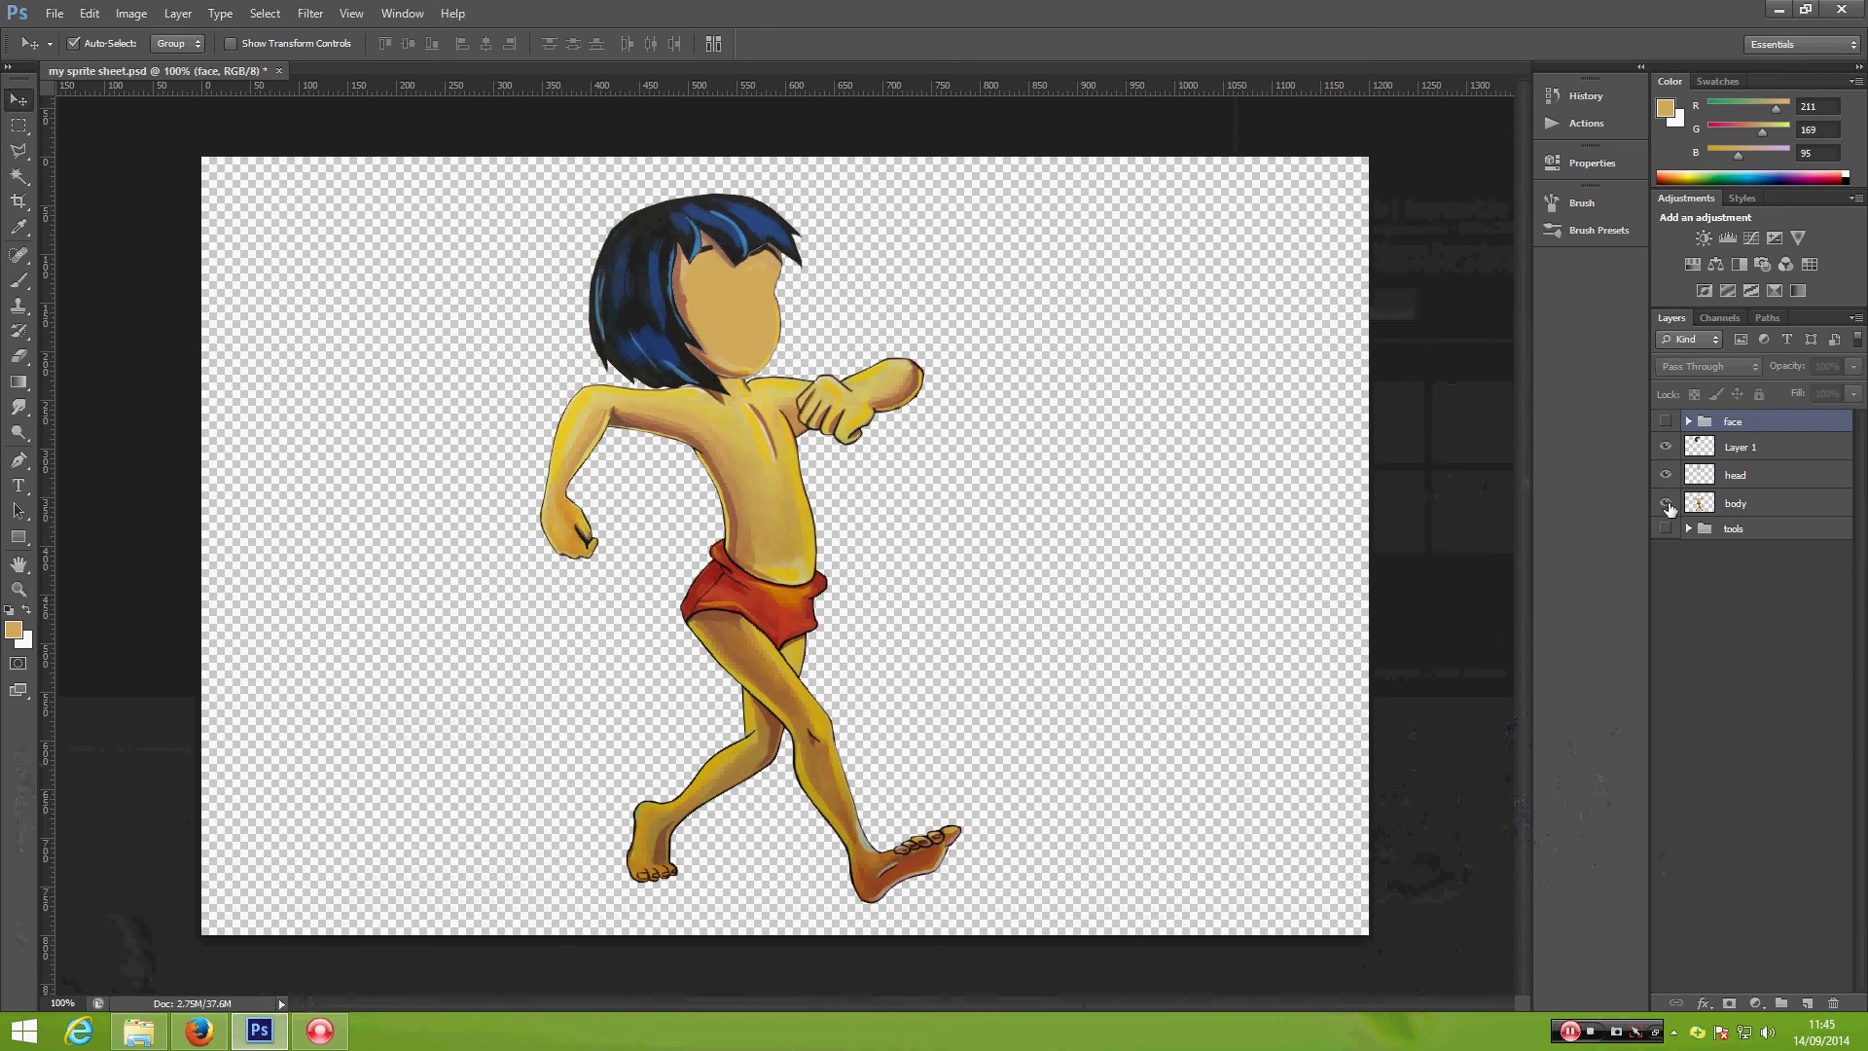
left_click(1666, 503)
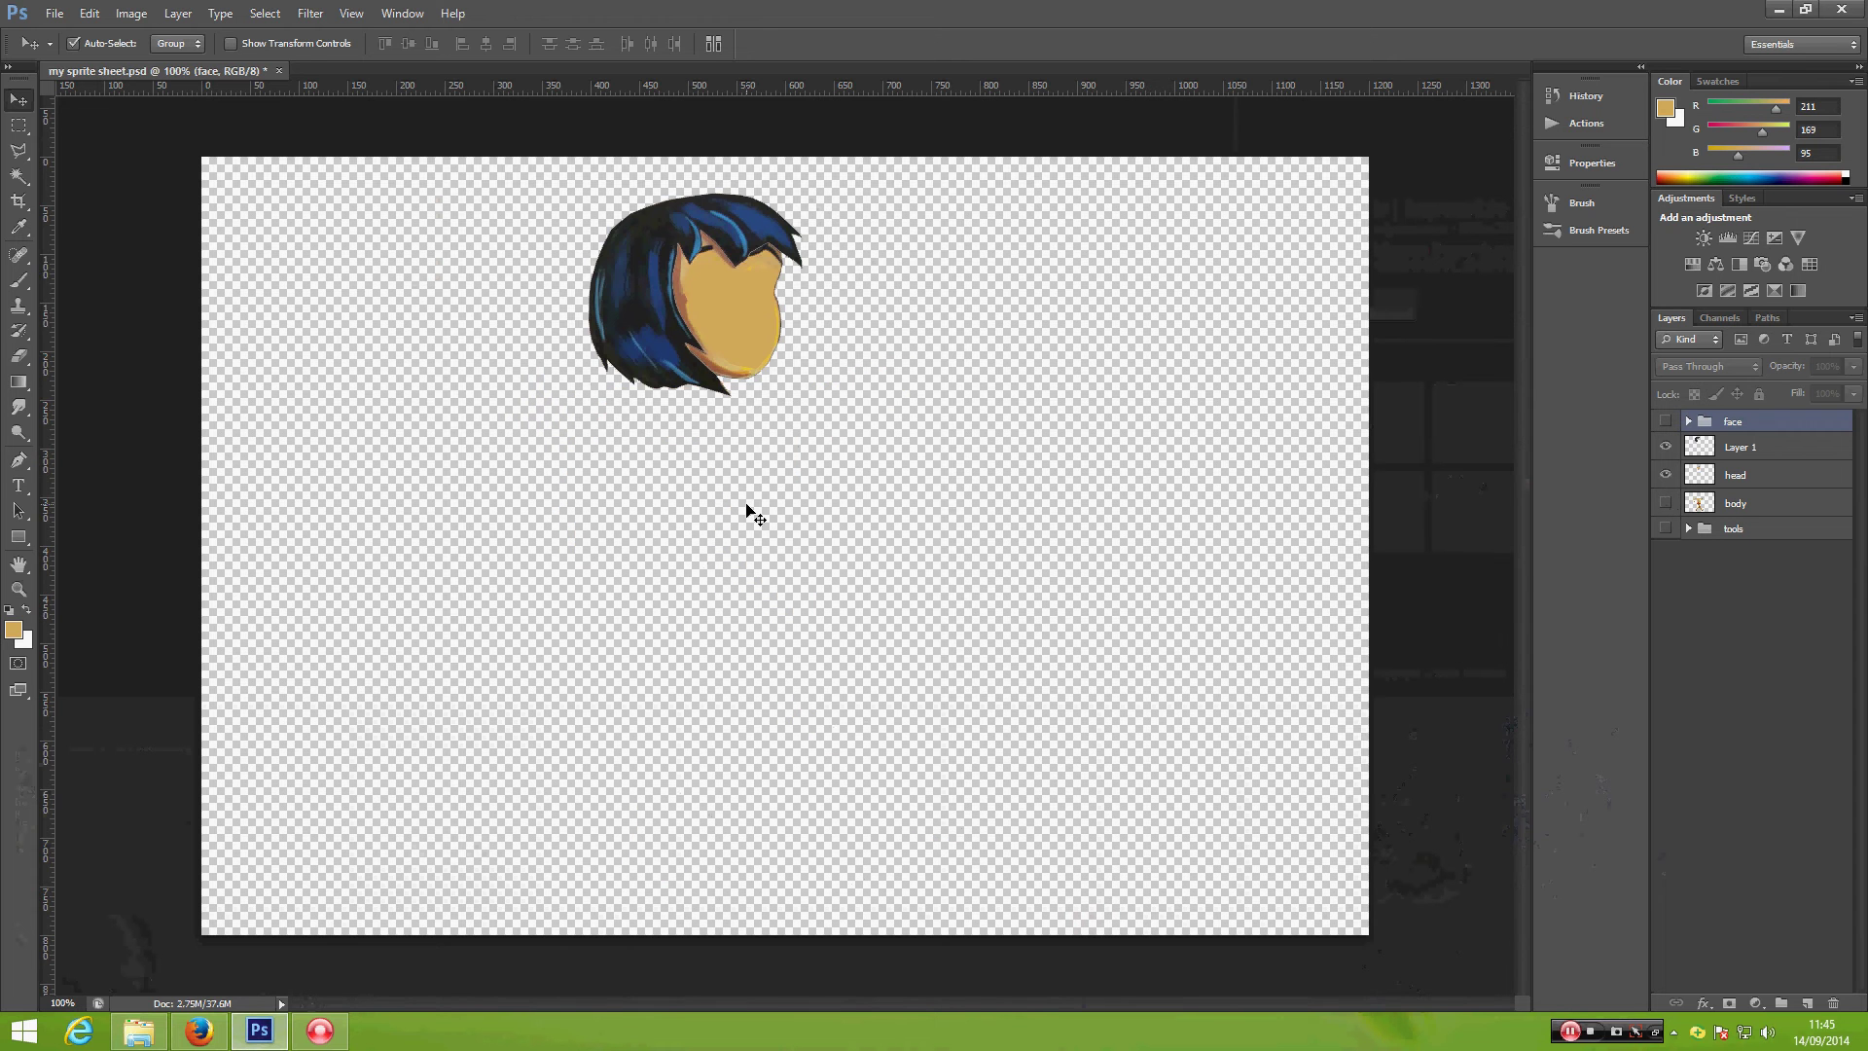
key("ctrl+plus")
key("ctrl+plus")
scroll(688, 346, "up", 10)
scroll(687, 347, "left", 3)
left_click(19, 151)
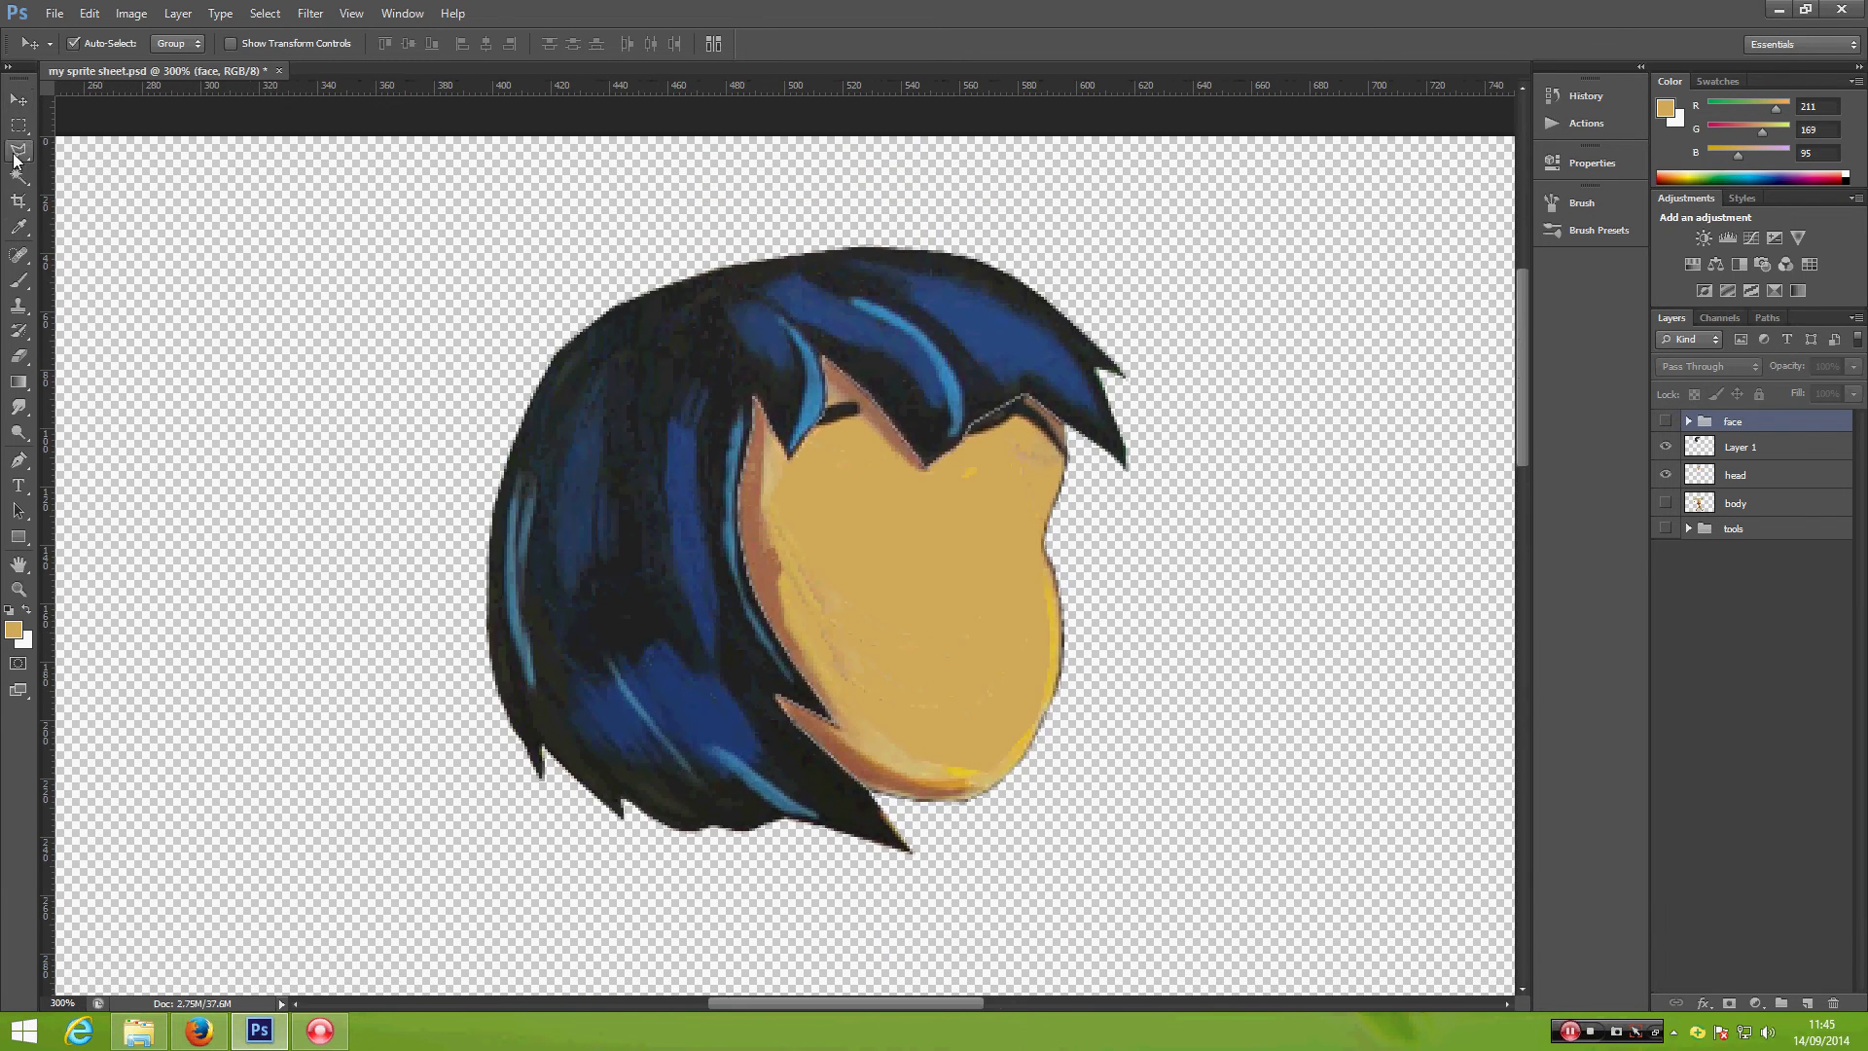
left_click(1080, 450)
left_click(1165, 524)
left_click(1220, 338)
key("Escape")
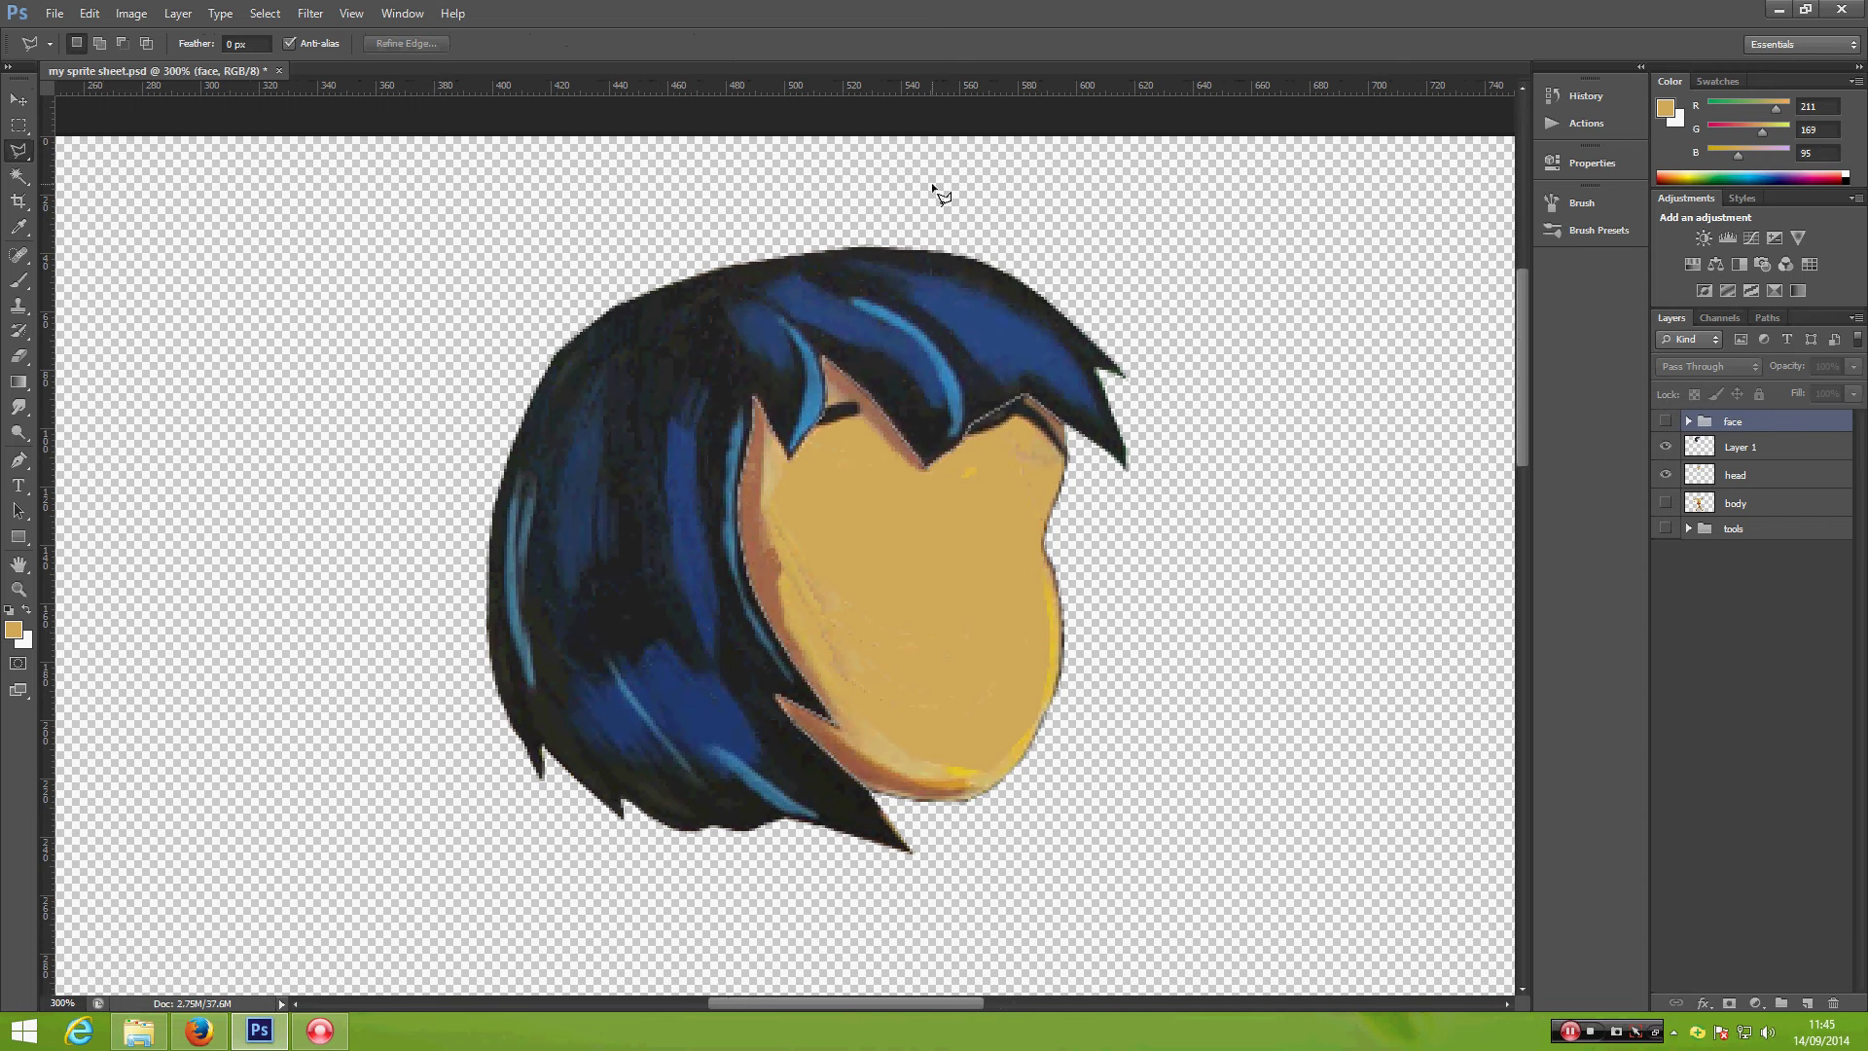
Step: Rename Layer 1, which holds the hair artwork, as hair
left_click(1754, 453)
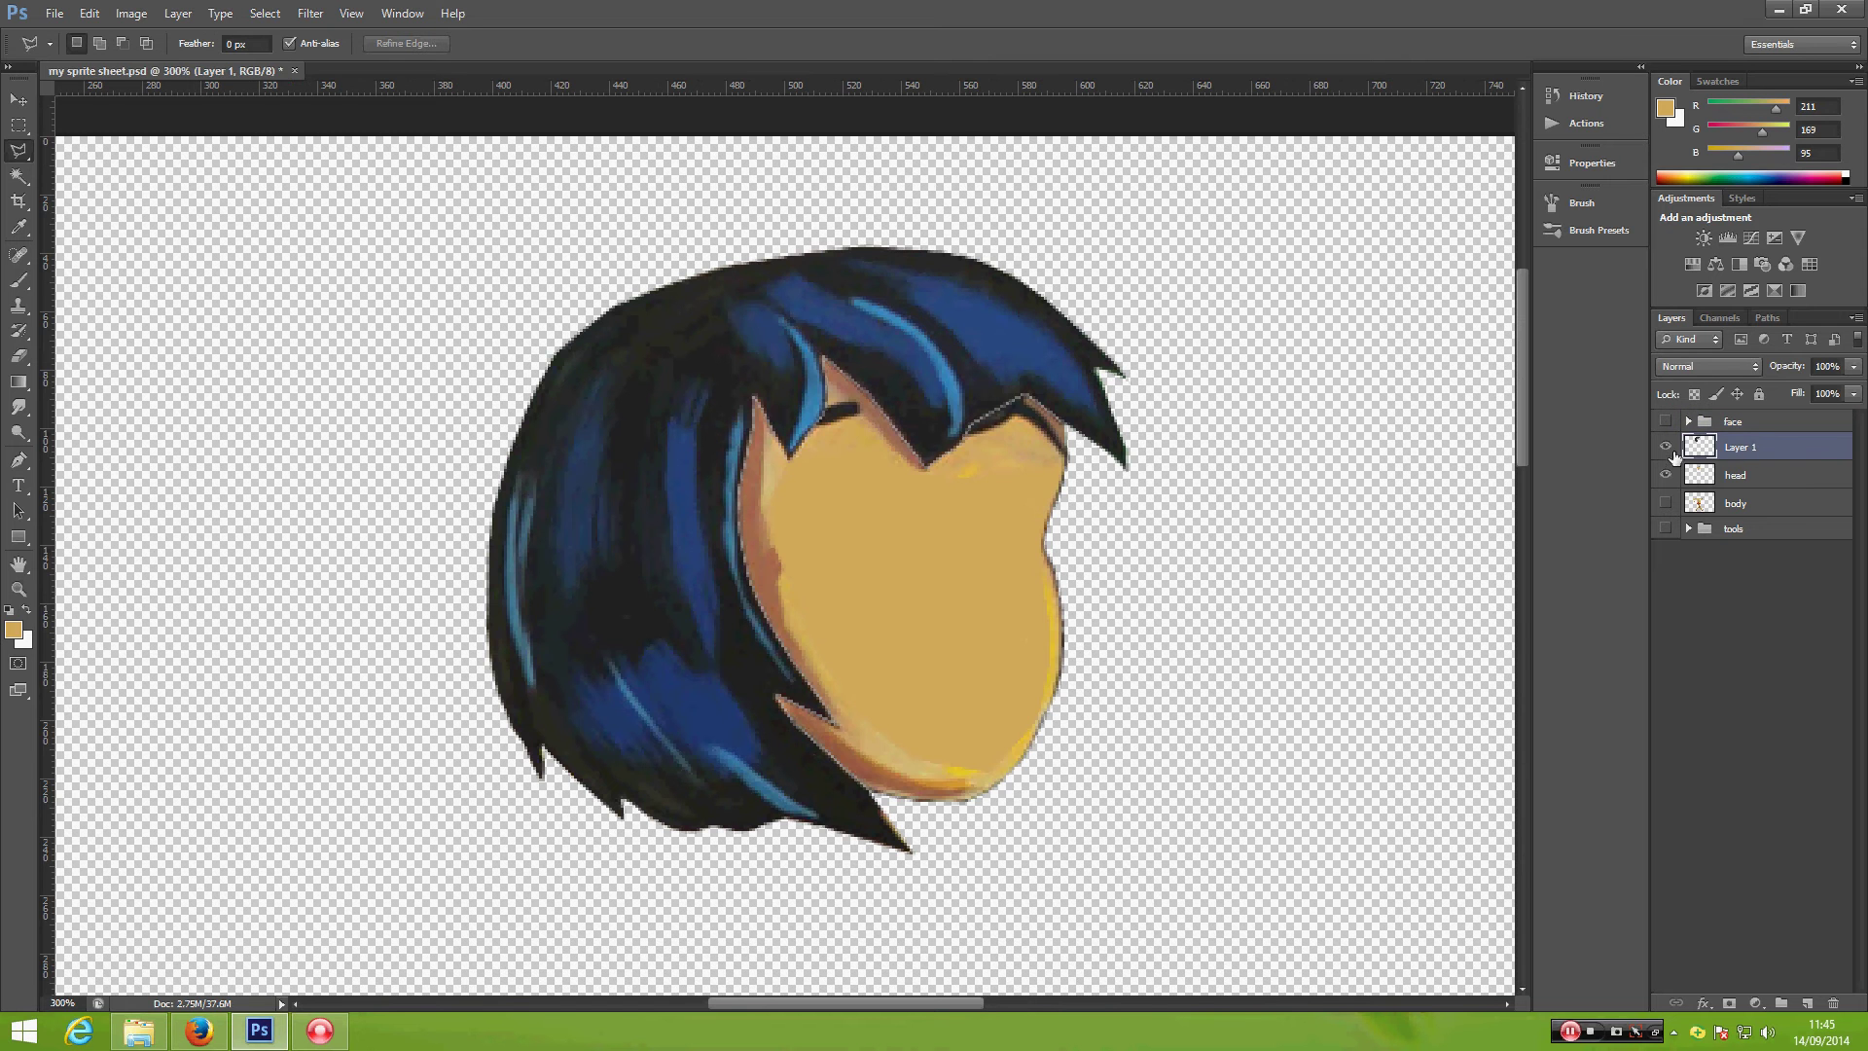
left_click(1735, 479)
left_click(1666, 475)
left_click(1665, 475)
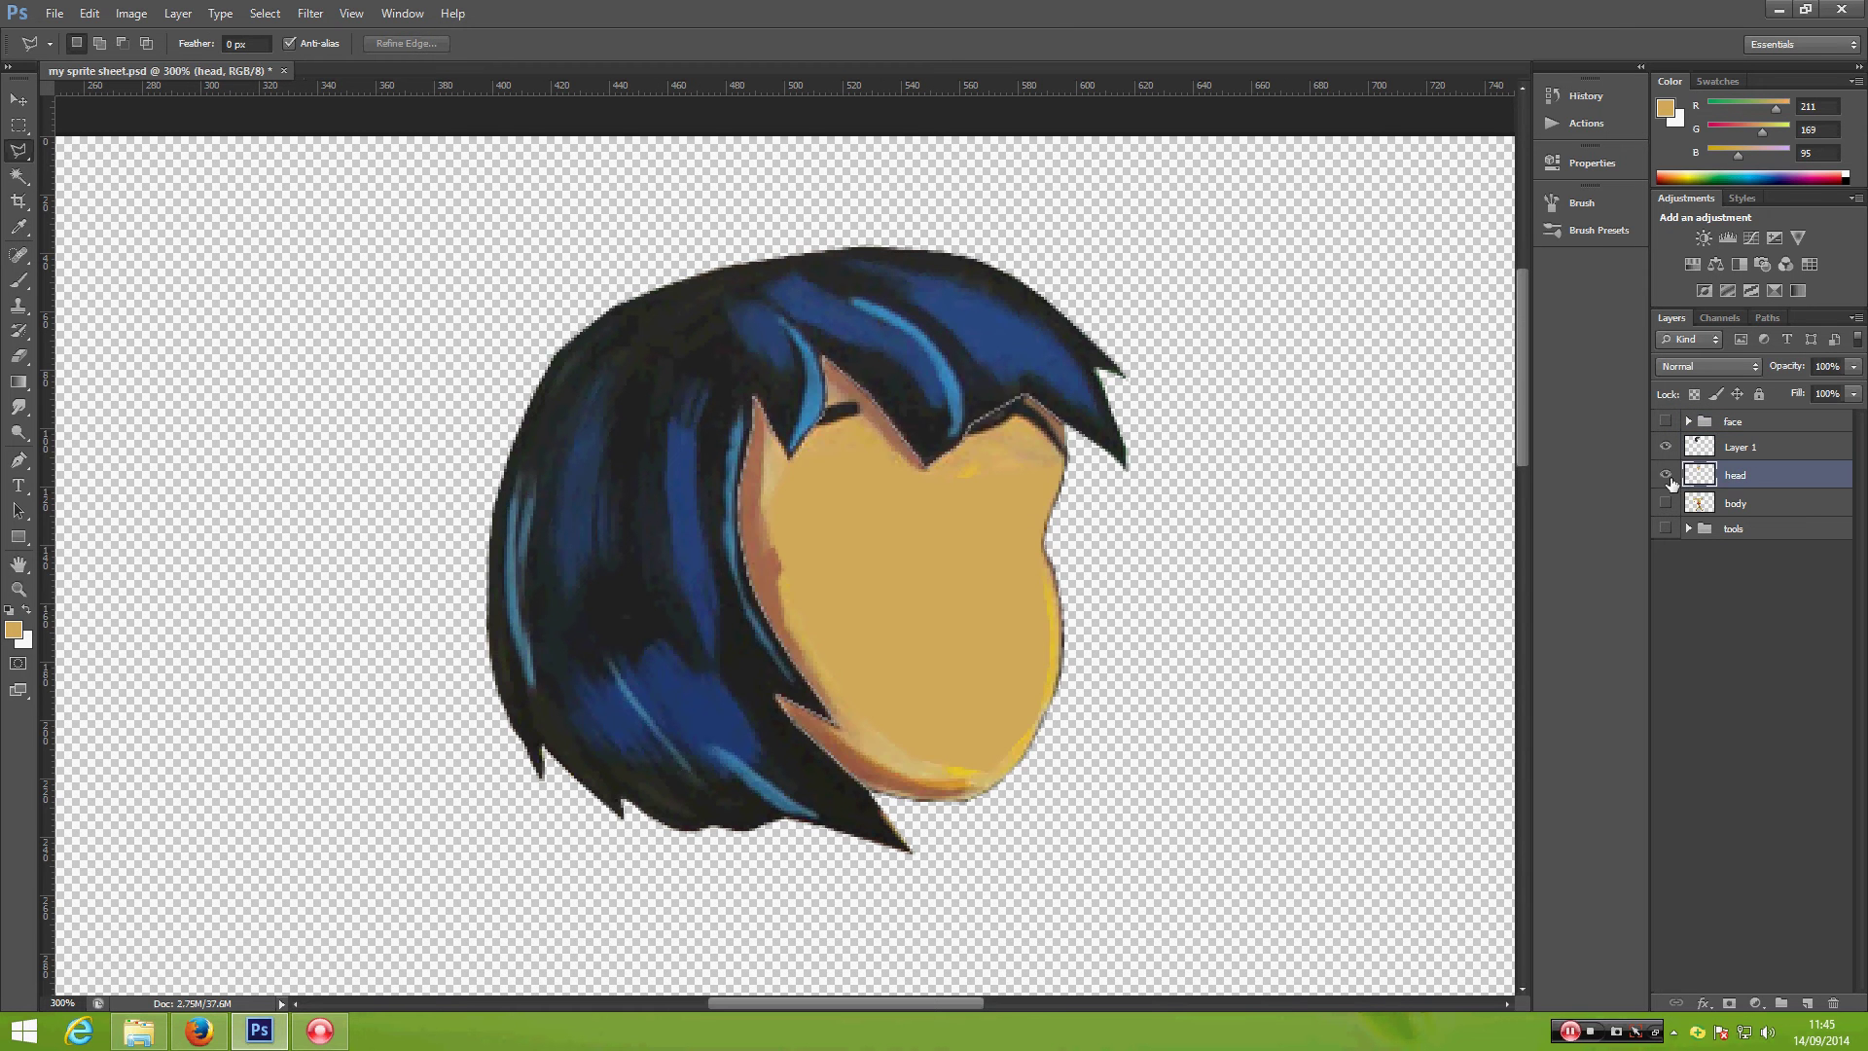
left_click(1666, 447)
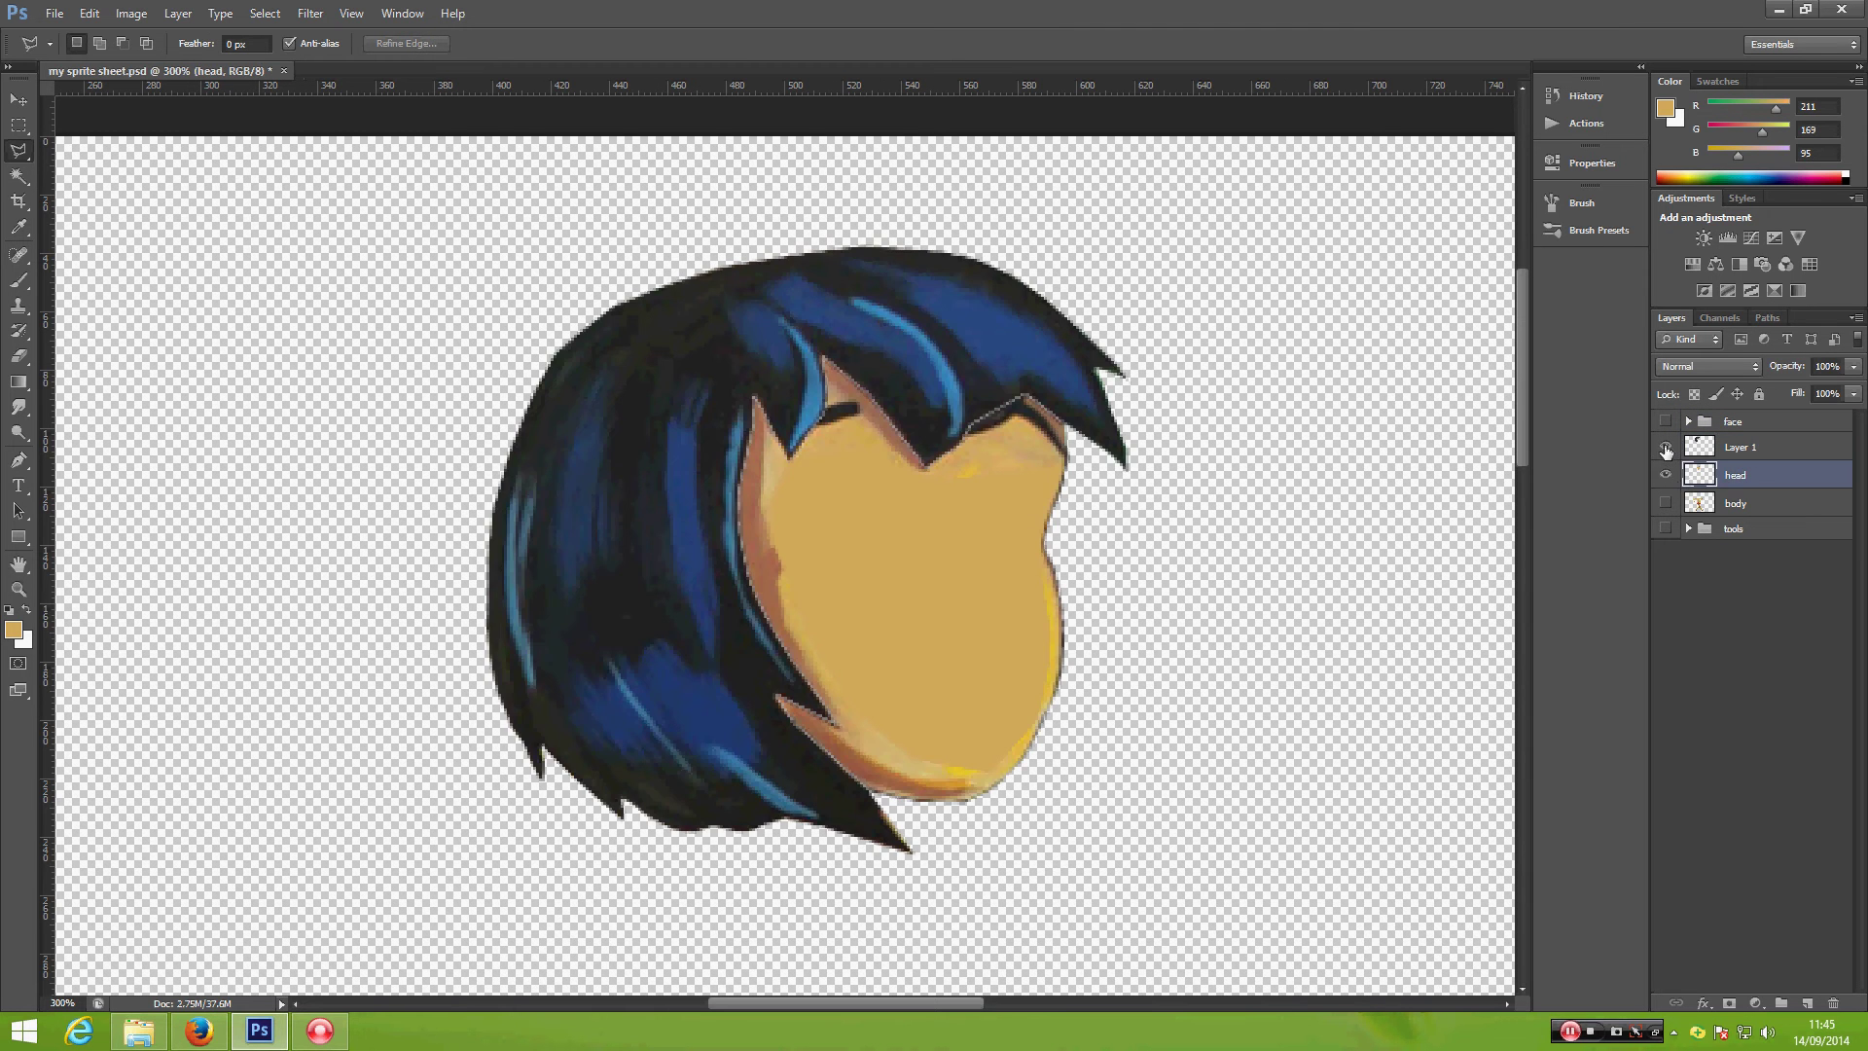
double_click(1735, 448)
type("hair")
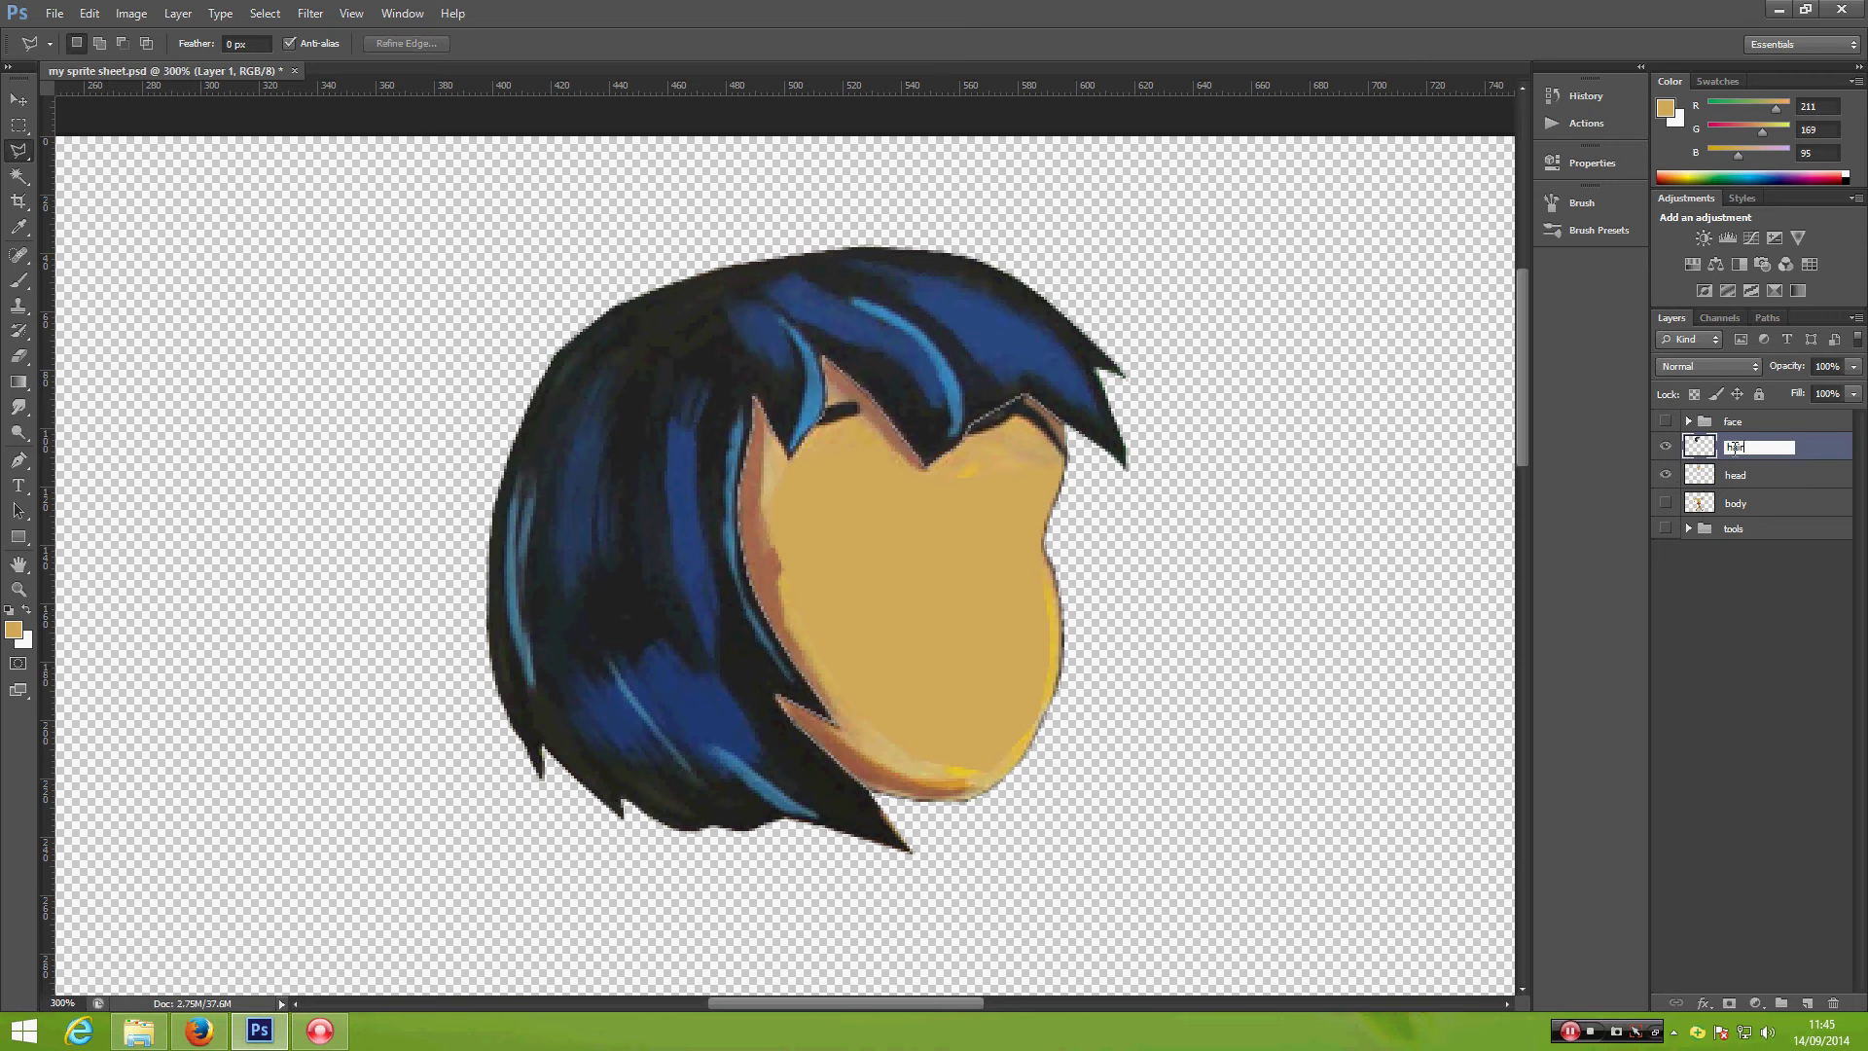
key("Return")
Step: Hide the head layer and make the hair layer active
left_click(1735, 473)
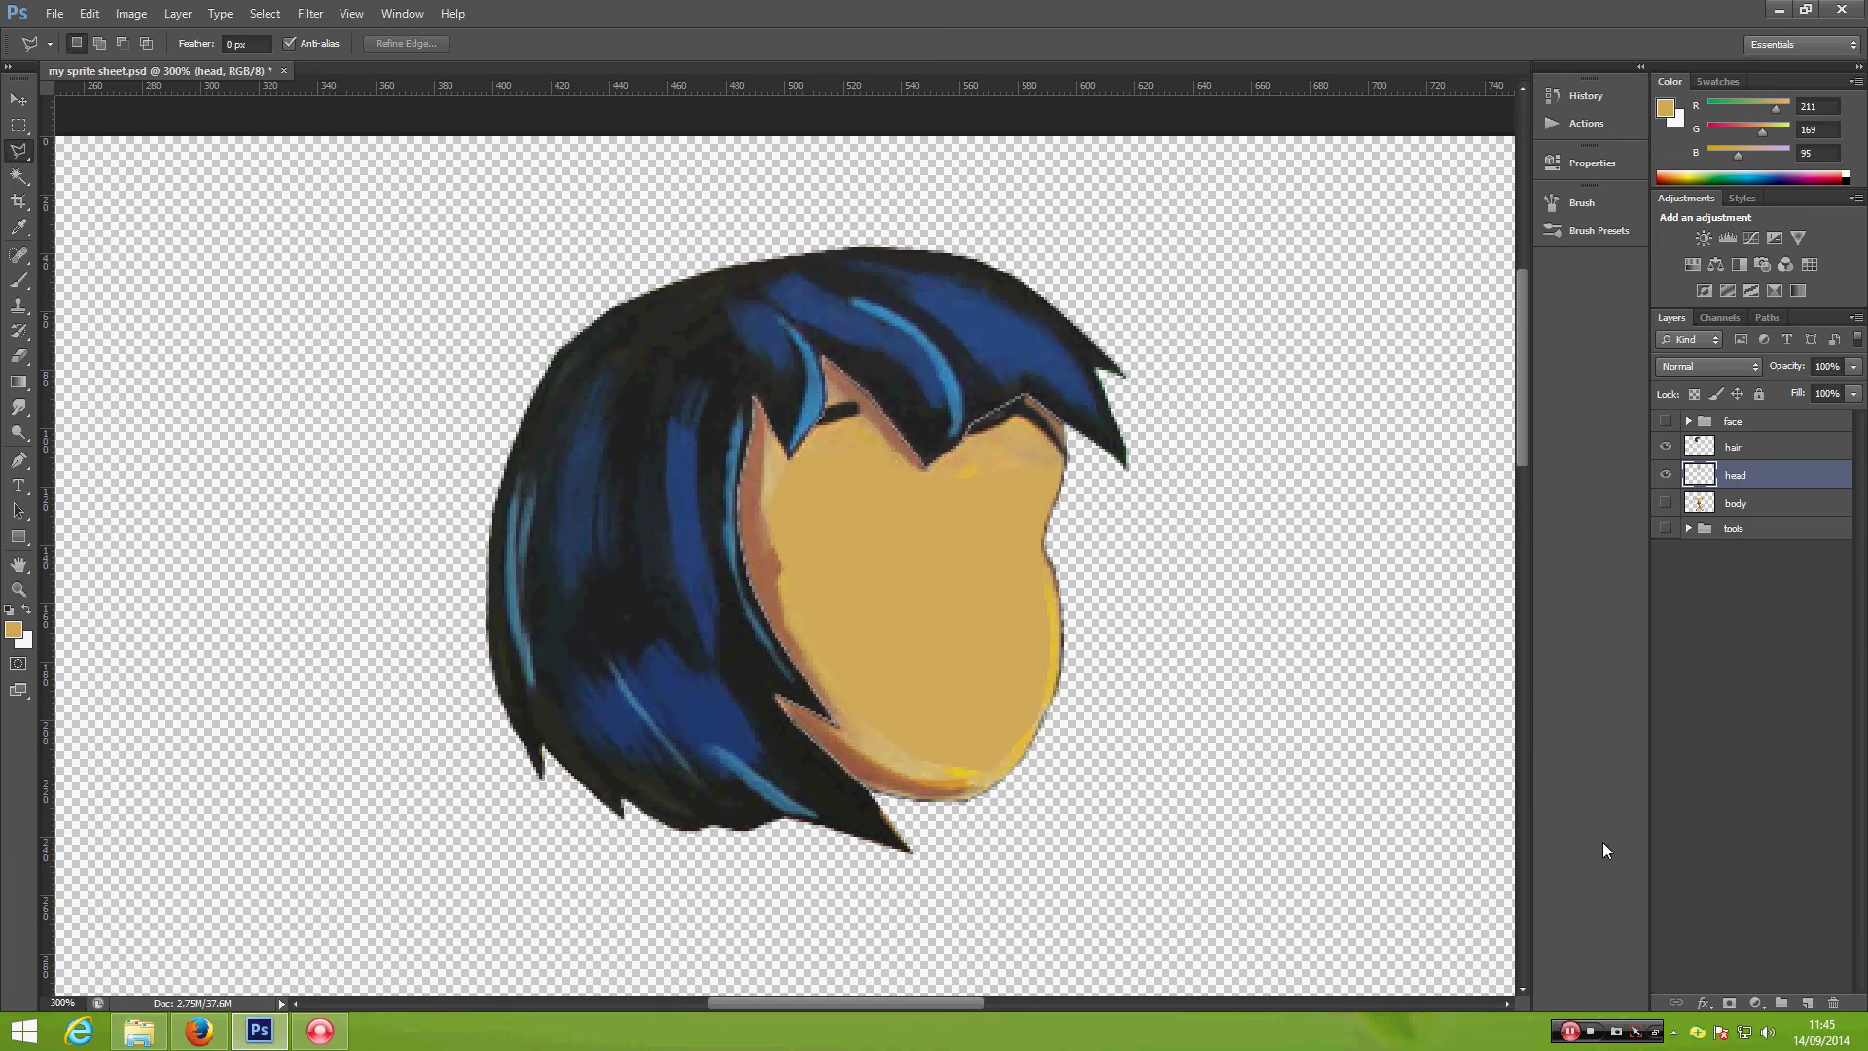
left_click(1665, 474)
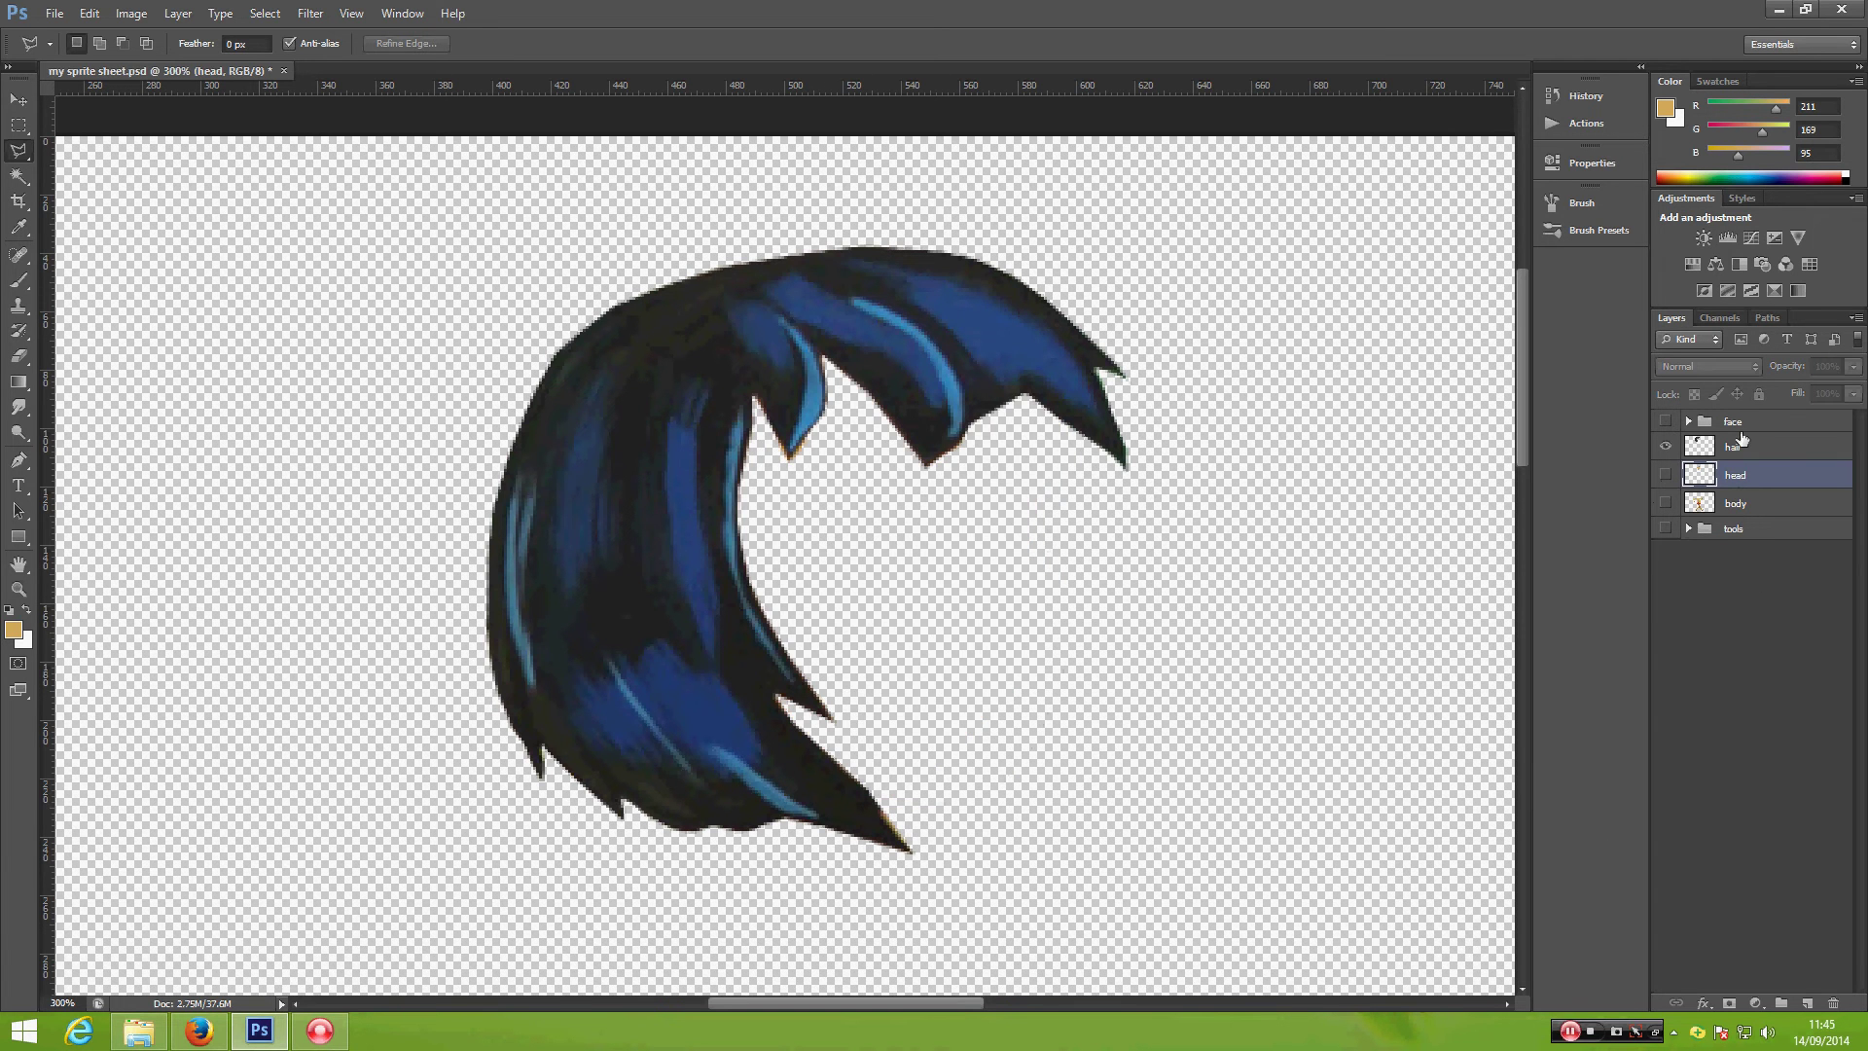
left_click(1737, 450)
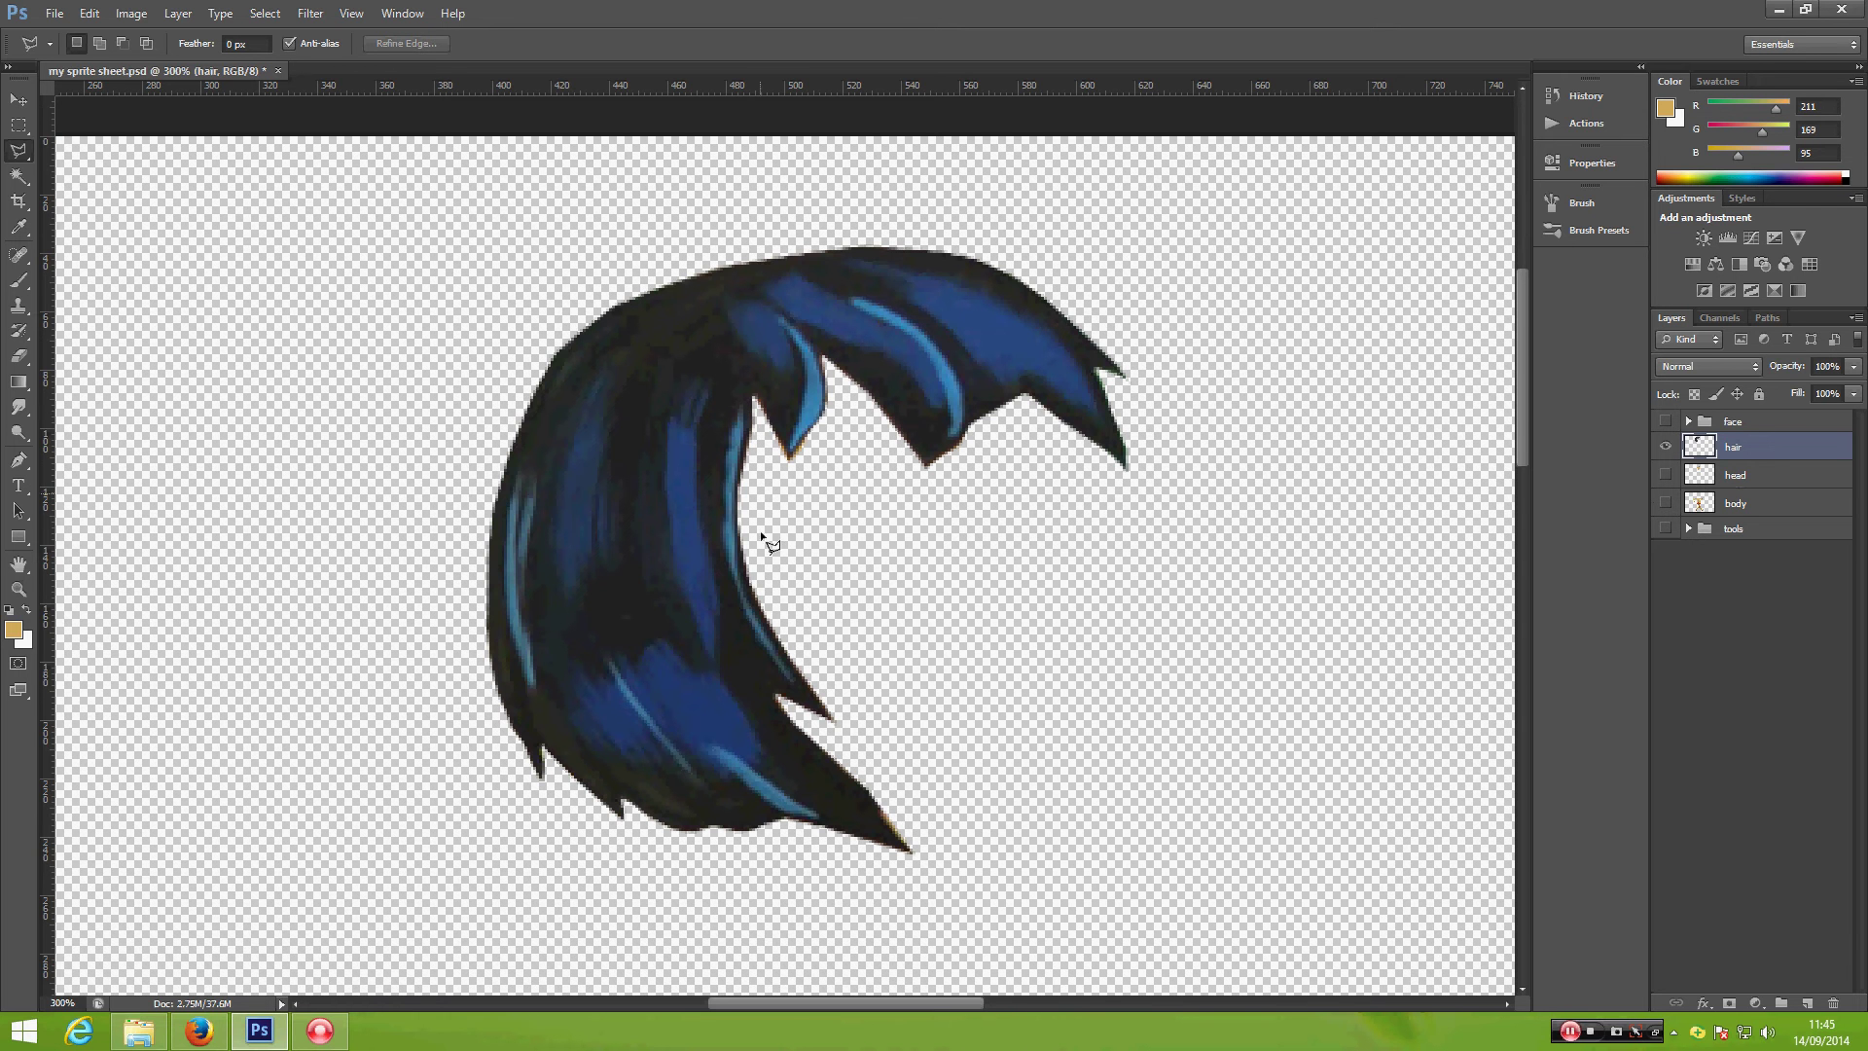
Step: Cut the long back section of the hair to a new layer with a polygonal lasso selection and move it away from the fringe
left_click(704, 233)
left_click(415, 245)
left_click(321, 614)
left_click(468, 859)
left_click(894, 934)
left_click(963, 828)
left_click(759, 472)
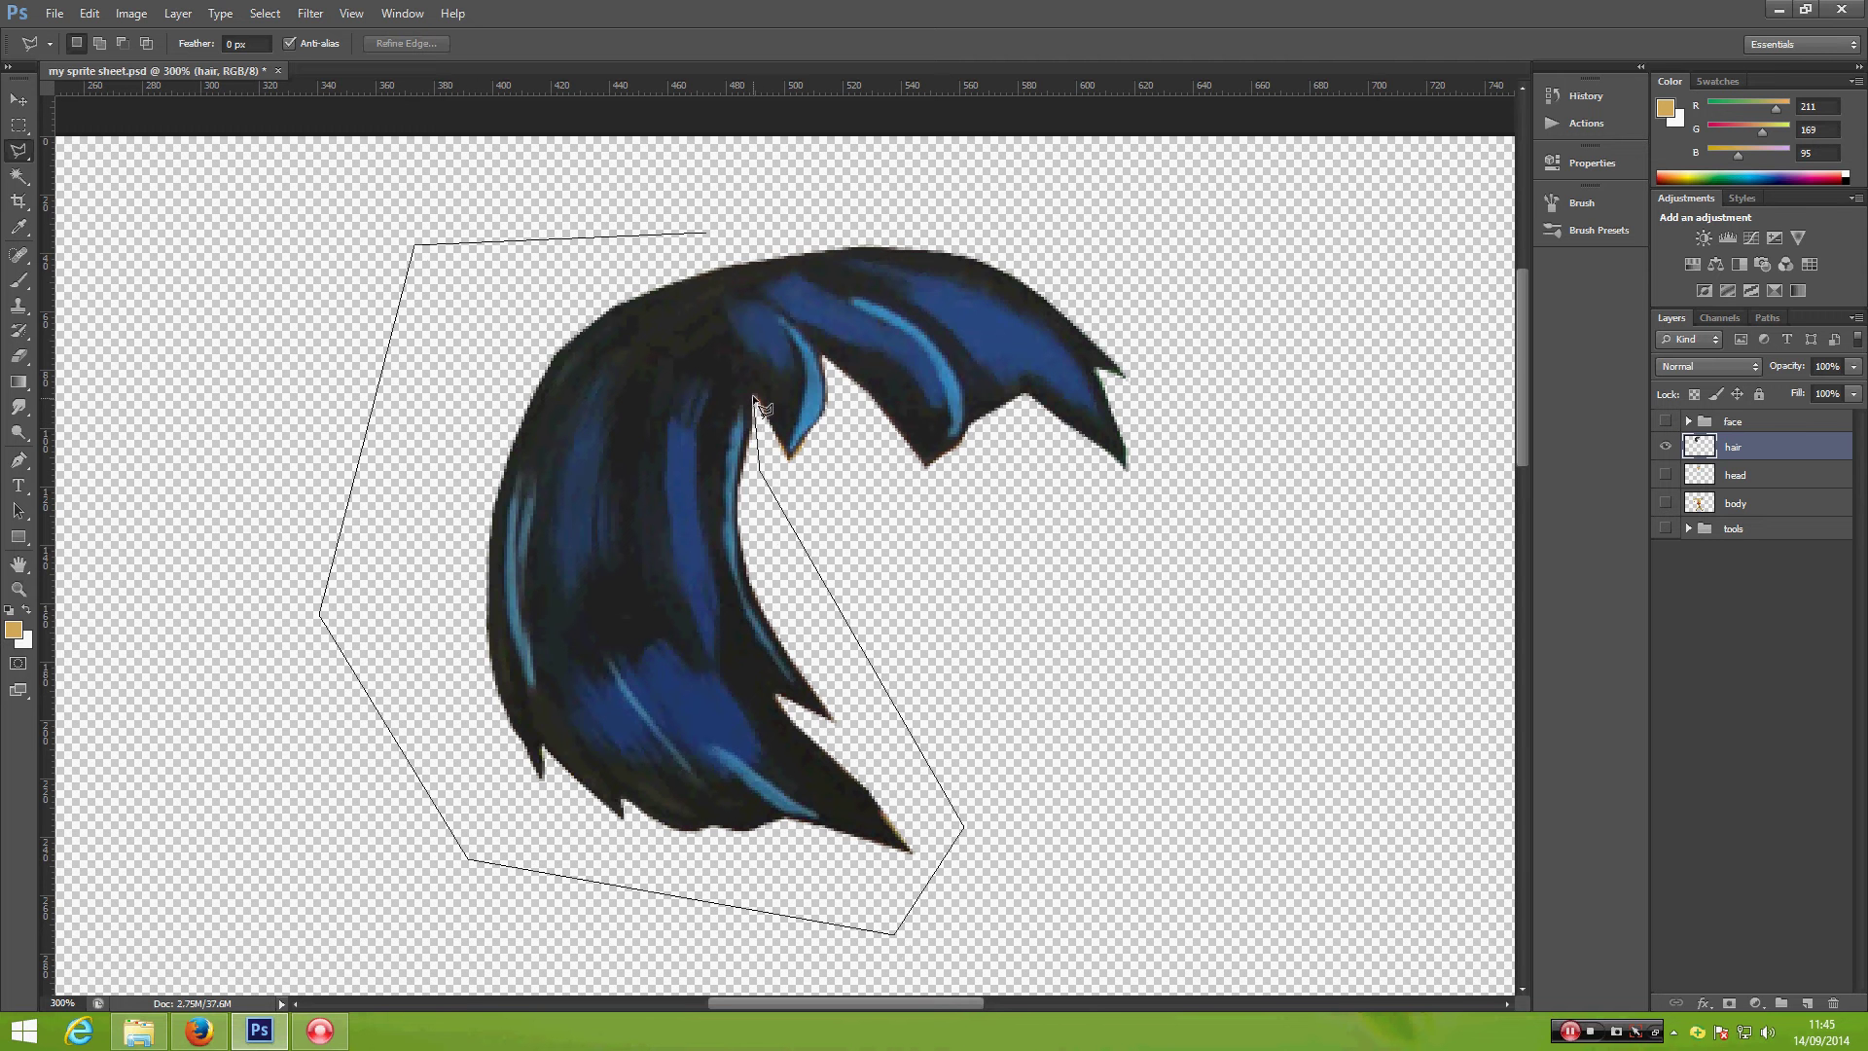
left_click(720, 261)
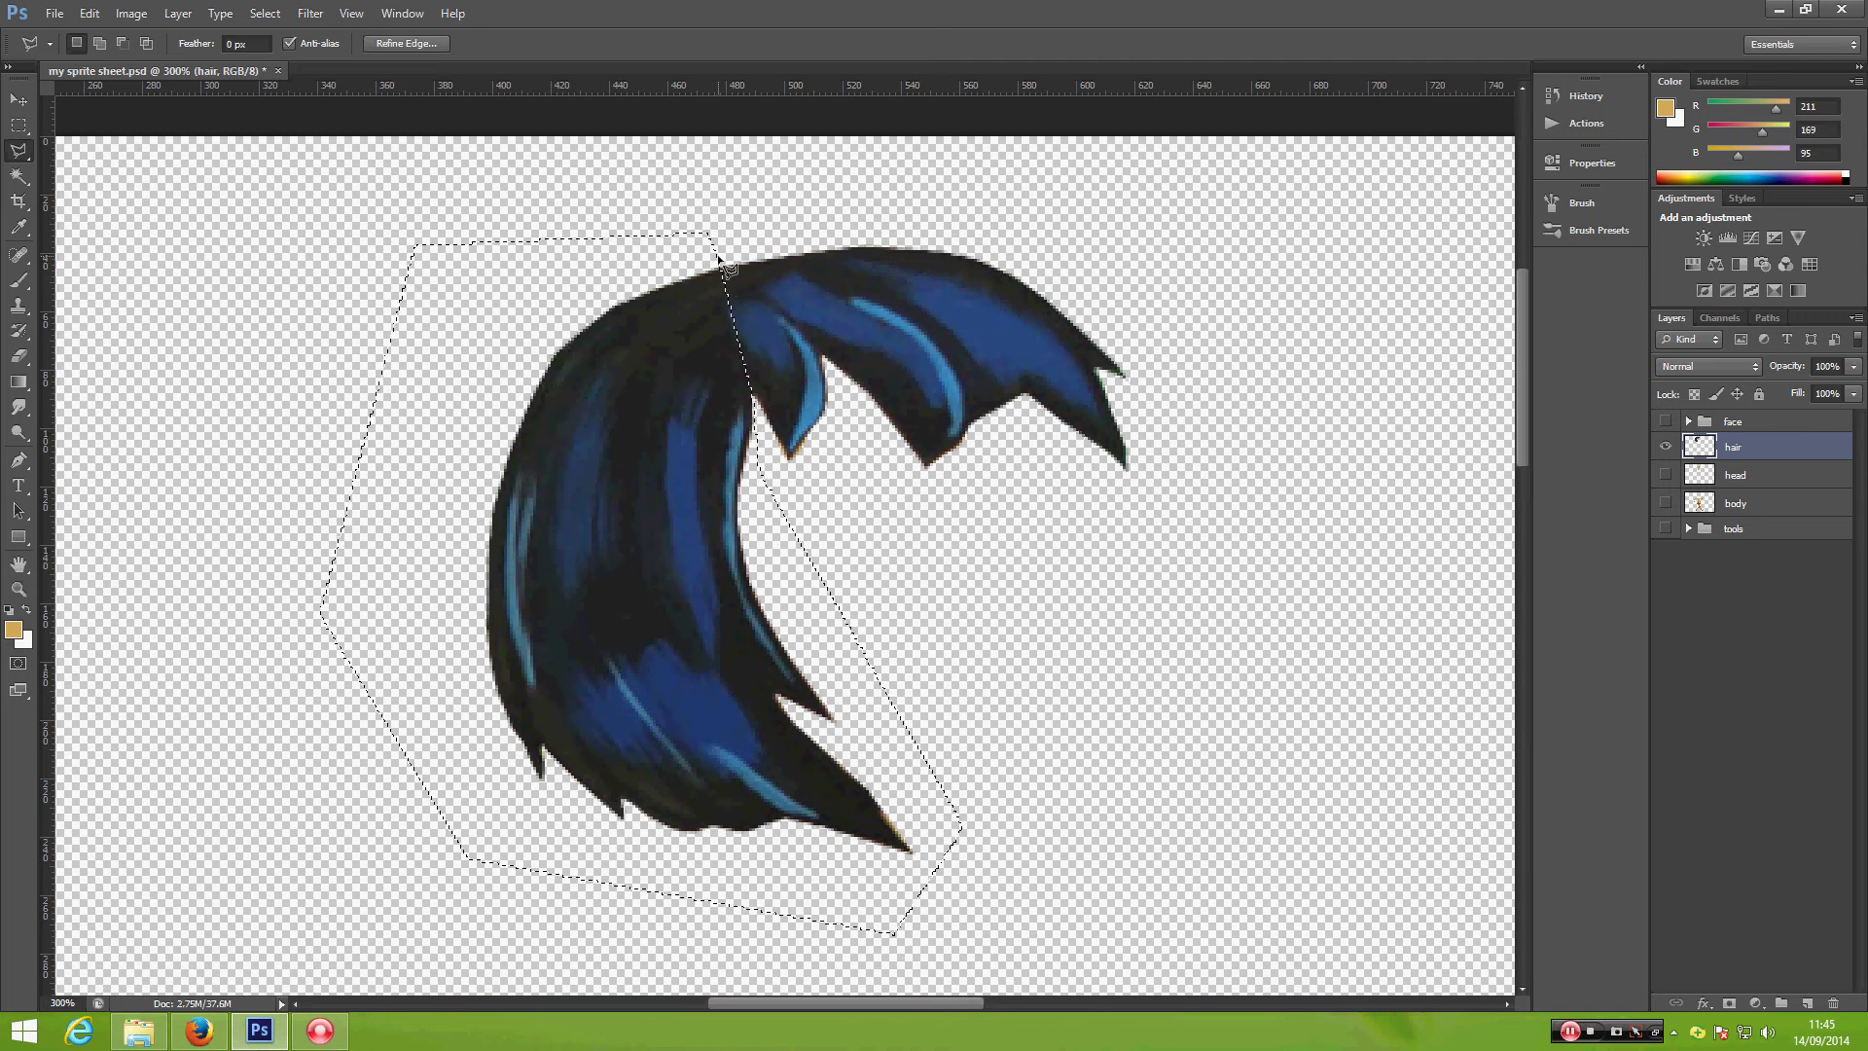
right_click(691, 366)
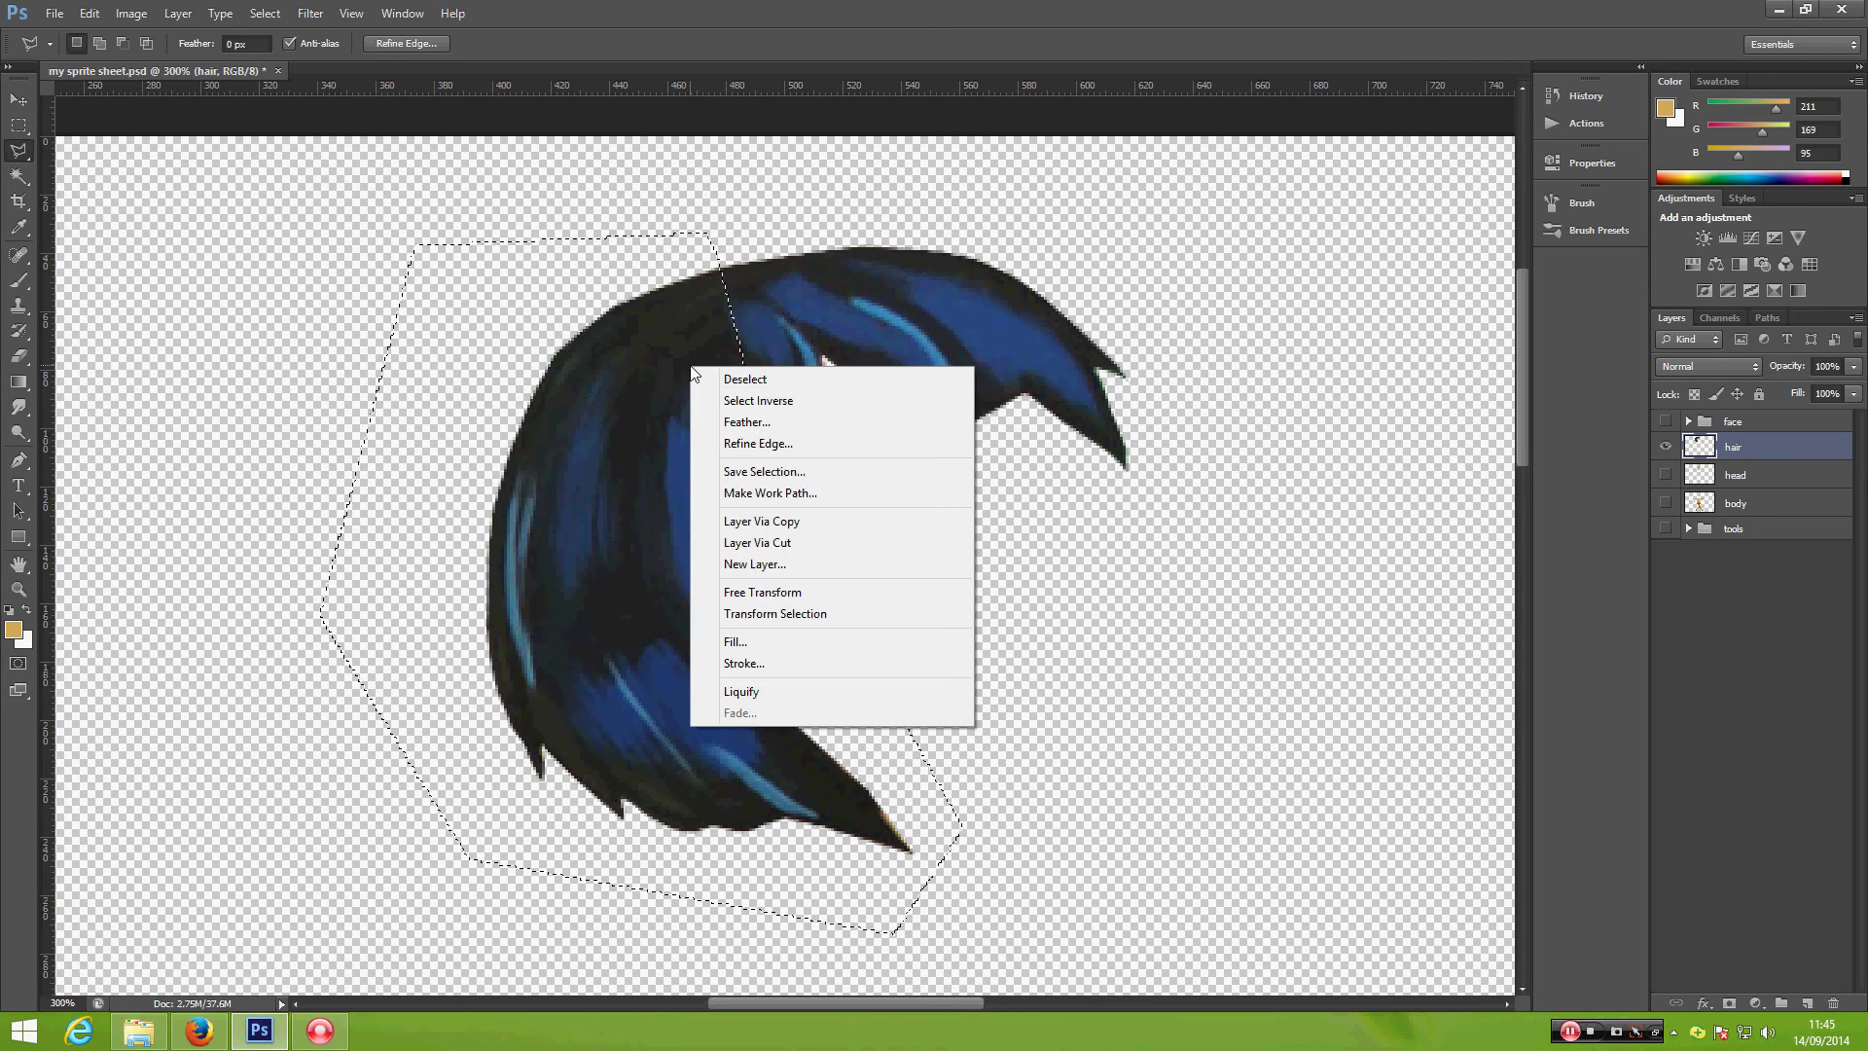
left_click(756, 545)
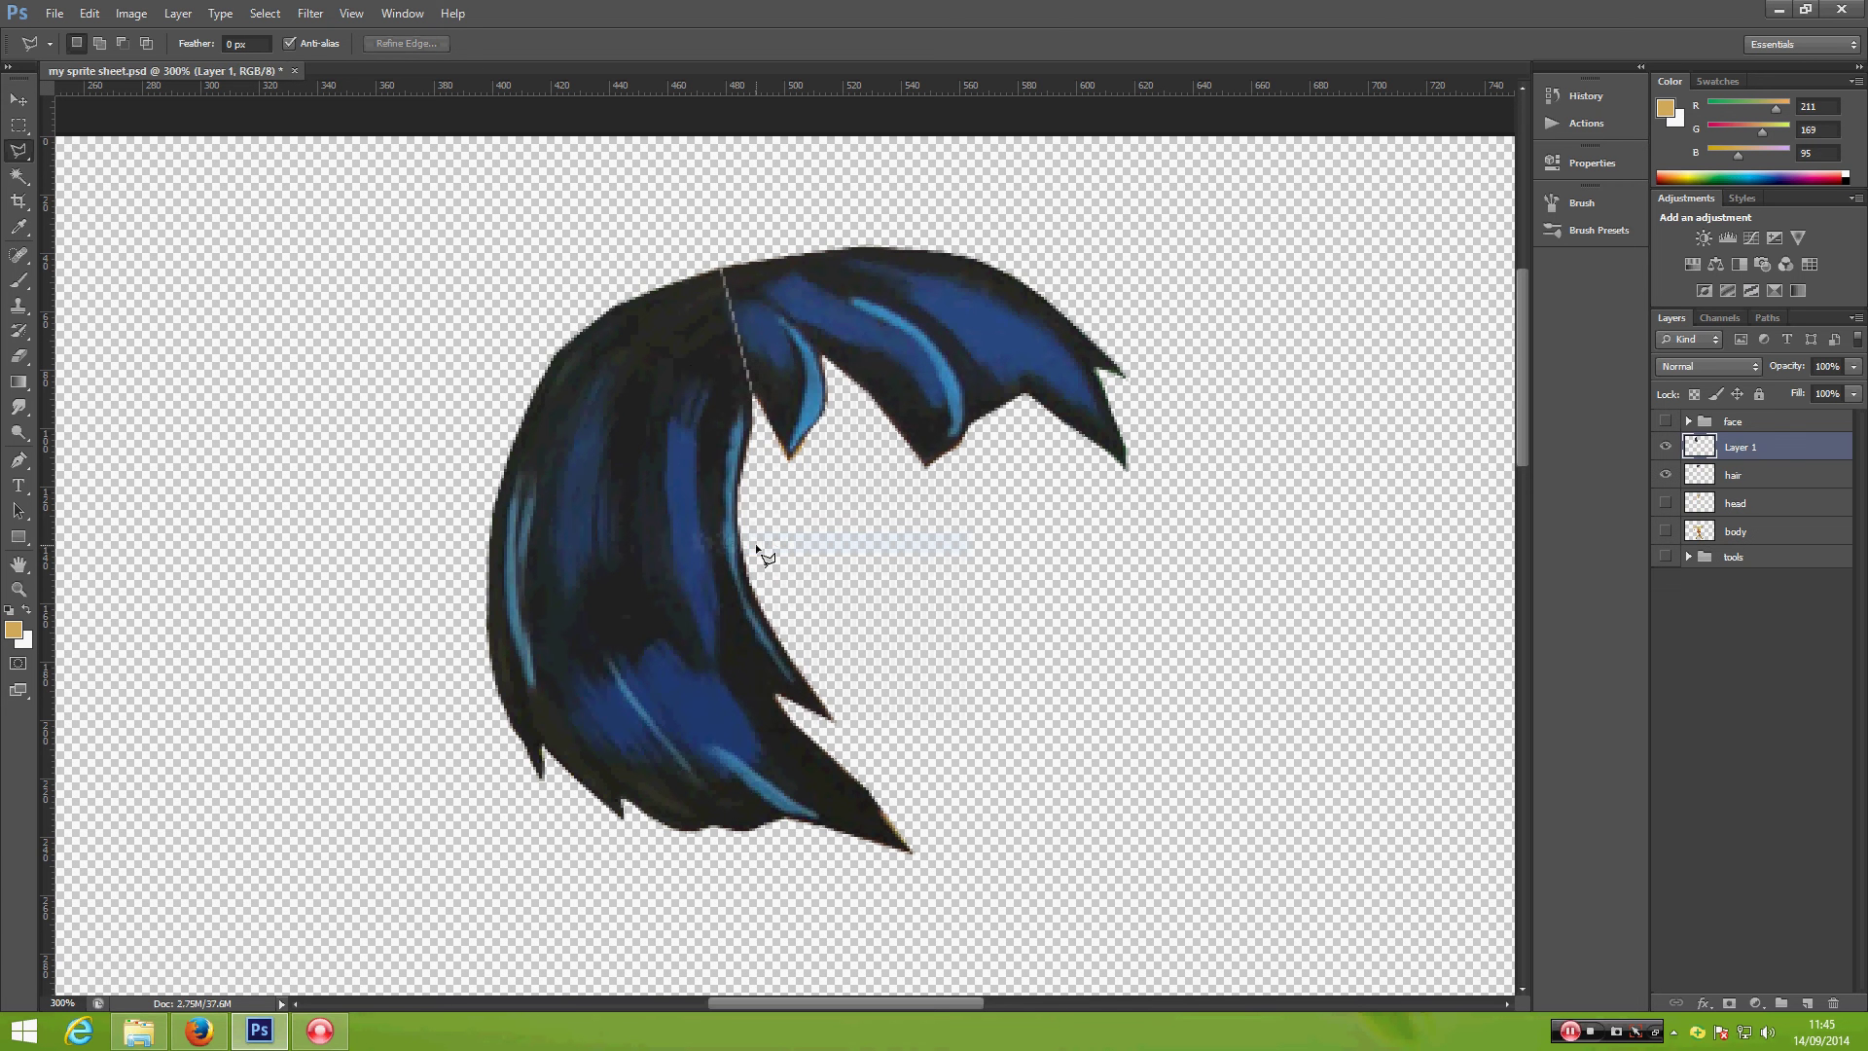
key("v")
mouse_move(619, 561)
left_mouse_down()
mouse_move(254, 588)
mouse_move(273, 554)
left_mouse_up()
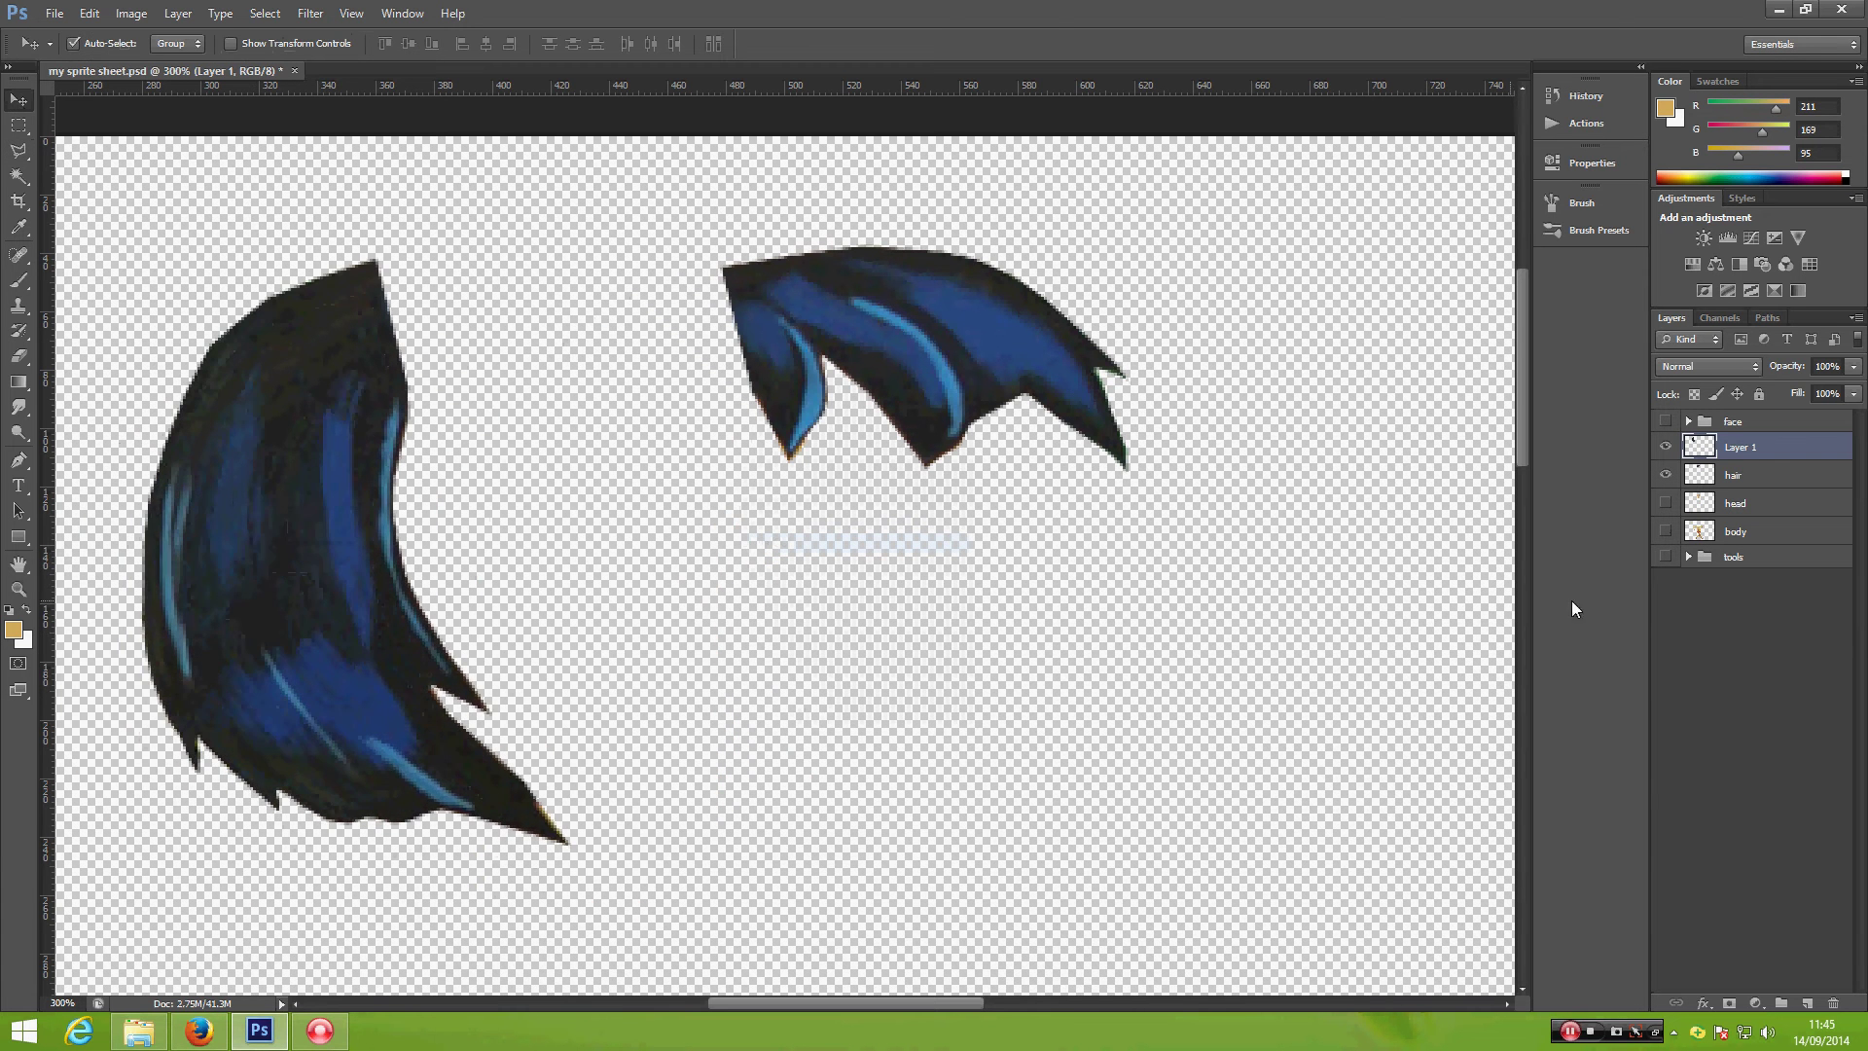
Step: Rename the cut-out hair layer as backup hair and store it hidden in the tools group
double_click(1740, 449)
type("backup hair")
key("Return")
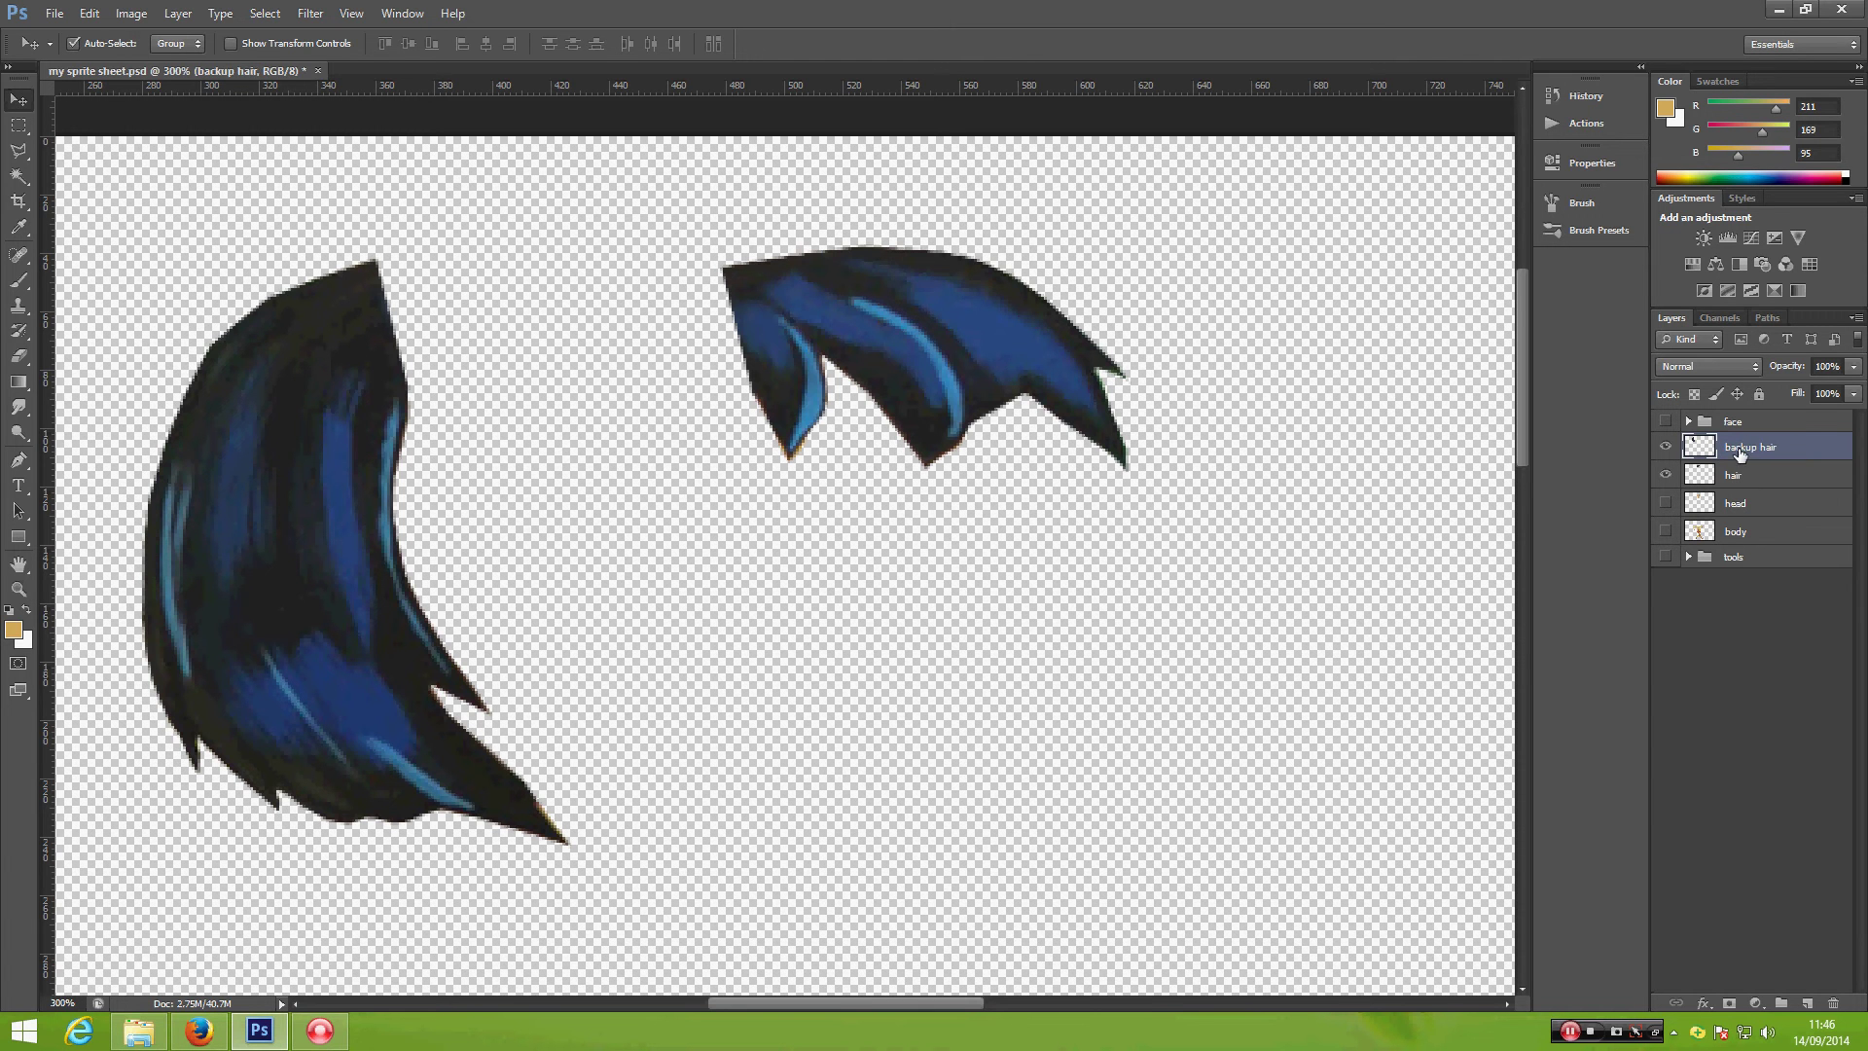
left_click(1666, 446)
left_click_drag(1758, 447, 1758, 557)
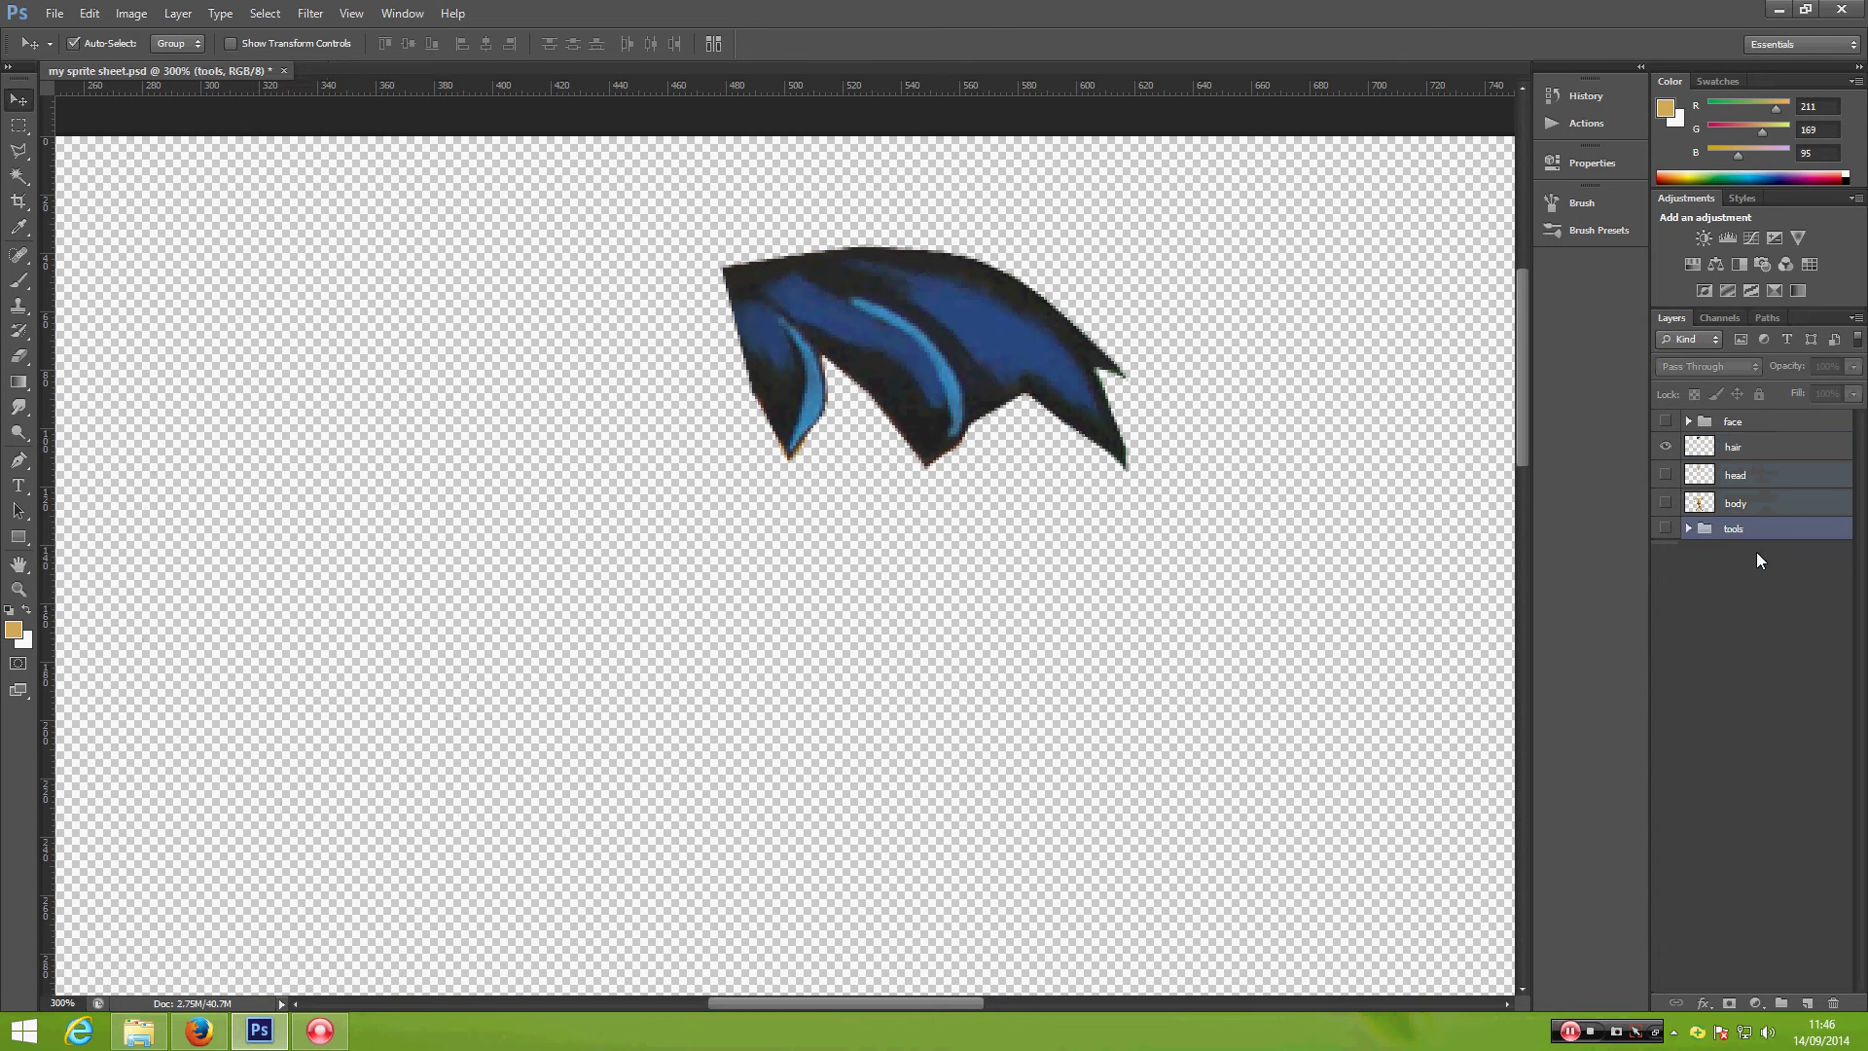
Step: Duplicate the fringe on the hair layer and flip the copy horizontally
left_click(1738, 448)
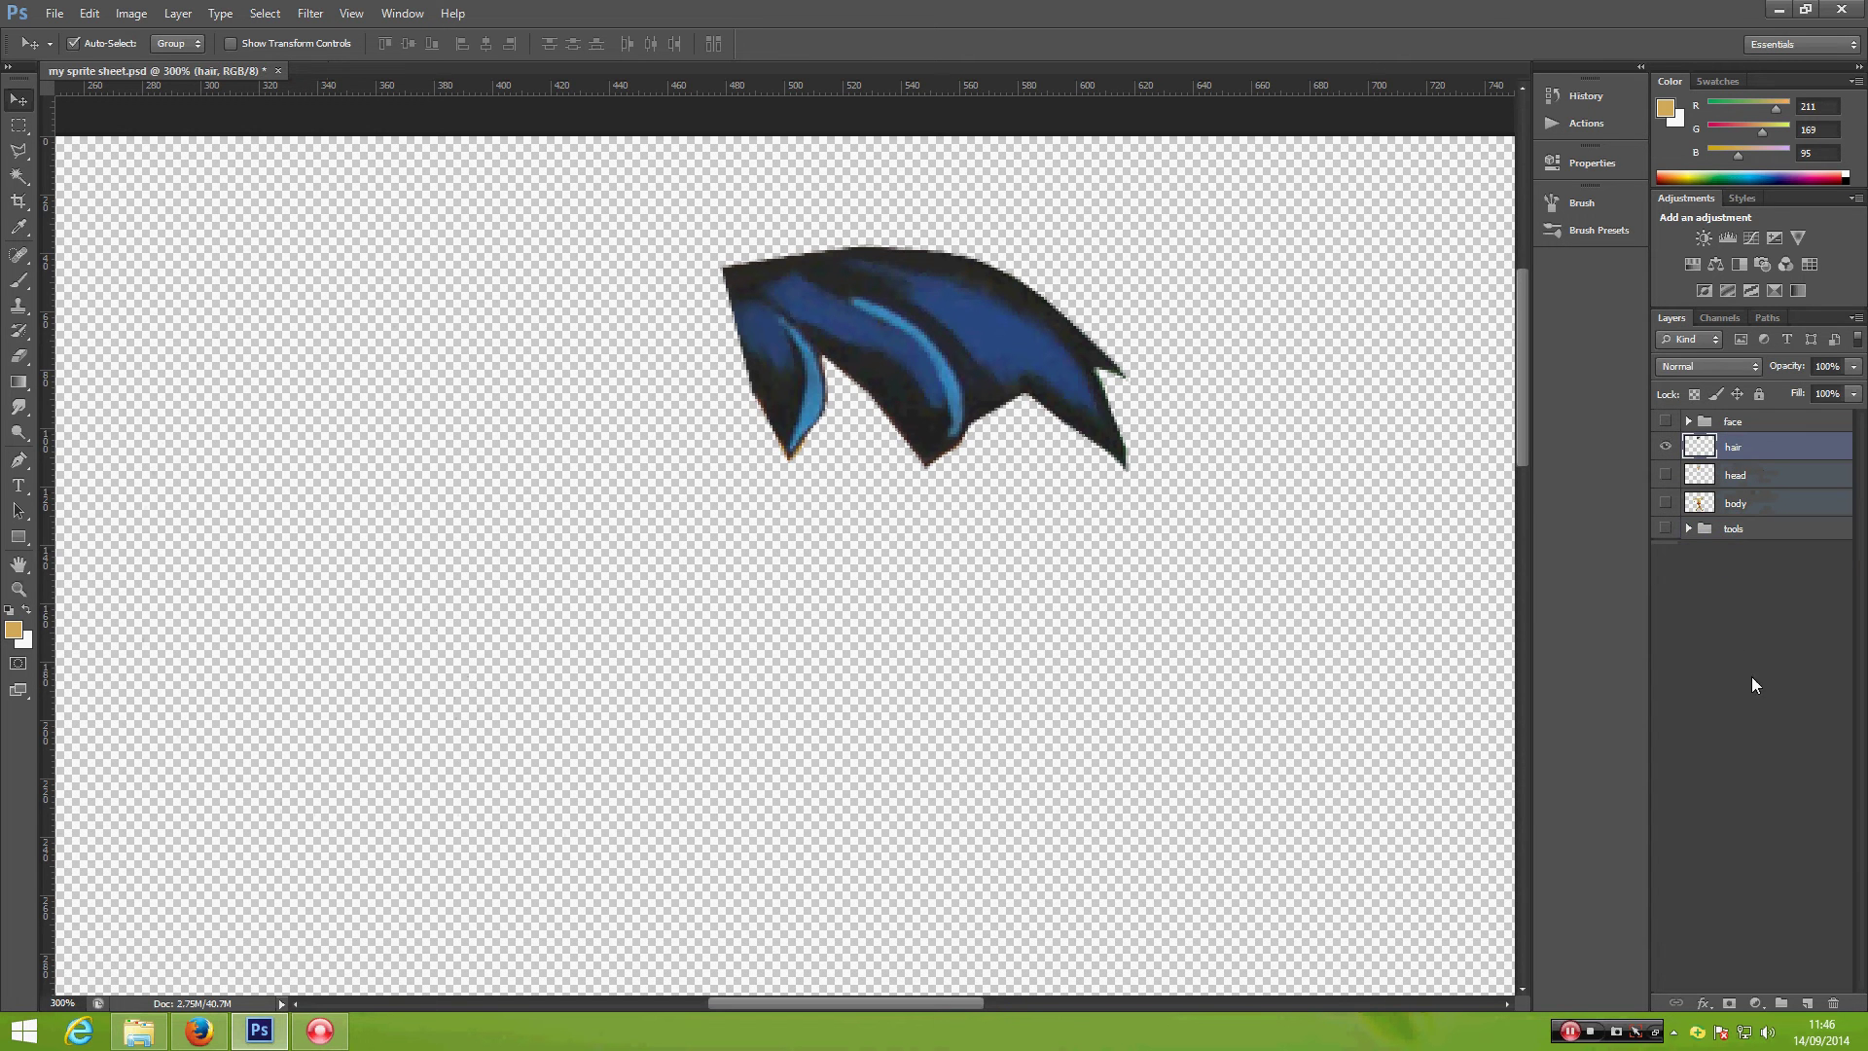
left_click(1670, 476)
left_click(1674, 478)
left_click_drag(948, 347, 492, 533)
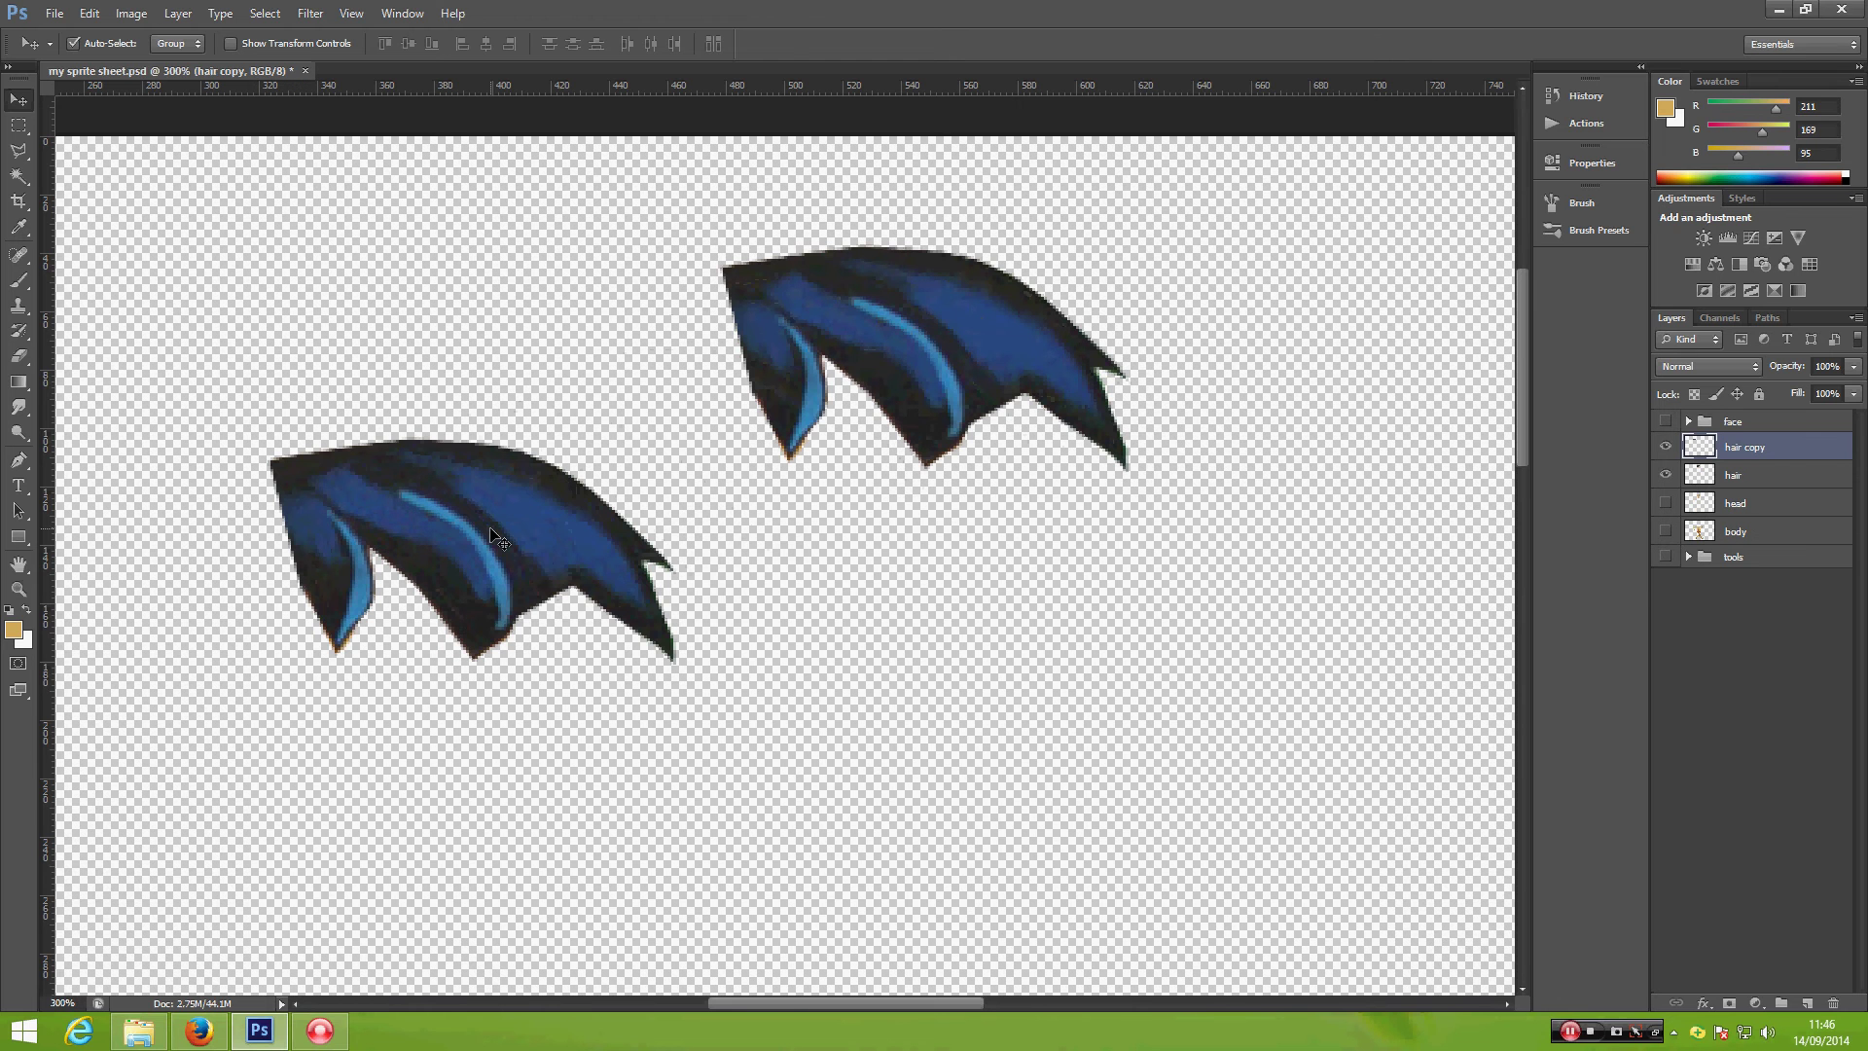
key("ctrl+t")
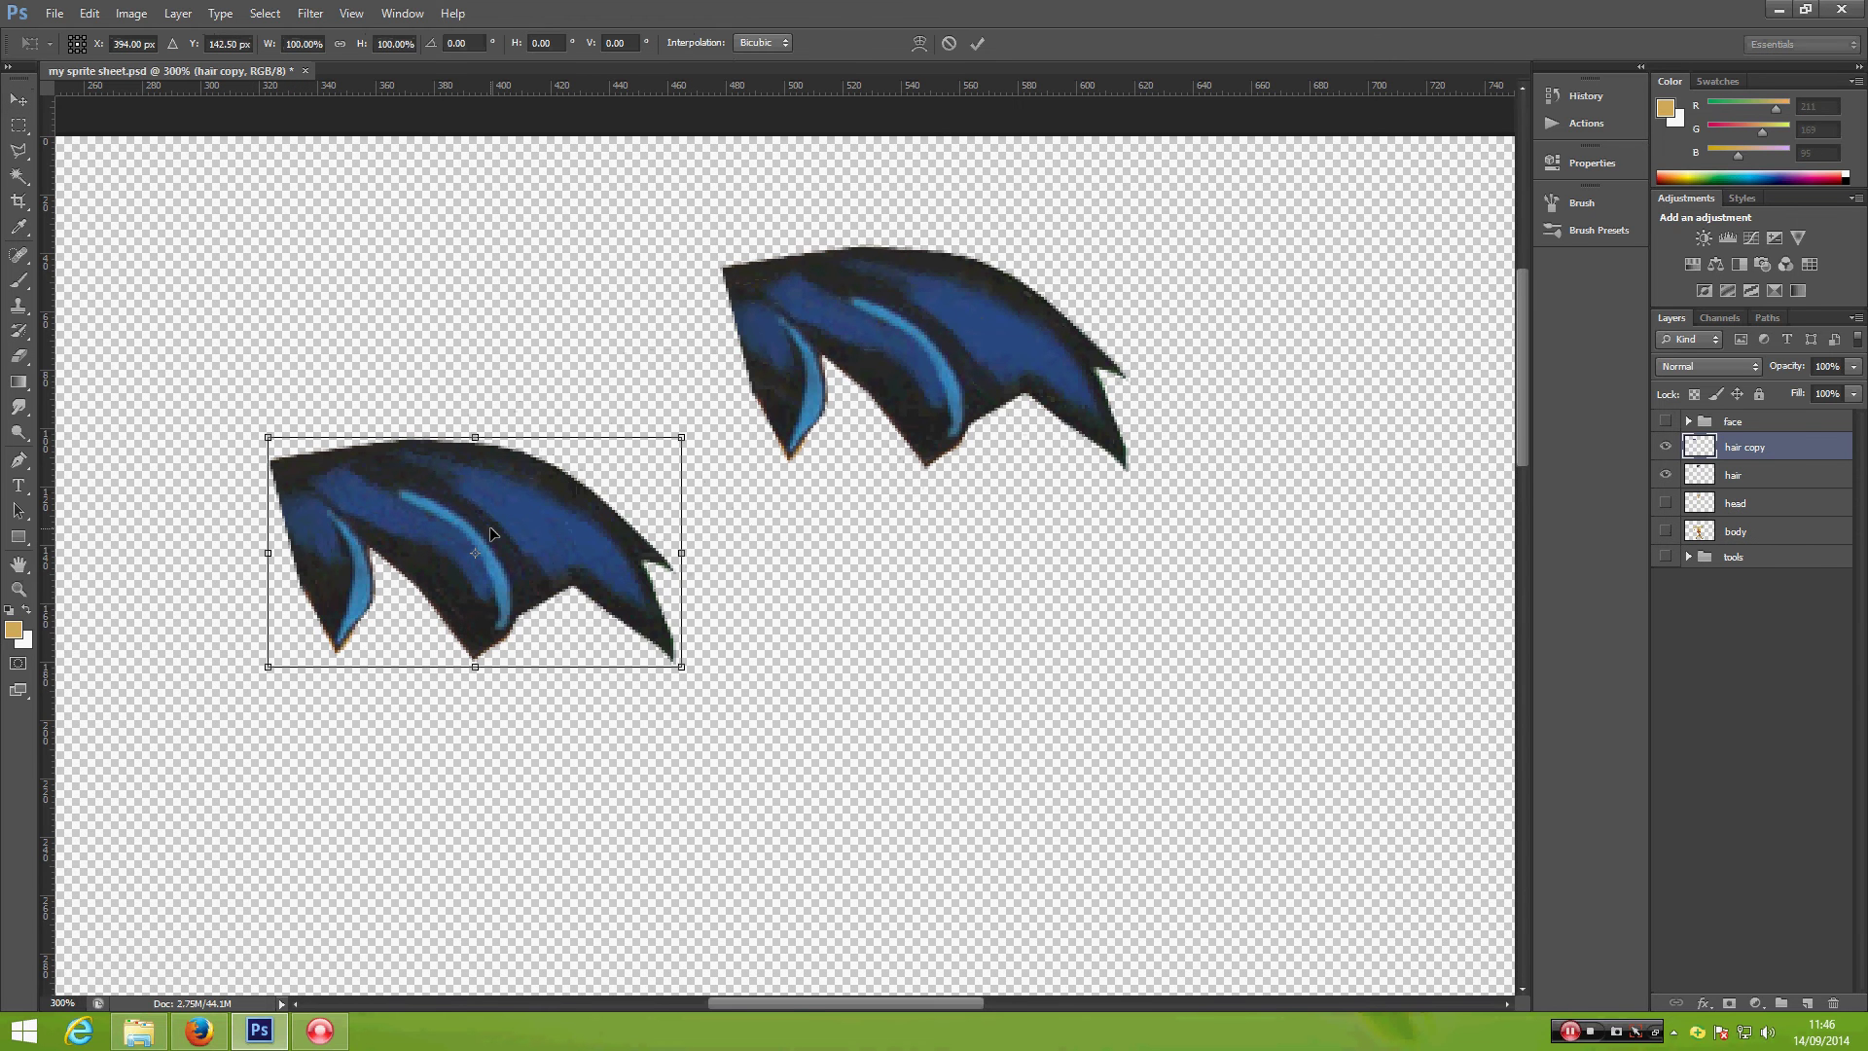
right_click(491, 528)
left_click(554, 820)
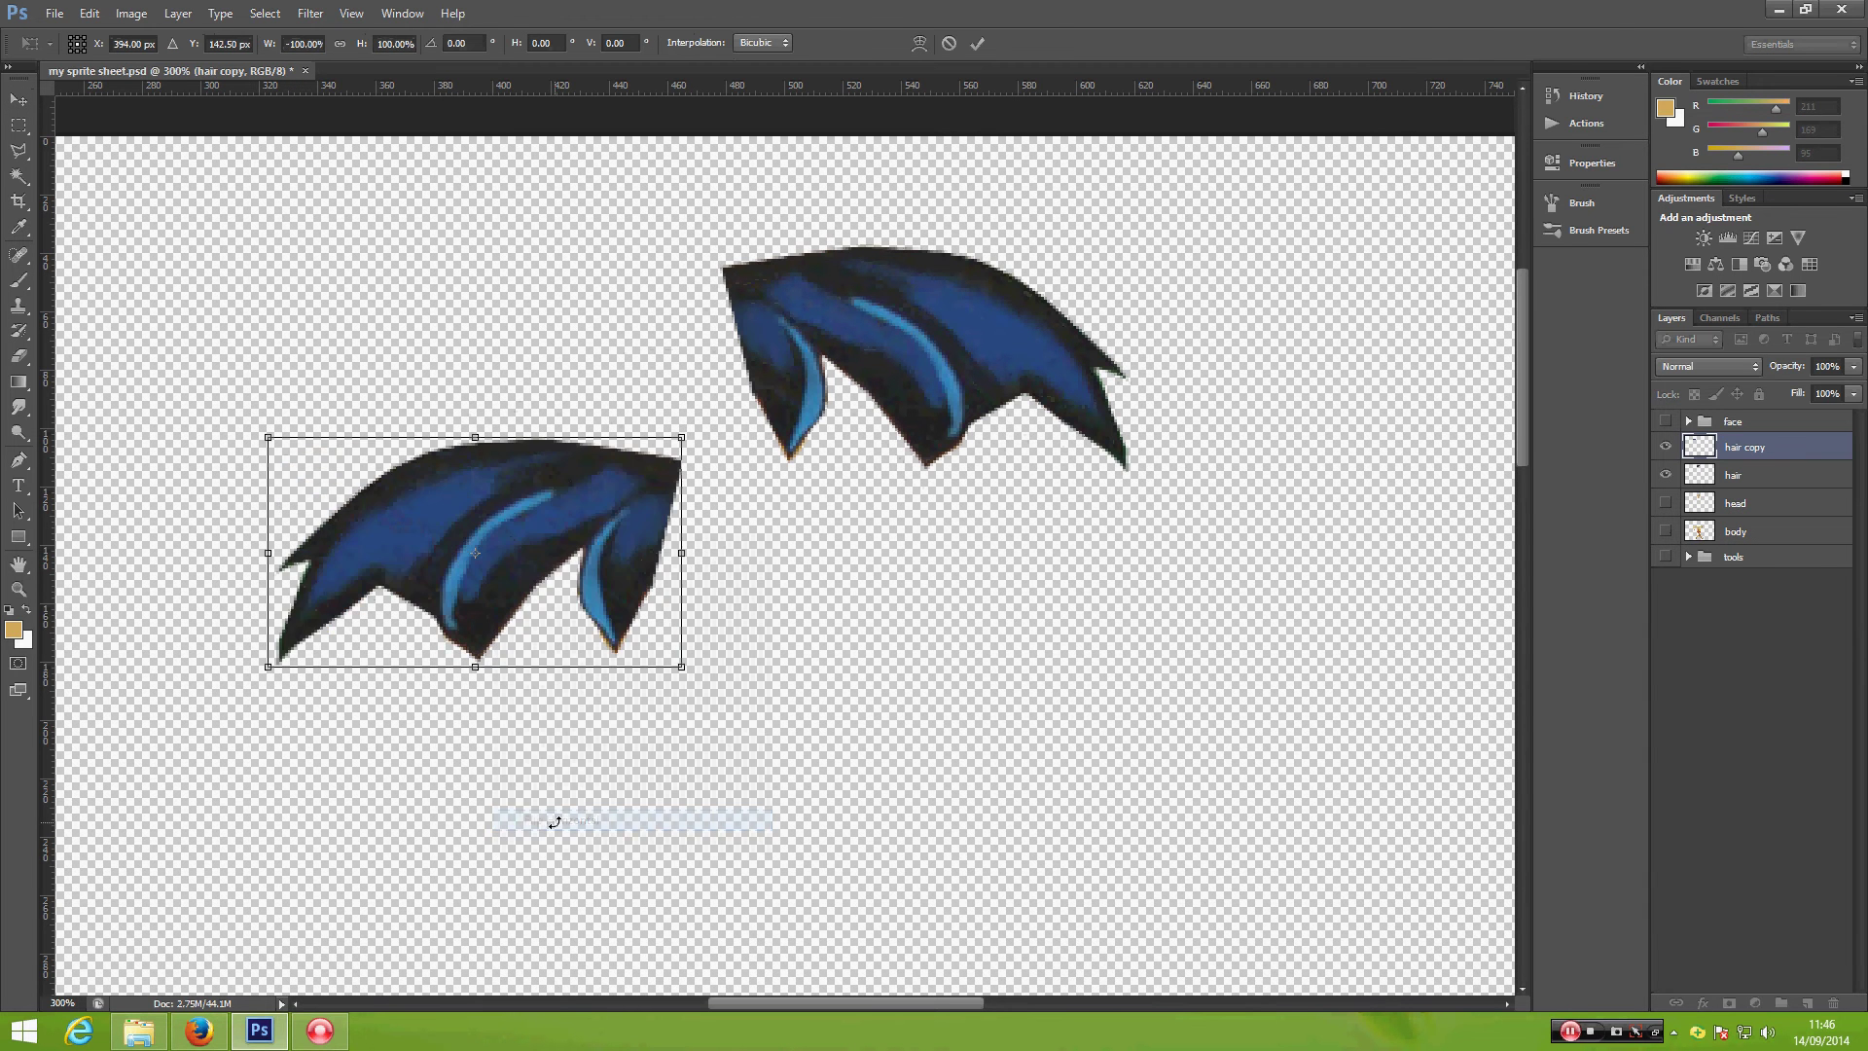
Step: Move and rotate the flipped fringe so it overlaps the original and continues its arch on the opposite side
left_click_drag(540, 528, 704, 336)
left_click_drag(377, 275, 369, 332)
left_click_drag(610, 356, 671, 372)
left_click_drag(434, 355, 435, 376)
mouse_move(715, 333)
left_mouse_down()
mouse_move(732, 365)
mouse_move(733, 348)
left_mouse_up()
left_click_drag(367, 376, 356, 333)
left_click_drag(695, 379, 685, 374)
key("Return")
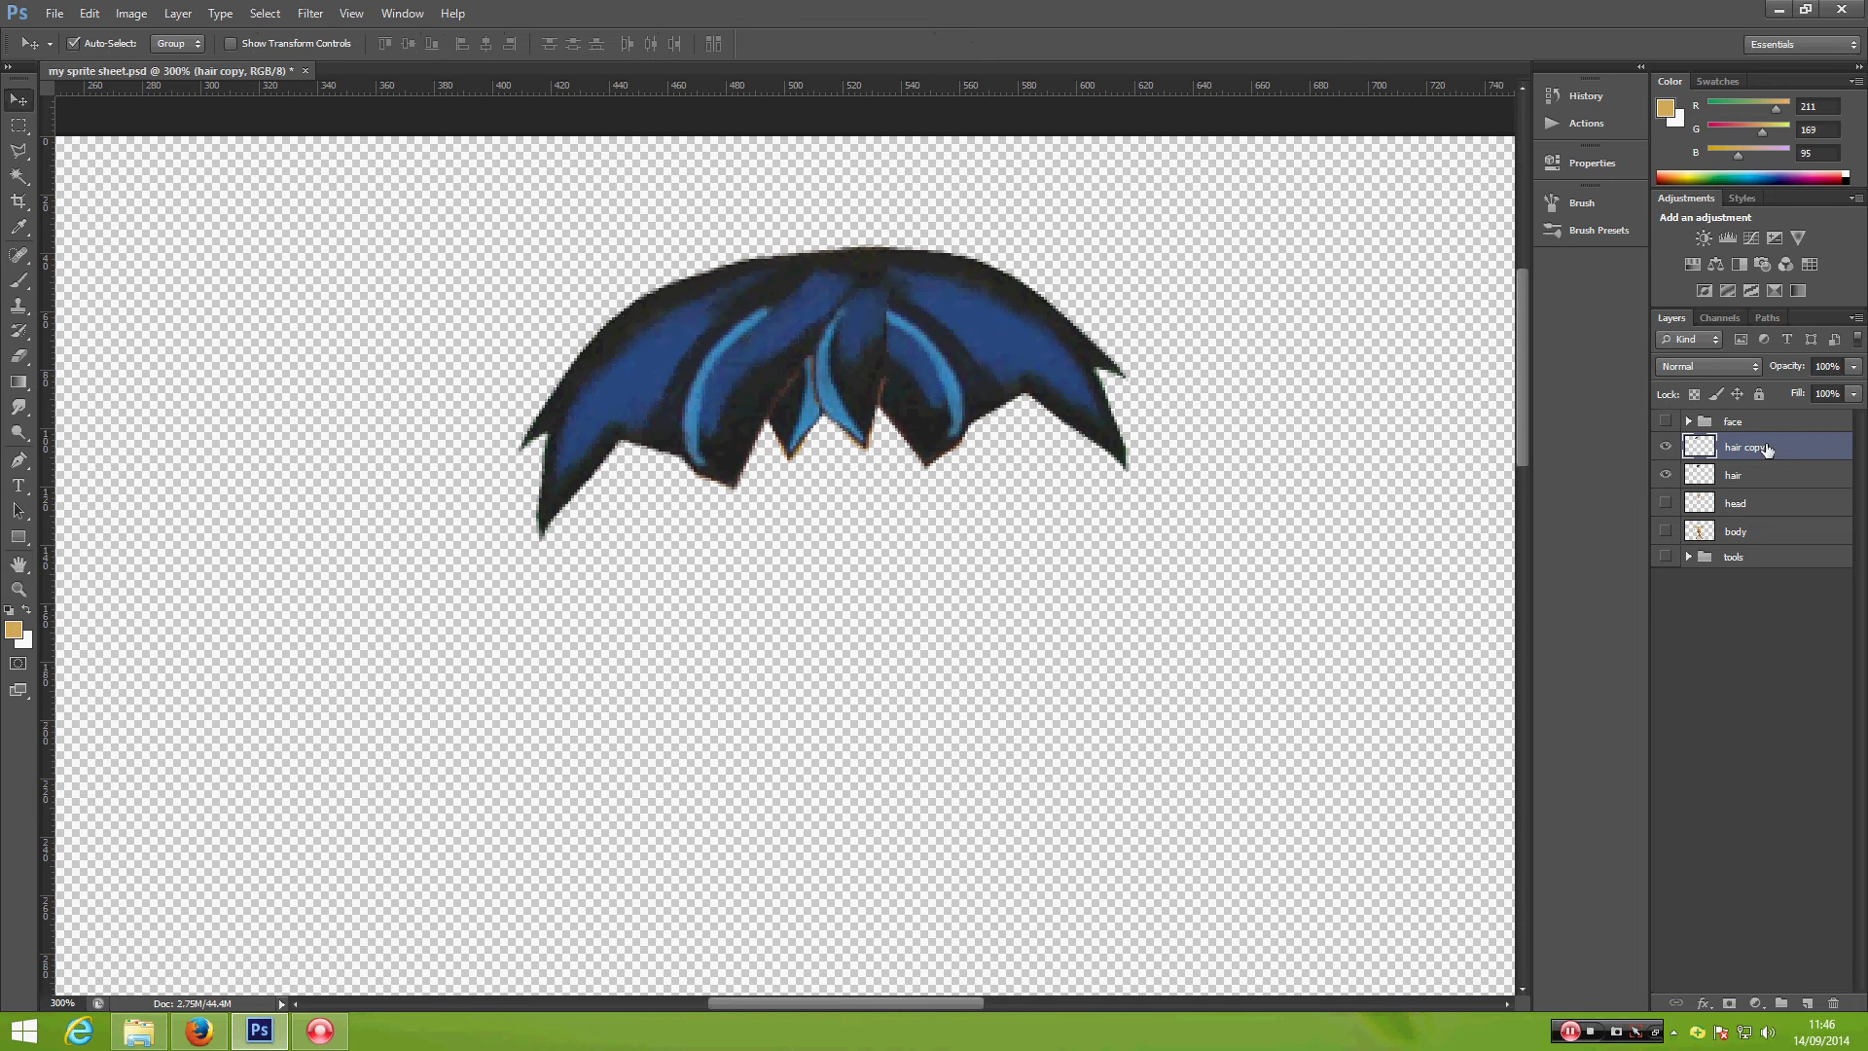
Step: Rename the flipped fringe layer as hair 2 and place it below the hair layer
double_click(1761, 448)
type("hair 2")
key("Return")
left_click_drag(1757, 453, 1761, 489)
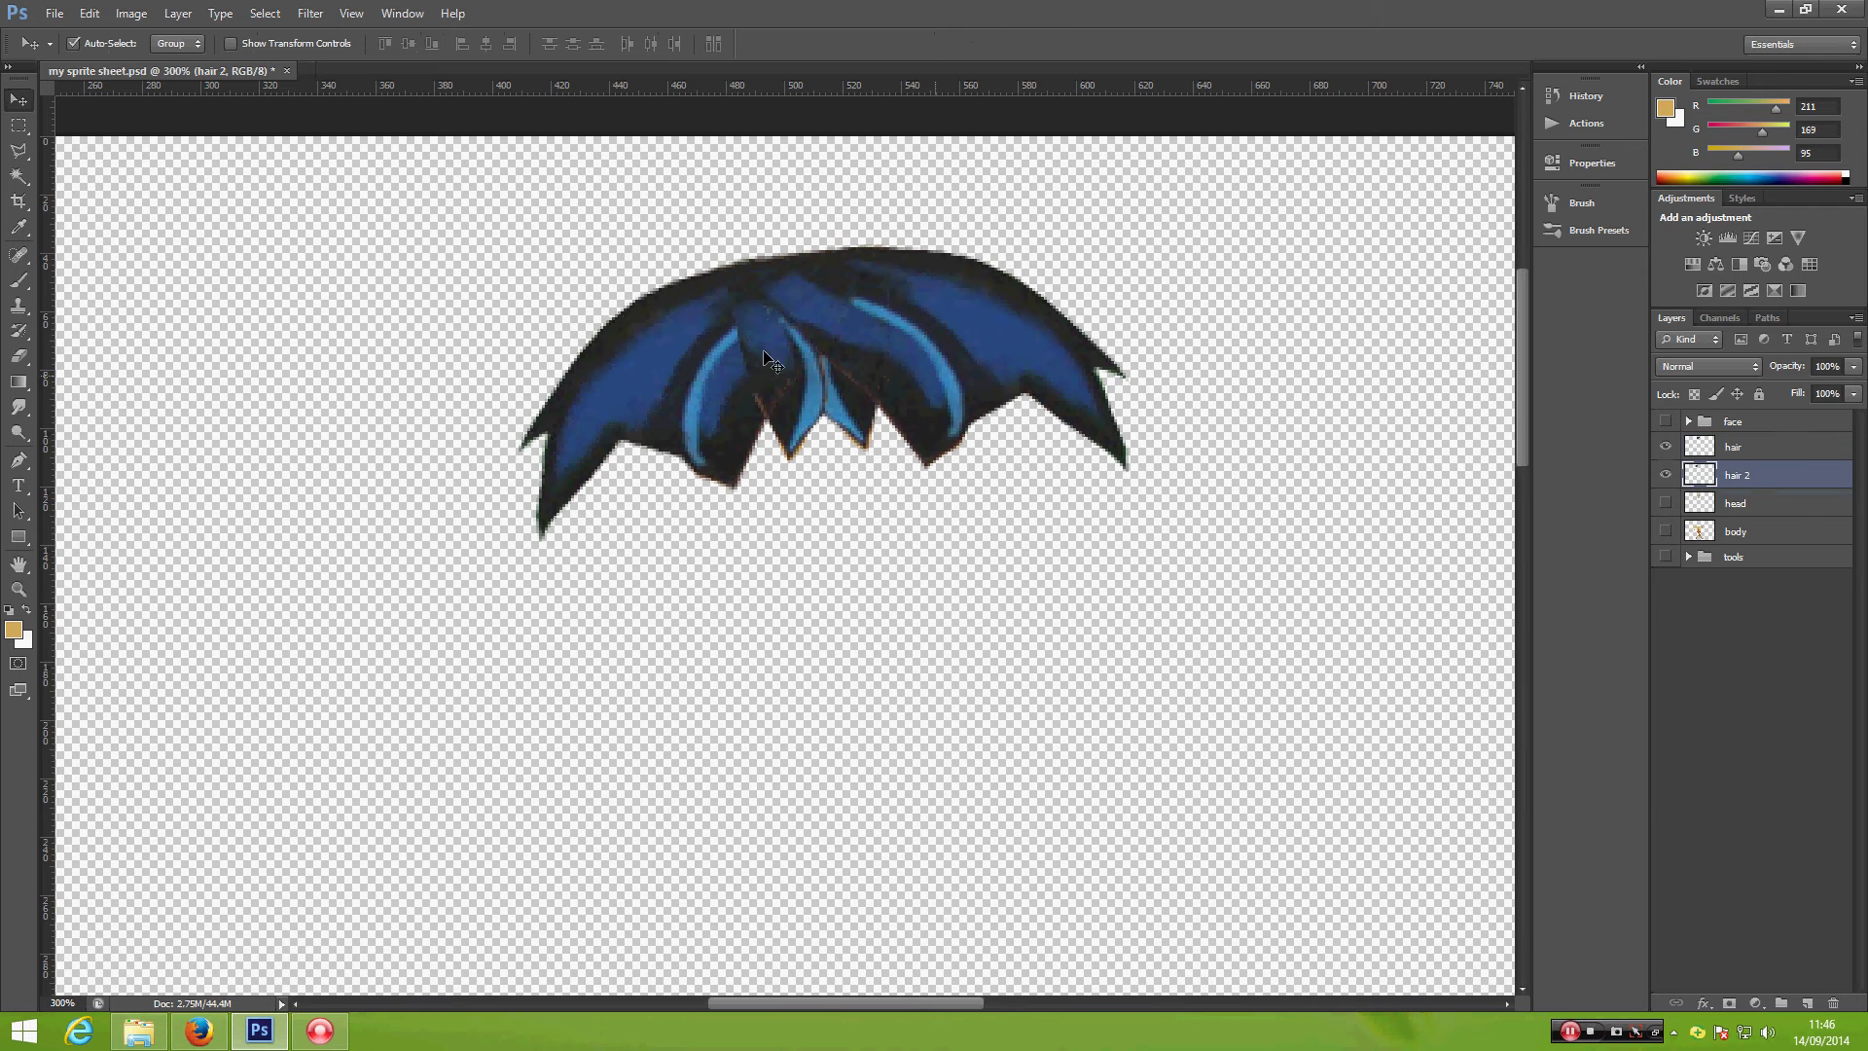
Step: Outline the inner locks of the fringe on the hair layer with a polygonal selection and copy them onto a new layer
left_click_drag(977, 348, 1212, 319)
key("ctrl+z")
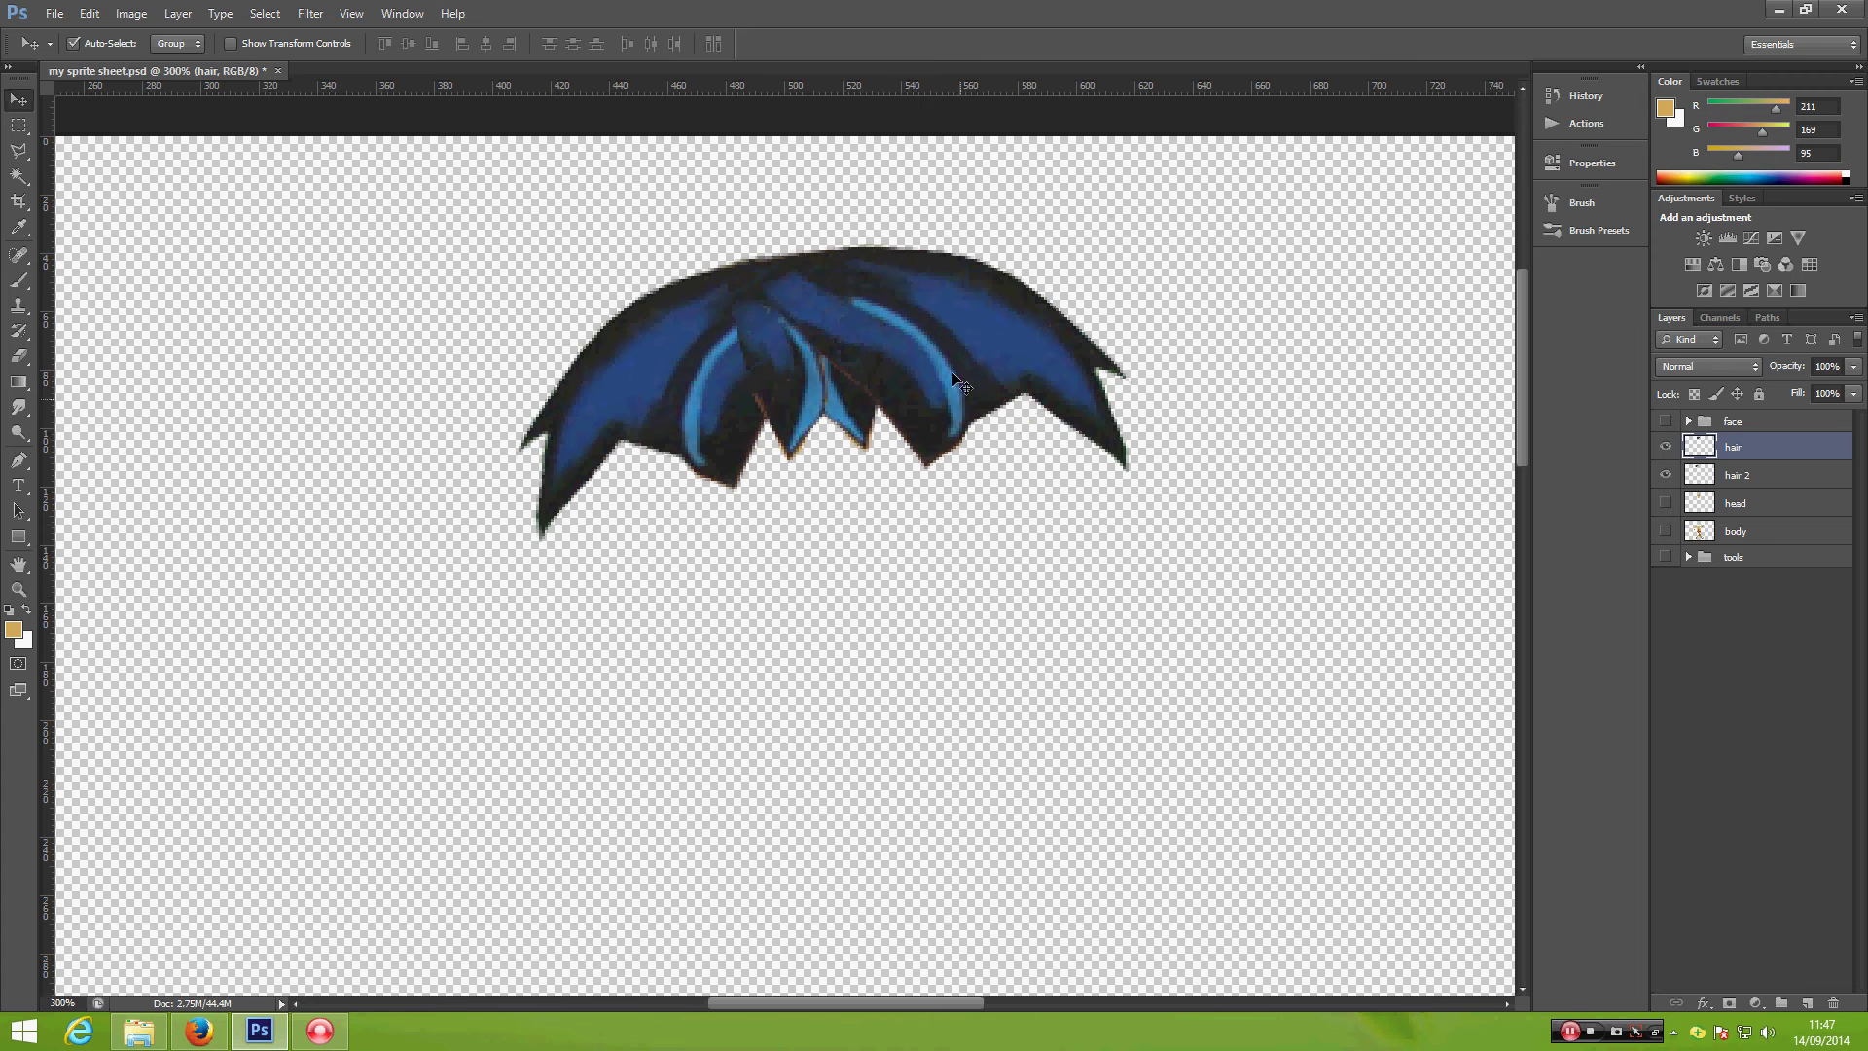
key("l")
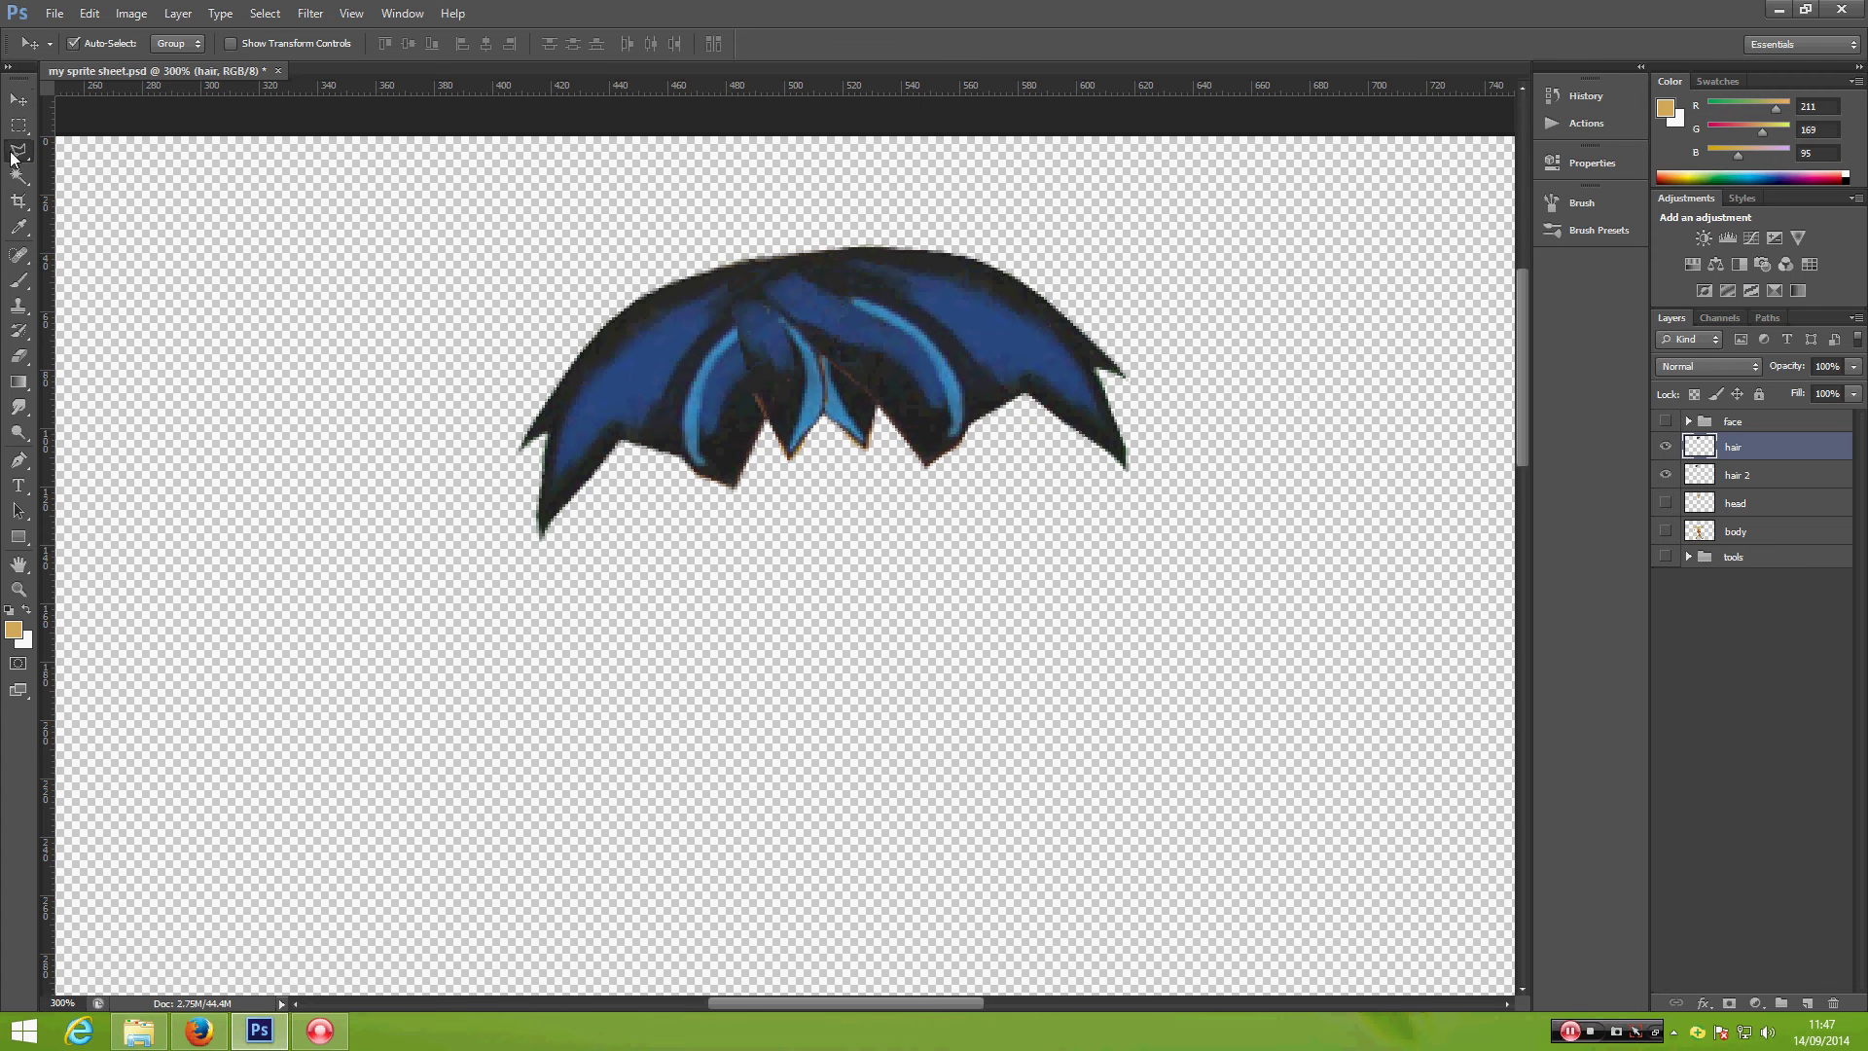
left_click(969, 396)
left_click(942, 334)
left_click(878, 285)
left_click(689, 240)
left_click(754, 717)
double_click(942, 642)
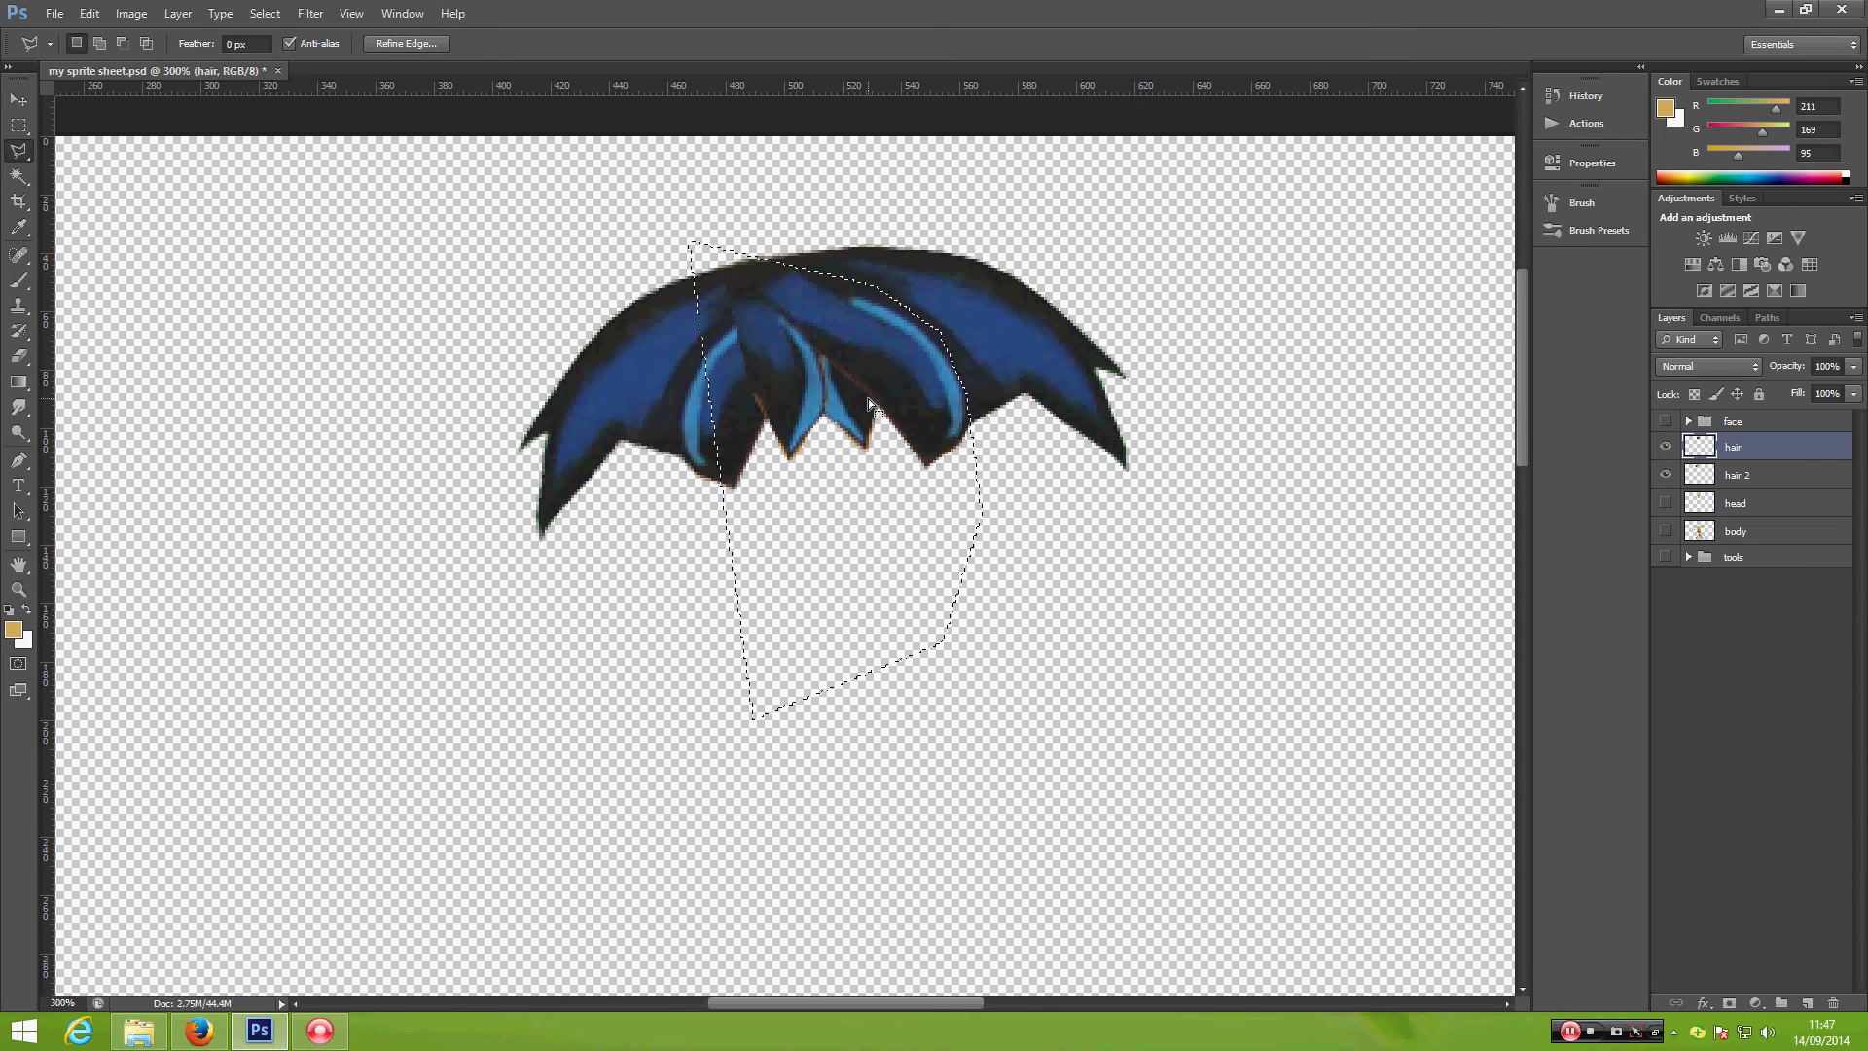
key("ctrl+j")
Step: Rename the new layer of copied locks as hair 3
double_click(1745, 449)
type("hair")
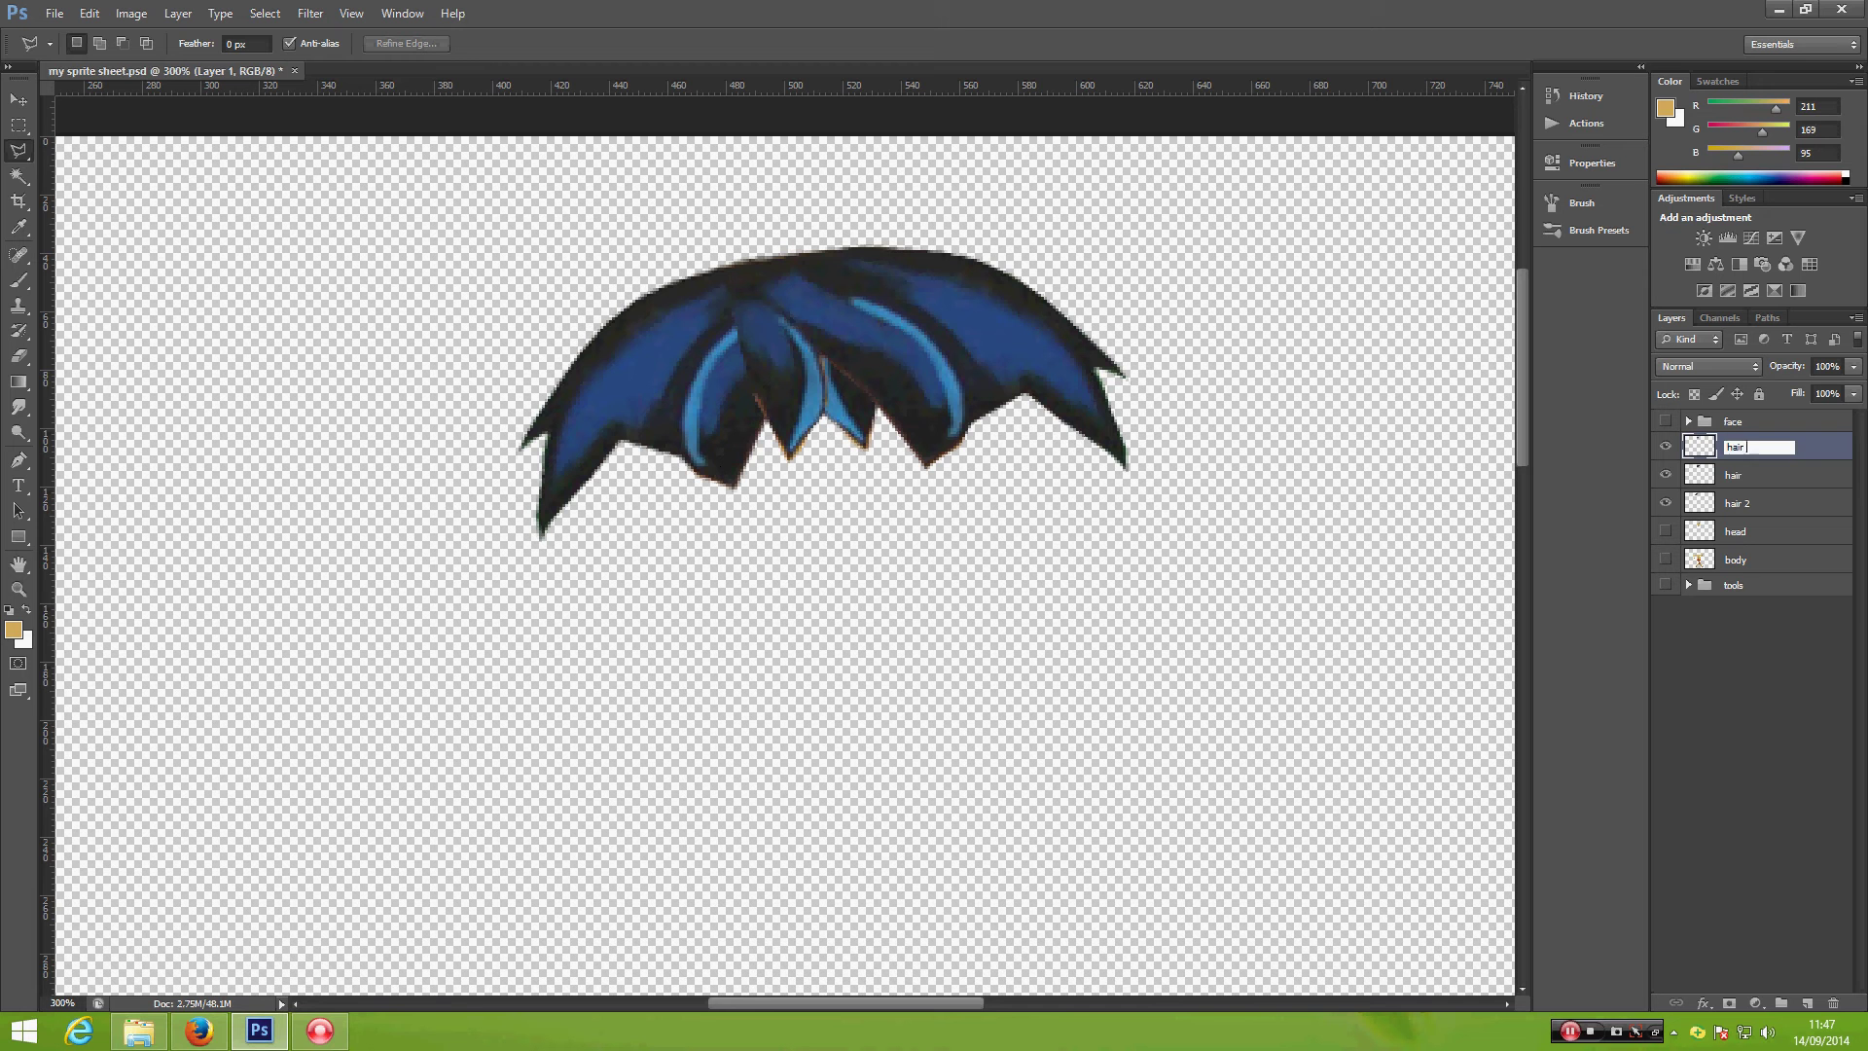
type(" 3")
key("Return")
Step: Move the hair 3 piece below the fringe and scale it down to about a third of its size
left_click(20, 100)
left_click_drag(835, 341, 869, 622)
left_click(674, 401)
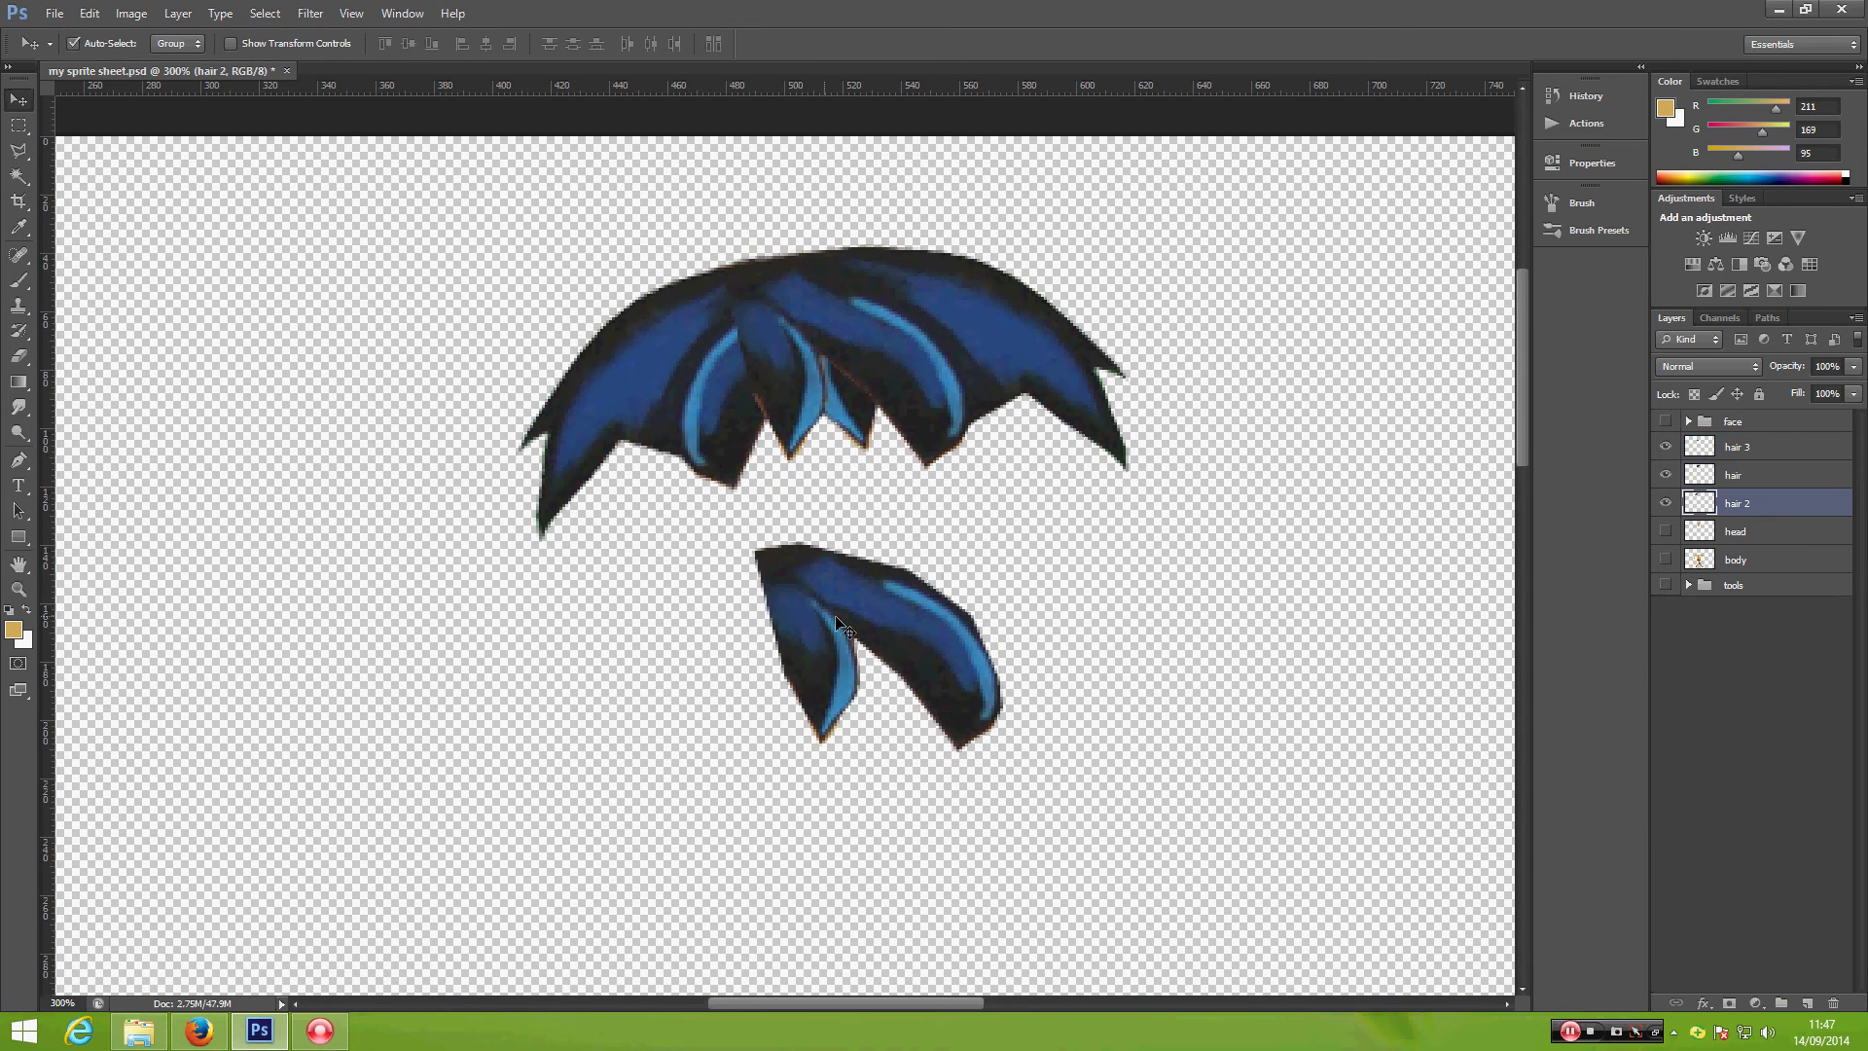
left_click(892, 621)
key("ctrl+t")
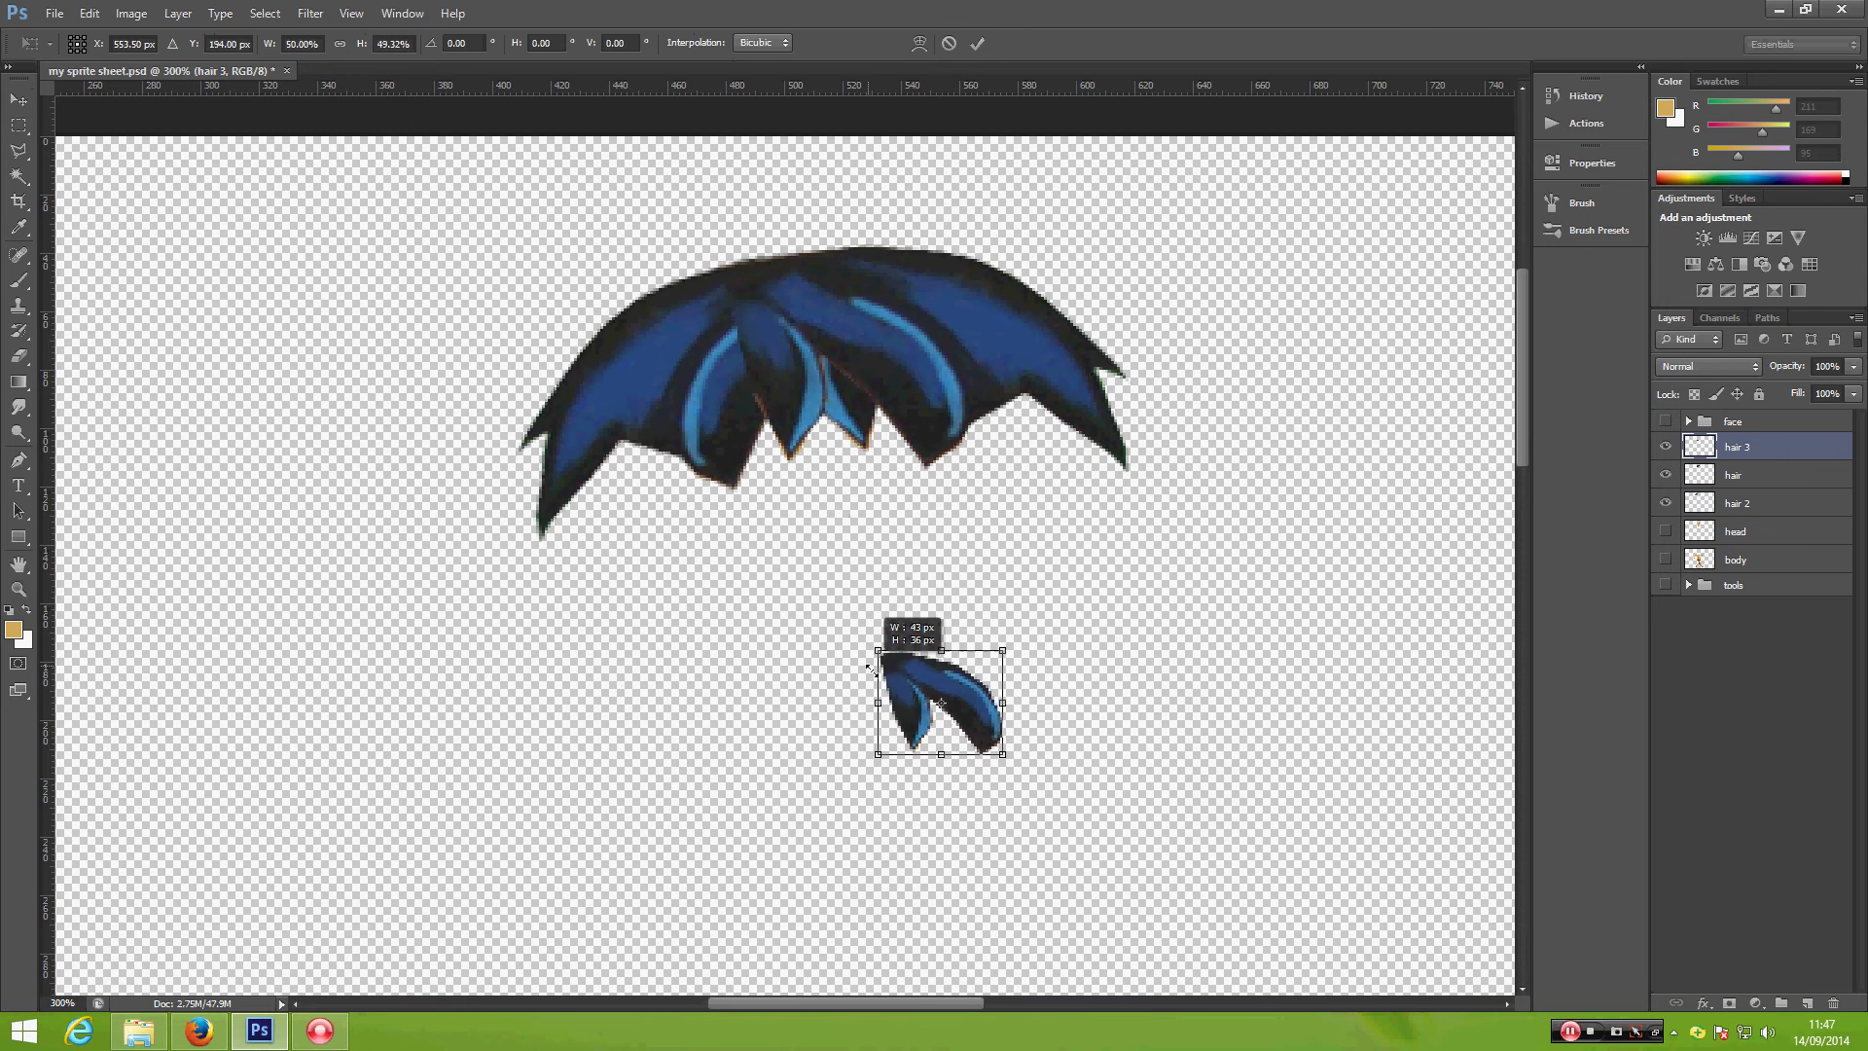
key("Return")
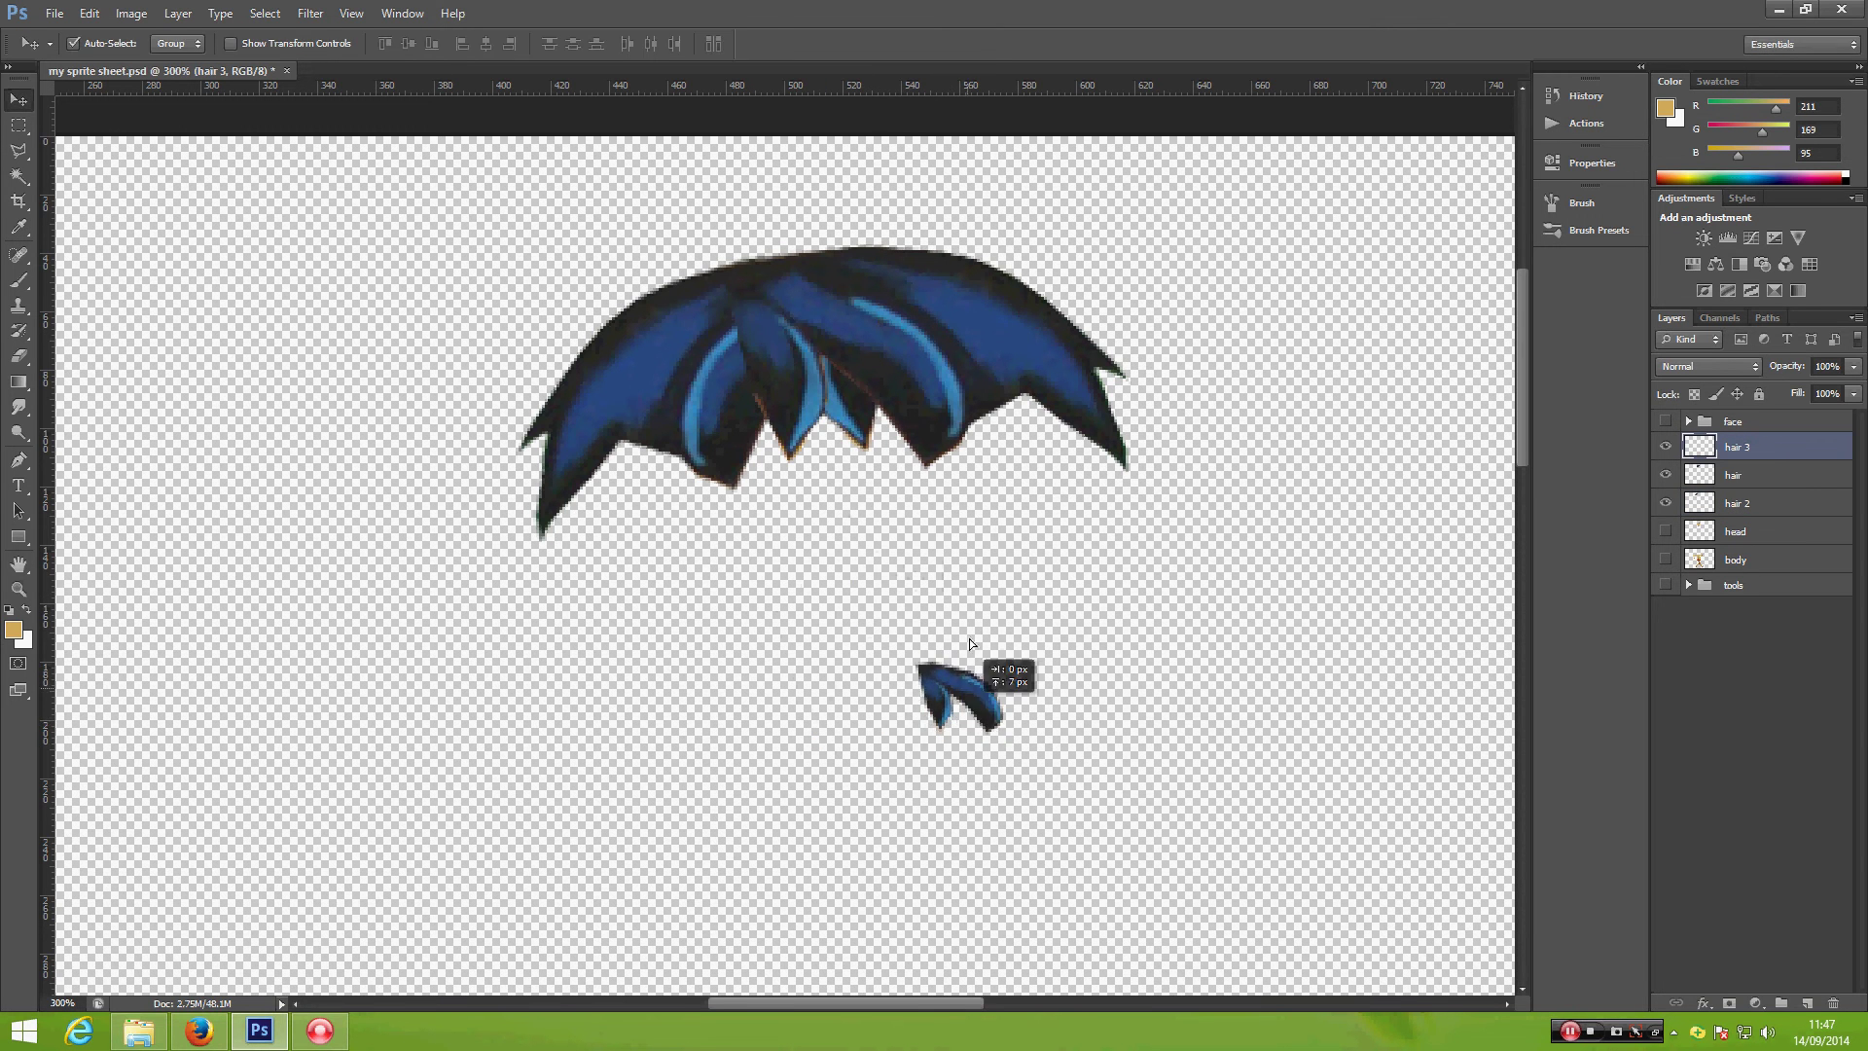
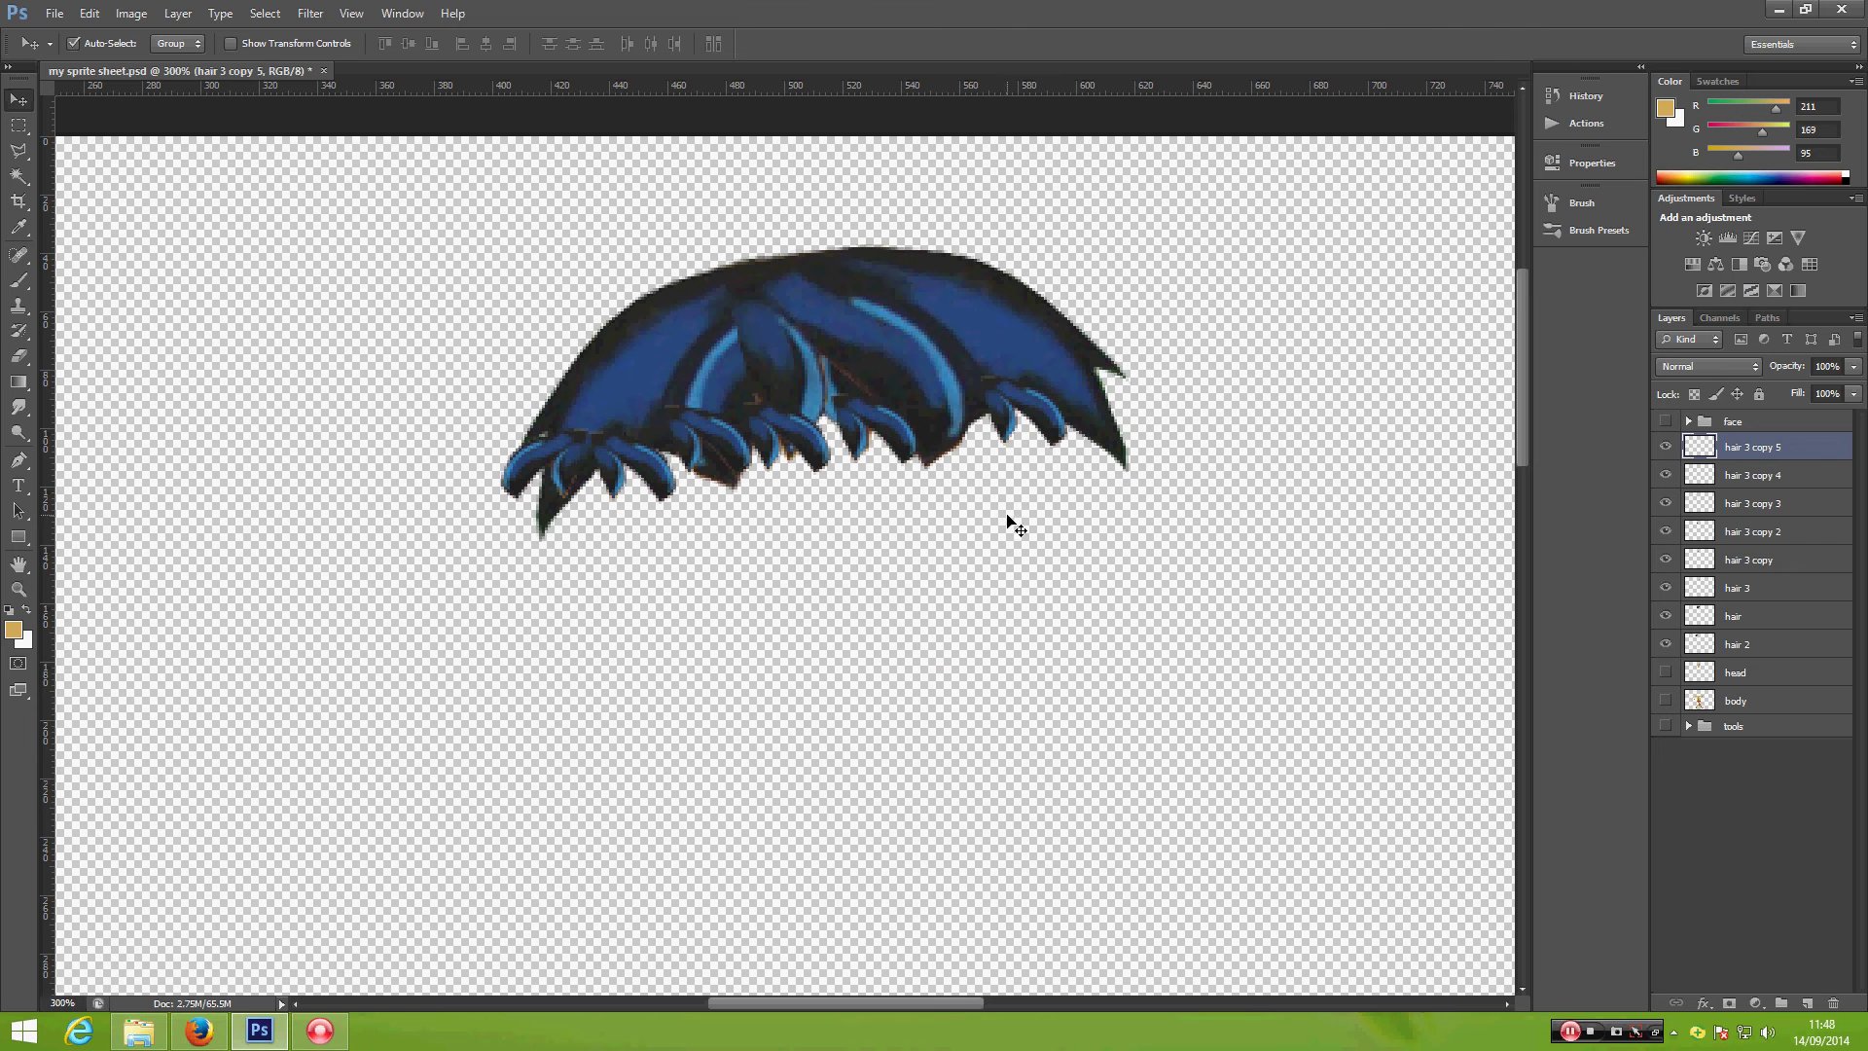
Step: Merge the hair layer with hair 3 and all the hair 3 copies into one layer
left_click(1665, 616)
left_click(1666, 616)
left_click(1746, 620)
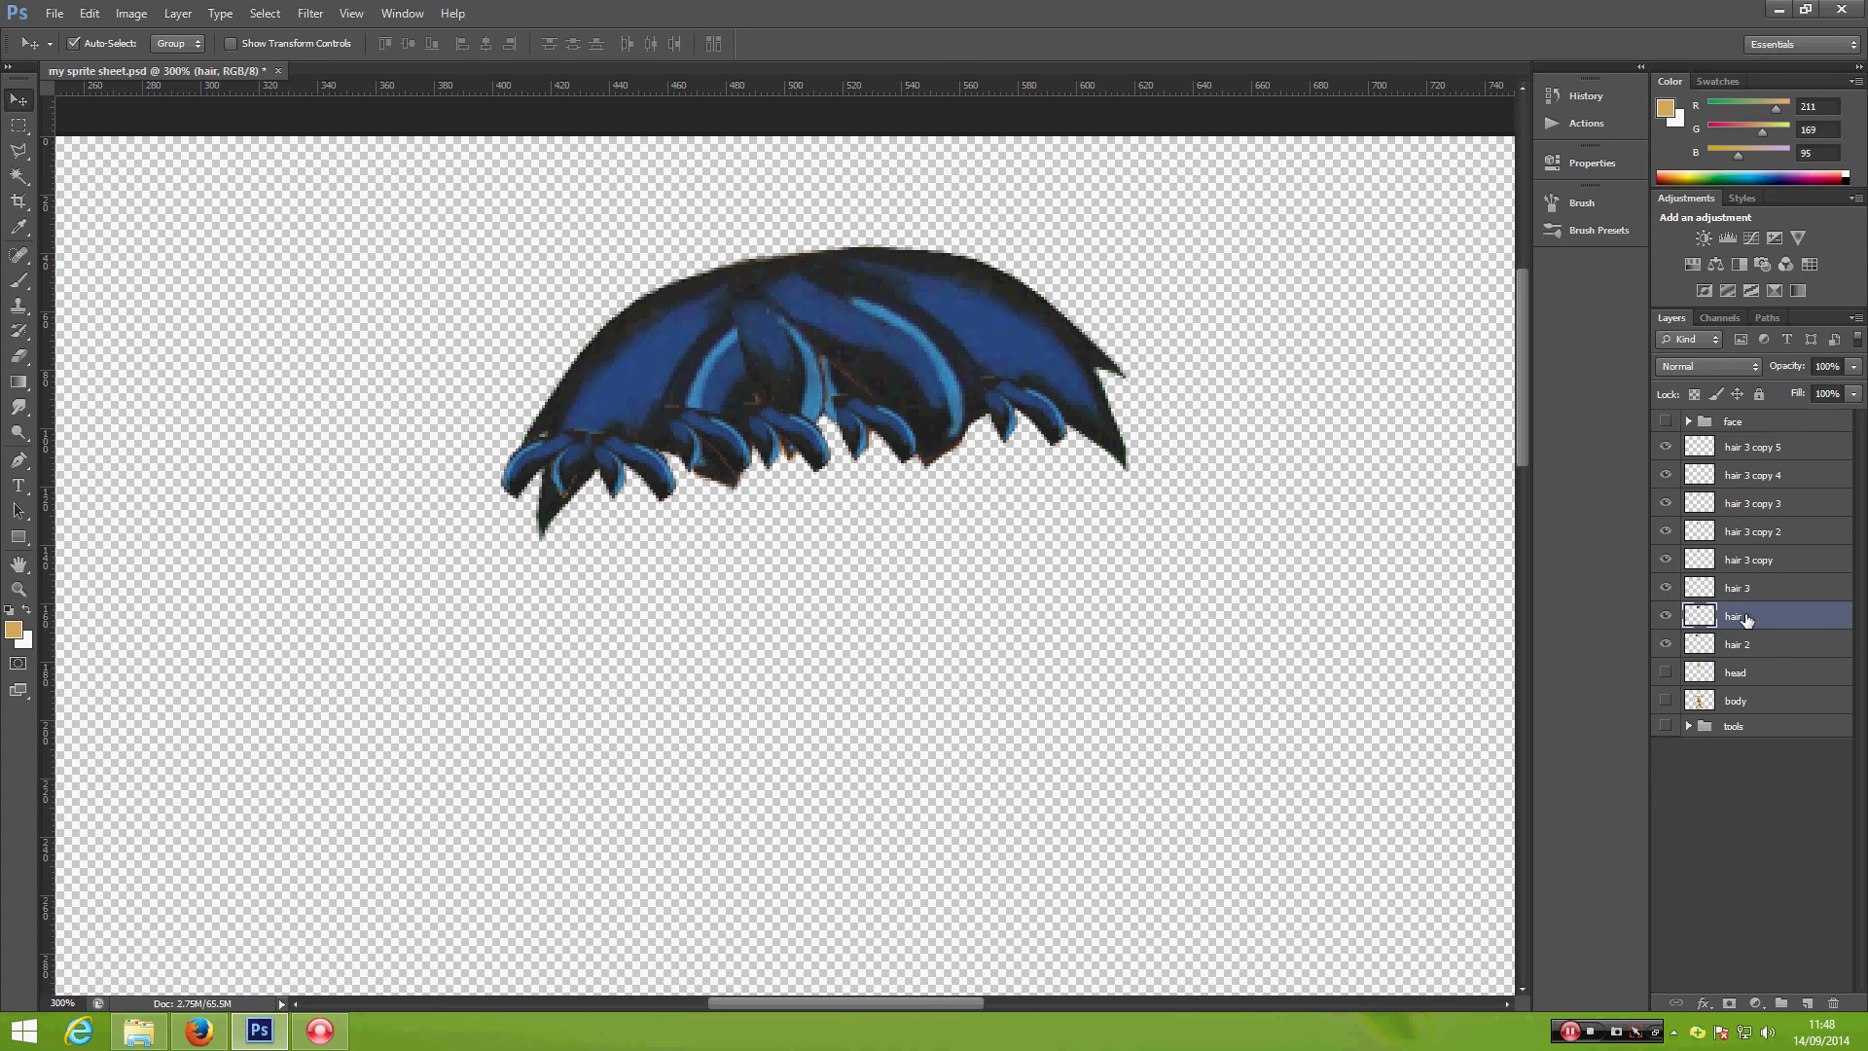
left_click(1745, 448, "shift")
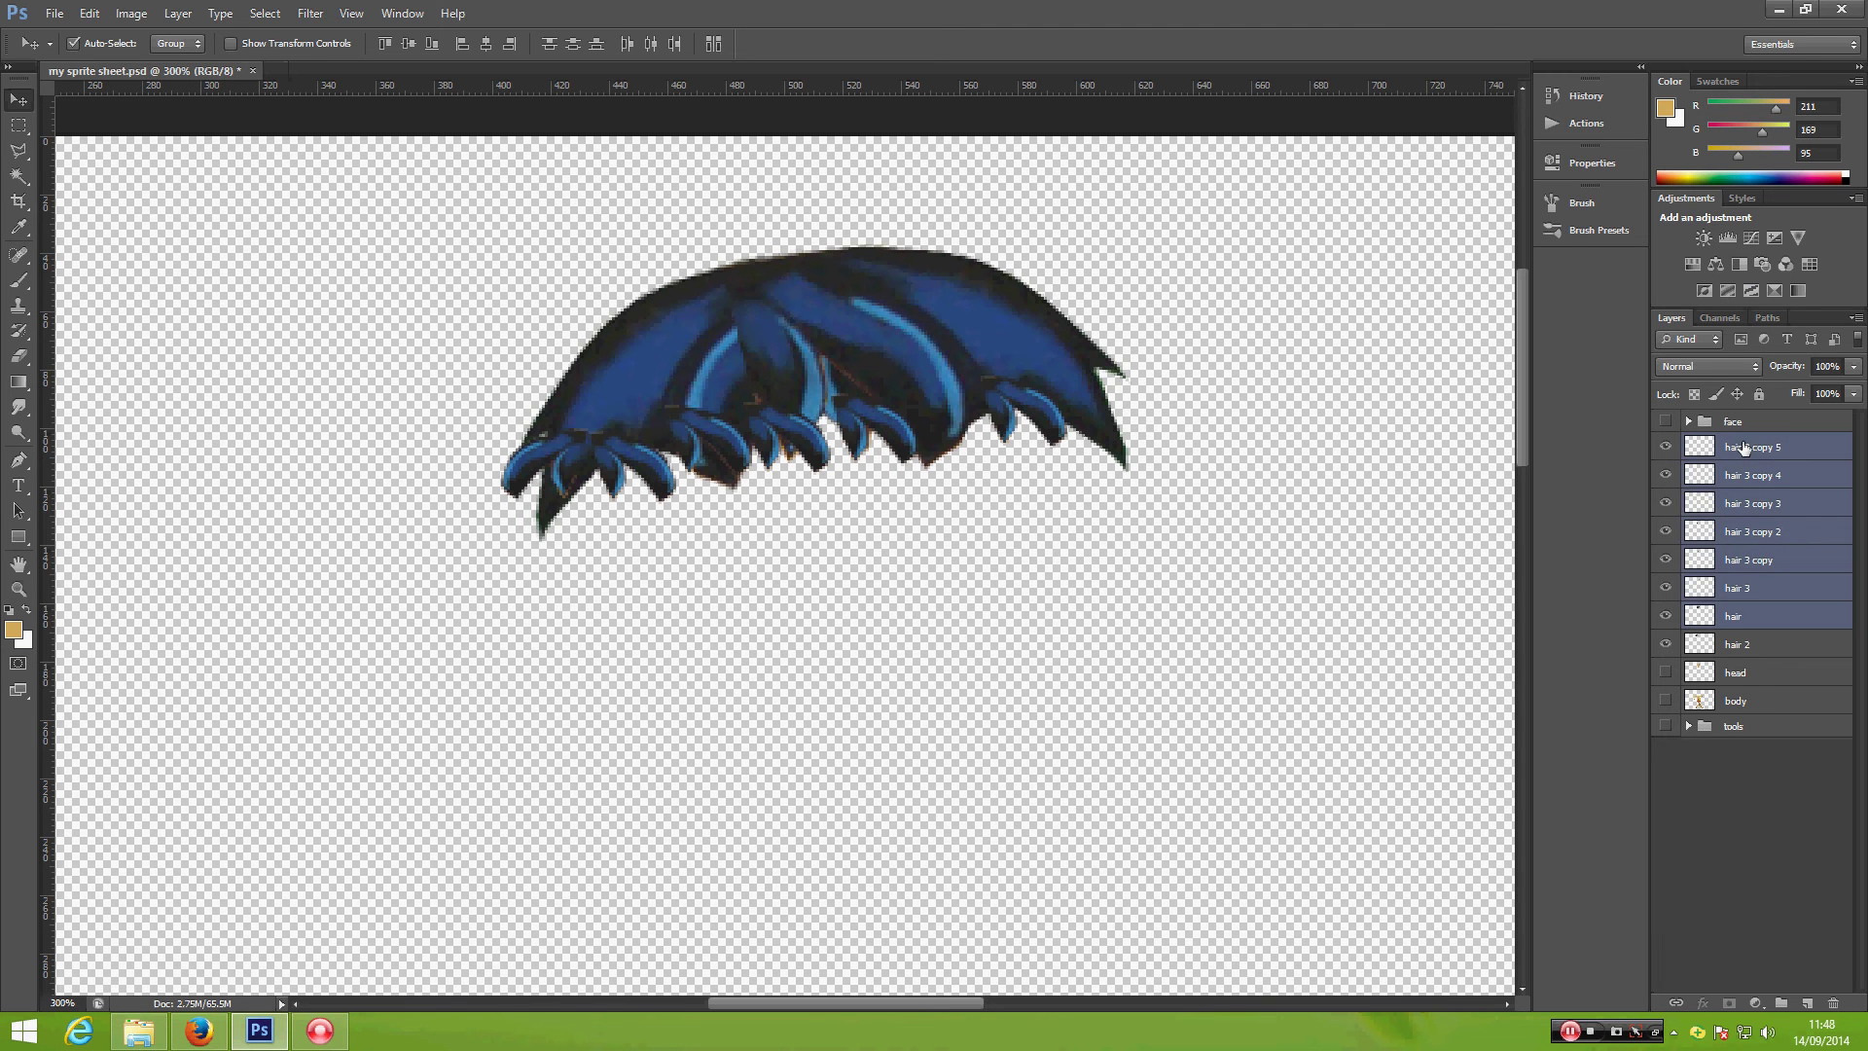
key("ctrl+e")
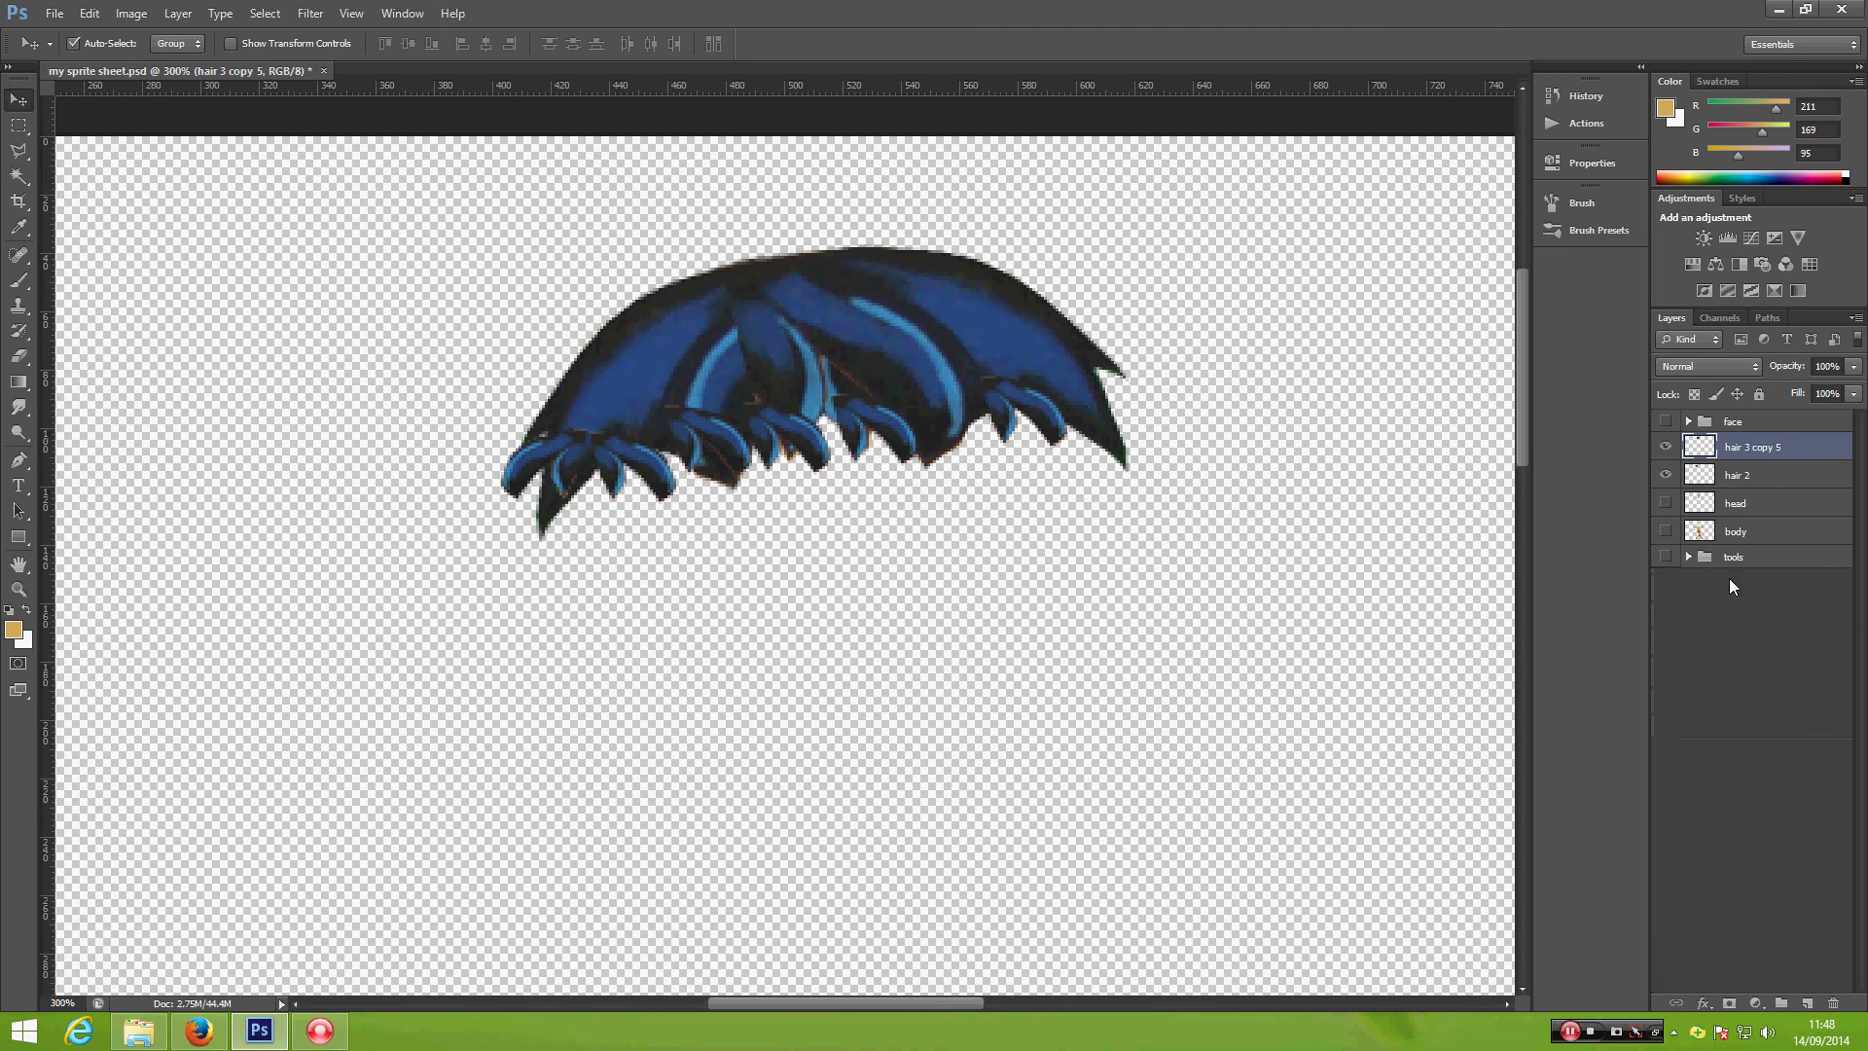
Step: Merge the combined hair layer with hair 2 and check the merged hair against the head layer
left_click(1666, 448)
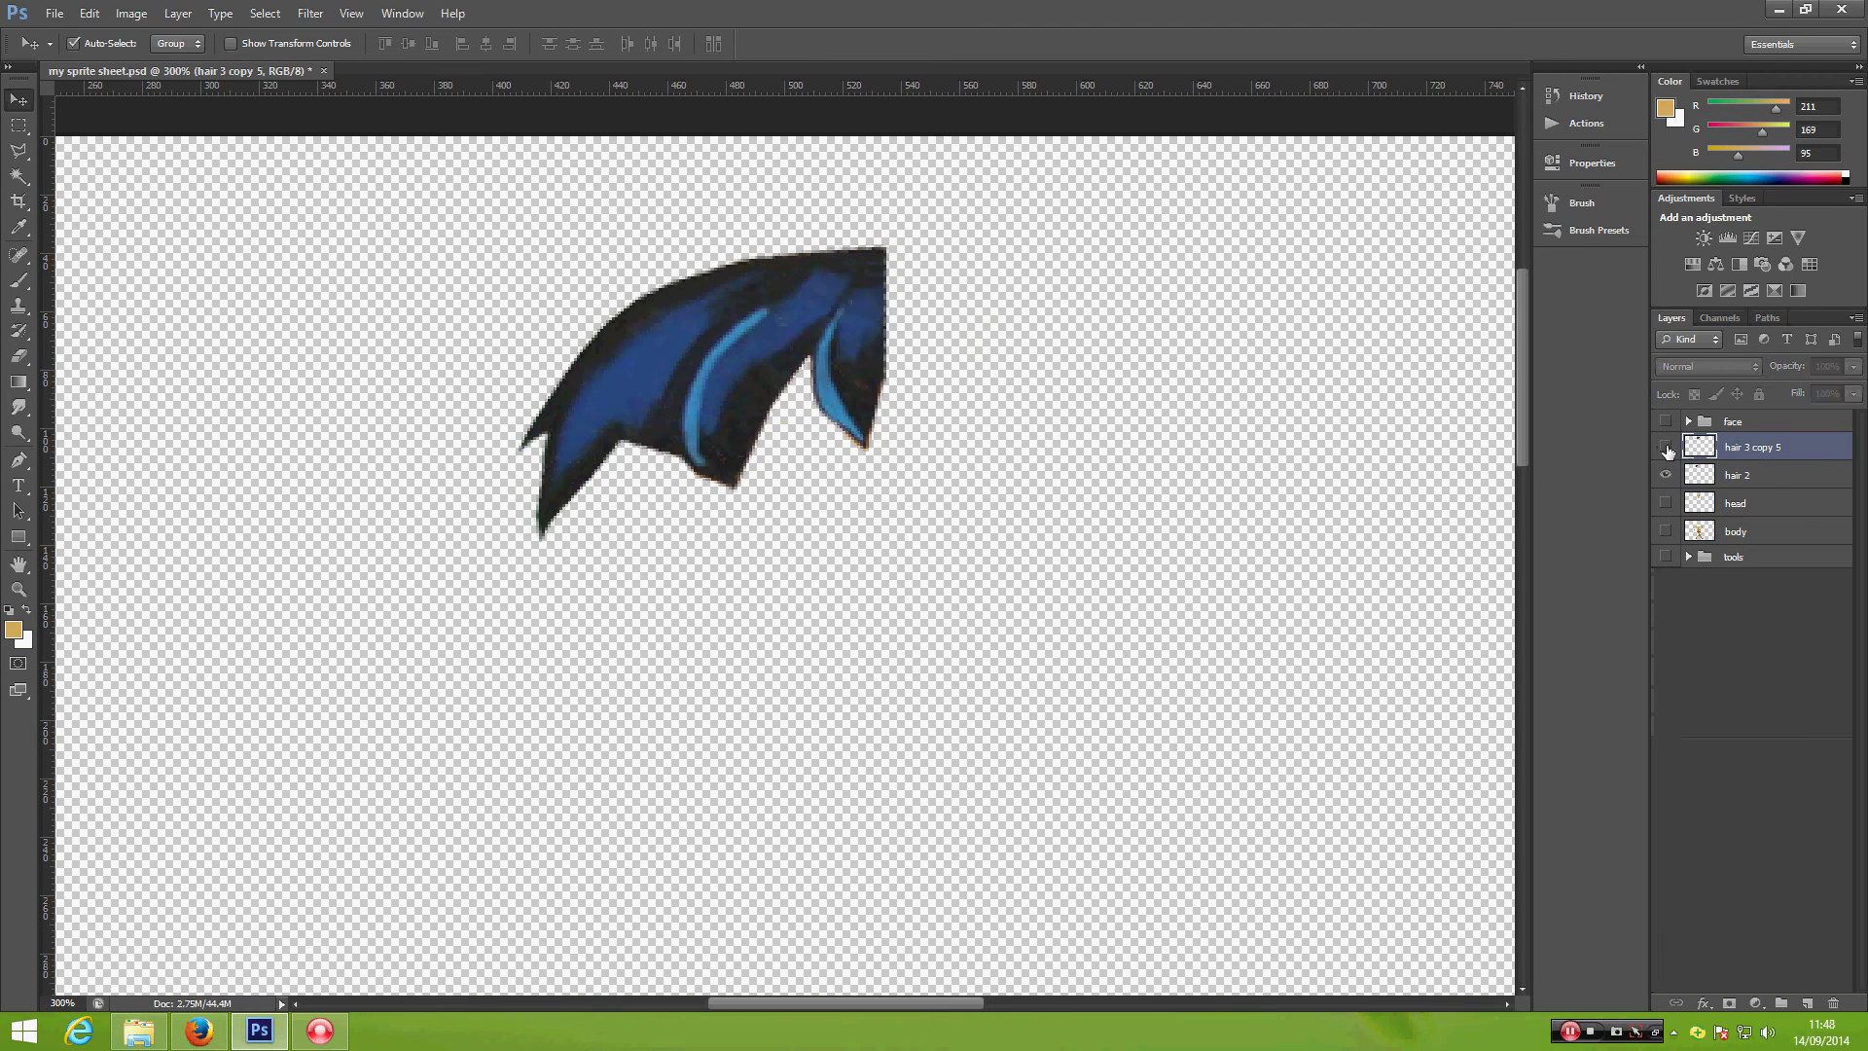
left_click(1666, 447)
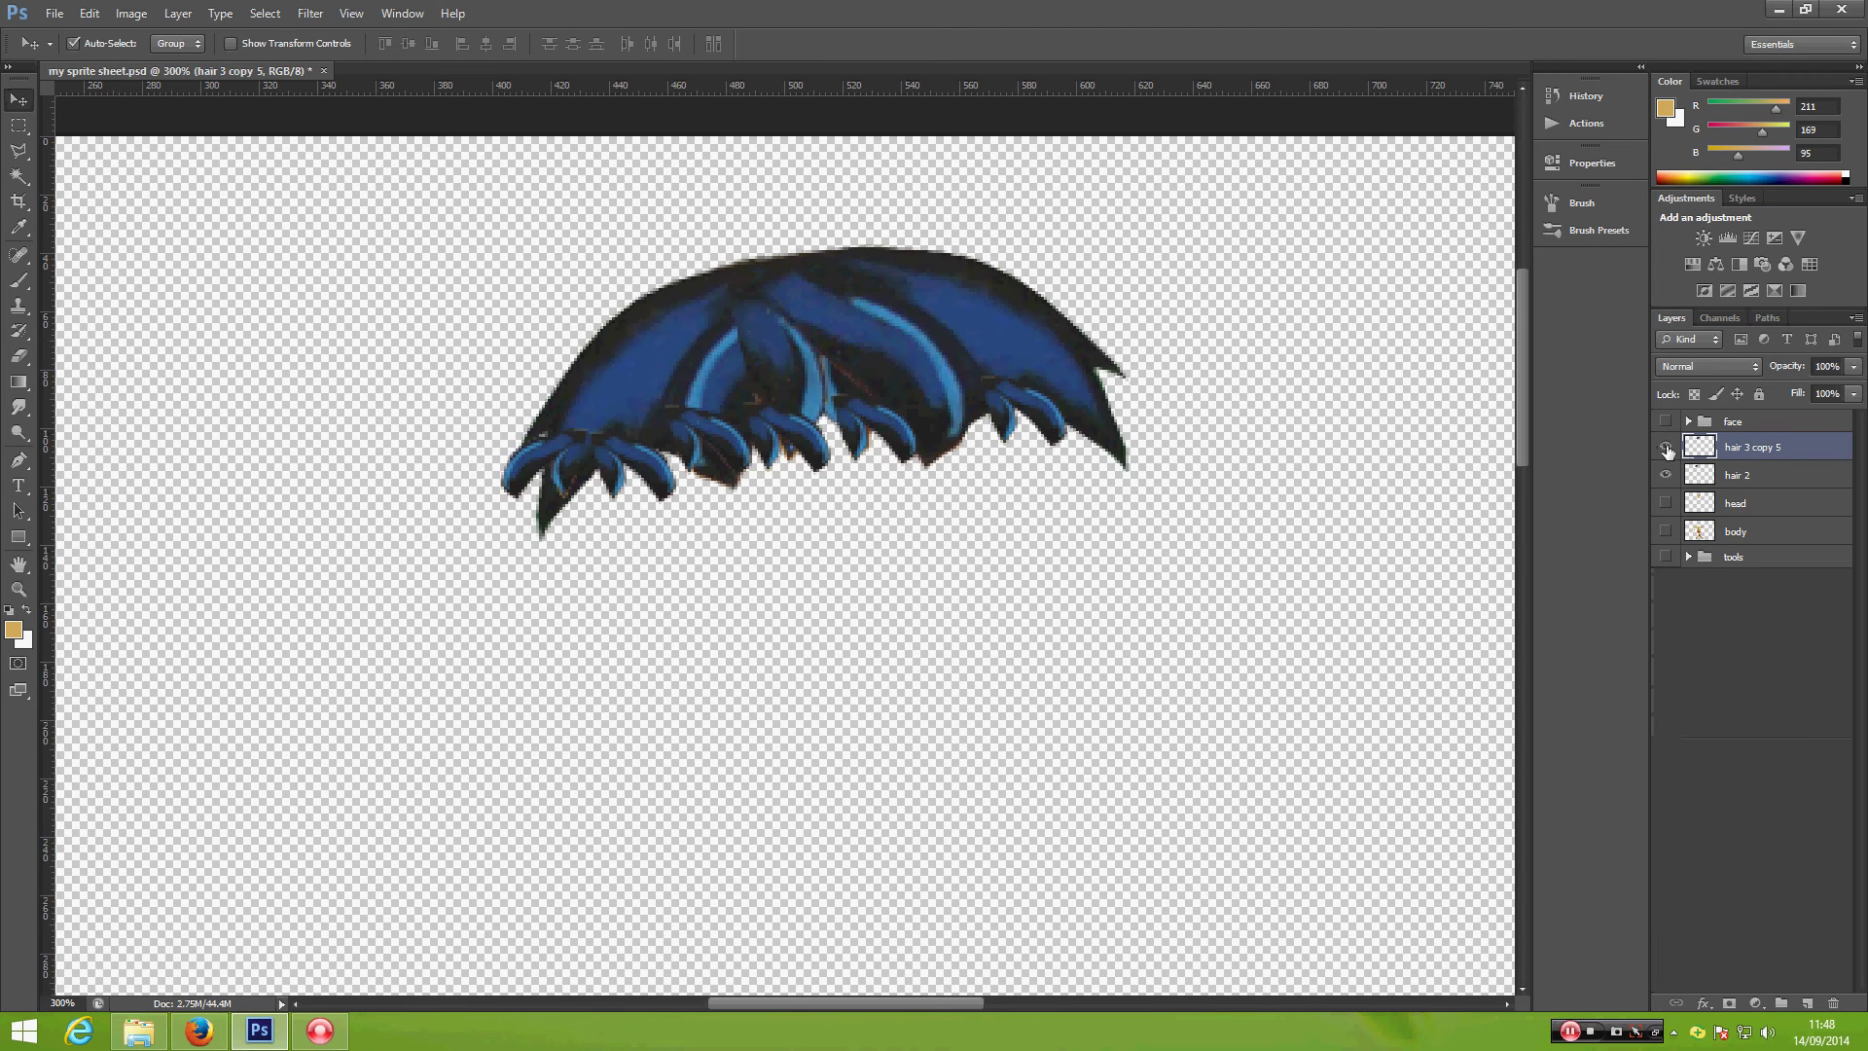
left_click(1739, 475, "ctrl")
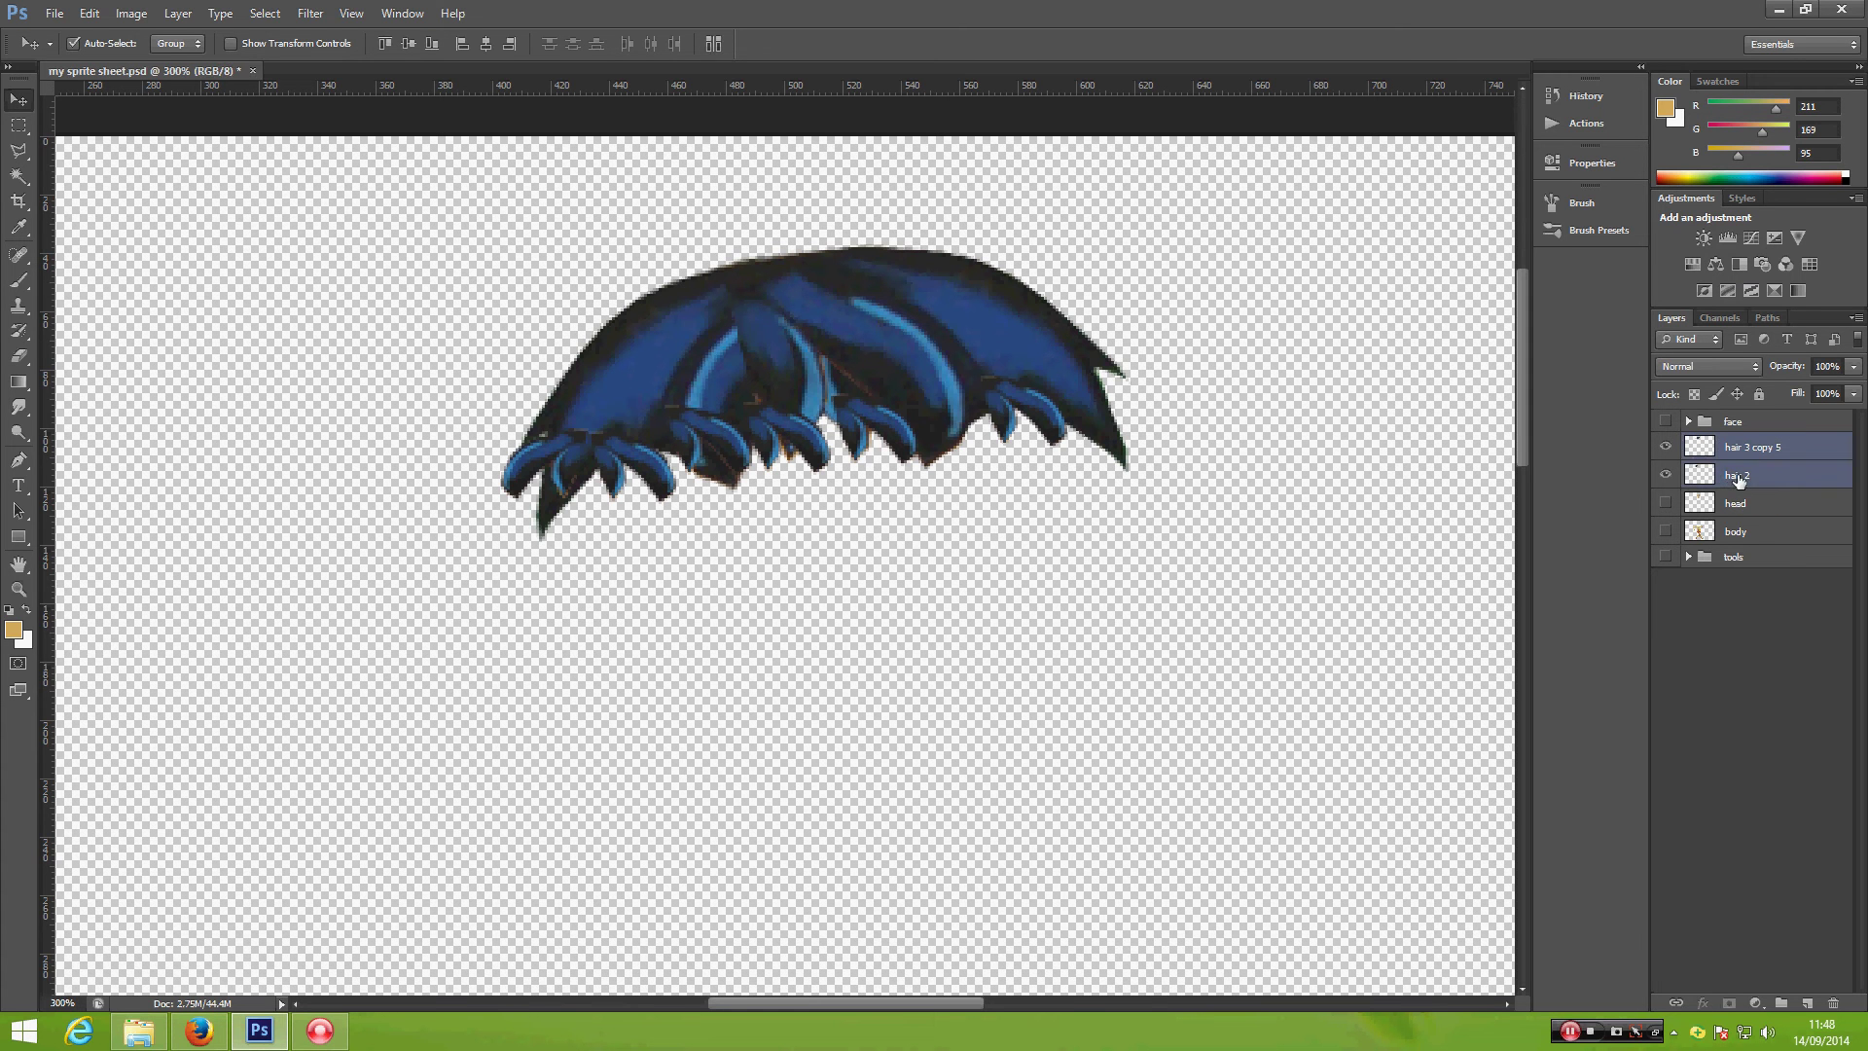
key("ctrl+e")
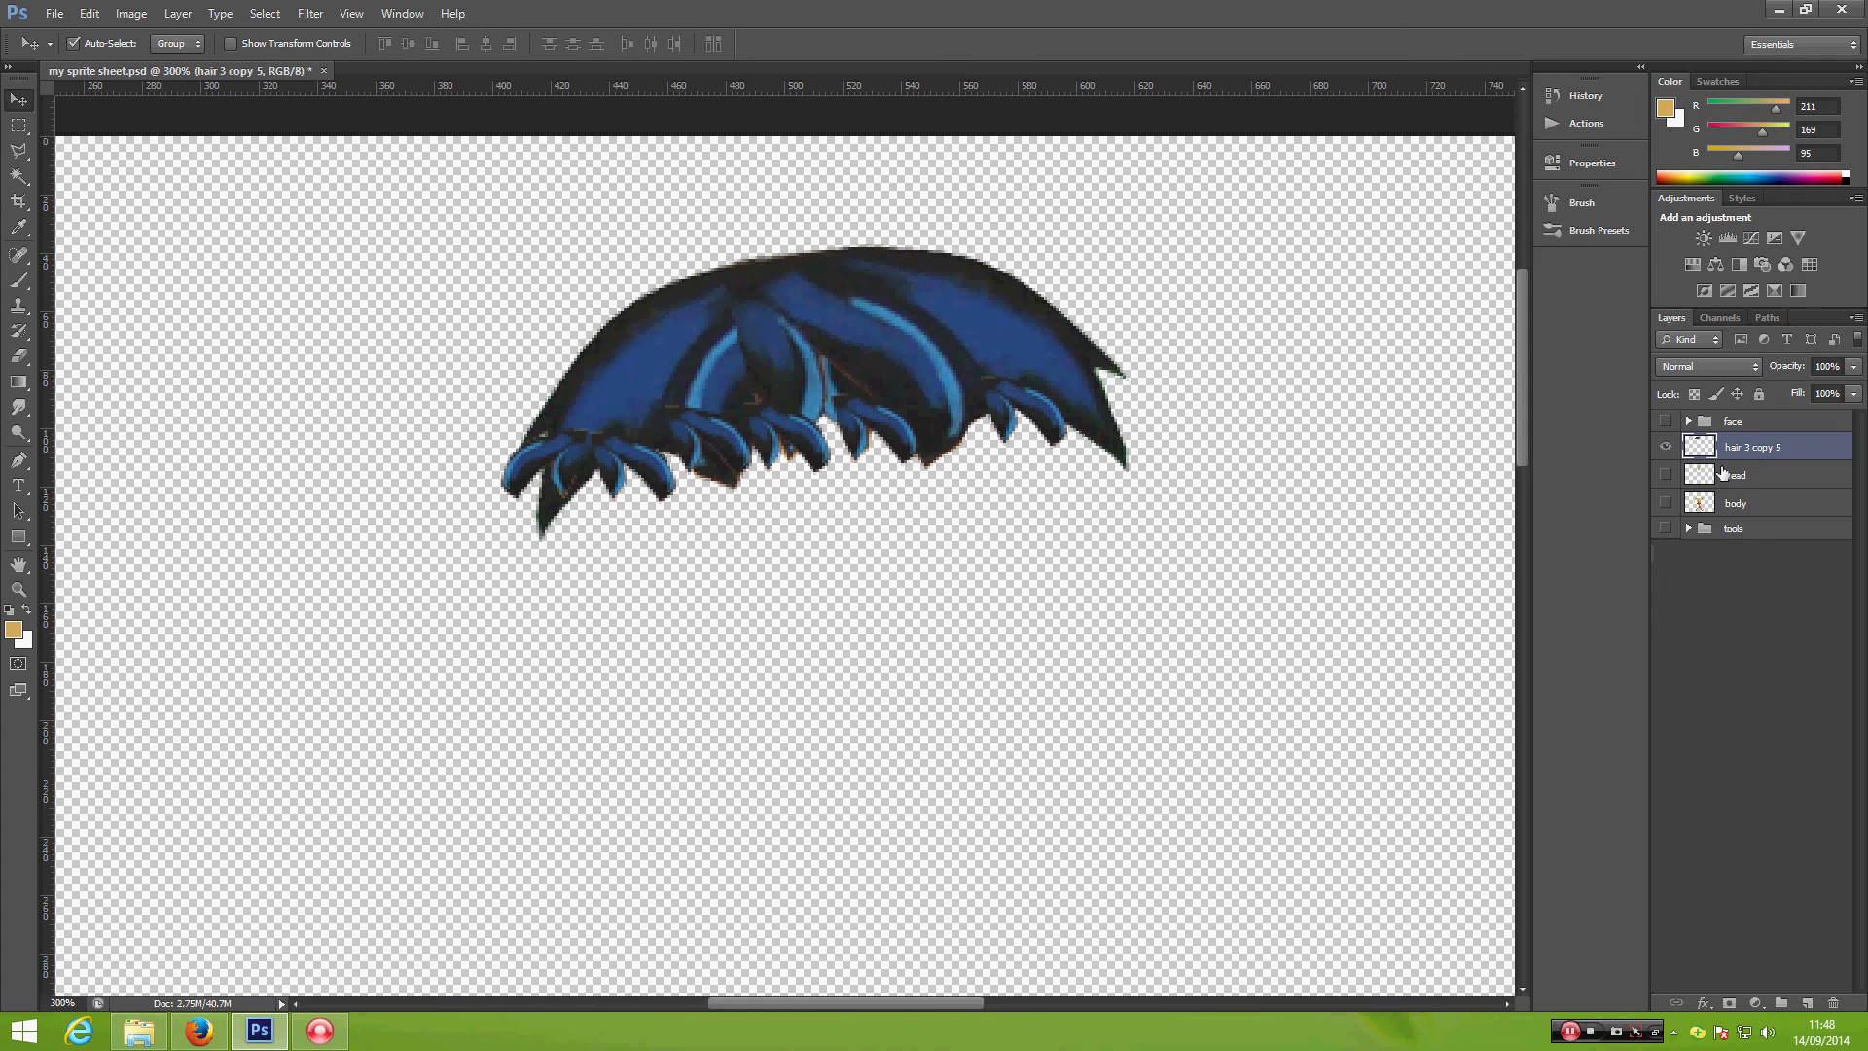
left_click(1667, 447)
left_click(1667, 447)
left_click(1666, 475)
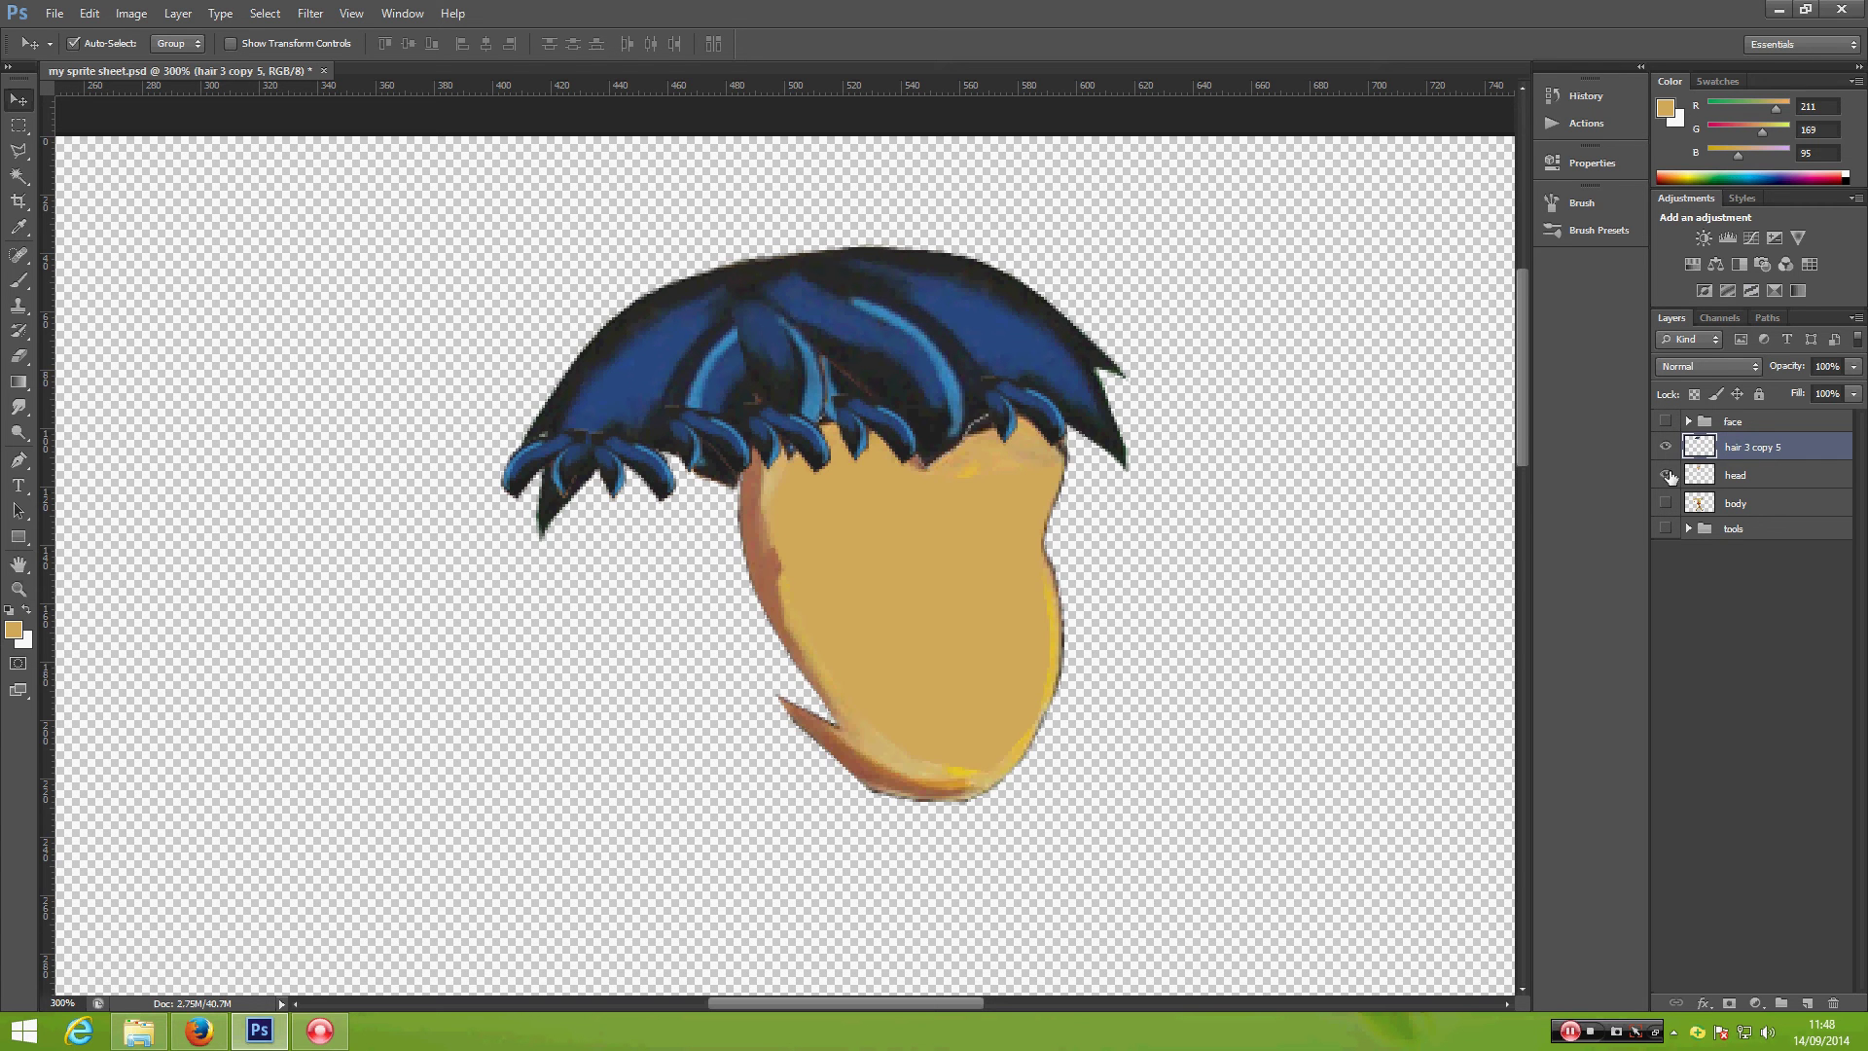
left_click(1667, 475)
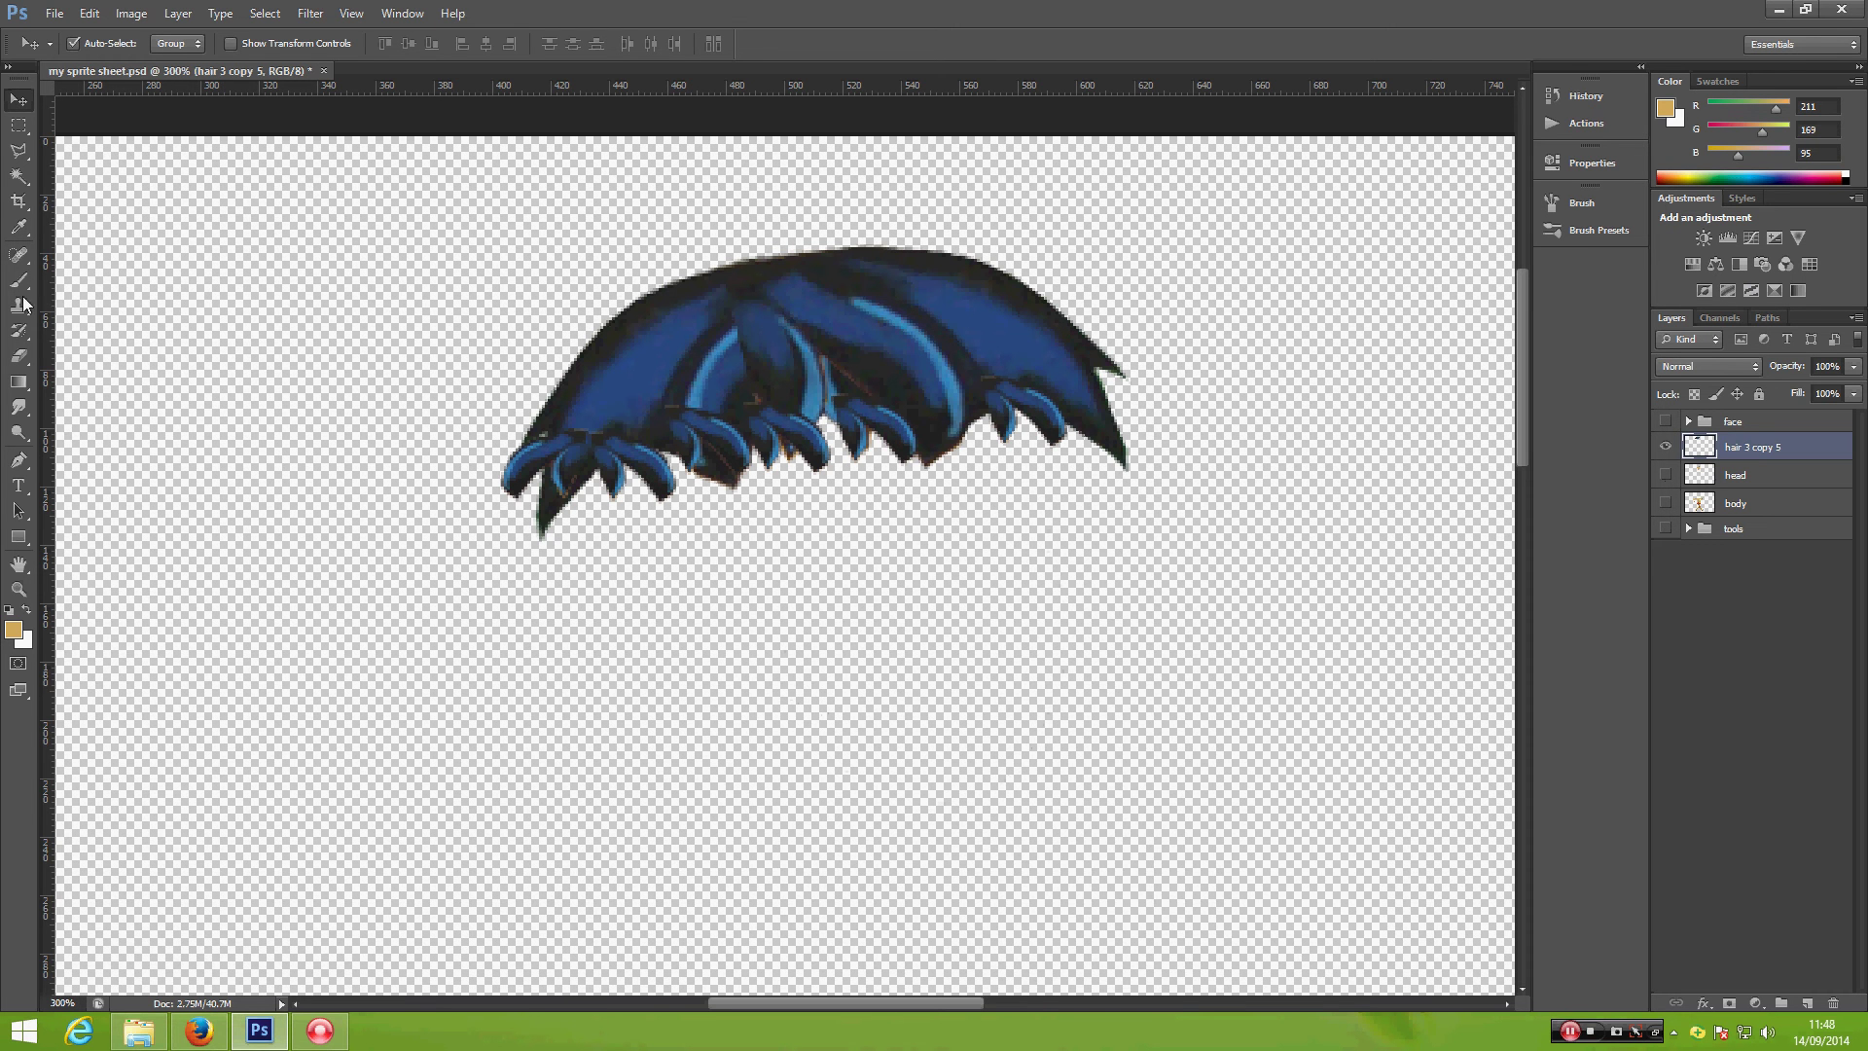
Step: Smudge the merged hair at 50% strength to blend the seams between the small tufts and the large locks
left_click(19, 407)
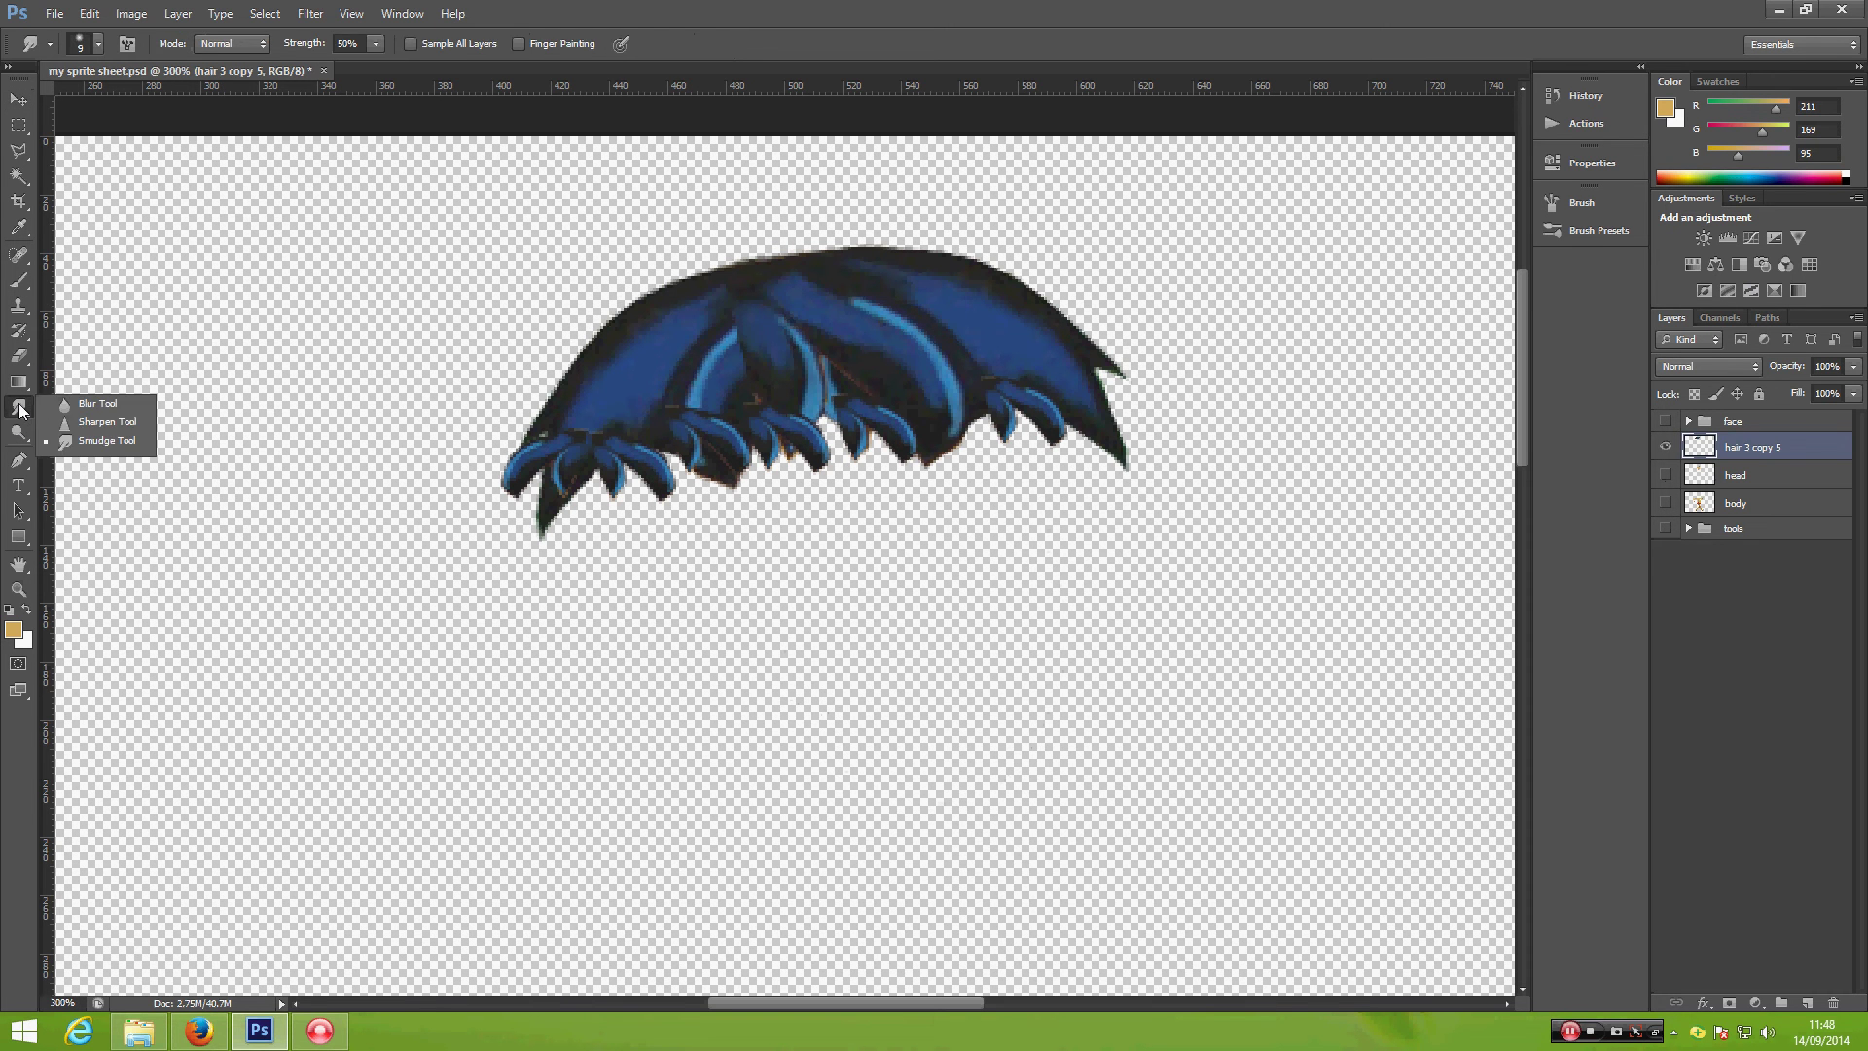
left_click(1059, 406)
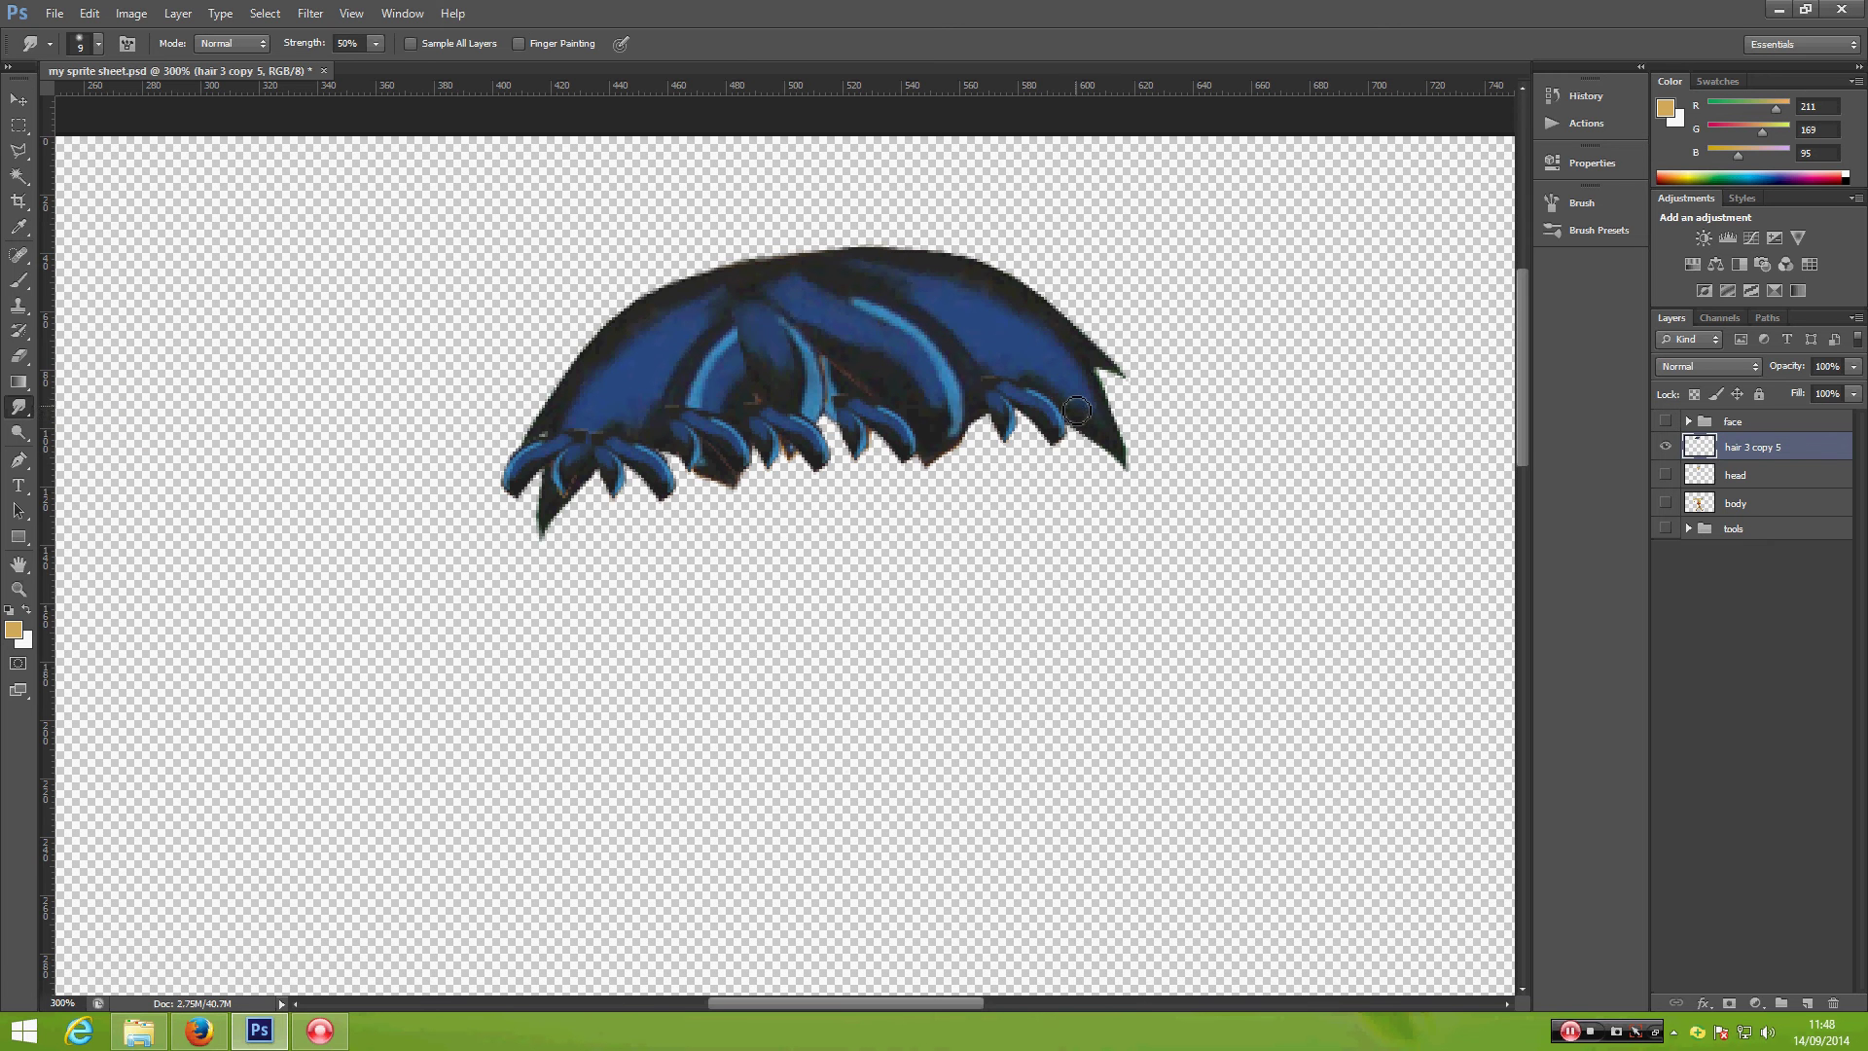
mouse_move(1022, 392)
left_mouse_down()
mouse_move(981, 403)
mouse_move(922, 338)
mouse_move(924, 439)
mouse_move(871, 380)
mouse_move(876, 409)
mouse_move(828, 401)
mouse_move(854, 429)
mouse_move(799, 357)
mouse_move(813, 427)
mouse_move(794, 349)
mouse_move(794, 424)
mouse_move(770, 321)
mouse_move(753, 438)
mouse_move(745, 333)
mouse_move(761, 410)
mouse_move(757, 345)
mouse_move(717, 444)
mouse_move(775, 365)
mouse_move(700, 429)
mouse_move(714, 355)
mouse_move(711, 441)
mouse_move(706, 392)
mouse_move(528, 469)
mouse_move(566, 385)
mouse_move(585, 439)
mouse_move(659, 352)
mouse_move(628, 466)
mouse_move(666, 358)
mouse_move(615, 456)
mouse_move(623, 422)
mouse_move(678, 421)
mouse_move(655, 486)
mouse_move(708, 409)
mouse_move(652, 453)
mouse_move(706, 352)
mouse_move(680, 472)
mouse_move(686, 340)
mouse_move(774, 347)
mouse_move(831, 422)
mouse_move(808, 358)
mouse_move(828, 427)
mouse_move(970, 368)
mouse_move(990, 431)
mouse_move(961, 386)
mouse_move(966, 418)
mouse_move(1014, 438)
mouse_move(1014, 350)
mouse_move(1081, 356)
mouse_move(1124, 425)
left_mouse_up()
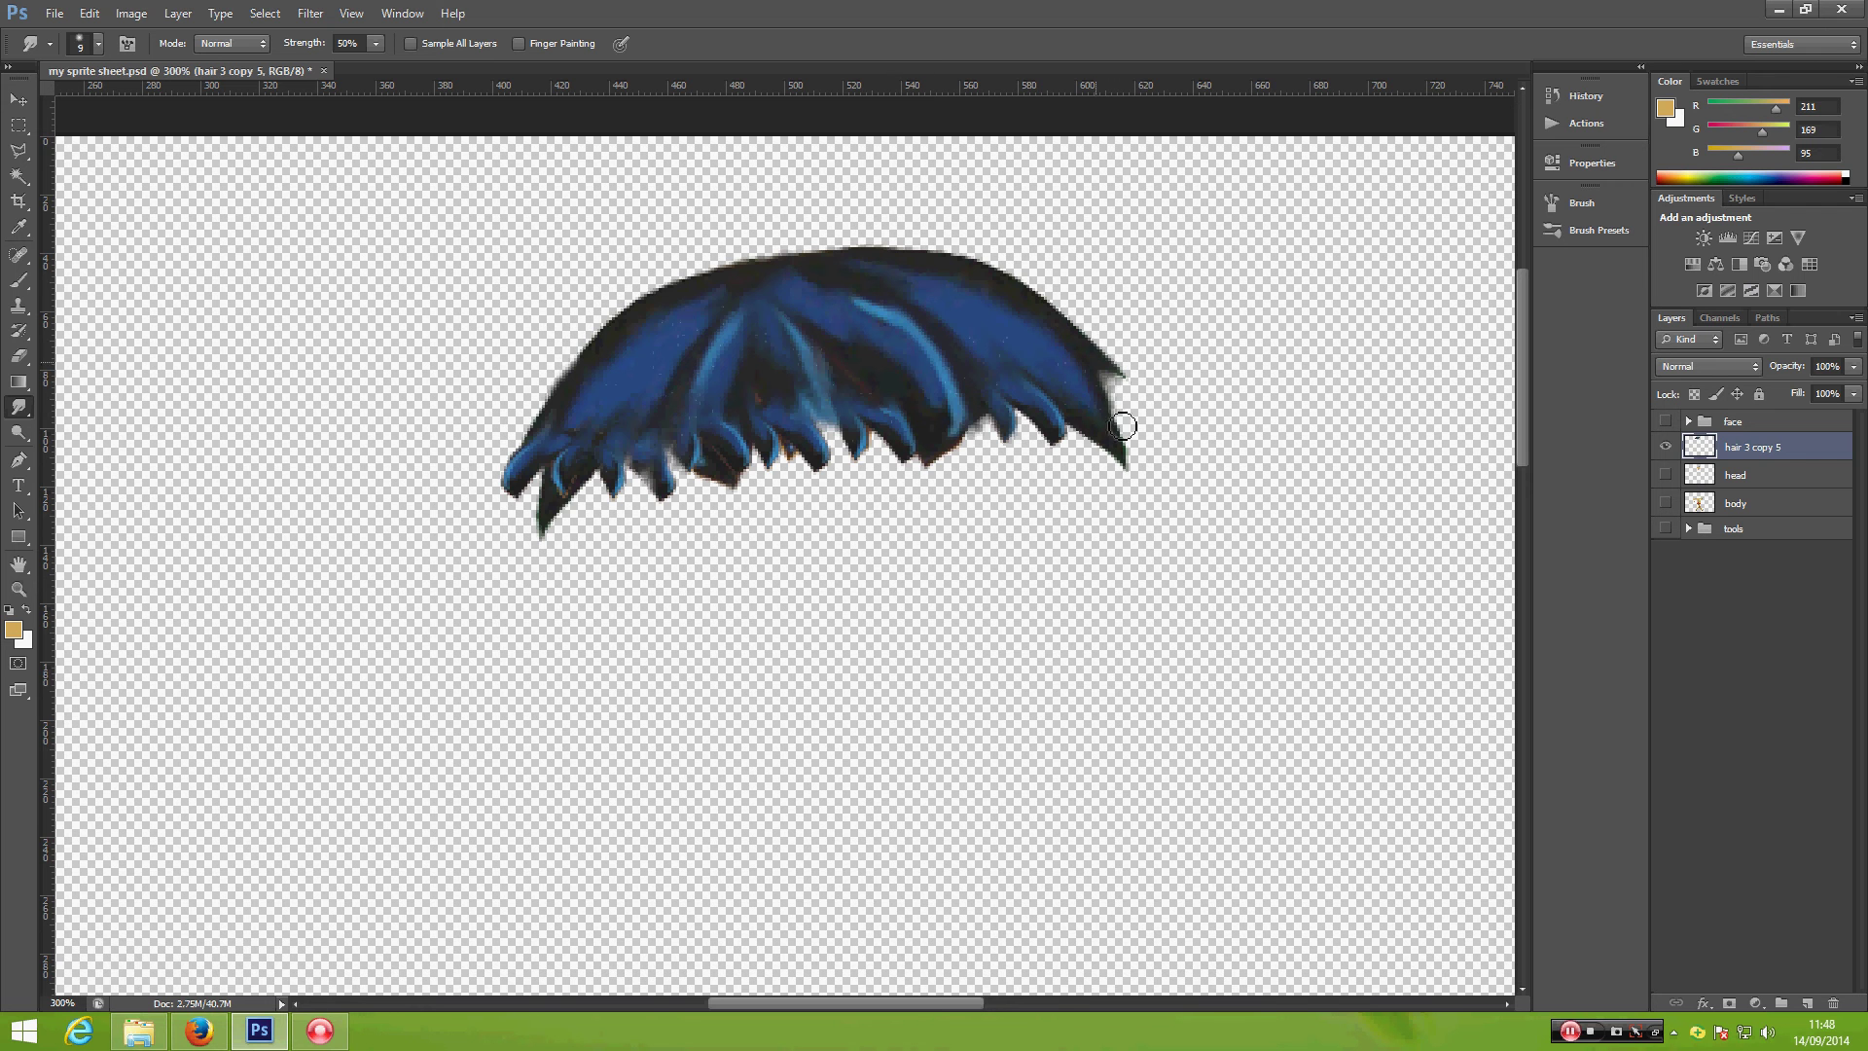
mouse_move(600, 432)
left_mouse_down()
mouse_move(673, 449)
mouse_move(835, 319)
mouse_move(787, 363)
mouse_move(808, 444)
mouse_move(833, 438)
mouse_move(846, 387)
mouse_move(904, 454)
mouse_move(950, 369)
mouse_move(988, 385)
mouse_move(828, 349)
mouse_move(851, 444)
mouse_move(826, 338)
mouse_move(817, 461)
mouse_move(840, 347)
mouse_move(855, 401)
mouse_move(842, 322)
mouse_move(815, 402)
mouse_move(826, 471)
mouse_move(825, 381)
mouse_move(851, 433)
mouse_move(698, 365)
mouse_move(600, 401)
mouse_move(571, 474)
mouse_move(548, 446)
mouse_move(559, 463)
mouse_move(628, 384)
mouse_move(714, 411)
mouse_move(753, 333)
mouse_move(775, 428)
mouse_move(856, 367)
mouse_move(930, 353)
mouse_move(1008, 401)
mouse_move(1015, 386)
mouse_move(1075, 441)
mouse_move(1074, 373)
mouse_move(1121, 431)
mouse_move(1087, 362)
mouse_move(1119, 420)
left_mouse_up()
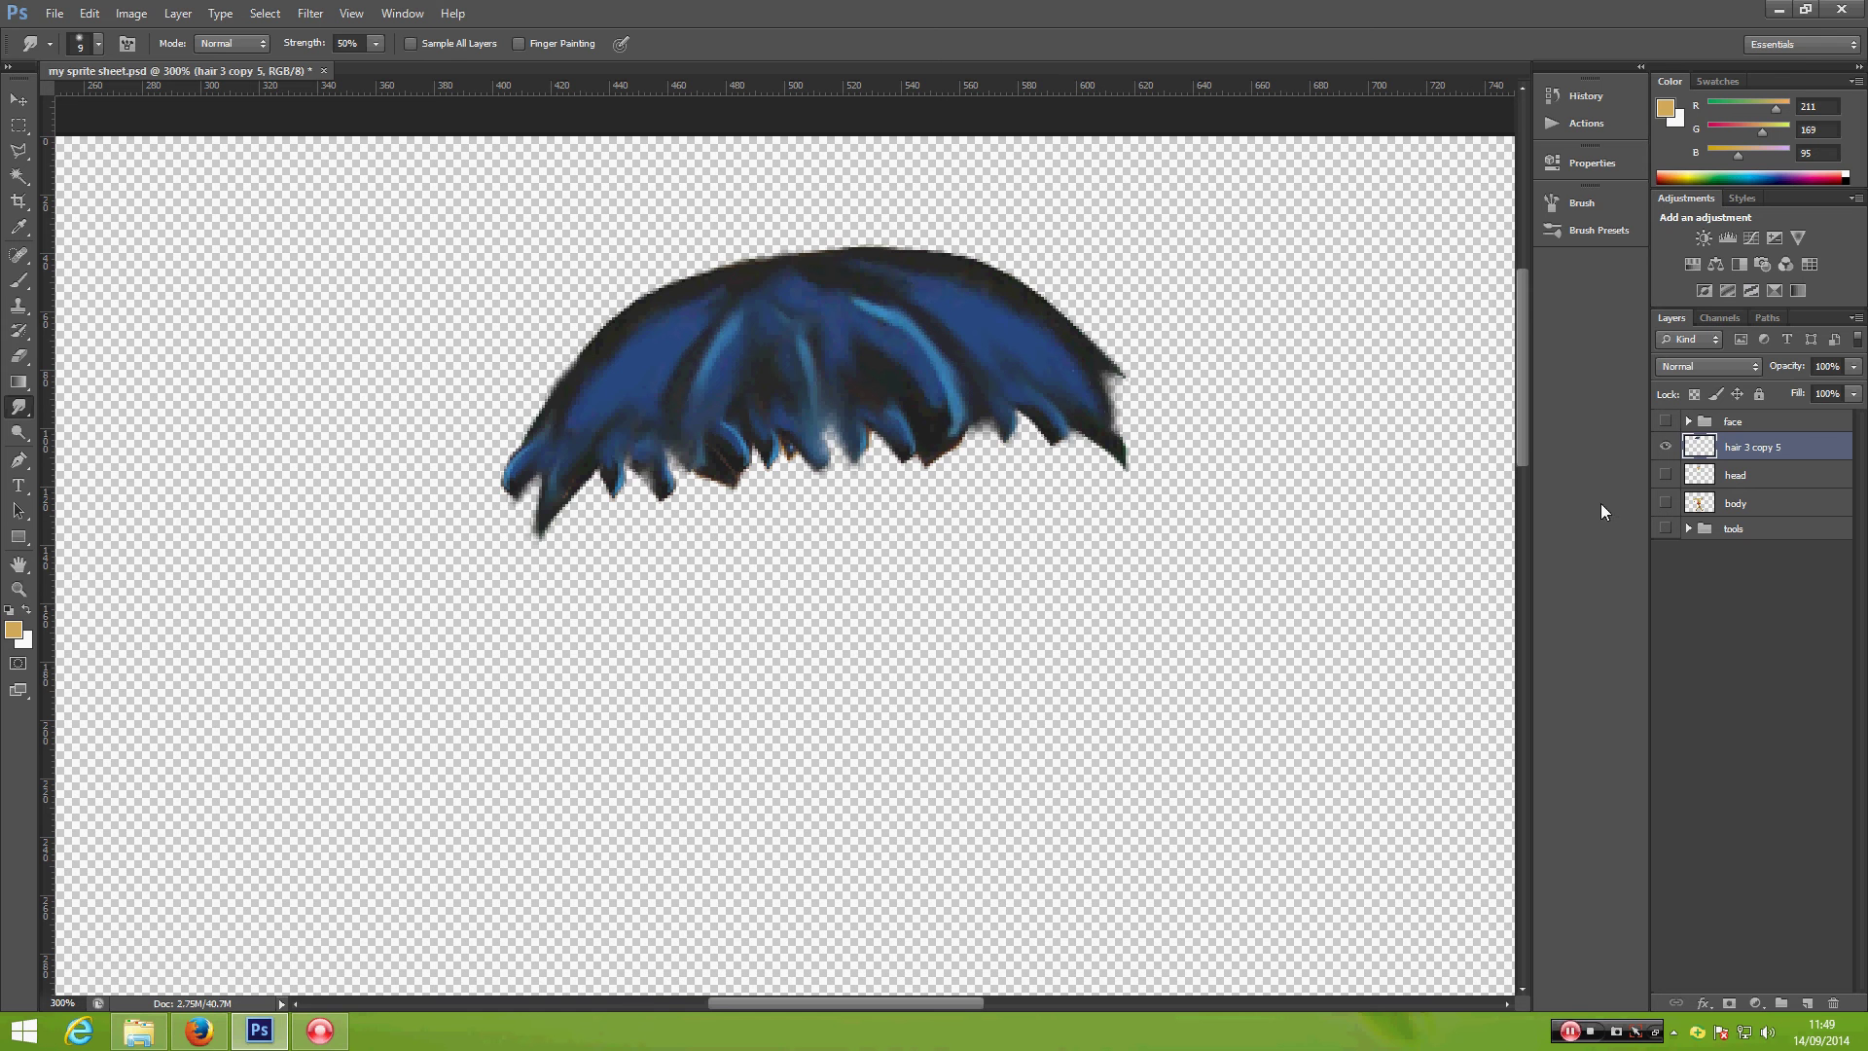
Step: Rename the merged hair layer as hair and save the sprite sheet
double_click(1737, 453)
type("hair")
key("Return")
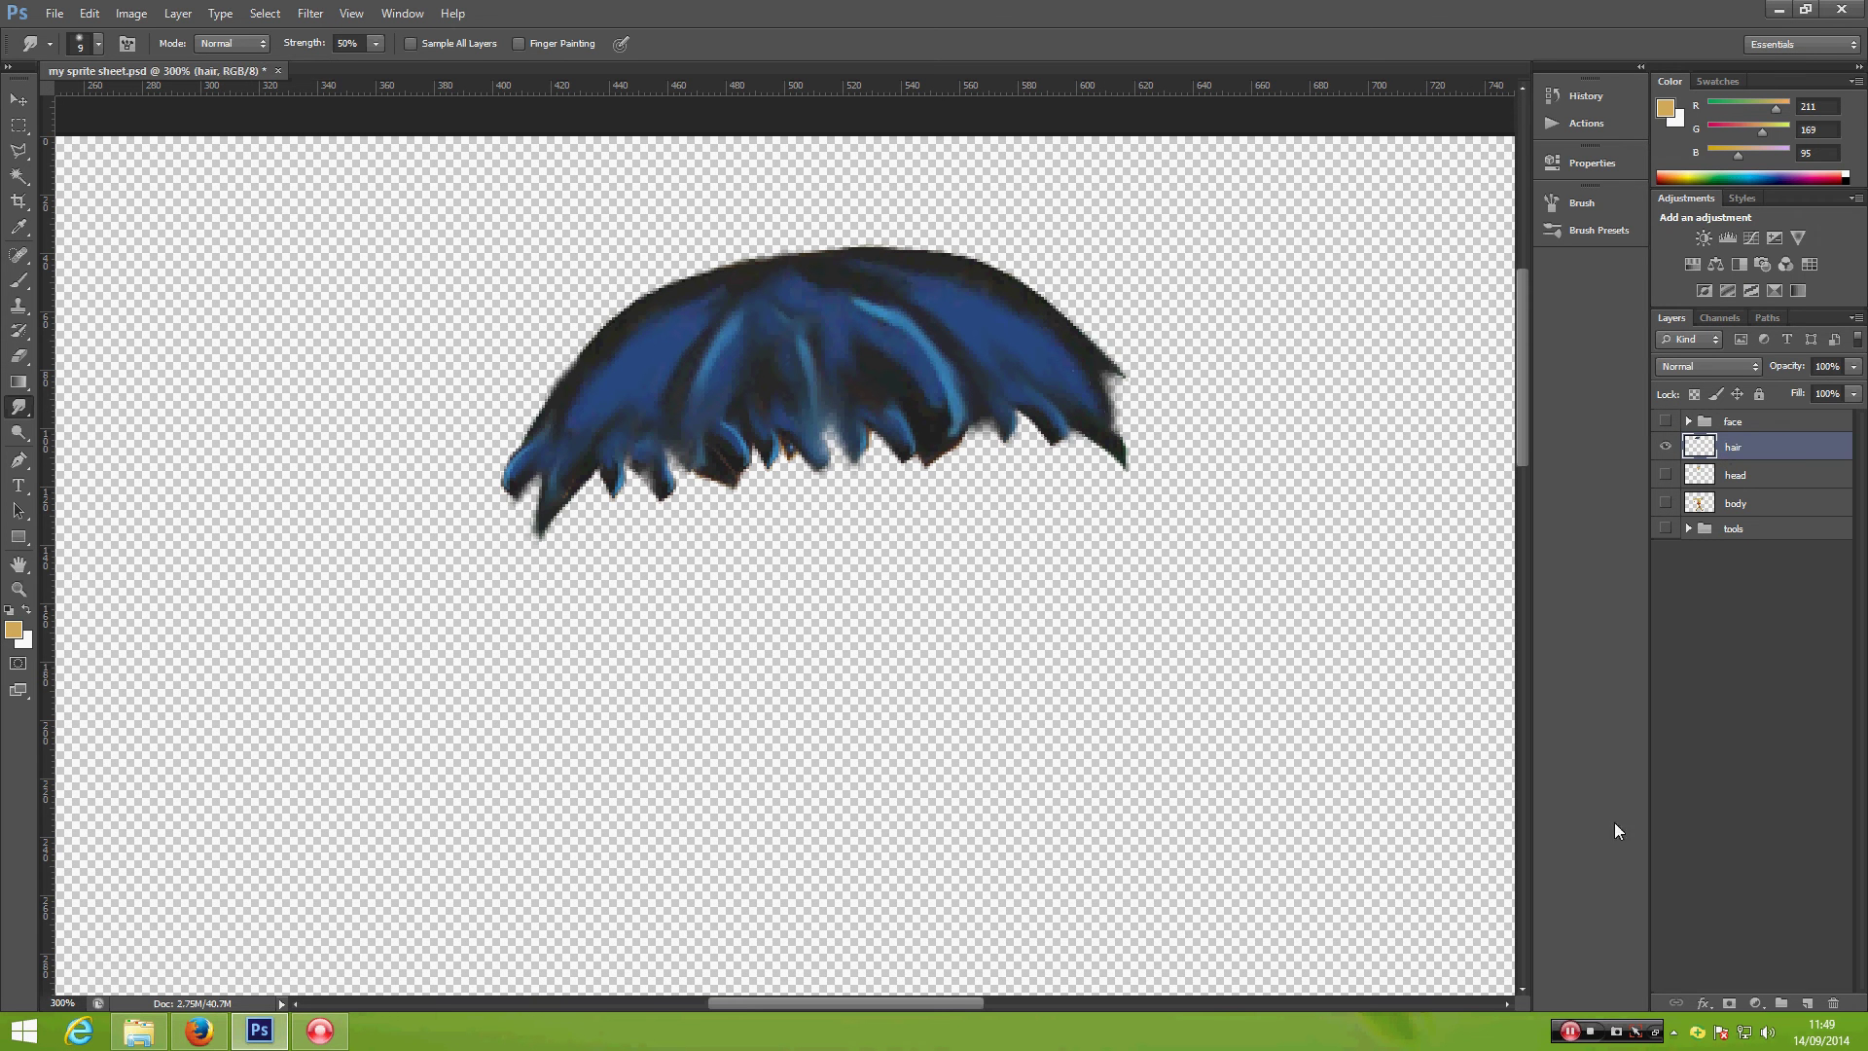
left_click(55, 14)
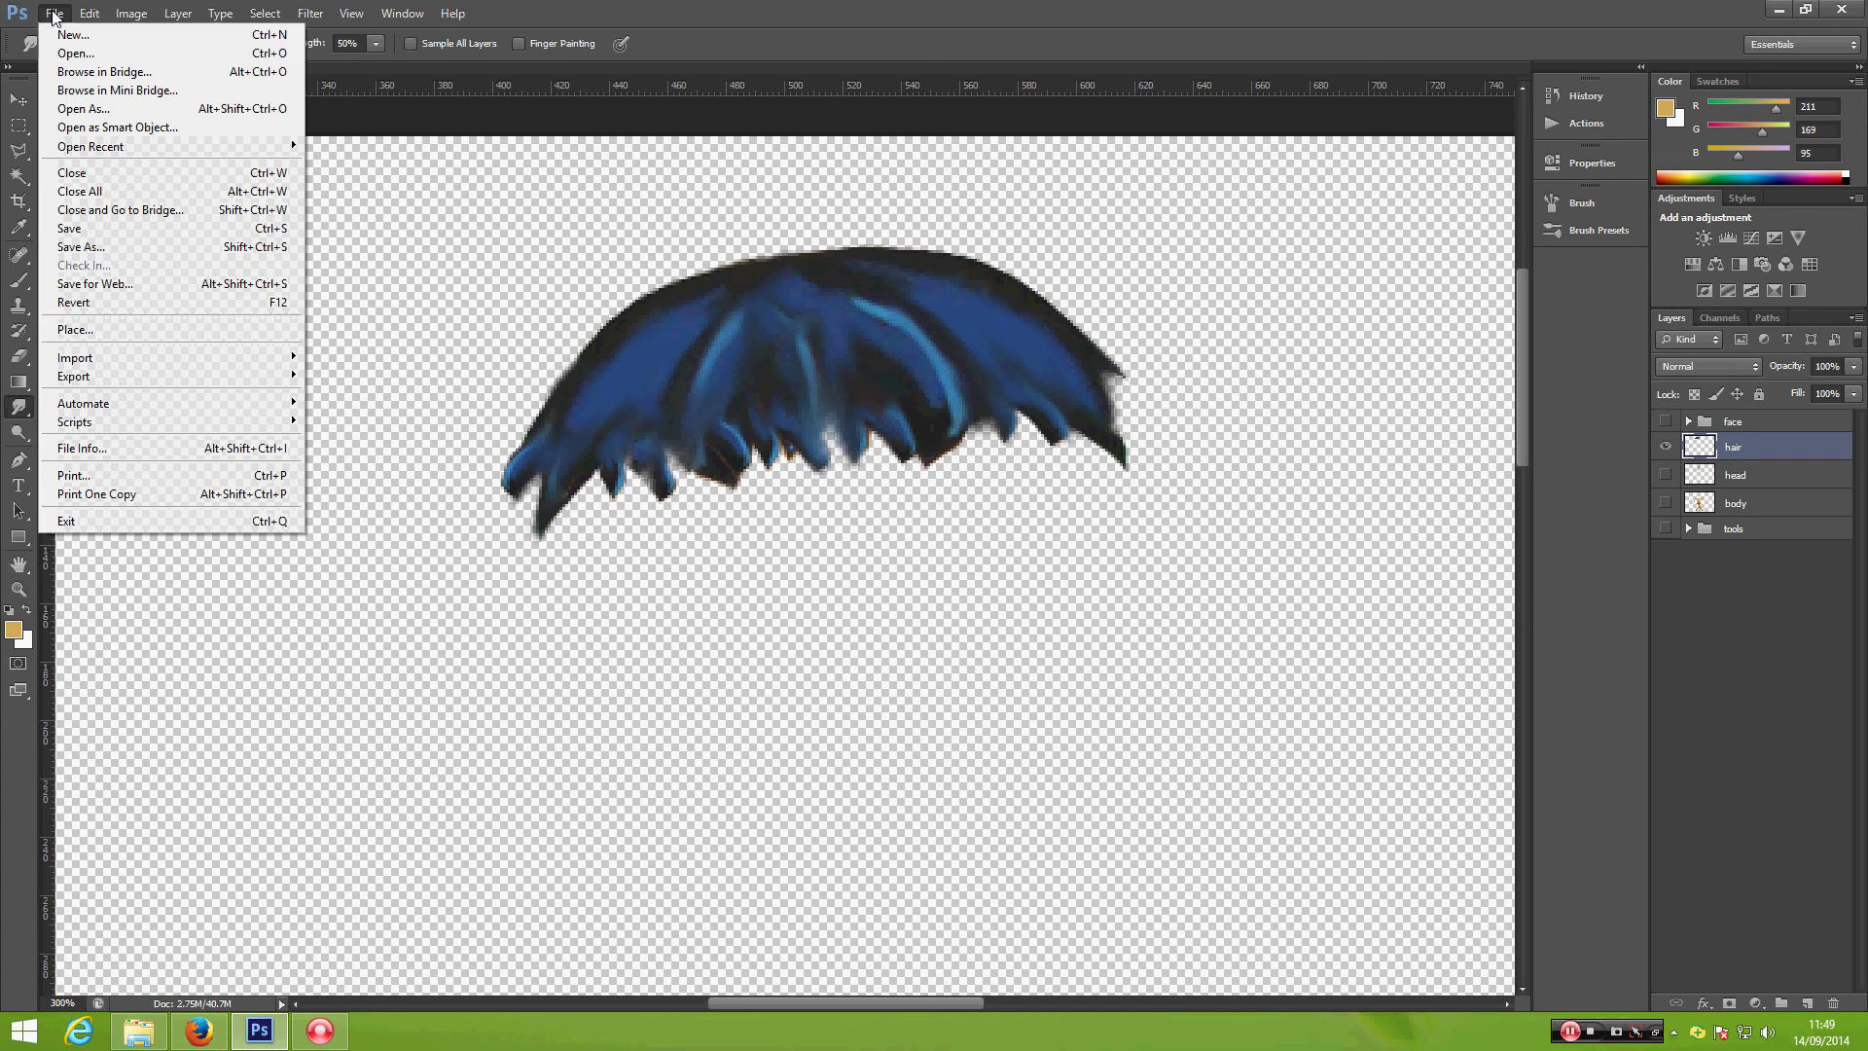
left_click(63, 247)
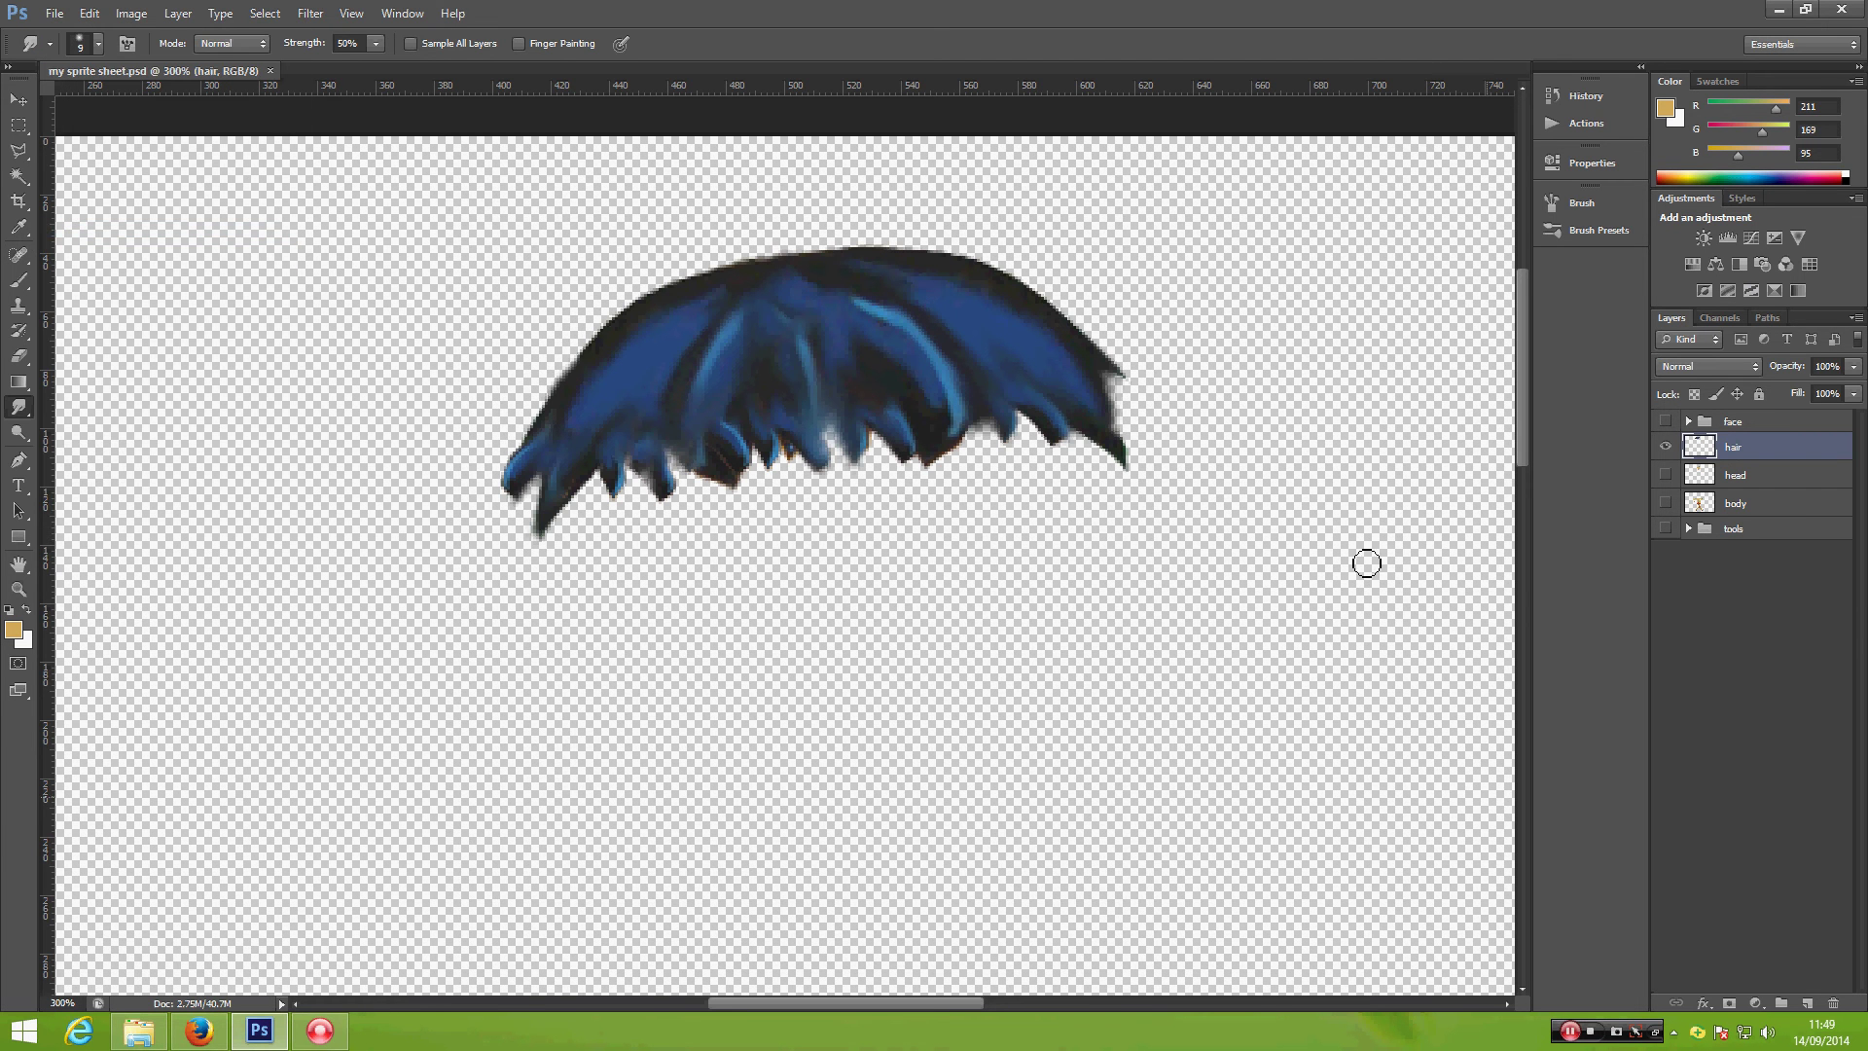
Step: Show the head, add a new layer above the hair, and set up a 3 px black brush
left_click(1665, 476)
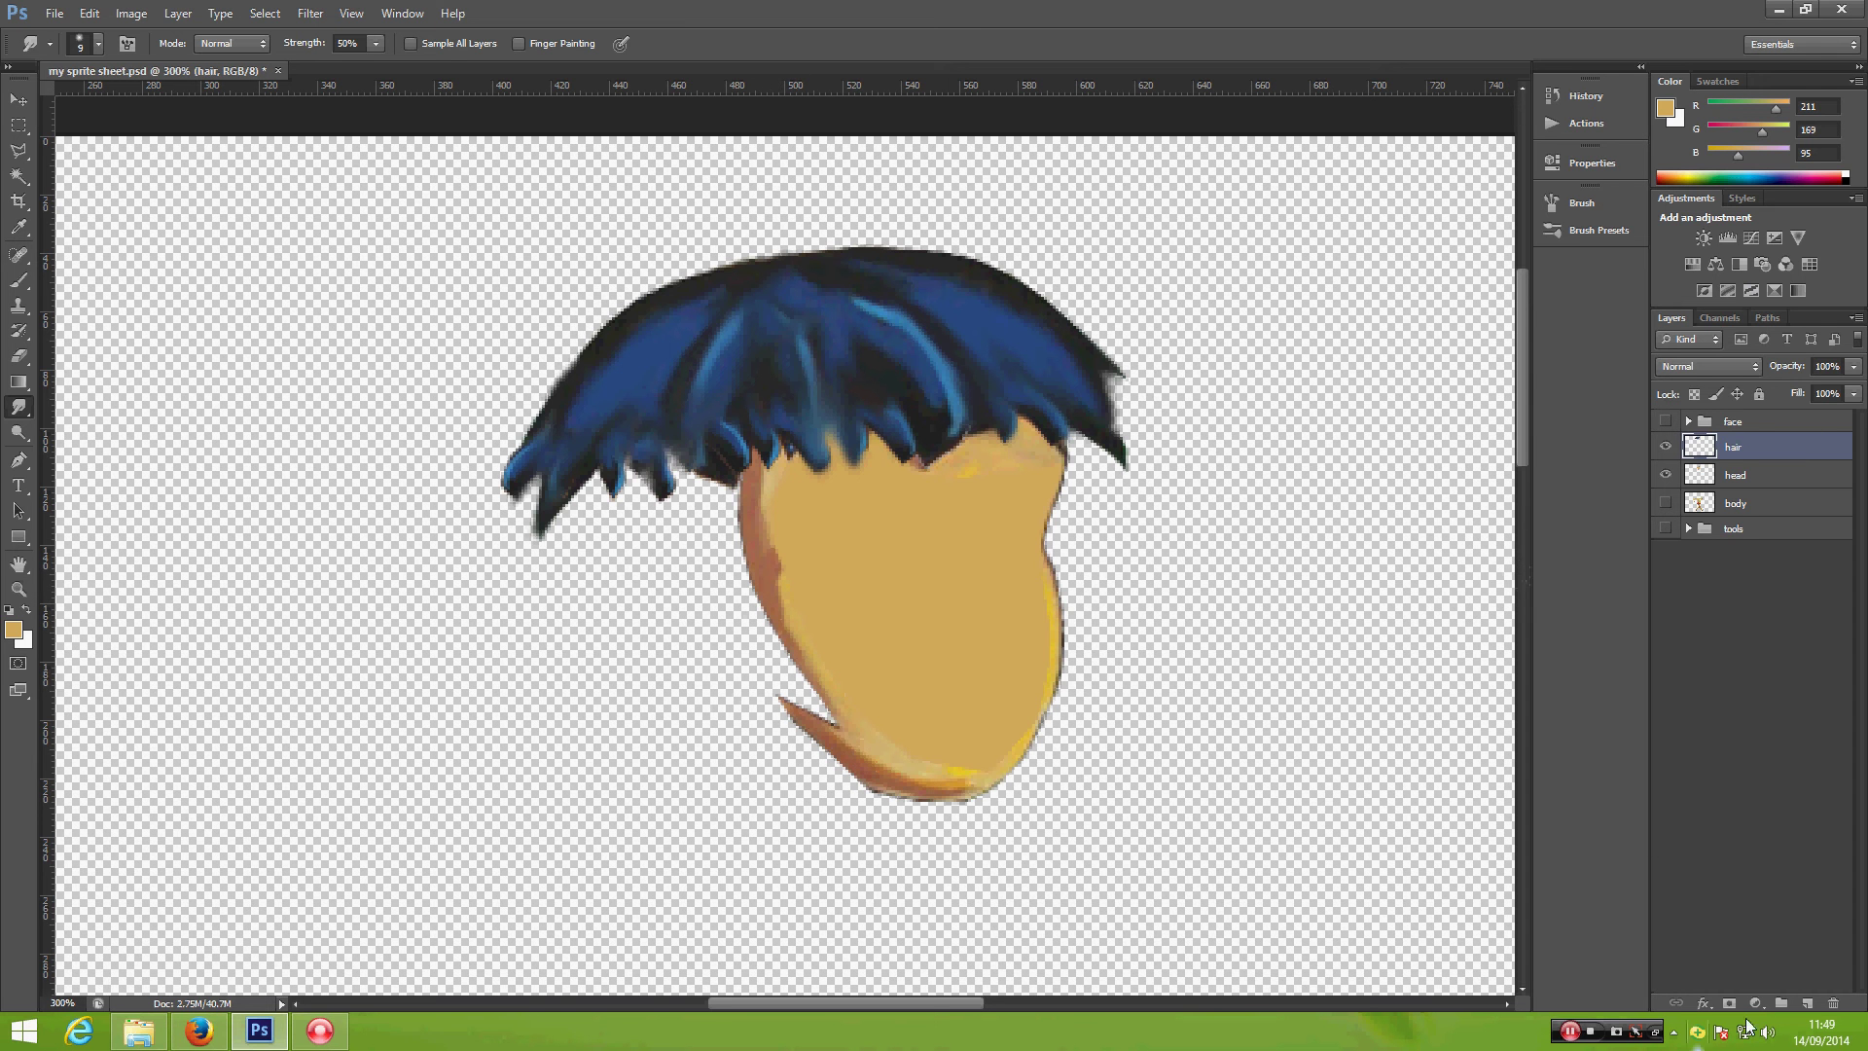
left_click(1805, 1003)
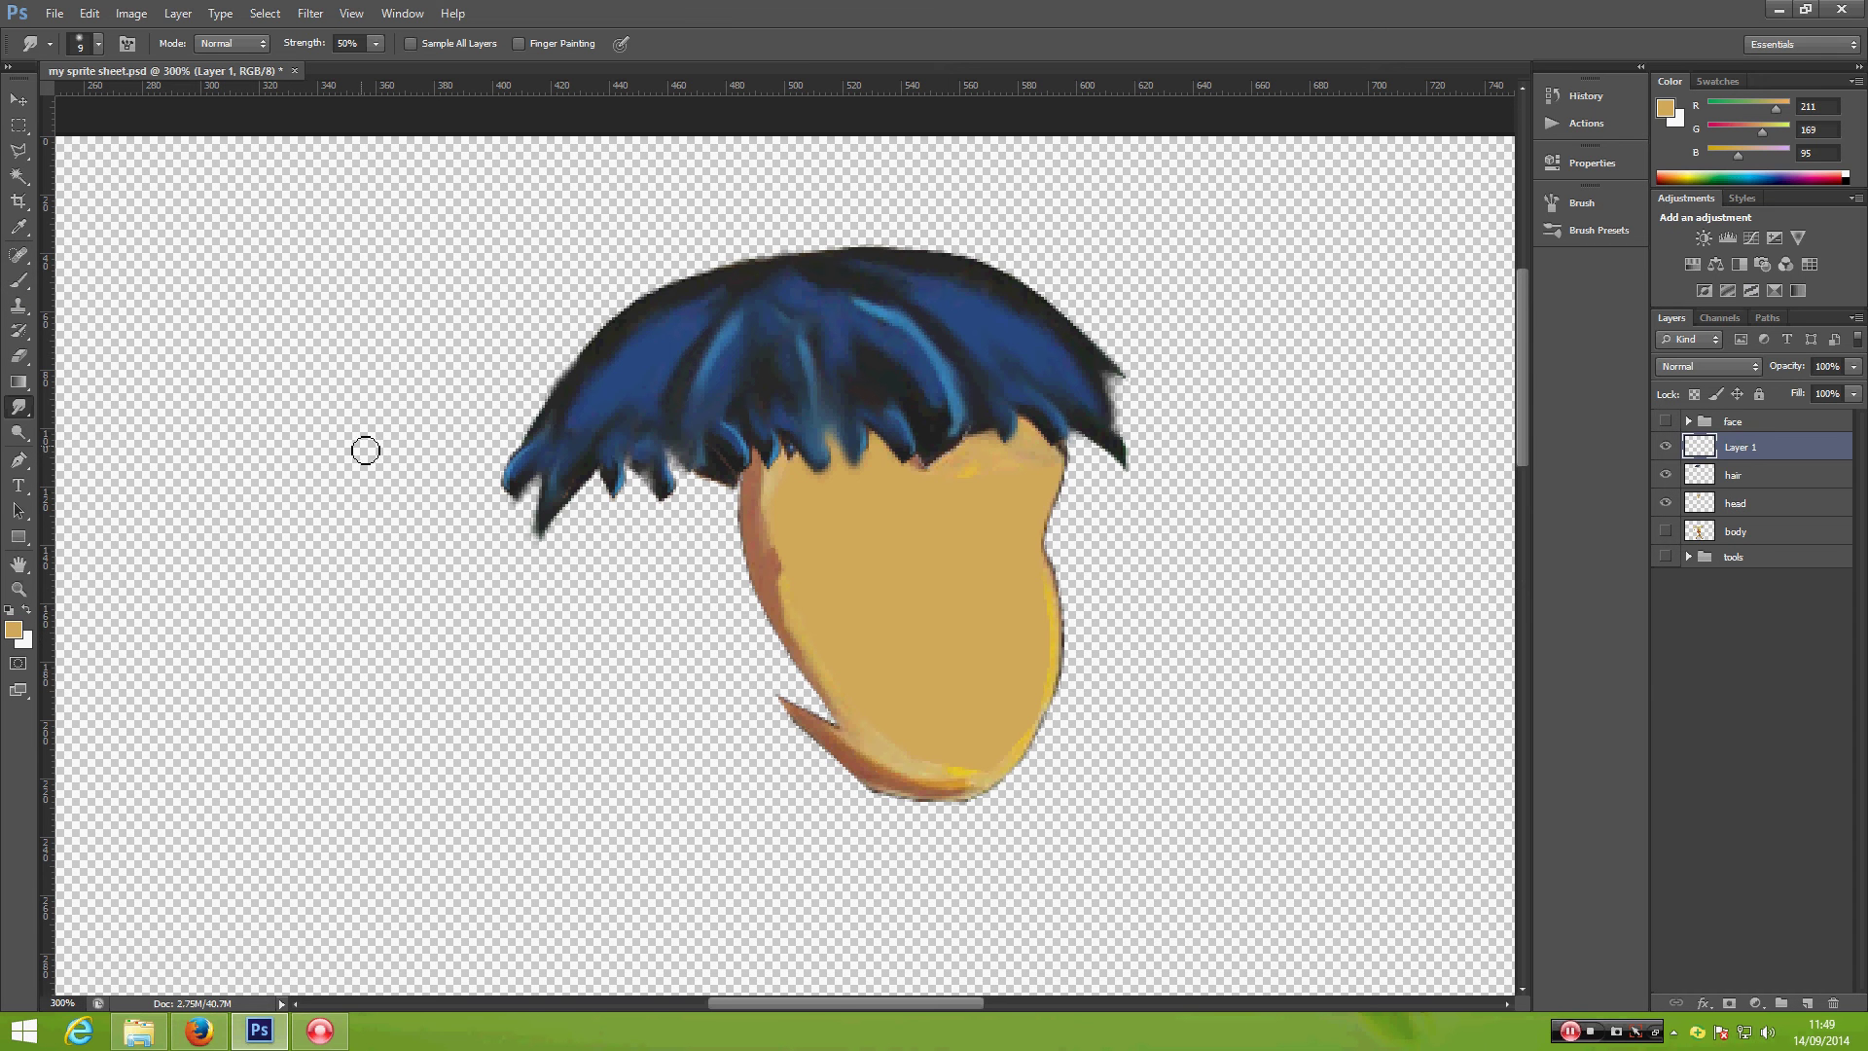
key("b")
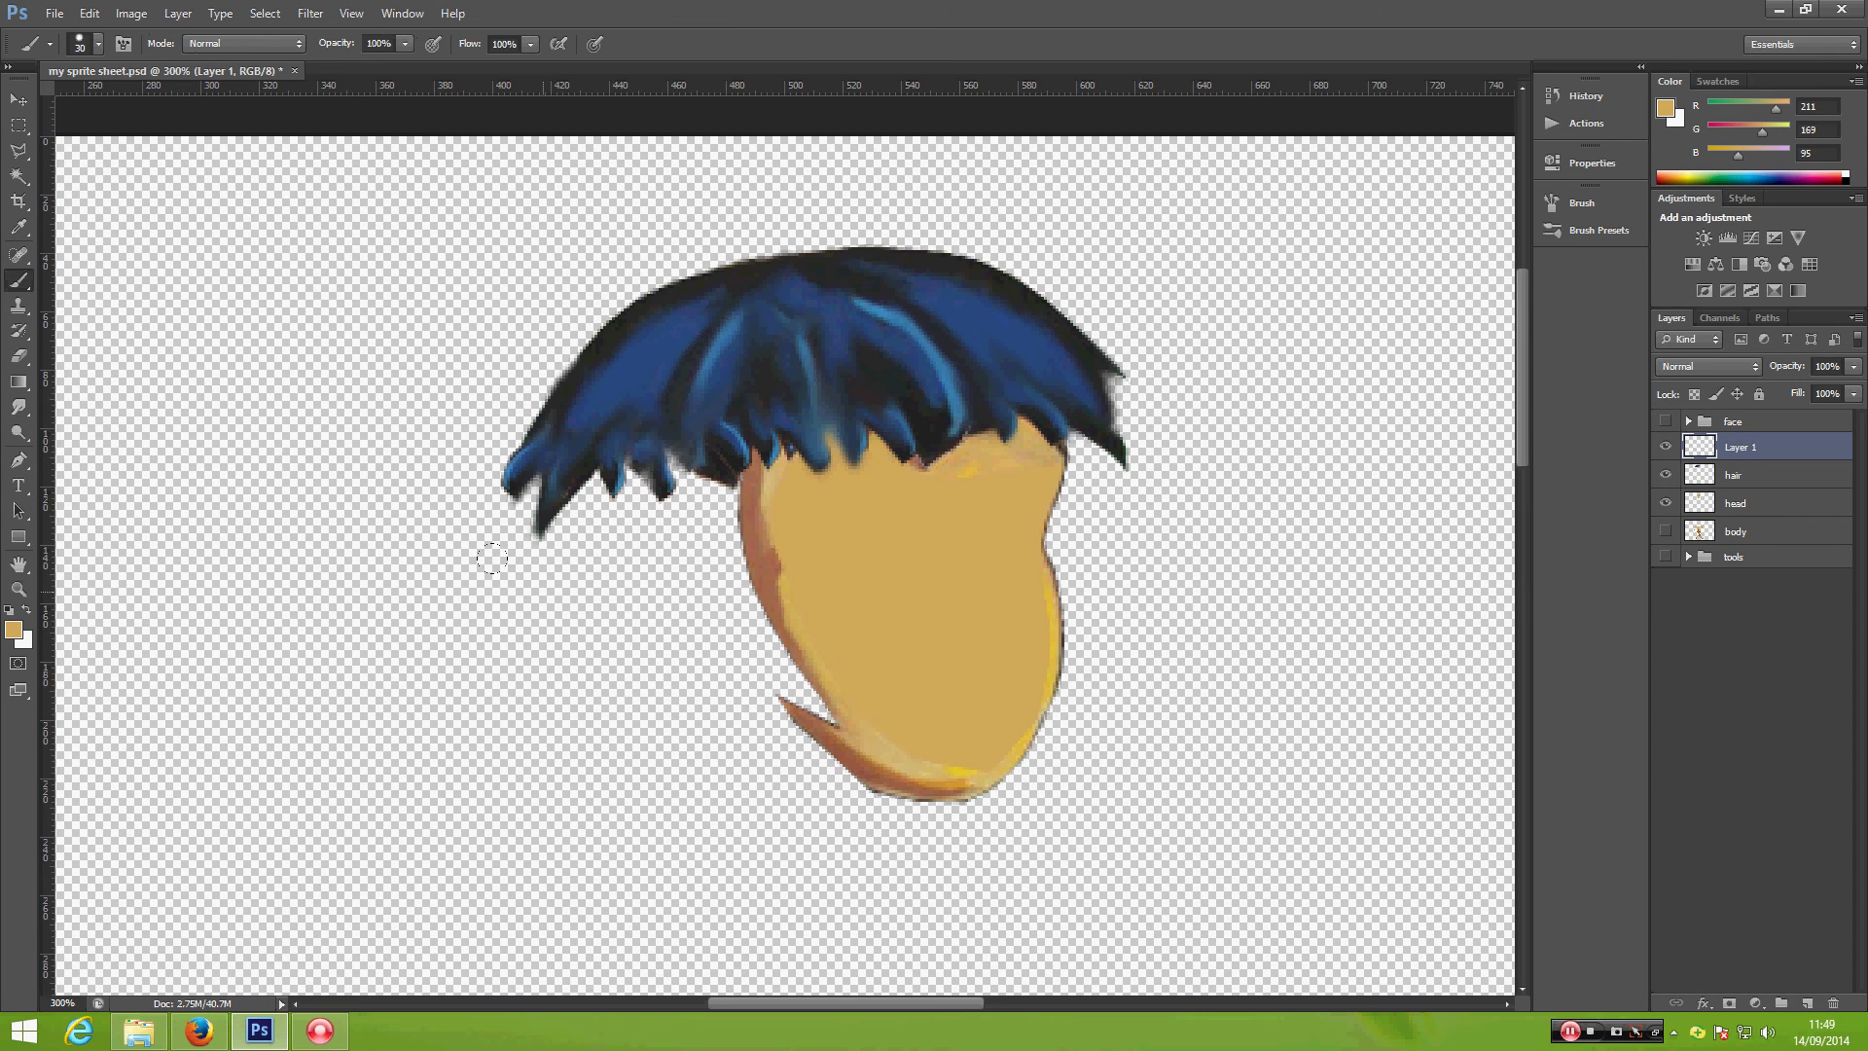
right_click(428, 572)
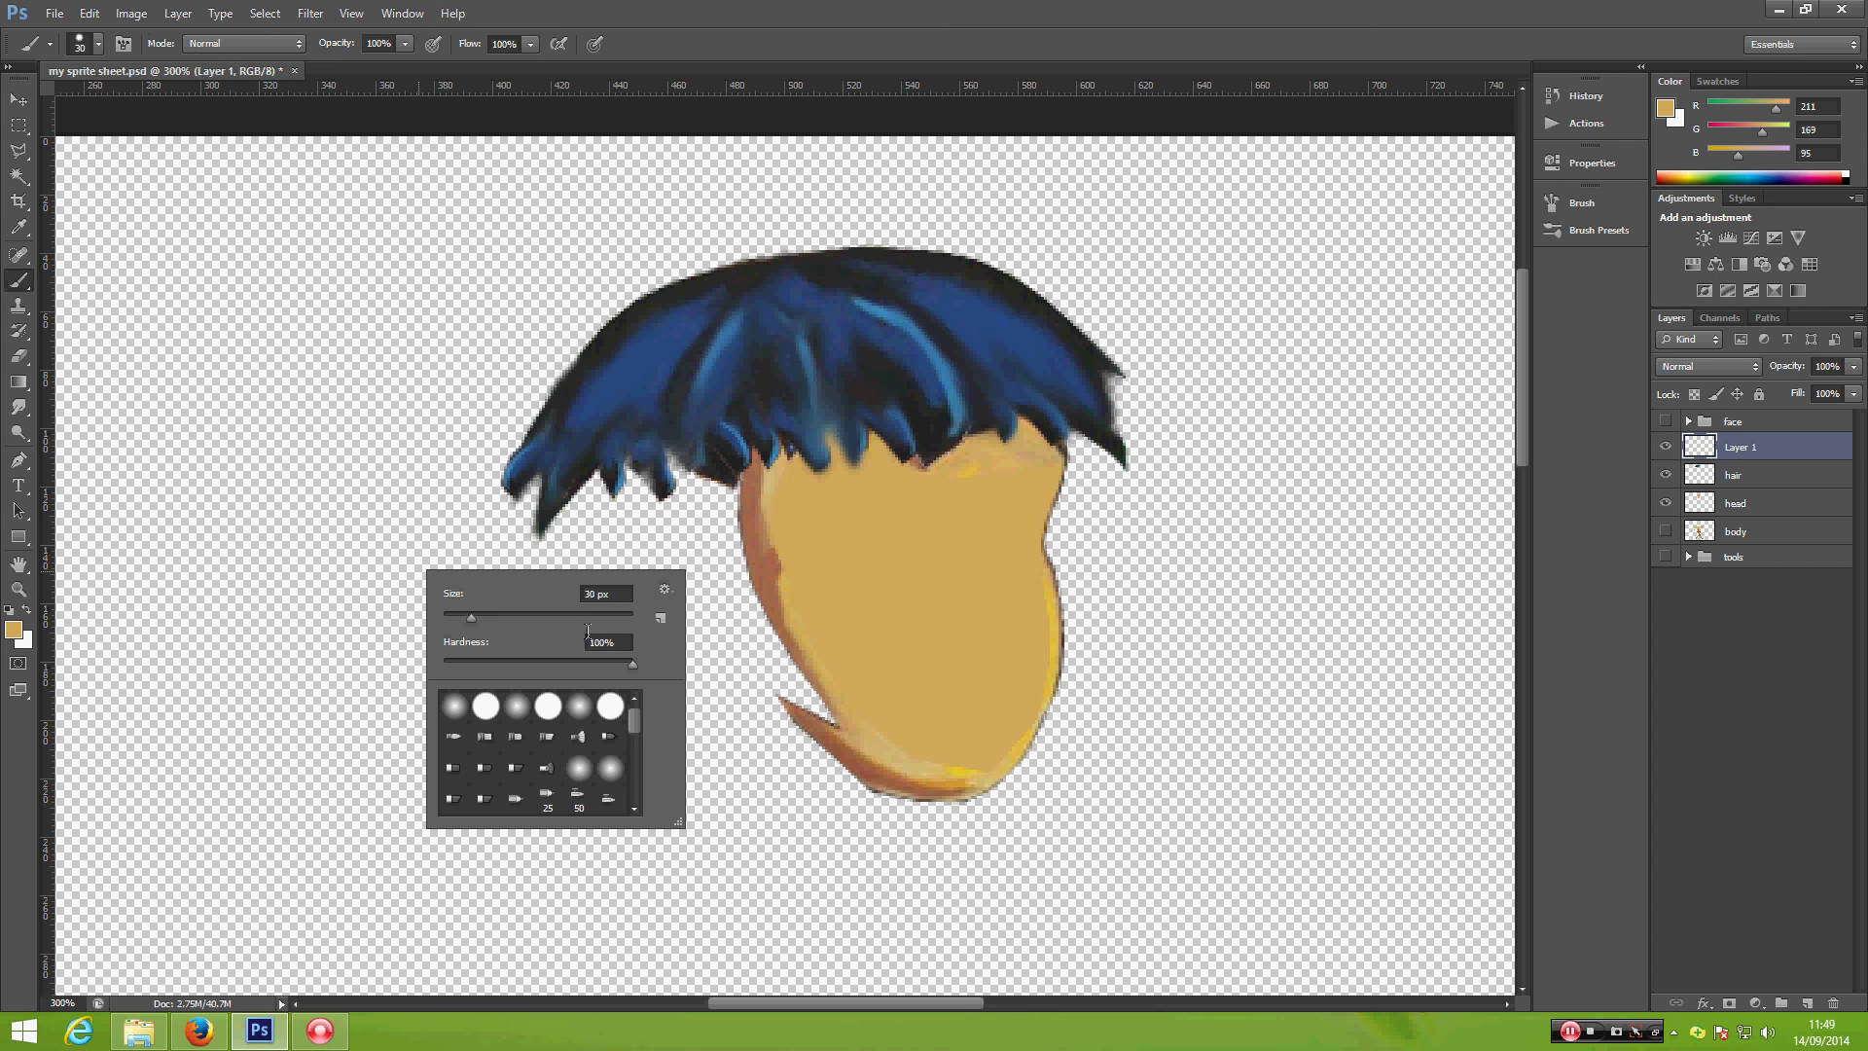
left_click(583, 594)
type("3")
key("Return")
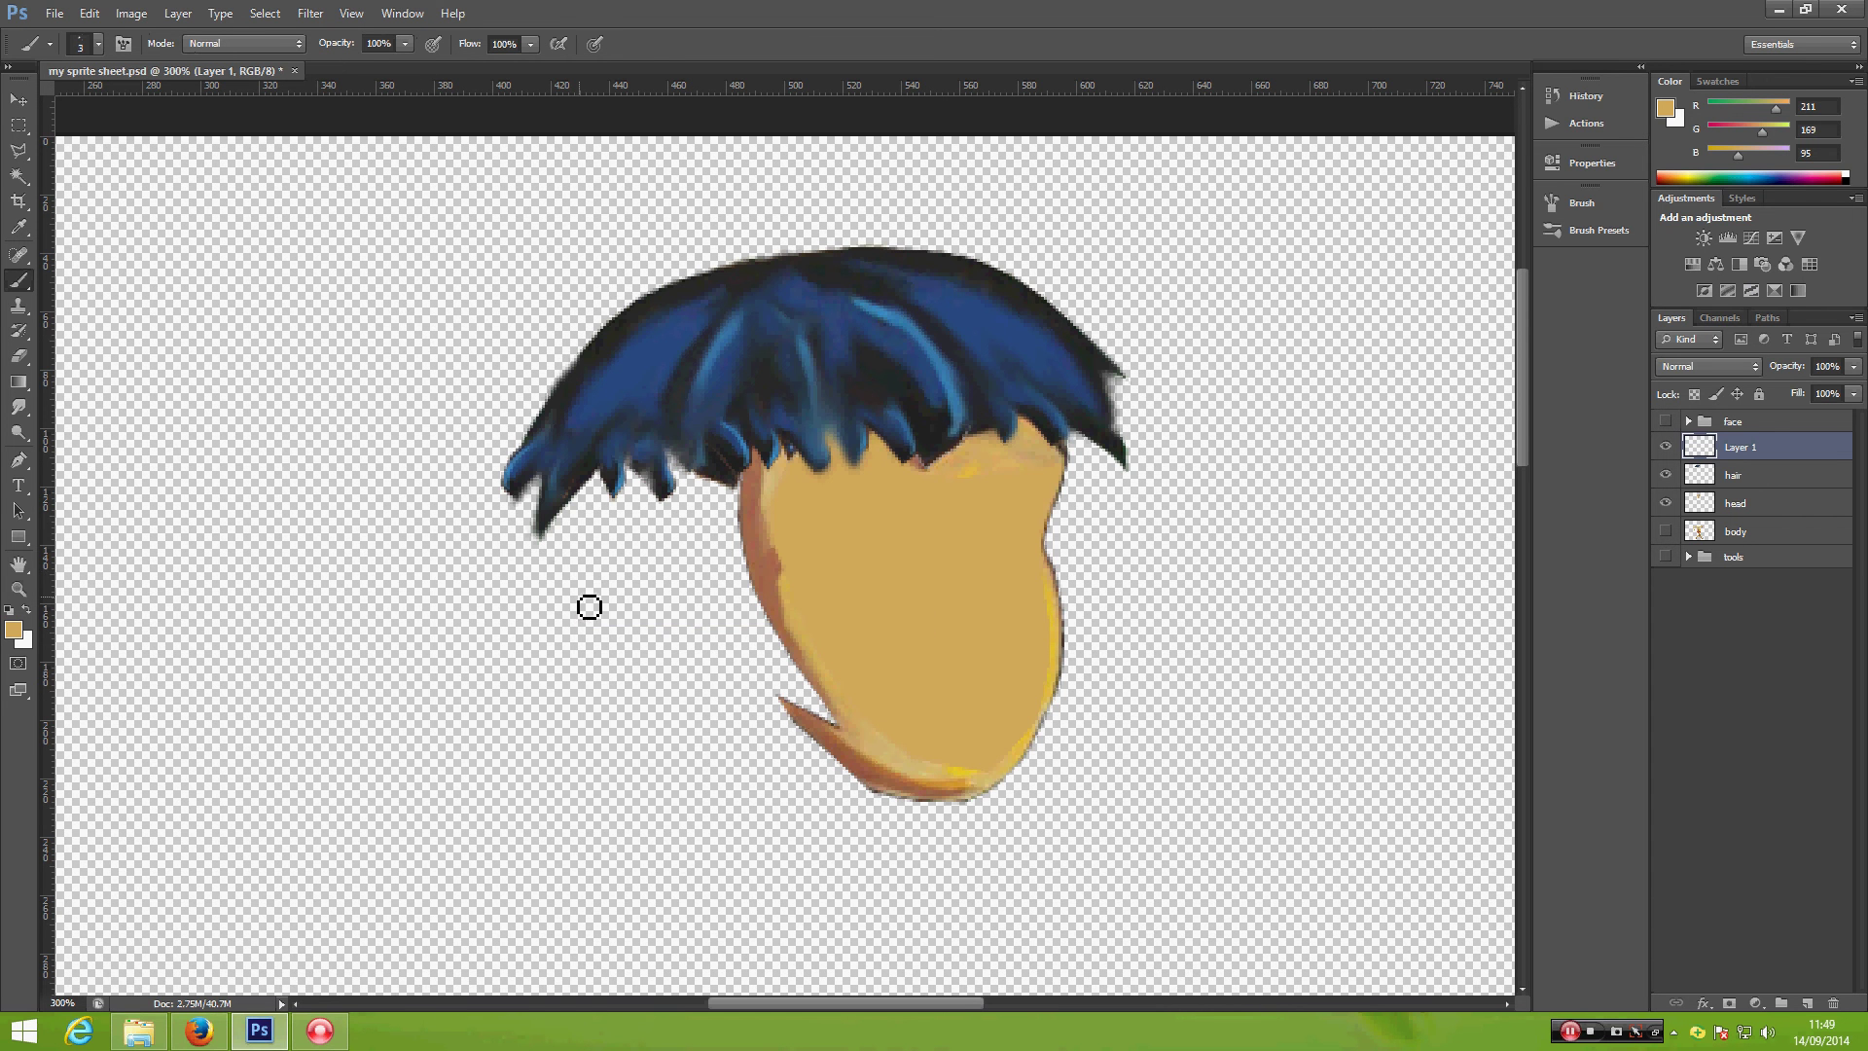
left_click(14, 630)
left_click(678, 523)
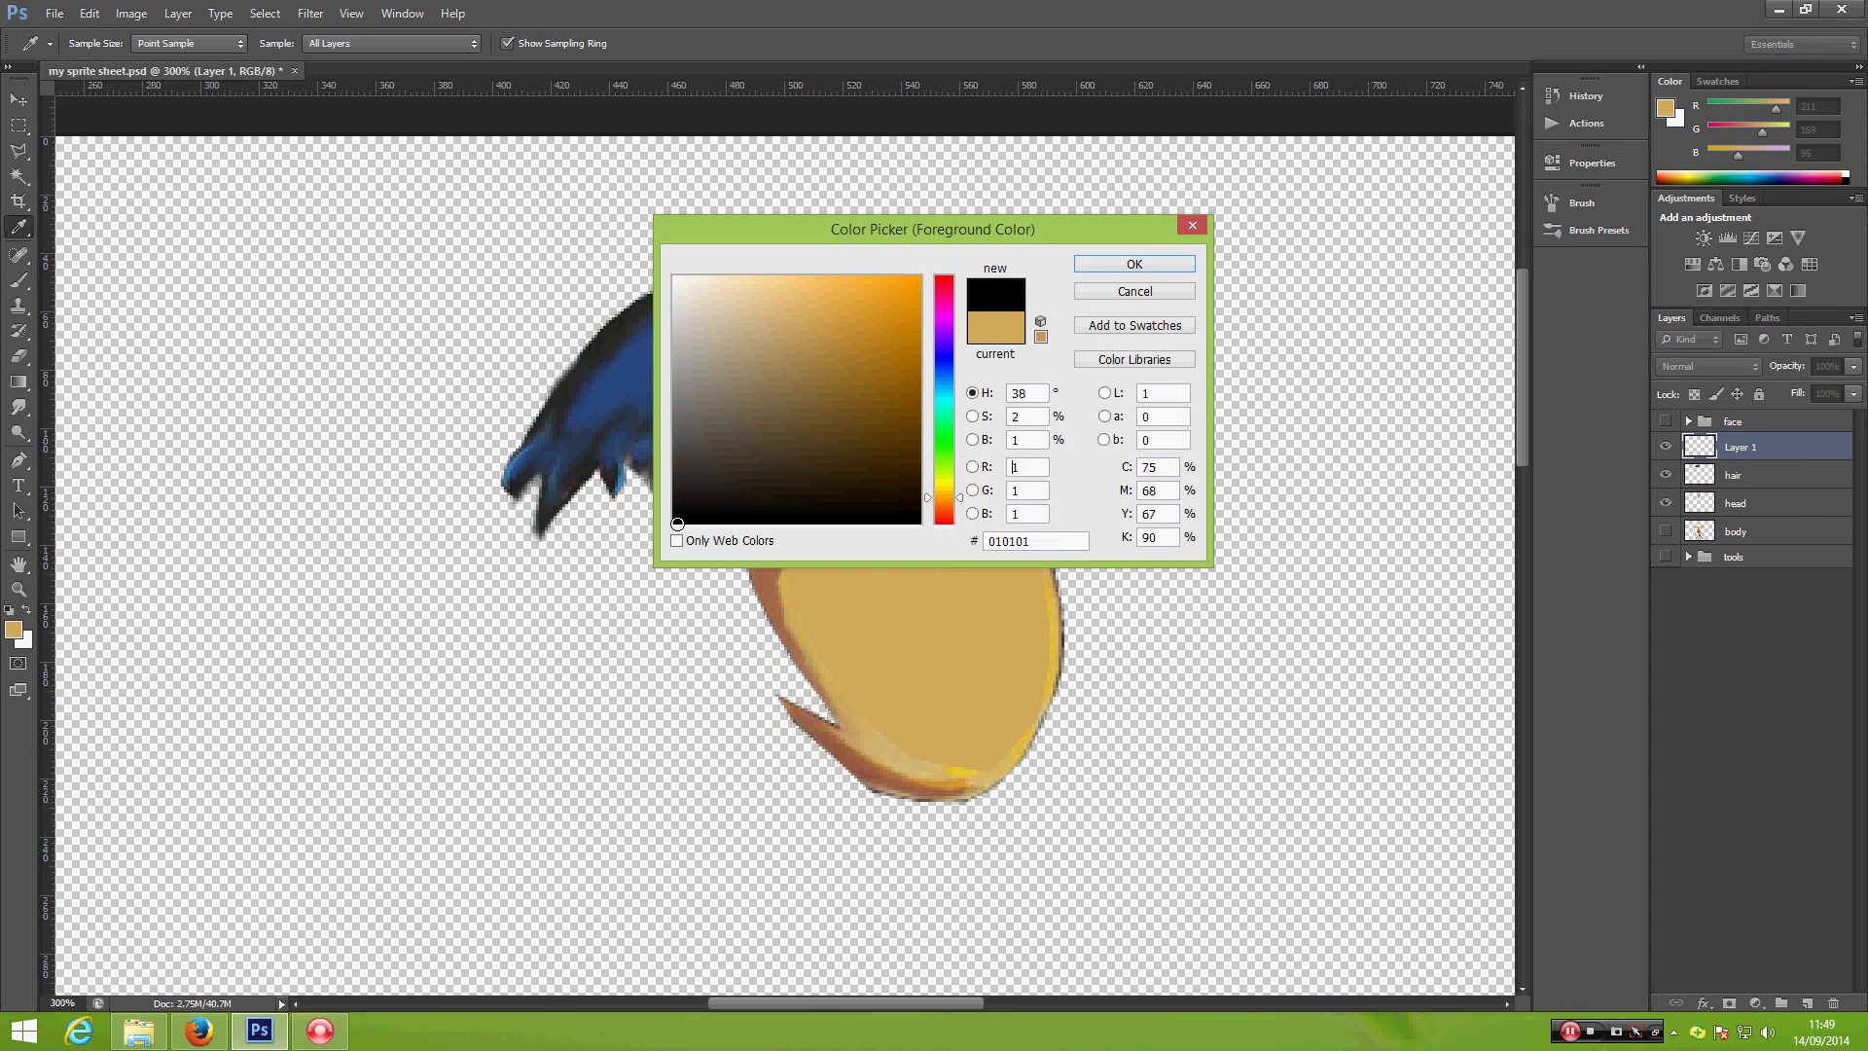
left_click(1129, 268)
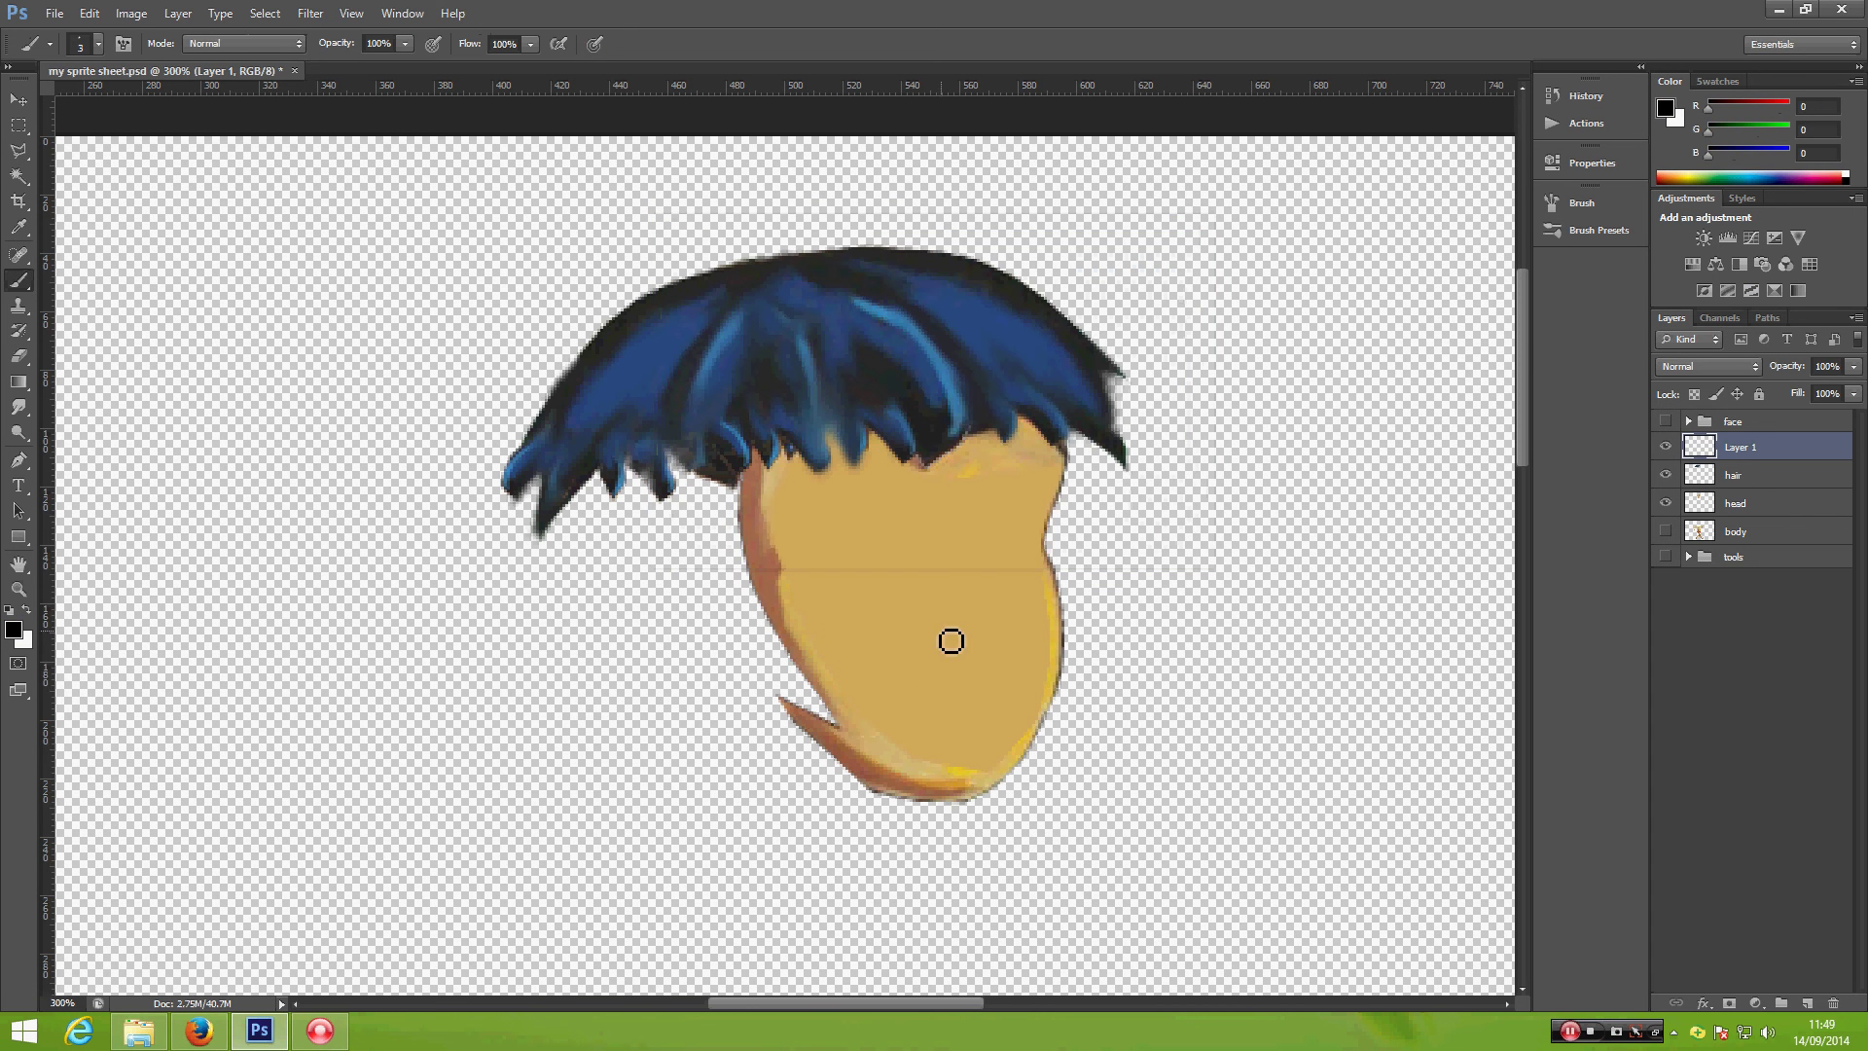
Step: Name the new layer head line and draw a rounded skull outline from the forehead over the hair and around the back to the chin
double_click(1741, 449)
type("head line")
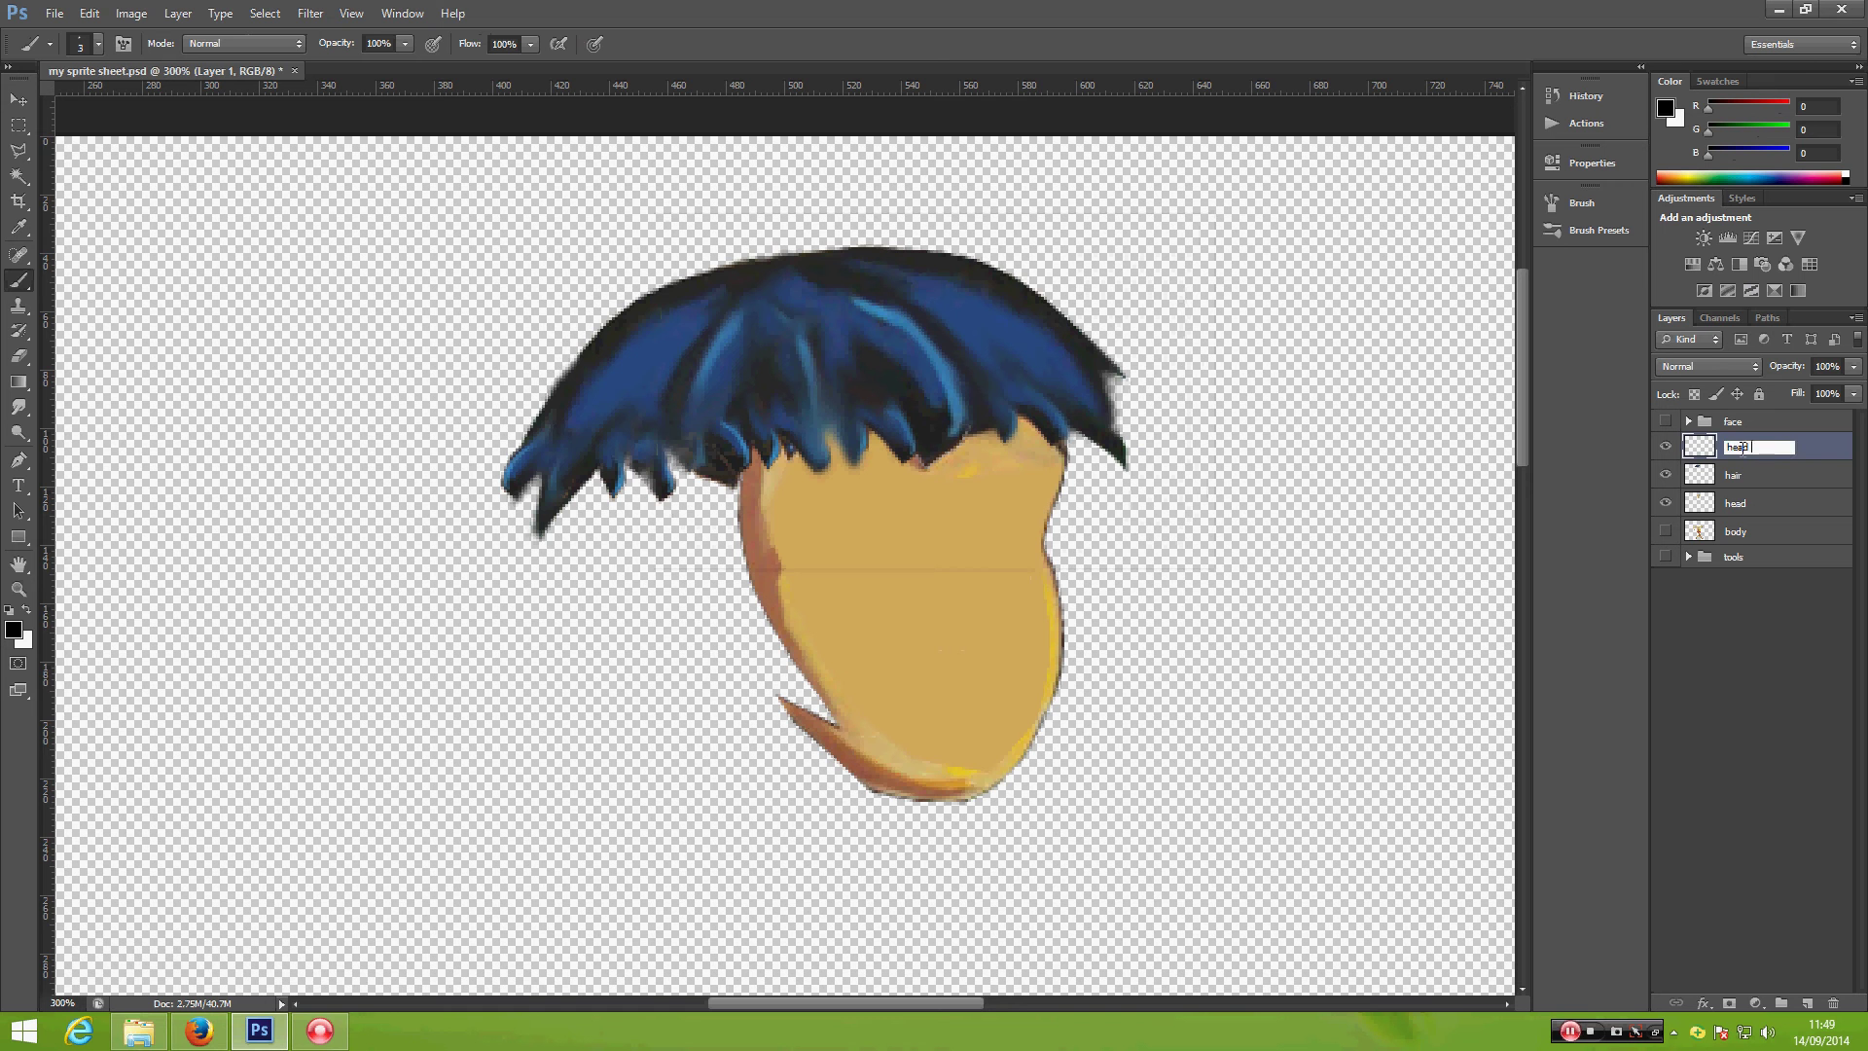
key("Return")
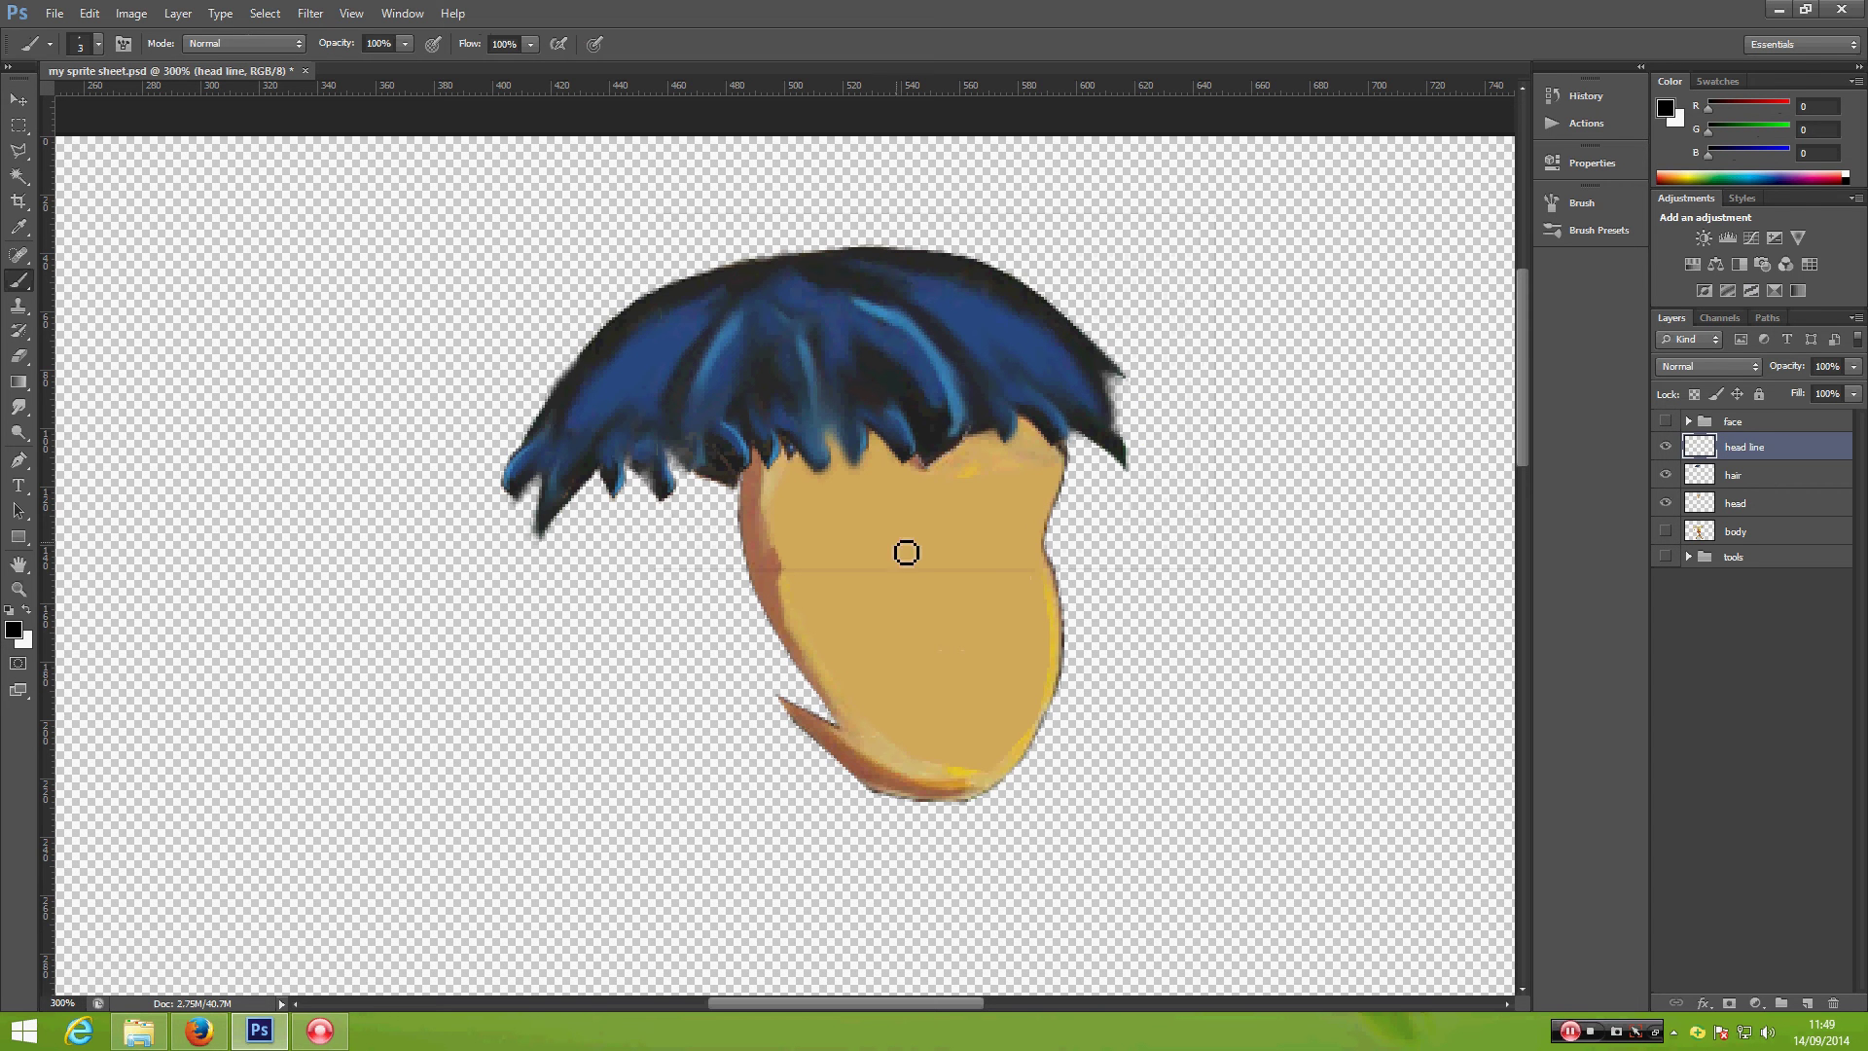
mouse_move(1064, 438)
left_mouse_down()
mouse_move(1052, 373)
mouse_move(1010, 317)
mouse_move(887, 276)
mouse_move(732, 294)
mouse_move(634, 384)
mouse_move(621, 573)
mouse_move(652, 658)
mouse_move(761, 759)
mouse_move(892, 809)
left_mouse_up()
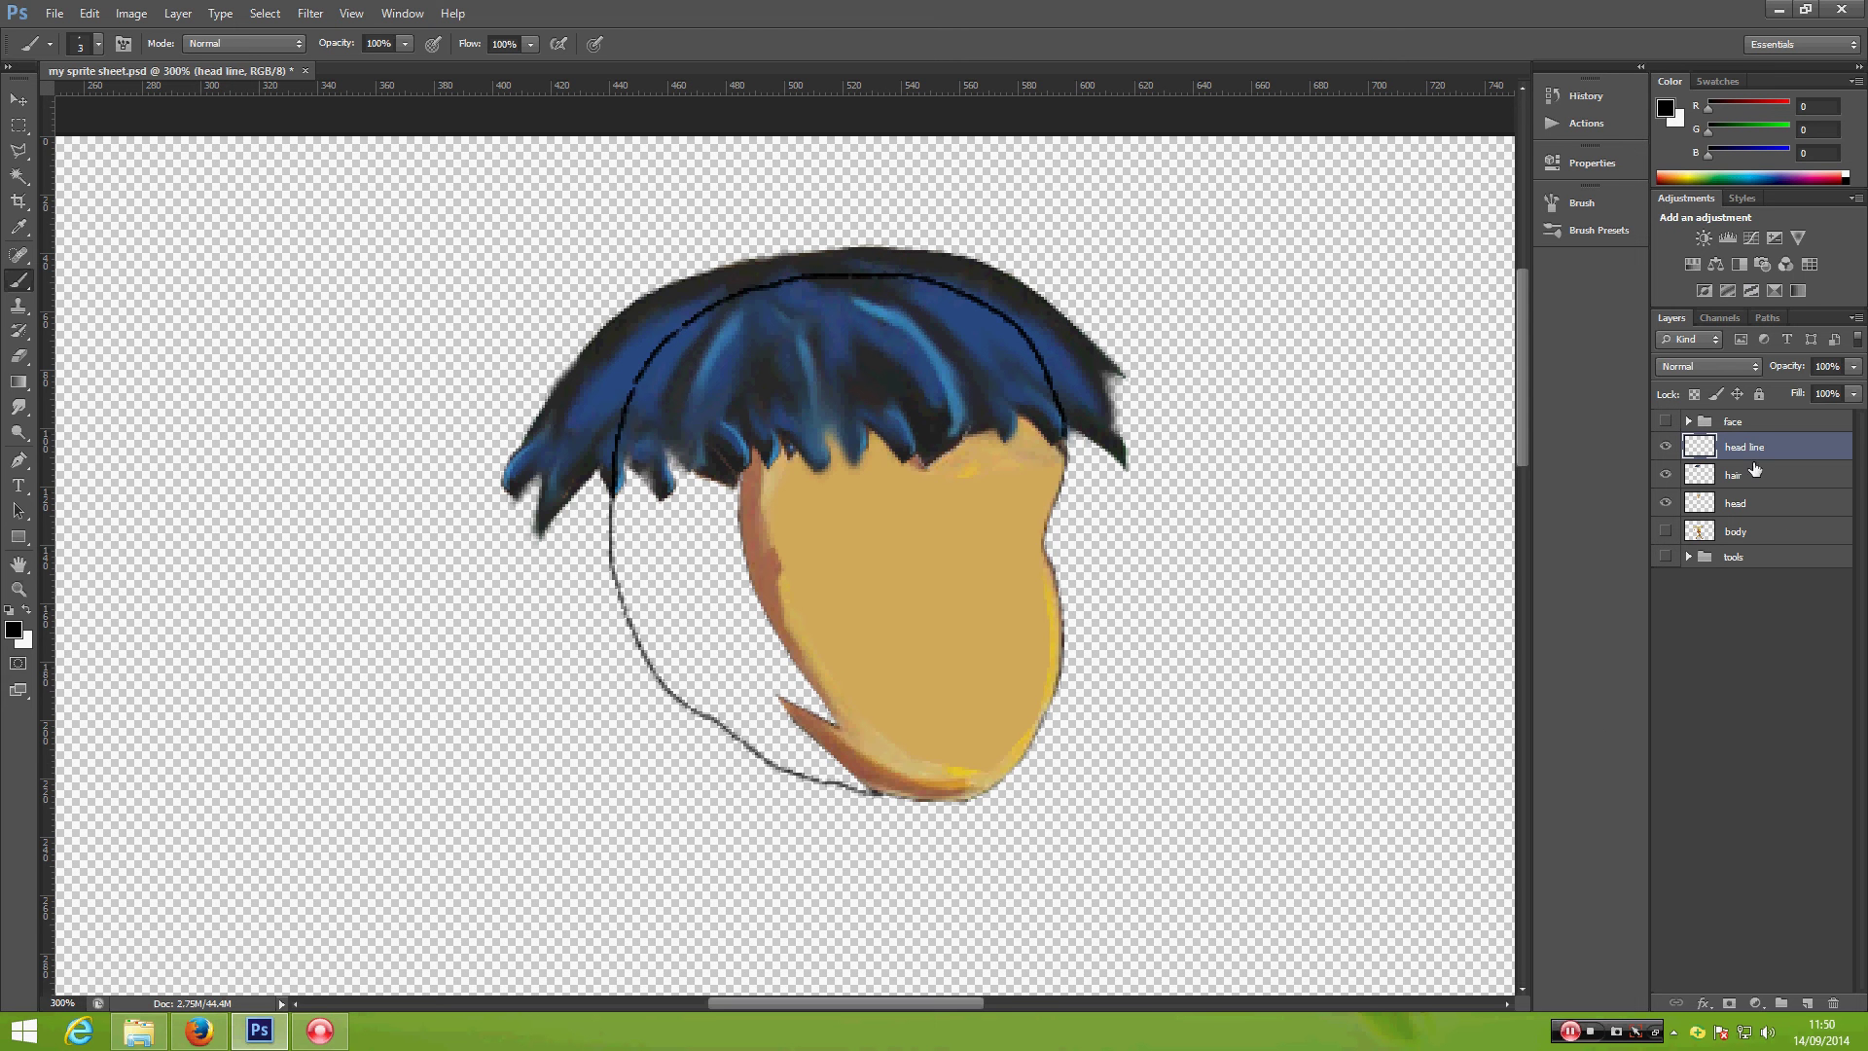
Step: Add a new layer above head line, name it head fill, and hide the hair
left_click(1807, 1003)
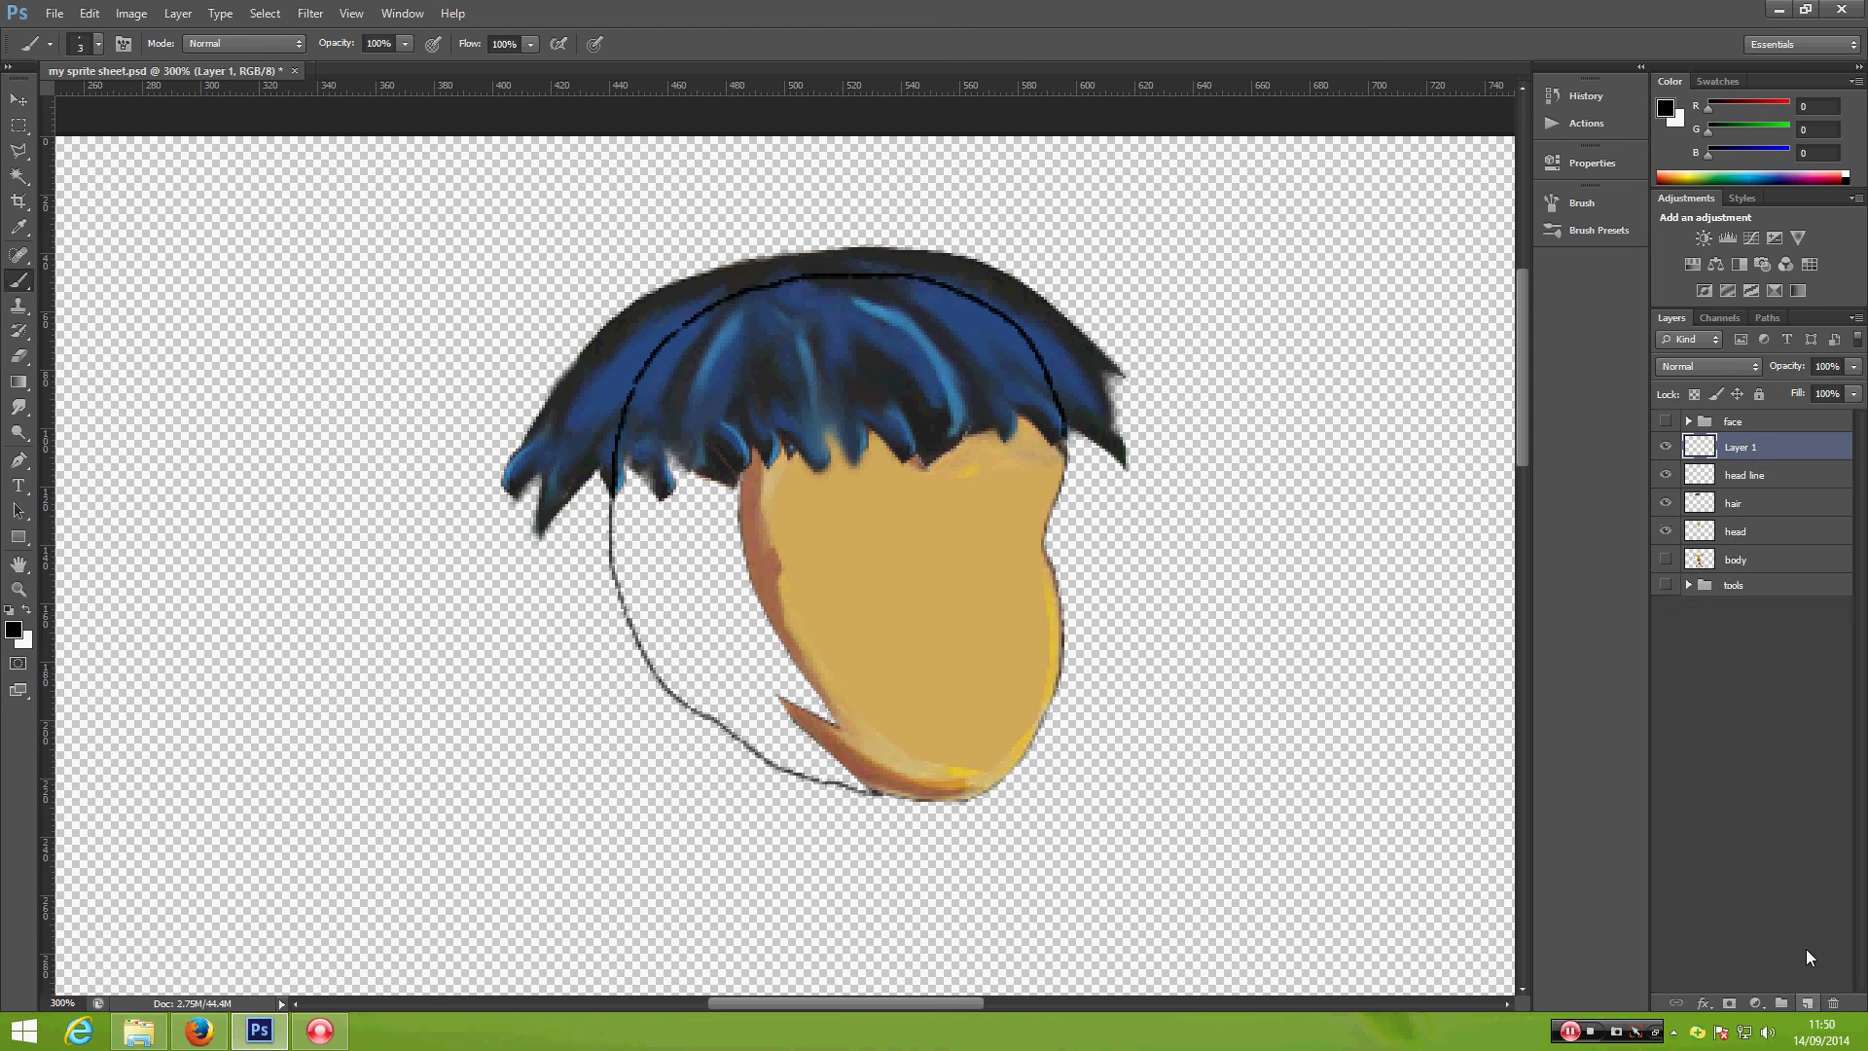
double_click(1739, 448)
type("head fill")
key("Return")
left_click(1665, 503)
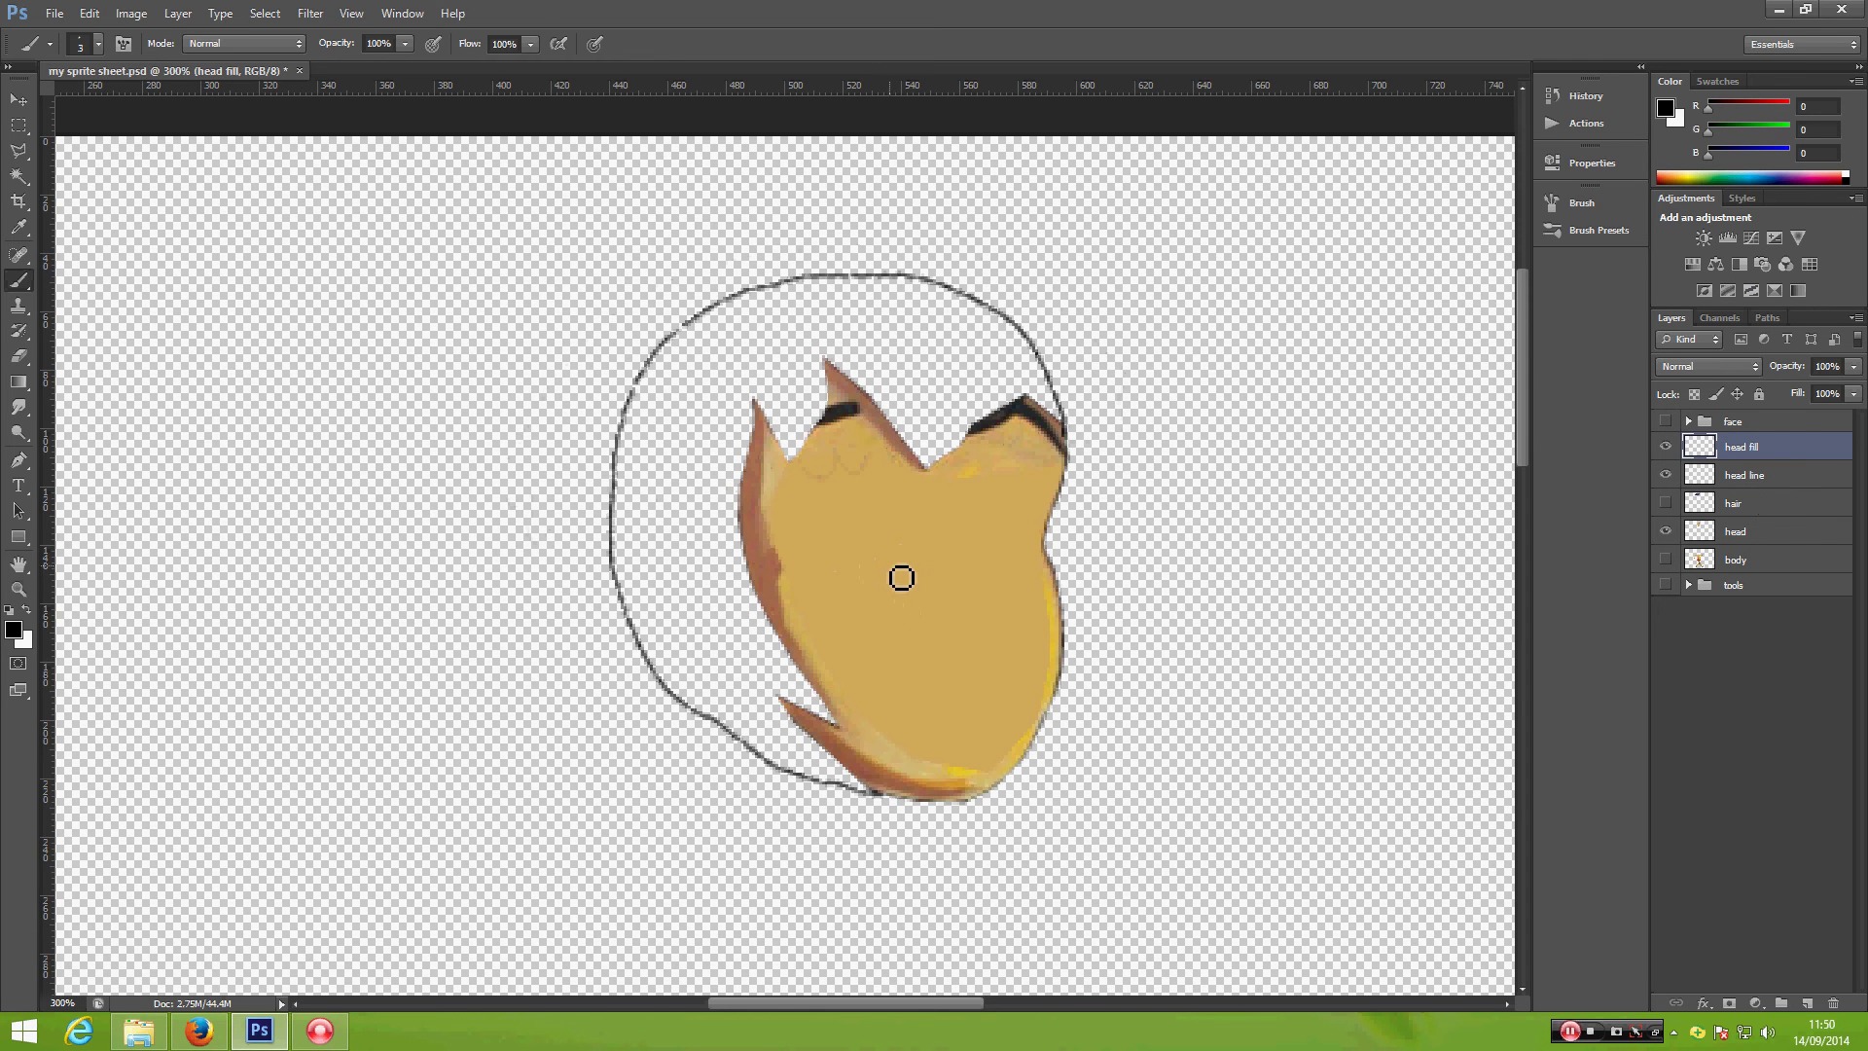
Step: Sample the tan skin colour from the middle of the face and set up a 30 px brush at 100% hardness
key("i")
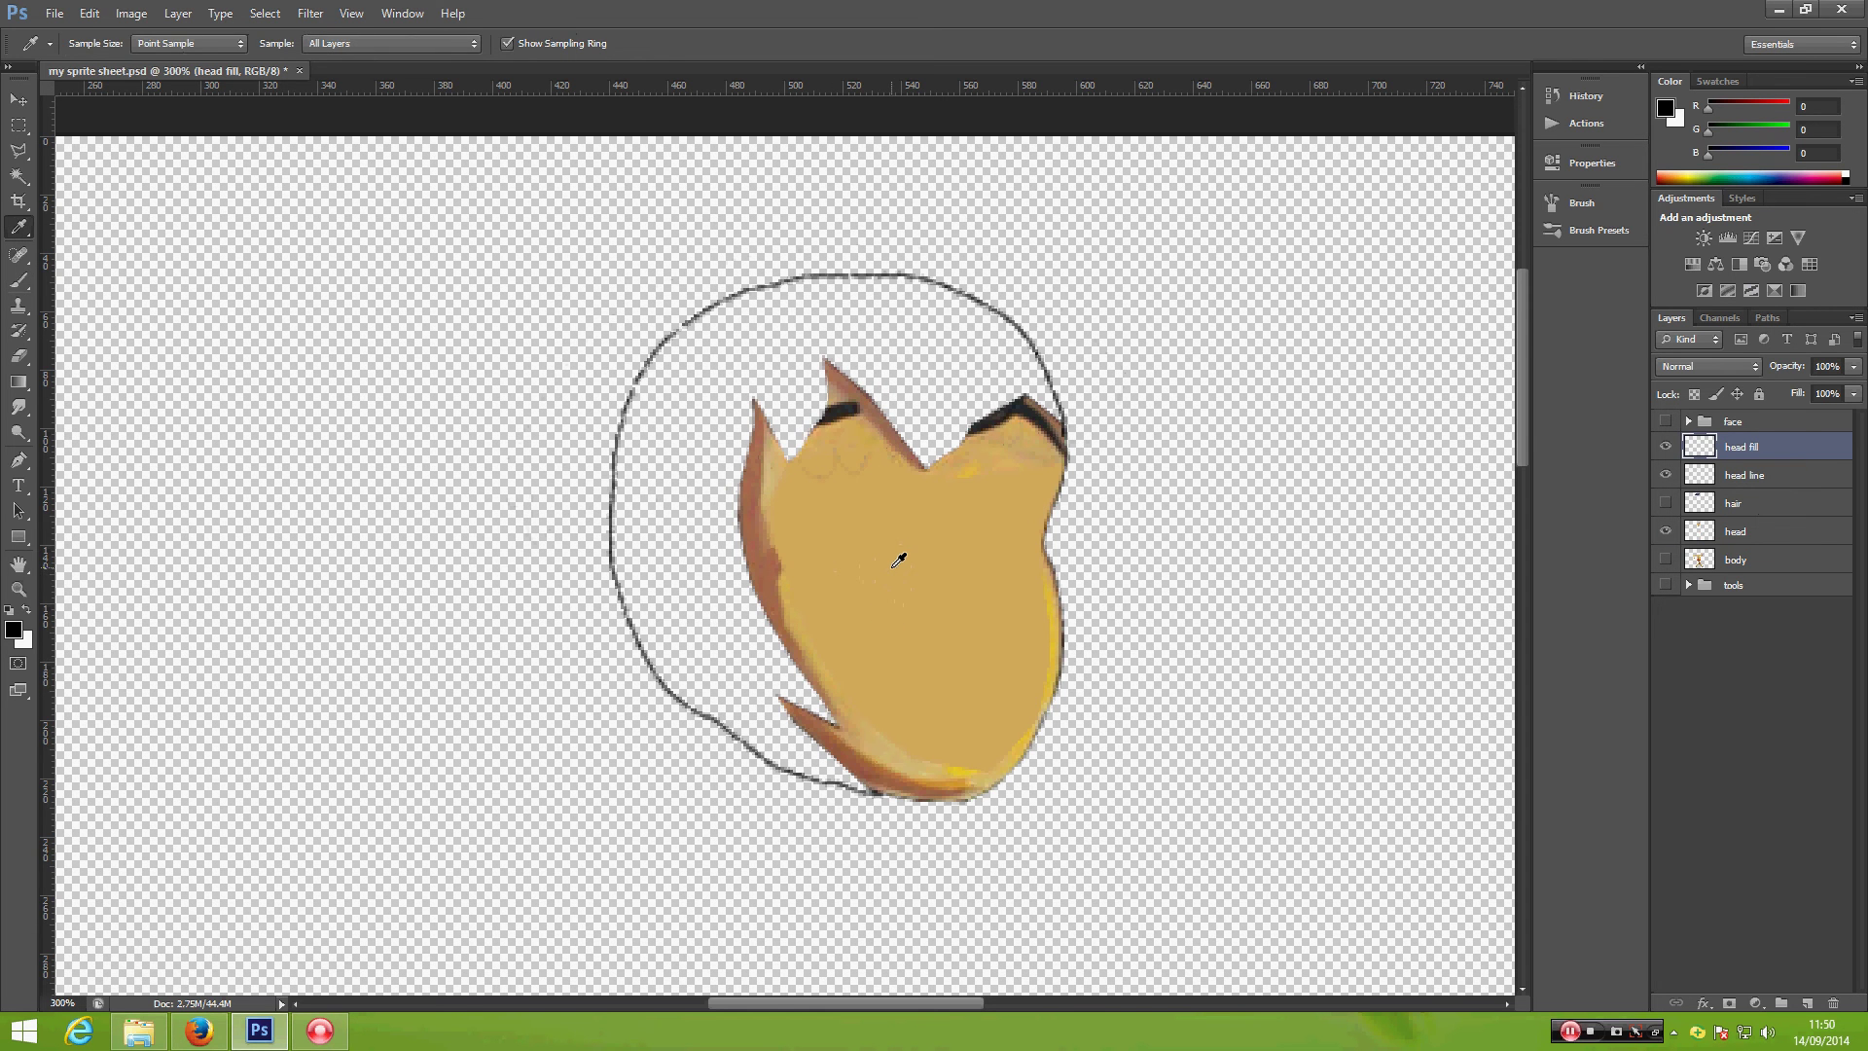
left_click(898, 561)
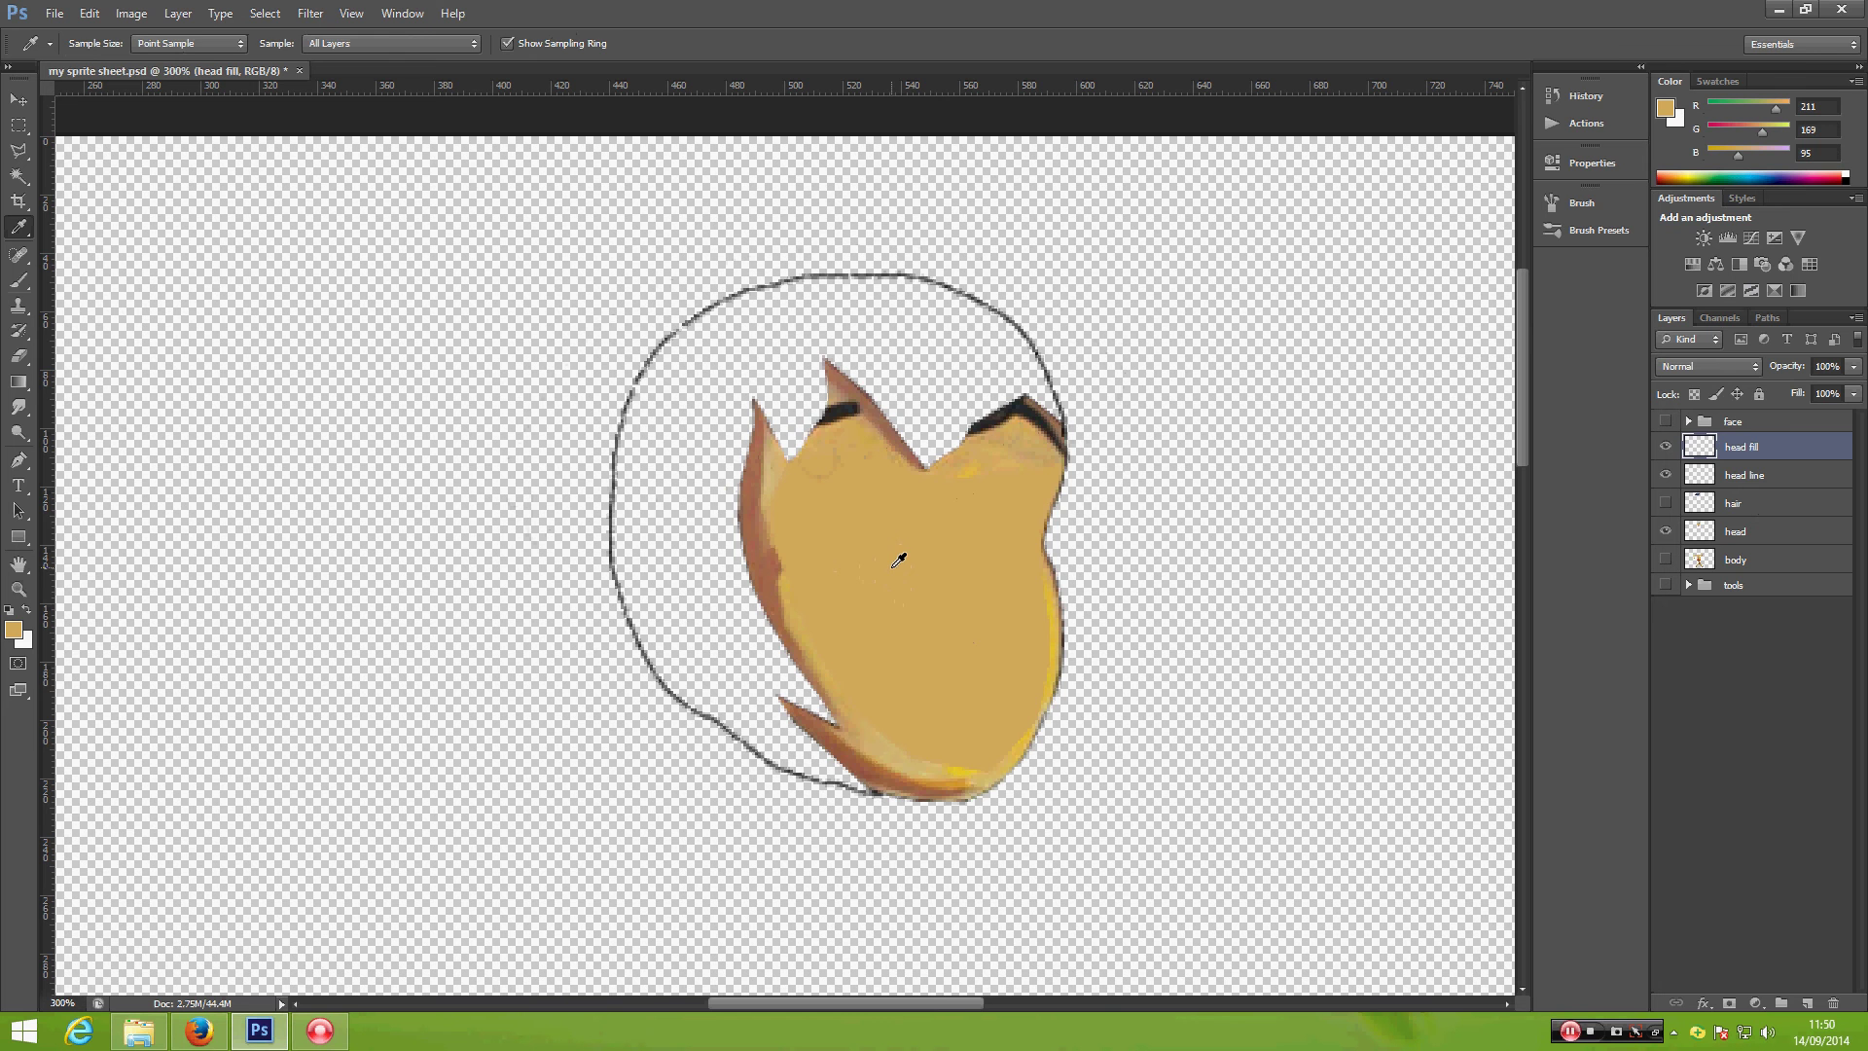
key("b")
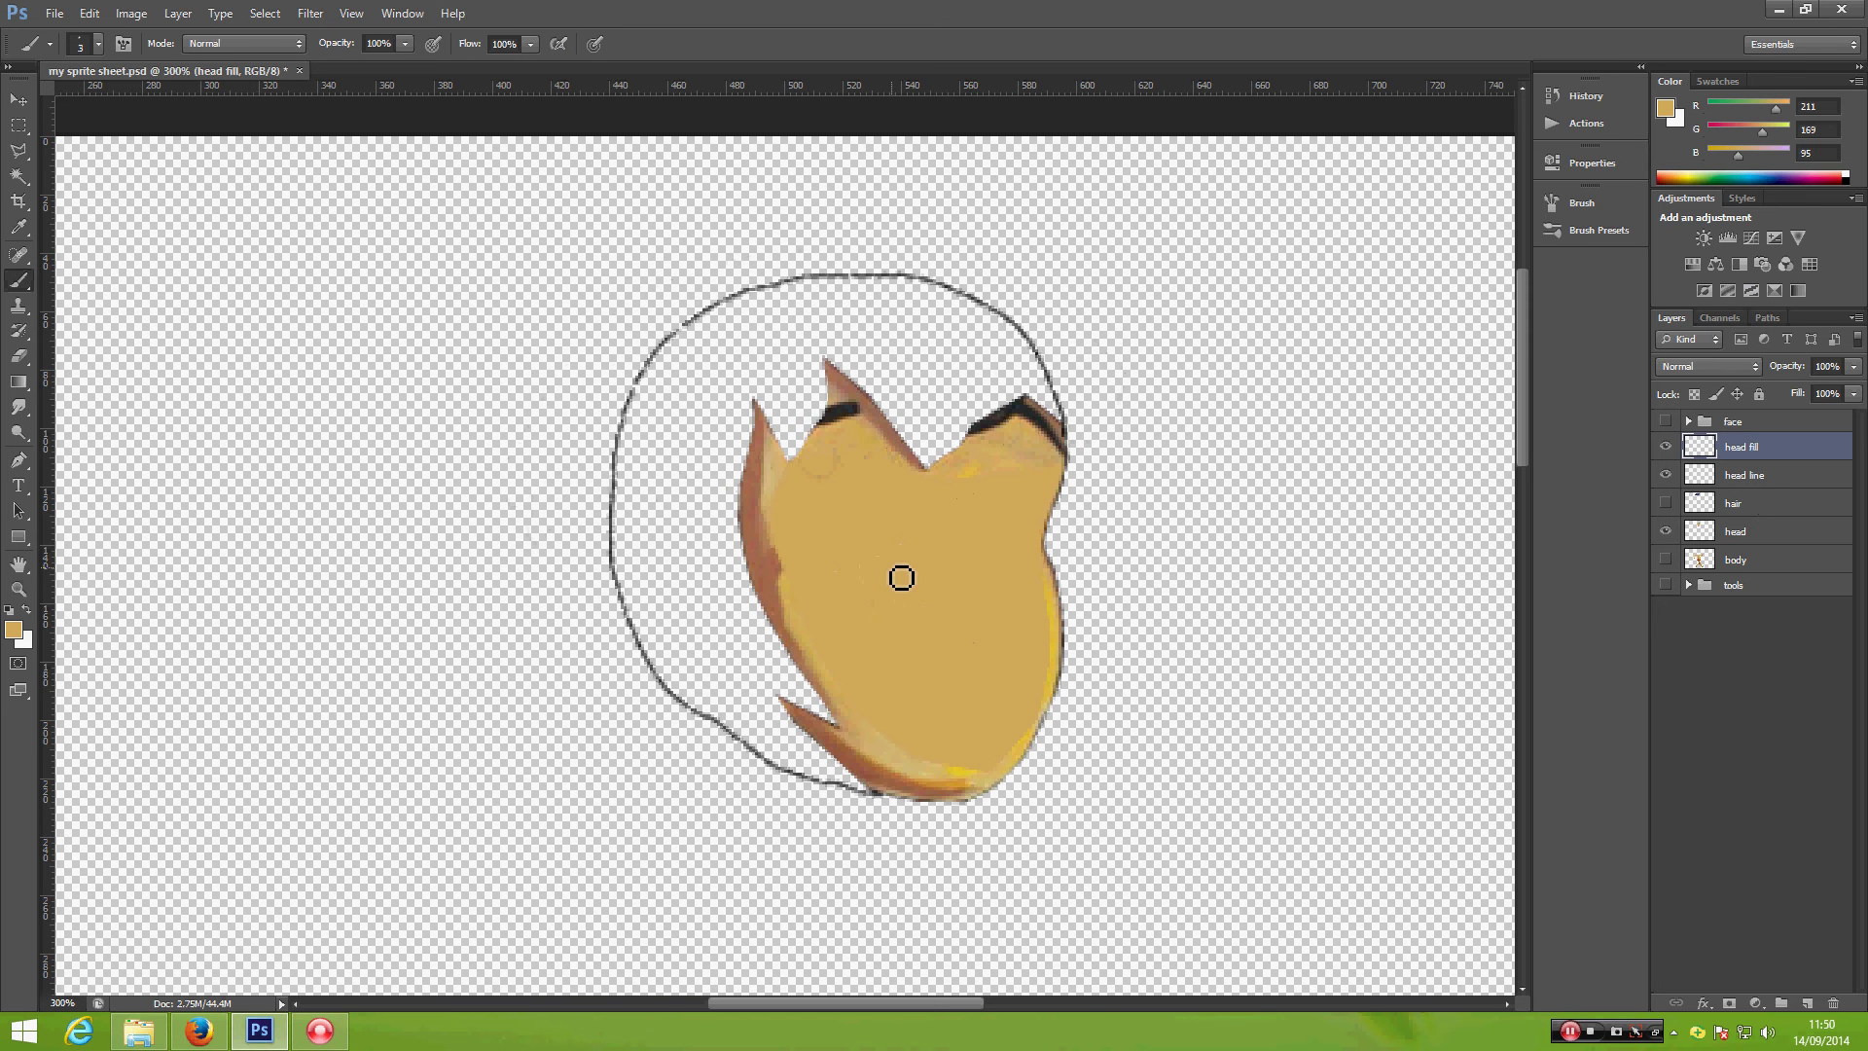
right_click(699, 498)
left_click_drag(732, 531, 737, 529)
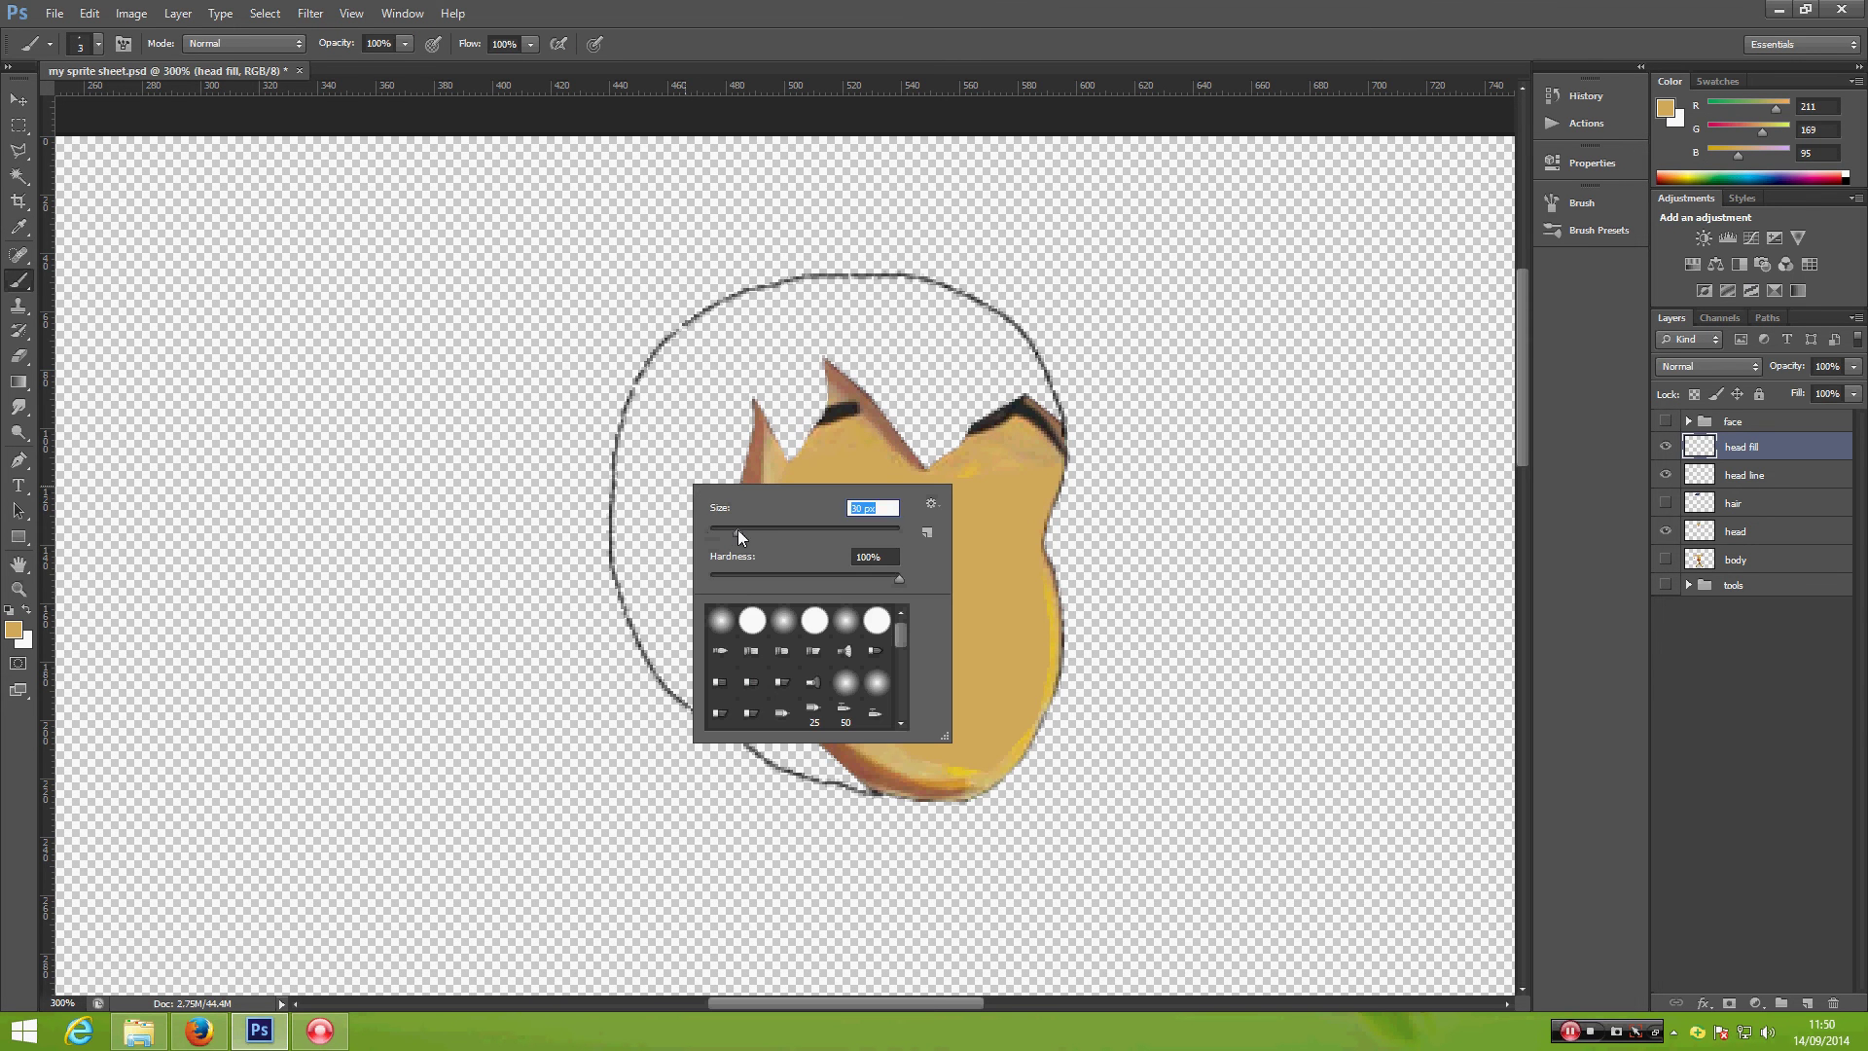
key("Return")
Step: Paint the skin colour across the skull and jaw up to the outline, placing the head fill layer beneath head line
left_click(741, 412)
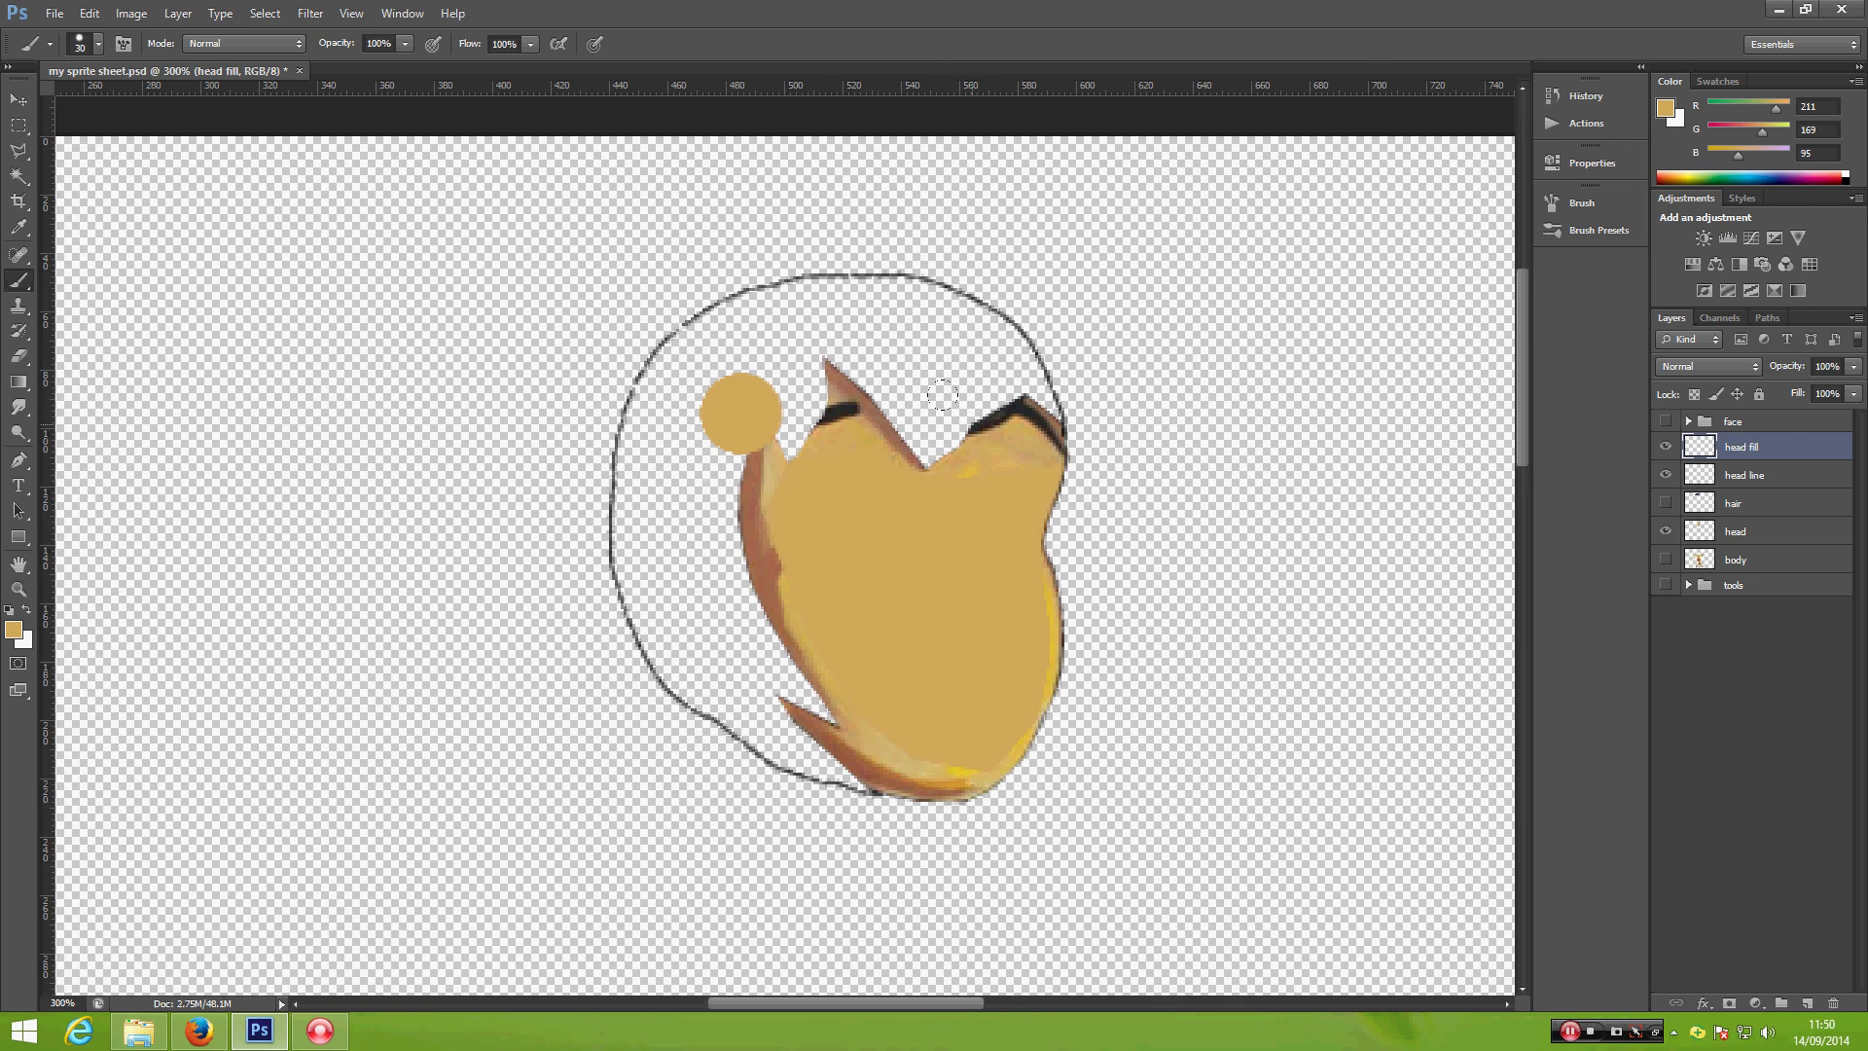
mouse_move(990, 401)
left_mouse_down()
mouse_move(1017, 409)
mouse_move(978, 341)
mouse_move(920, 303)
mouse_move(834, 292)
mouse_move(732, 299)
mouse_move(725, 335)
mouse_move(643, 399)
mouse_move(693, 576)
mouse_move(818, 722)
left_mouse_up()
mouse_move(949, 433)
left_mouse_down()
mouse_move(929, 371)
mouse_move(861, 399)
mouse_move(779, 394)
mouse_move(730, 574)
mouse_move(708, 497)
mouse_move(686, 531)
left_mouse_up()
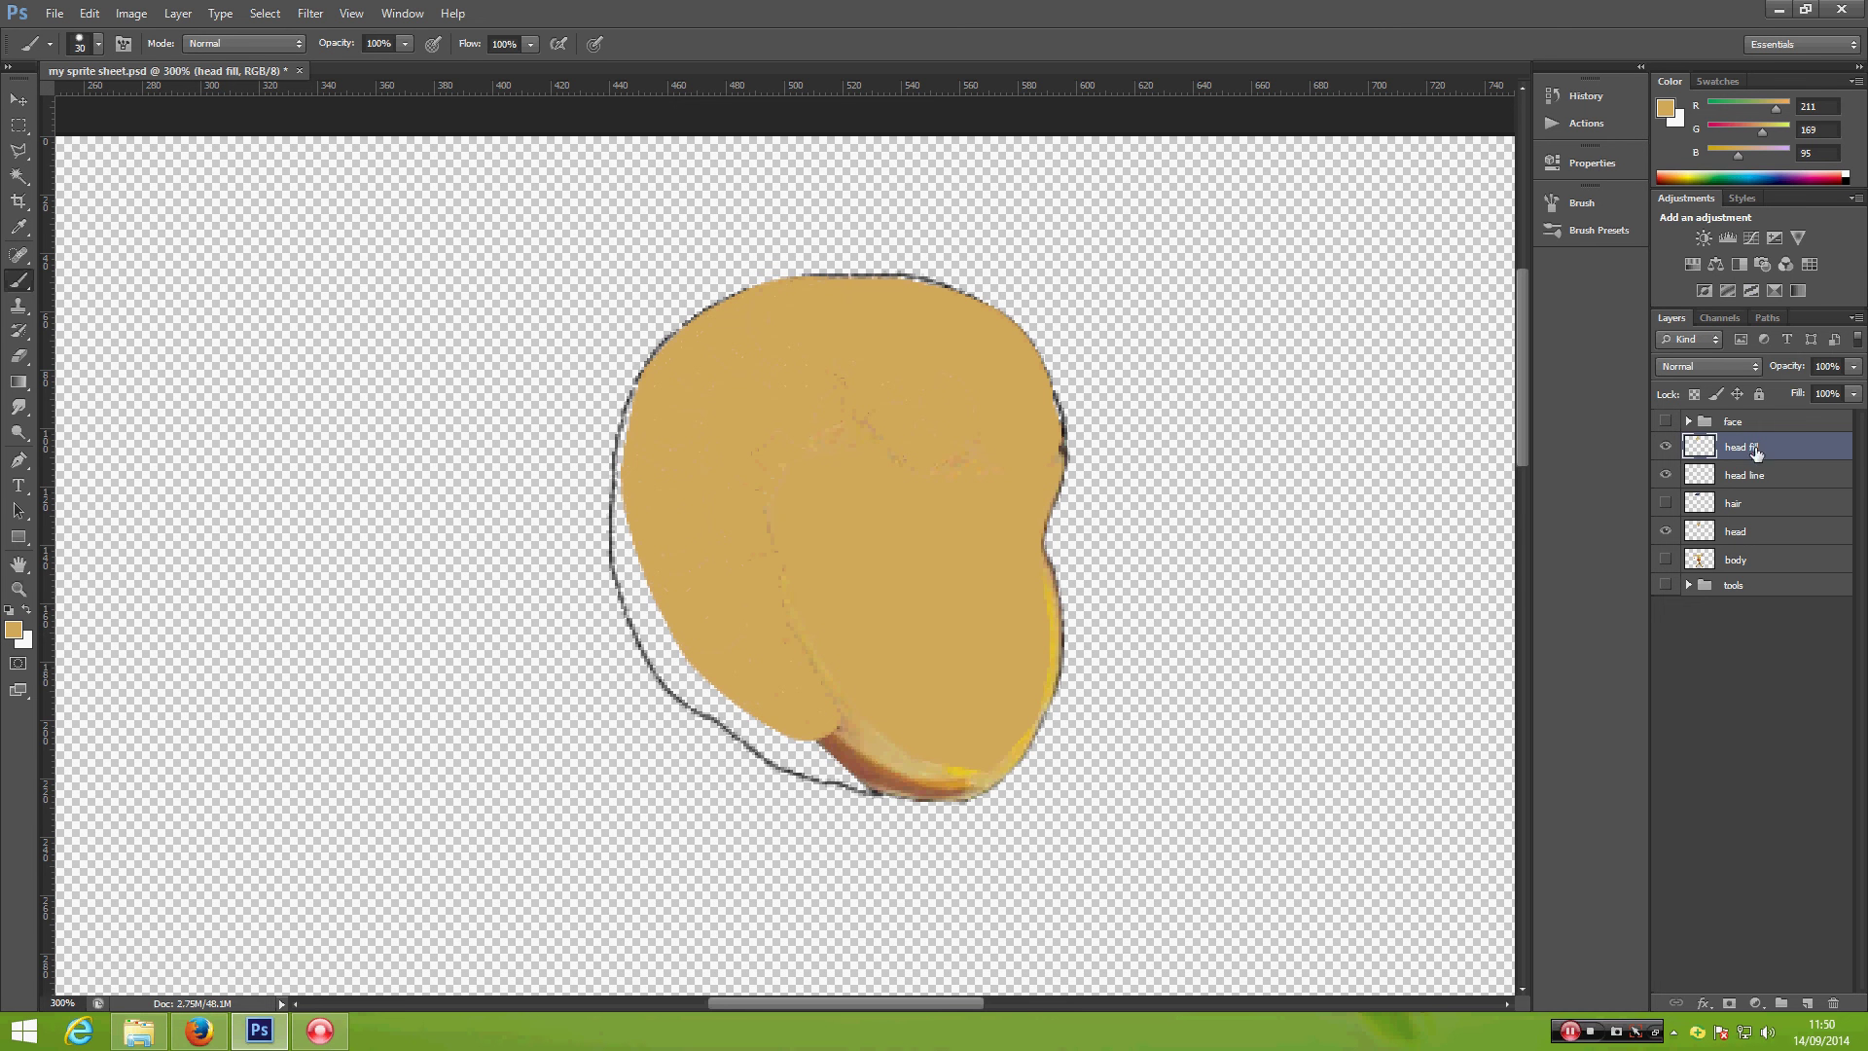
left_click_drag(1748, 446, 1741, 481)
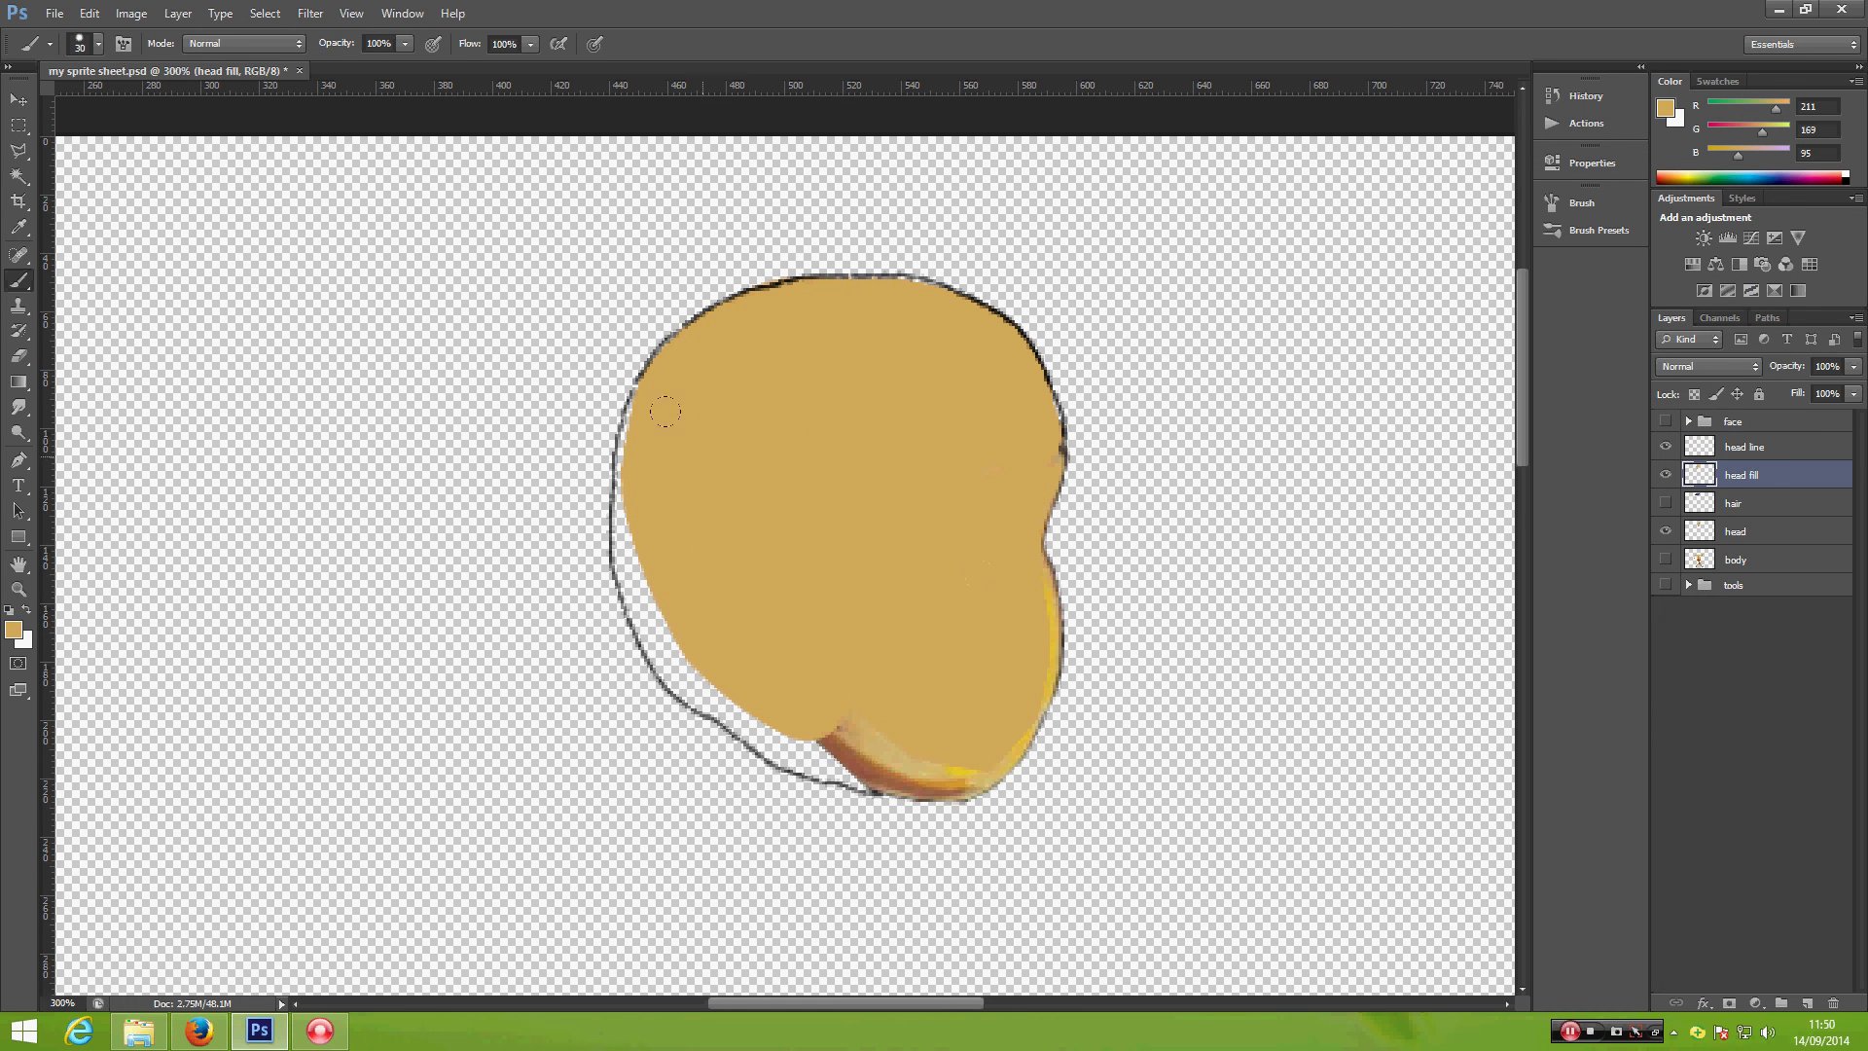
mouse_move(648, 529)
left_mouse_down()
mouse_move(740, 667)
mouse_move(913, 734)
mouse_move(882, 695)
mouse_move(853, 718)
mouse_move(787, 702)
mouse_move(662, 619)
mouse_move(624, 527)
mouse_move(646, 374)
left_mouse_up()
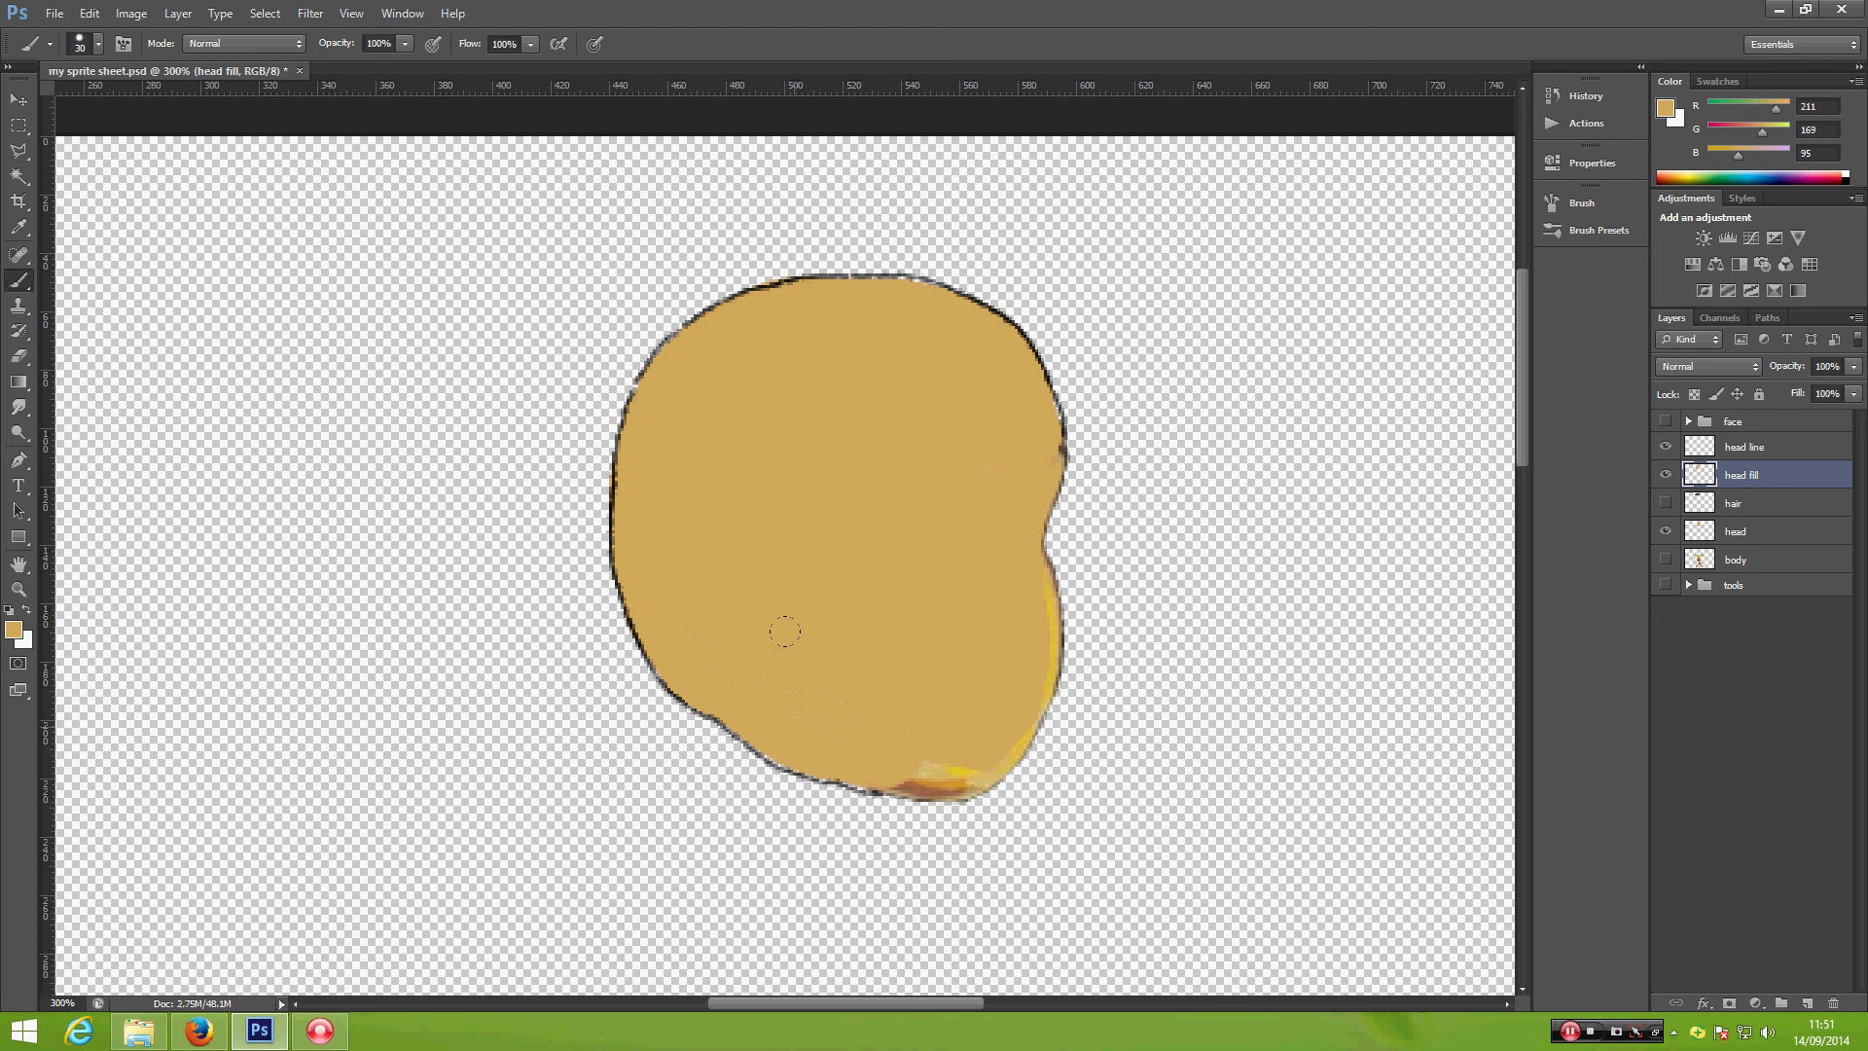
Step: Merge the head line and head fill layers and rename the result as new head
left_click(1742, 450)
left_click(1745, 477)
left_click(1748, 449)
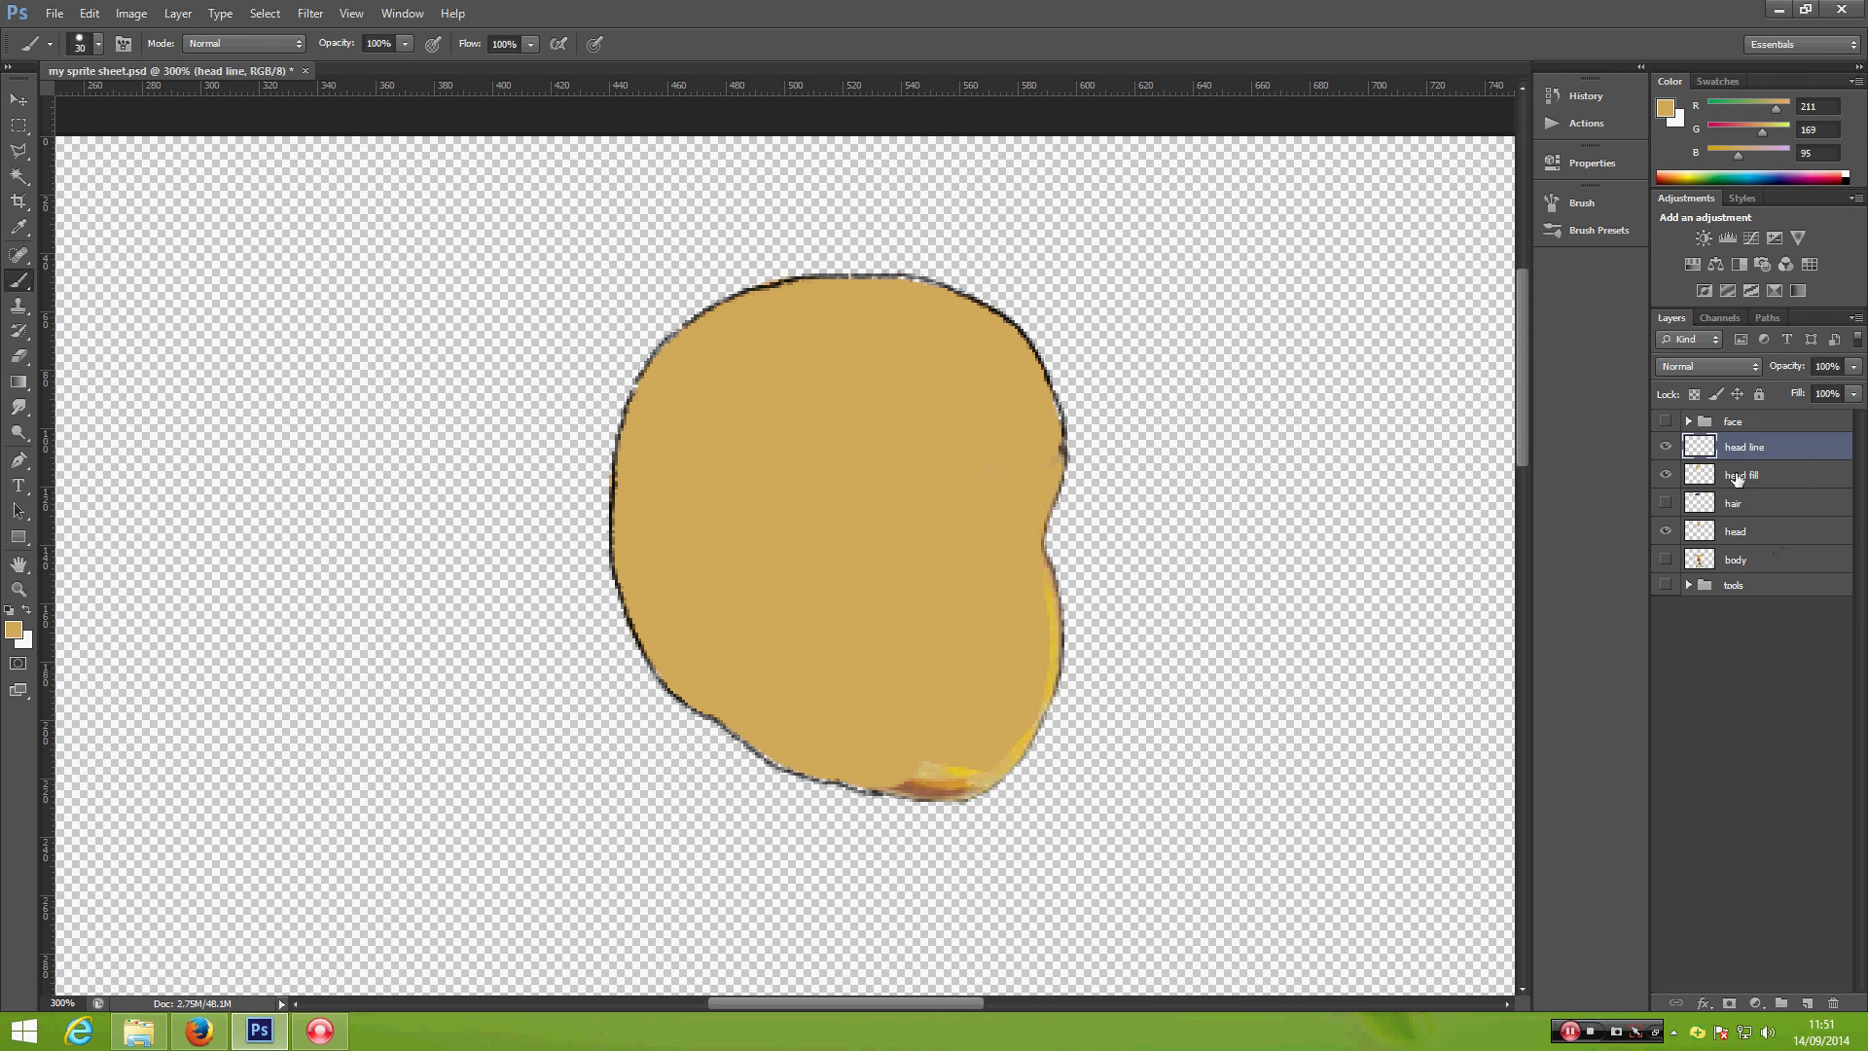
left_click(1737, 476, "shift")
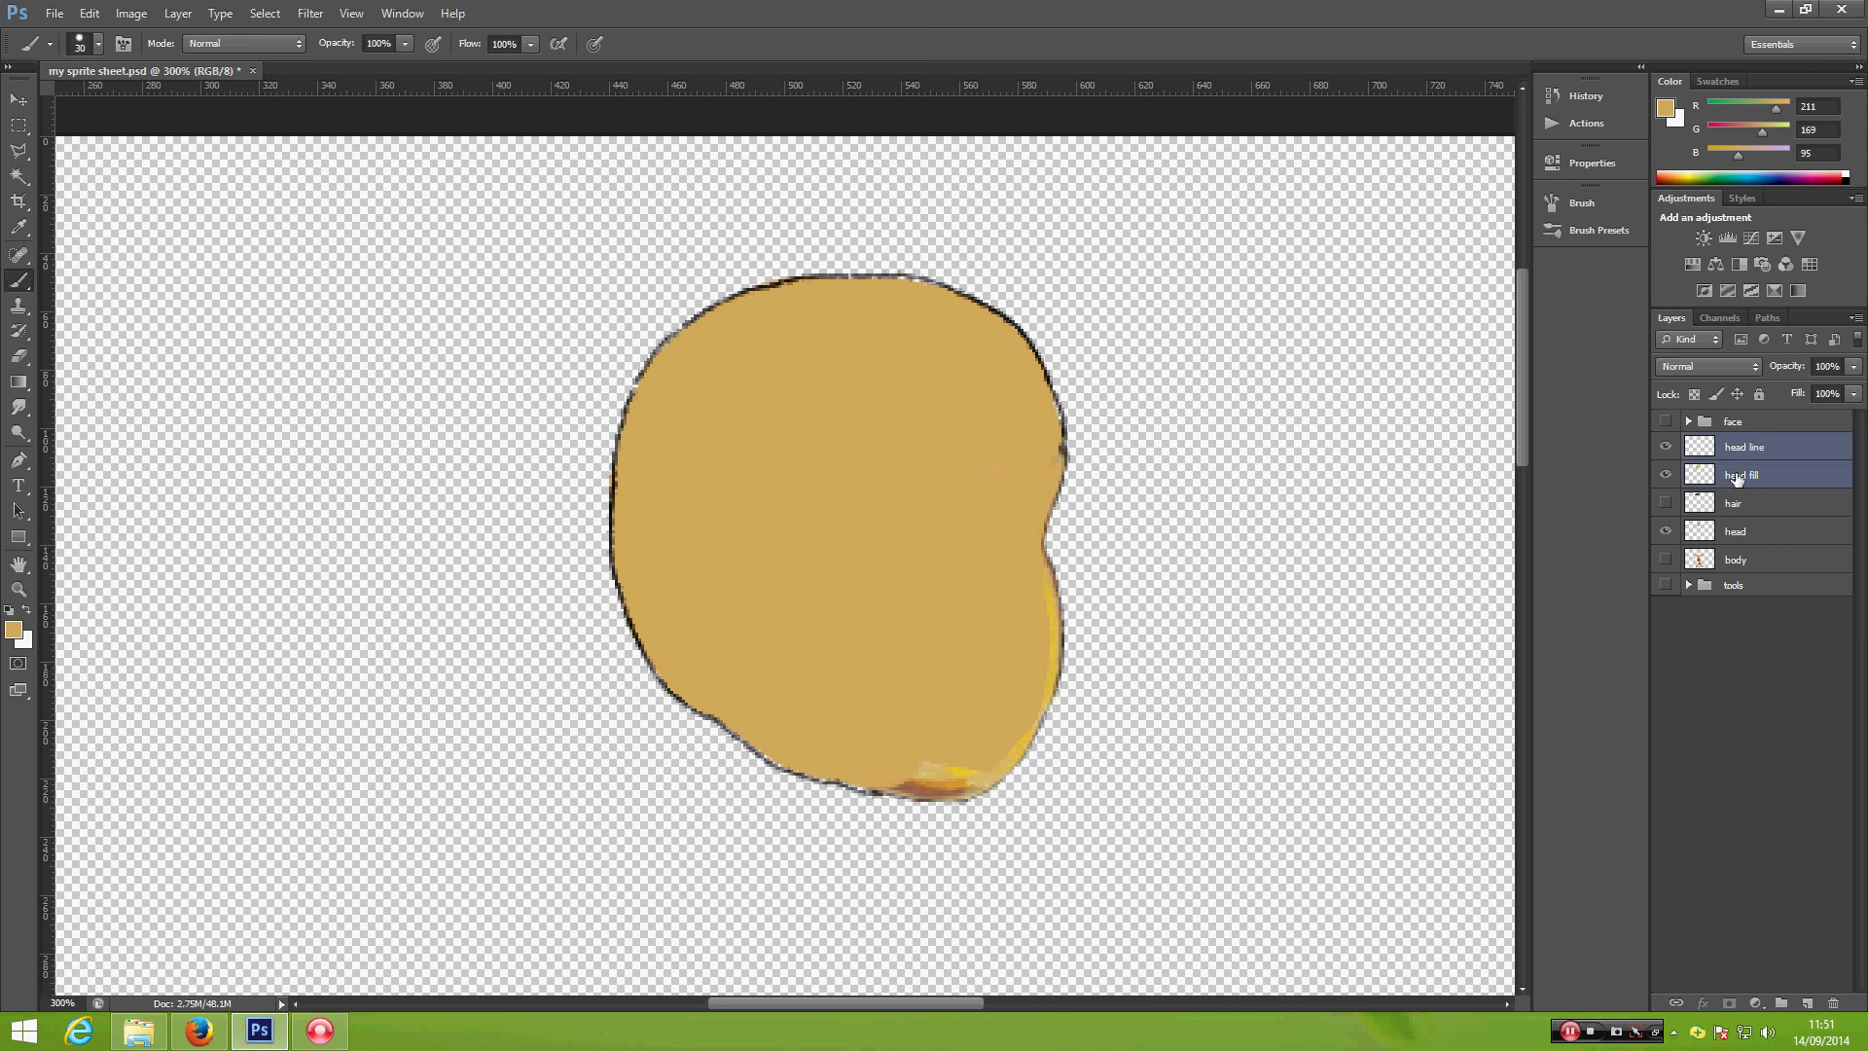
key("ctrl+e")
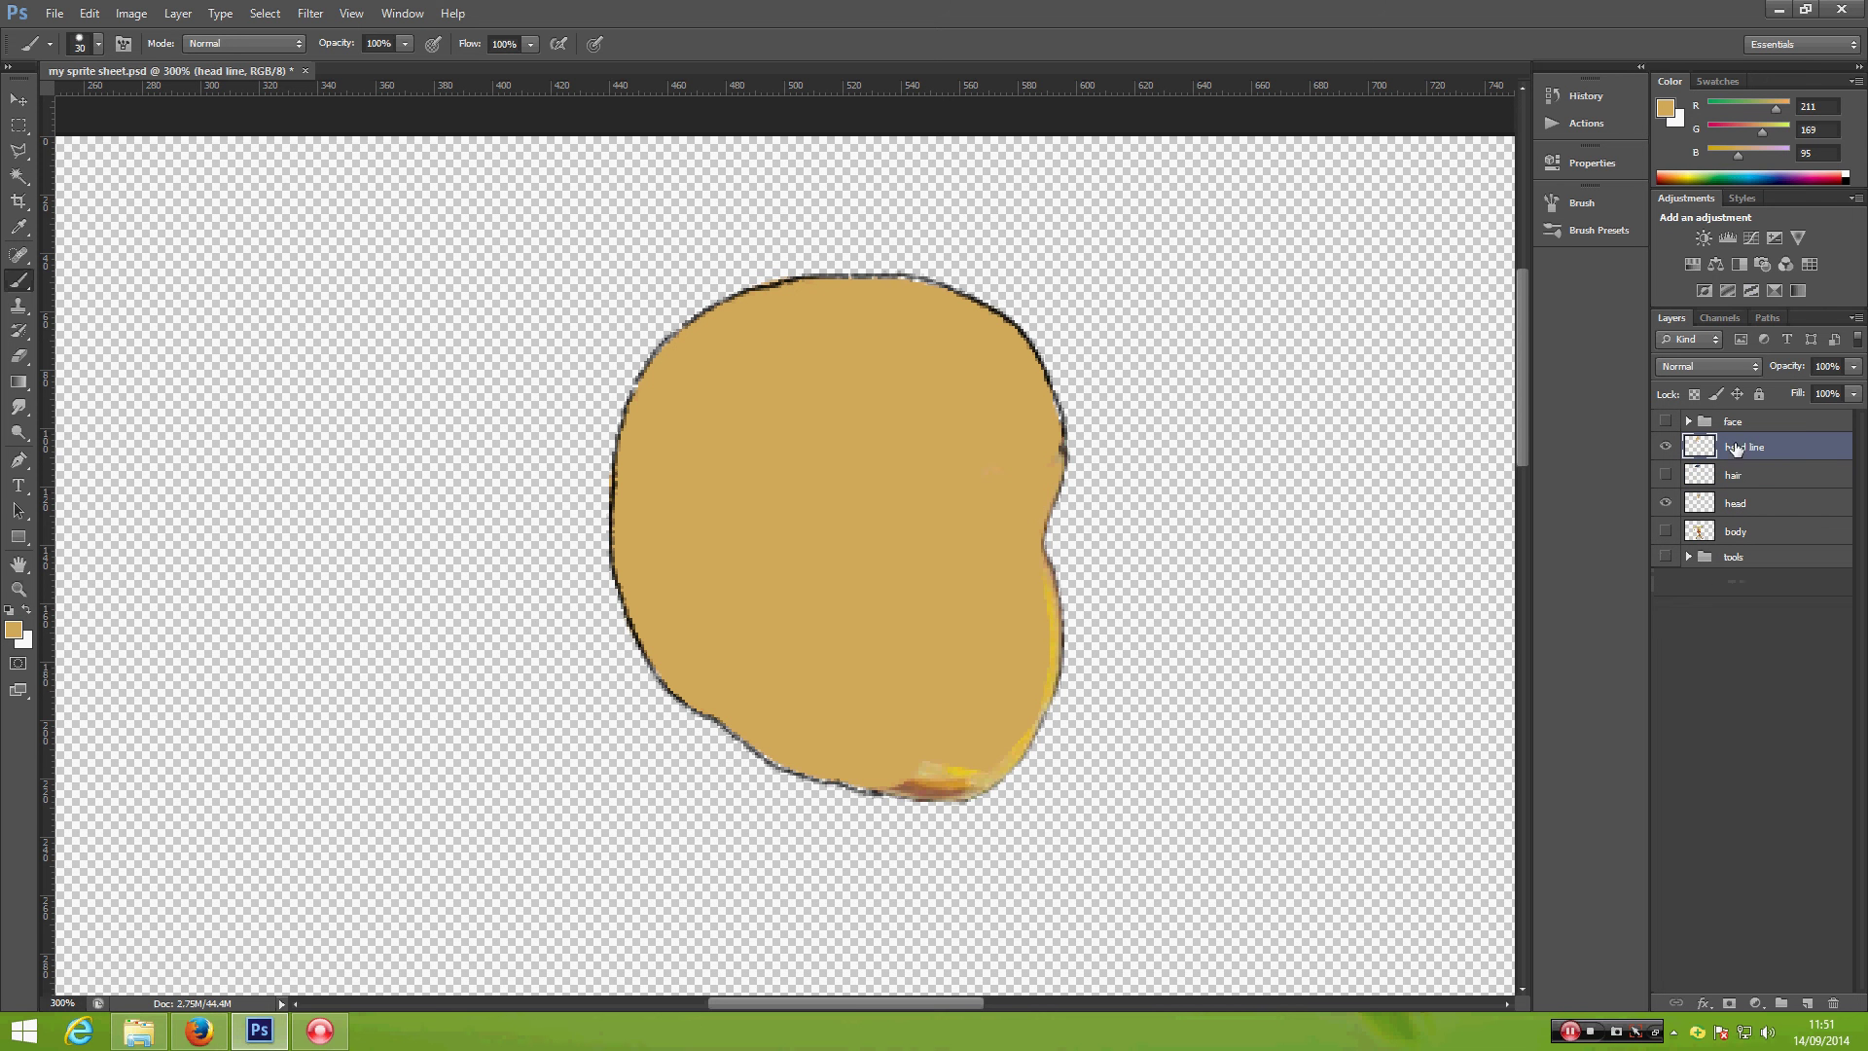
double_click(1740, 451)
type("new head")
key("Return")
Step: Move the hair layer above new head and make it visible
left_click(1666, 422)
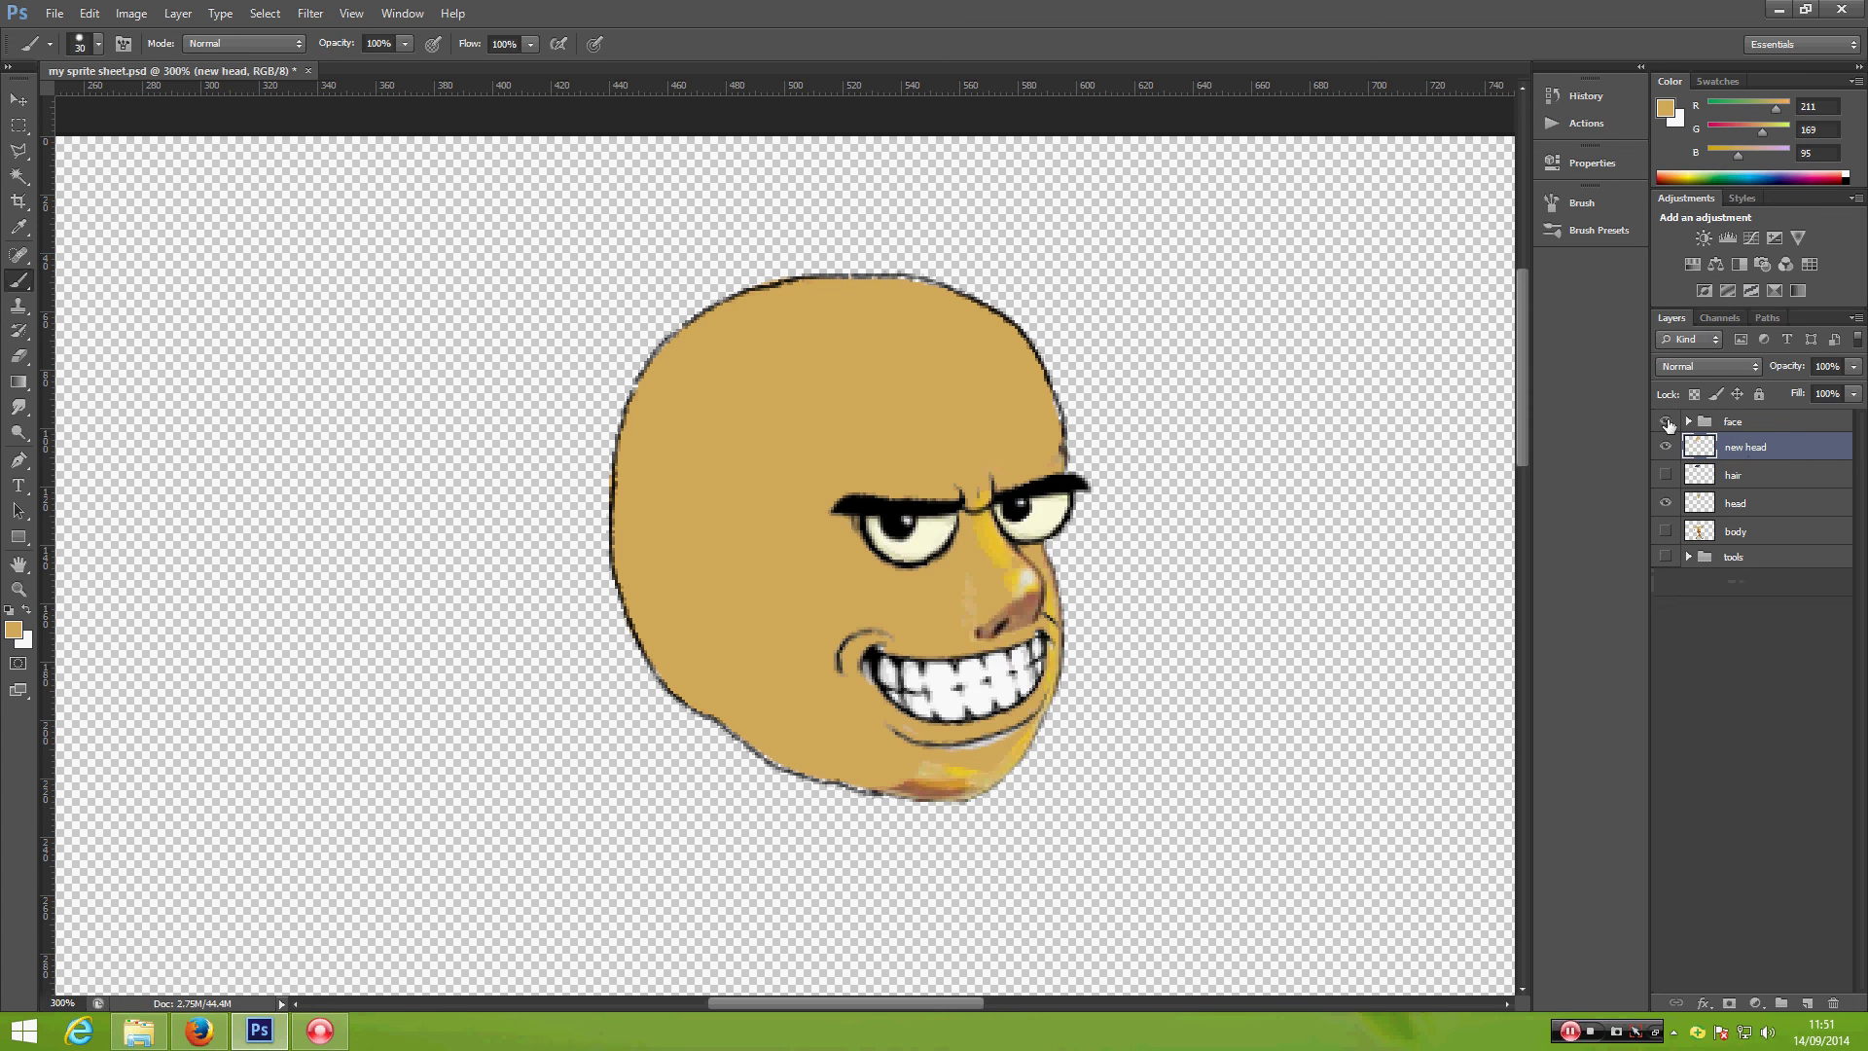
left_click(1666, 421)
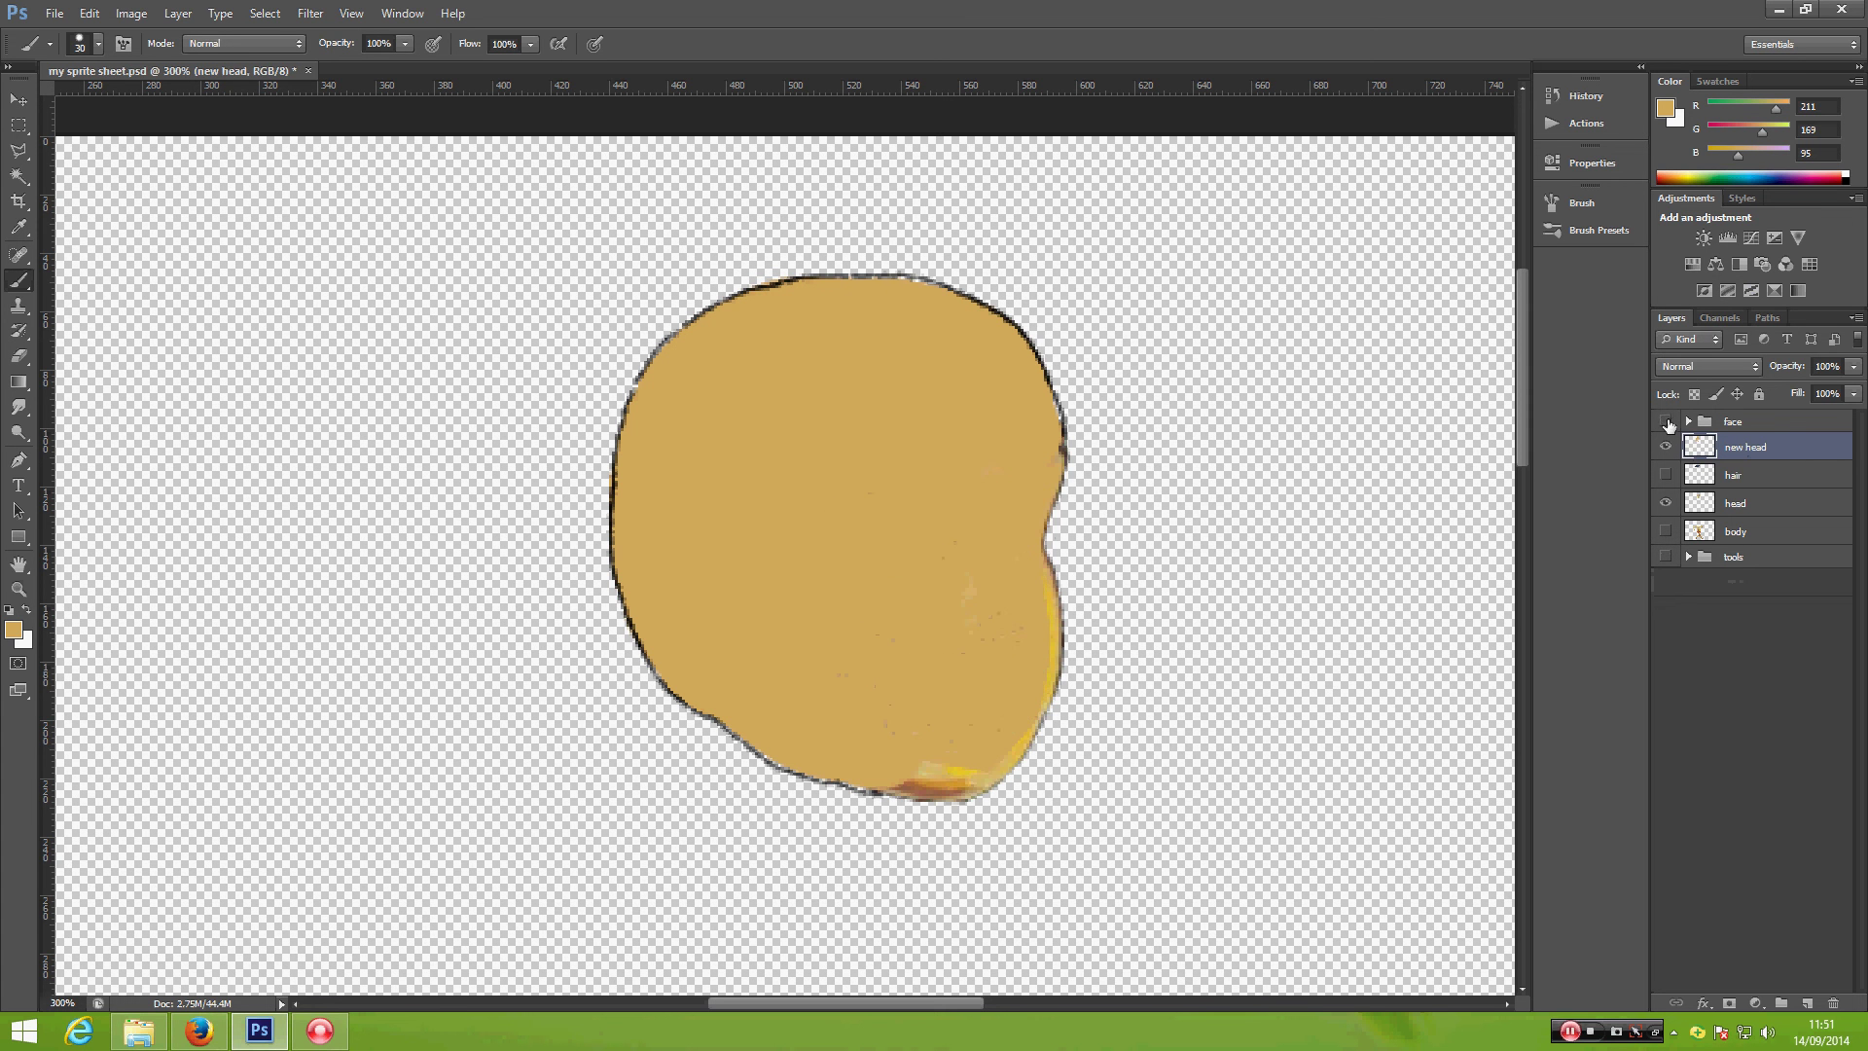
left_click(1664, 475)
left_click(1664, 475)
double_click(1734, 475)
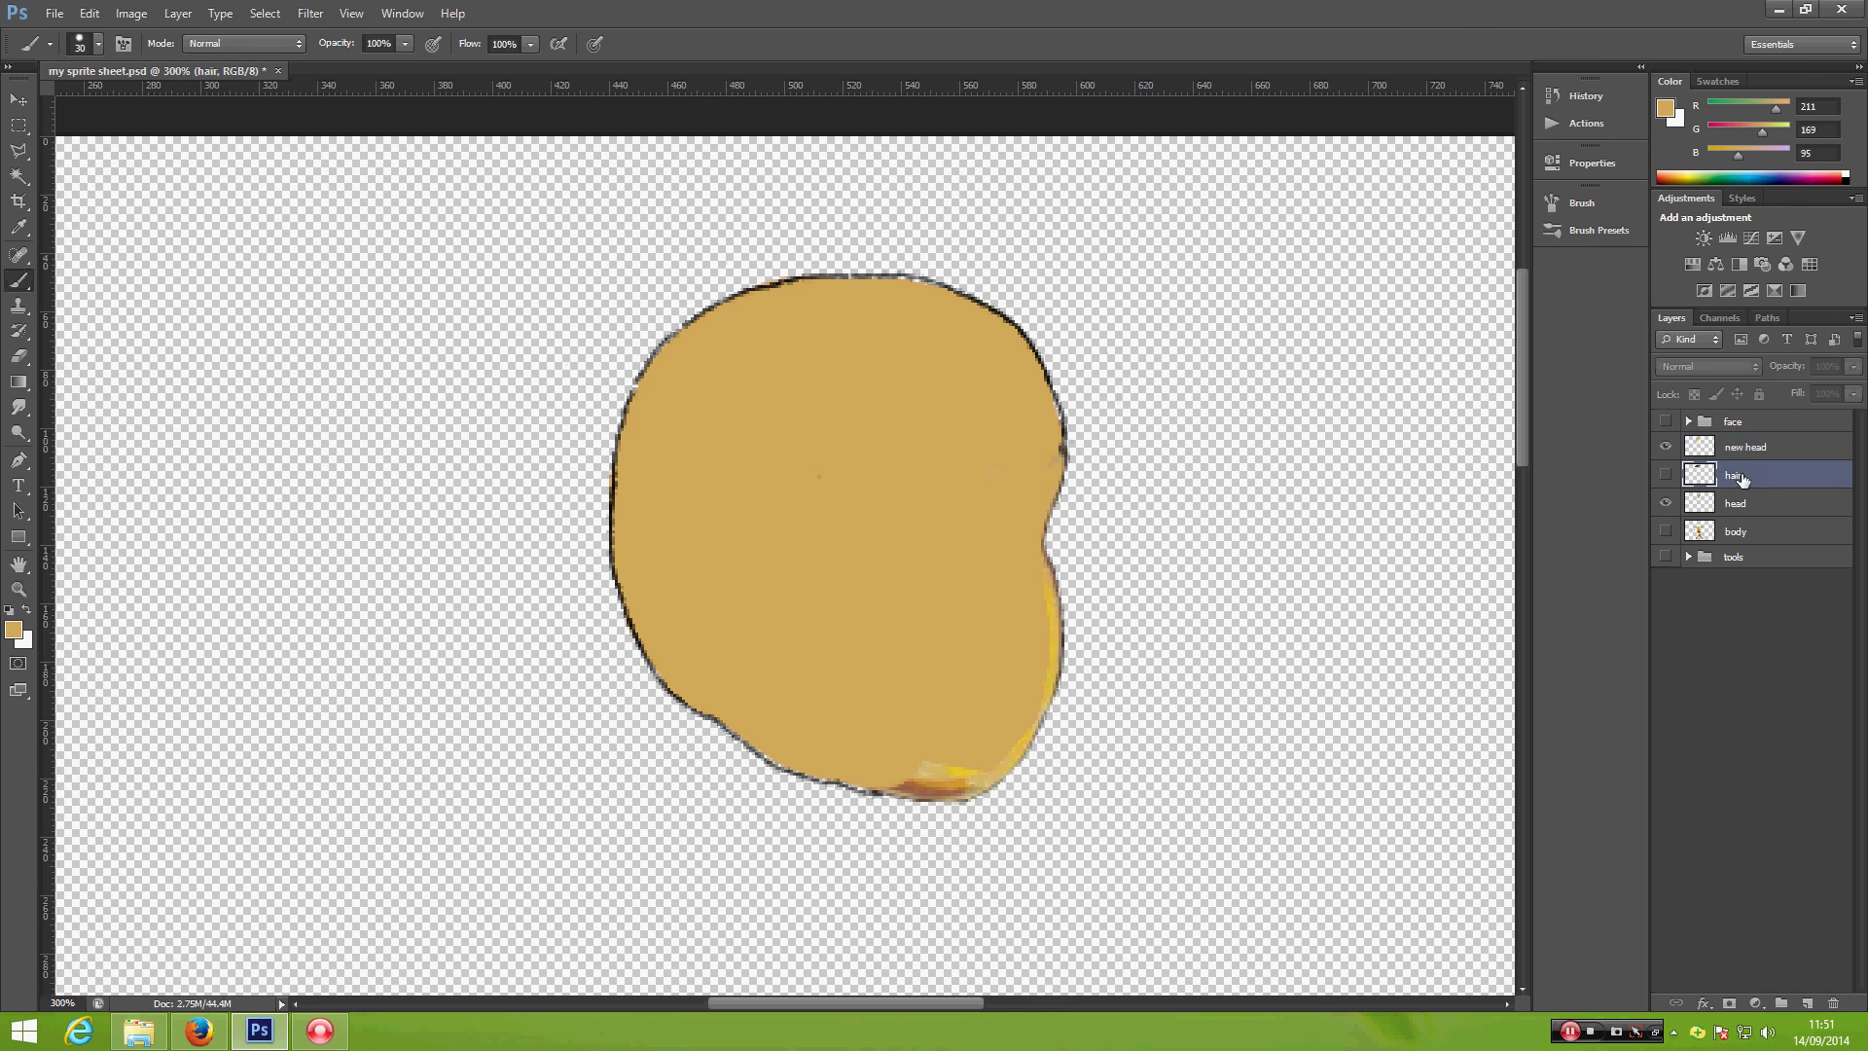
key("Return")
left_click_drag(1775, 460, 1770, 436)
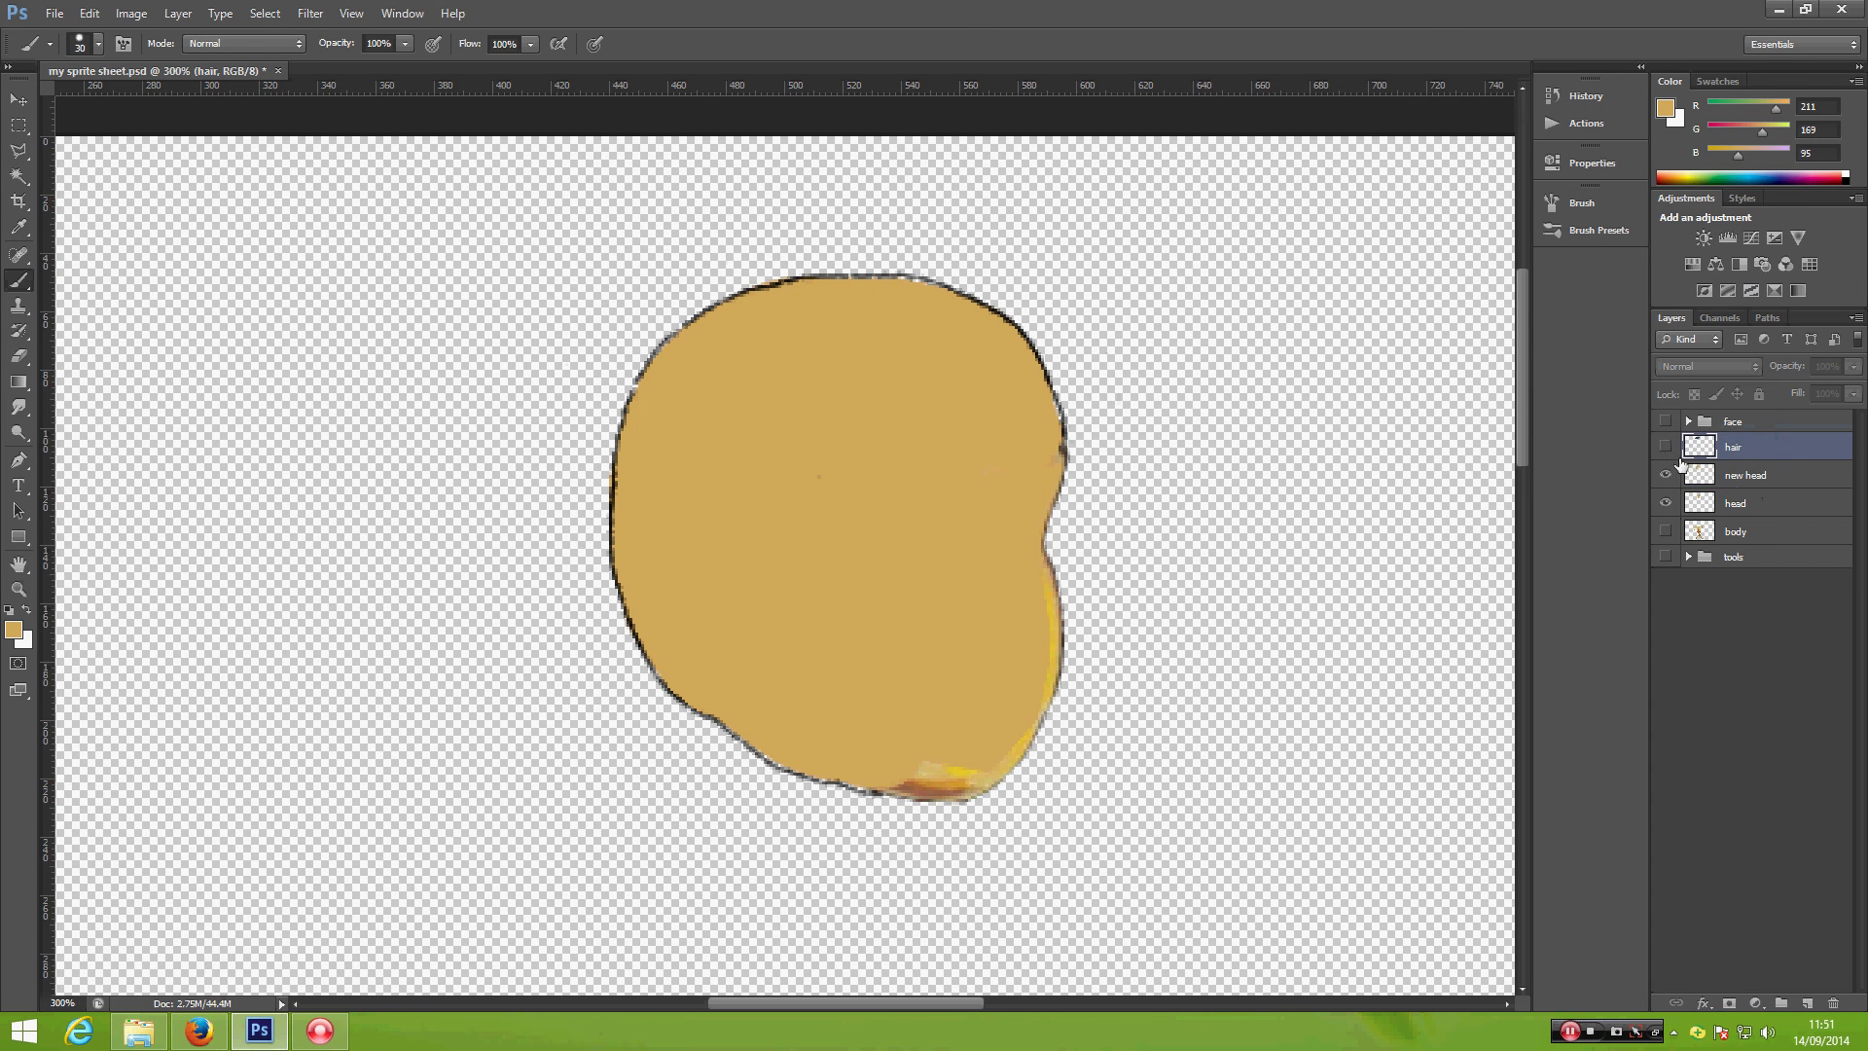
left_click(1666, 446)
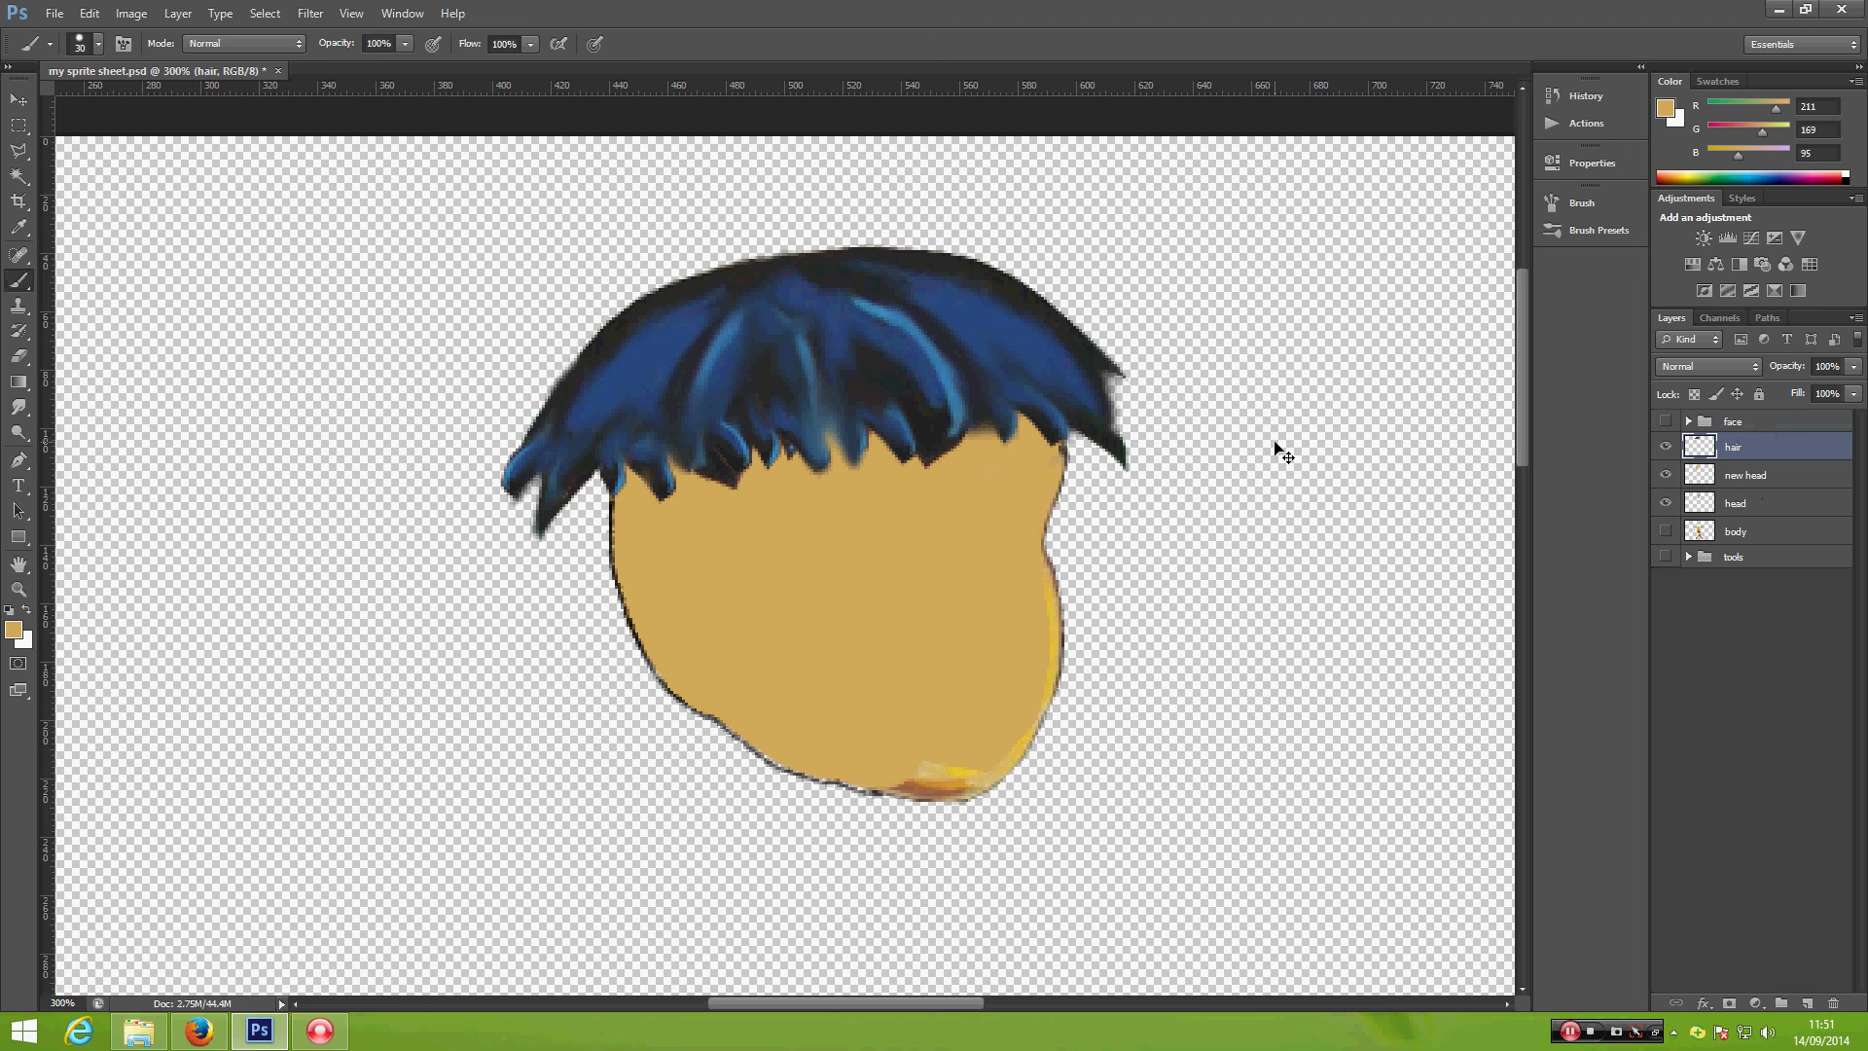
Step: Narrow the hair from both sides to about 78% width so it fits the new skull
key("ctrl+t")
left_click_drag(501, 397, 586, 402)
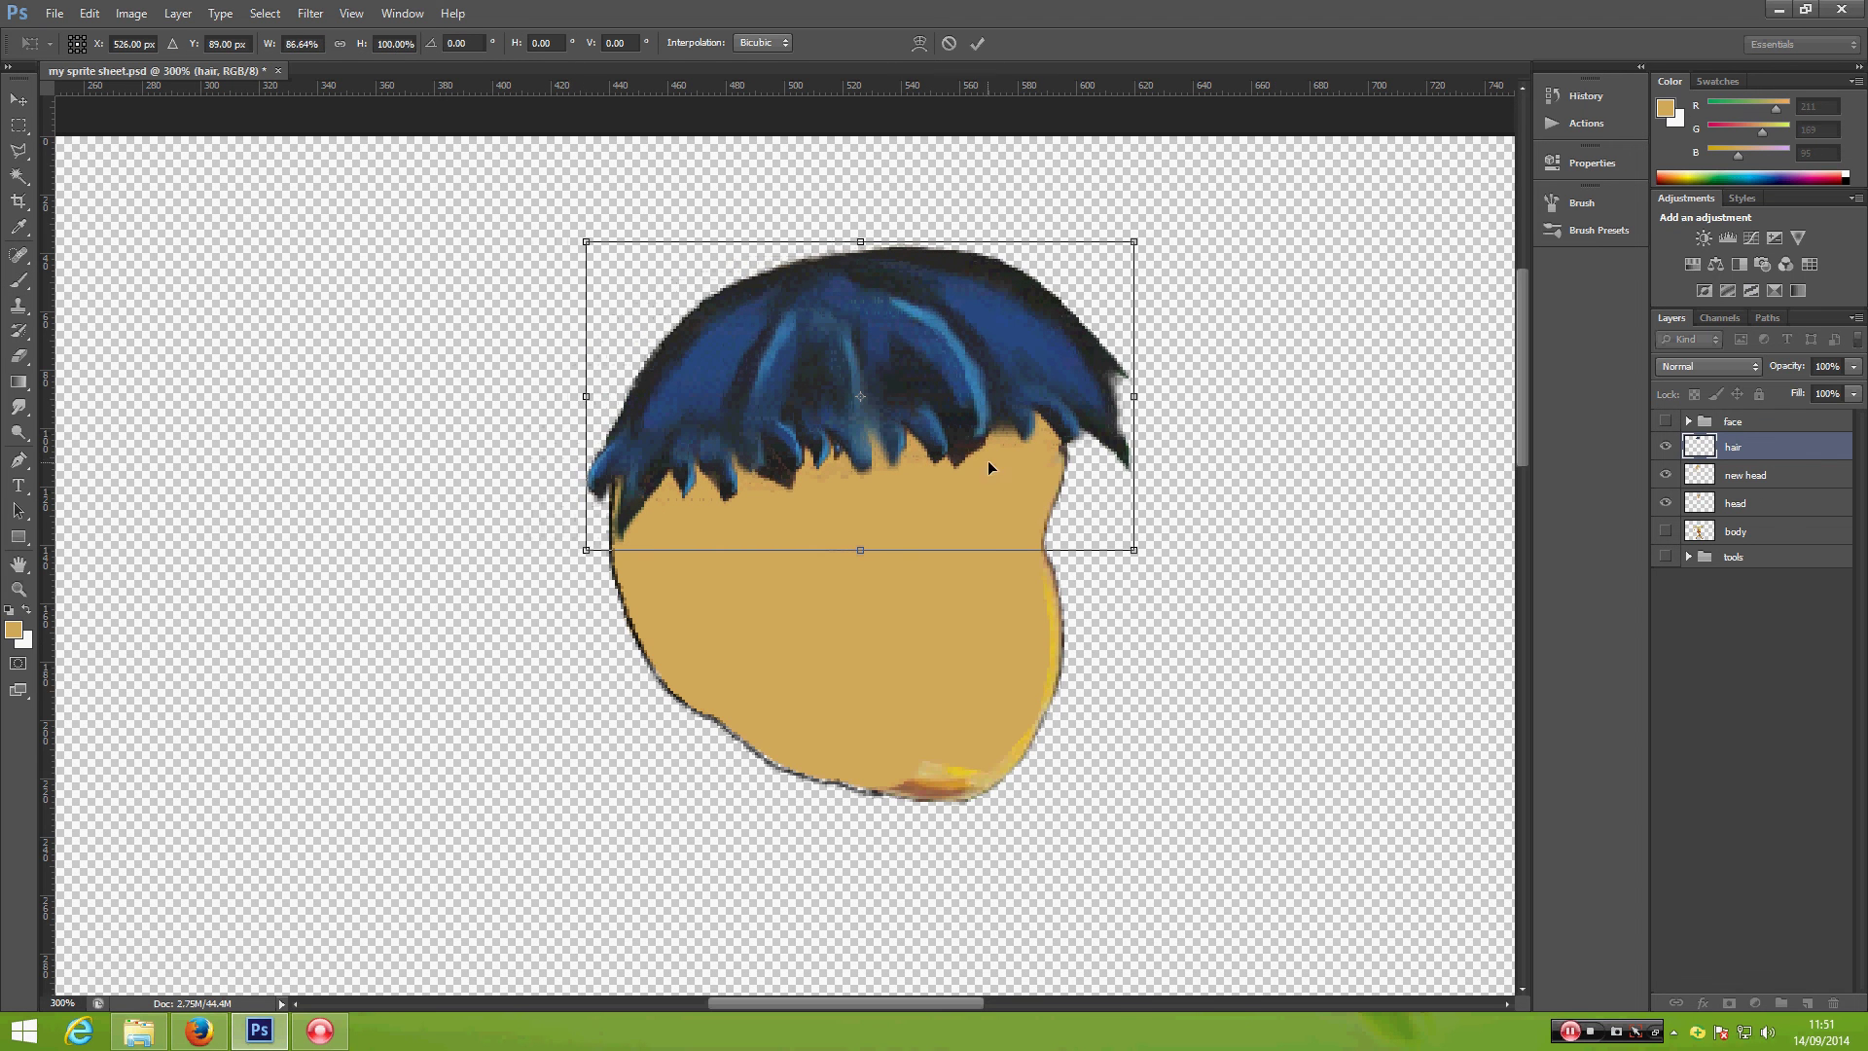
left_click_drag(1135, 400, 1082, 406)
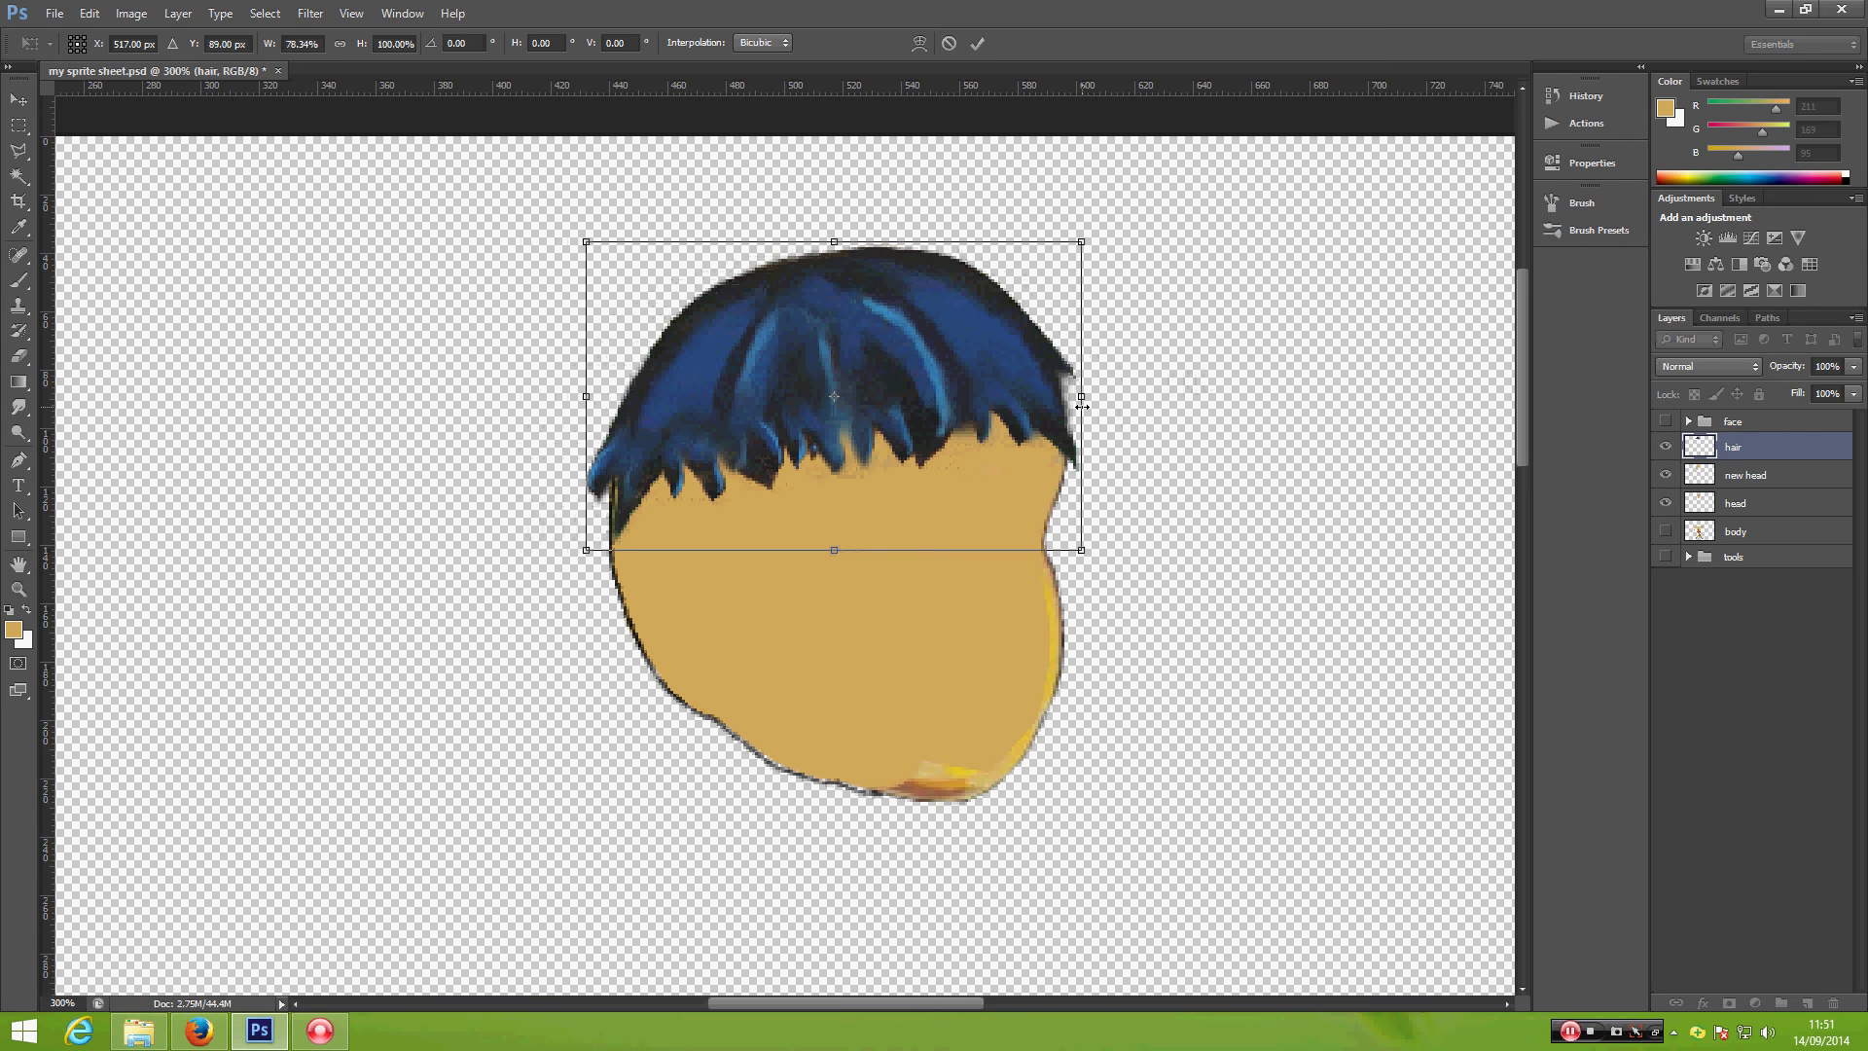
key("Return")
key("b")
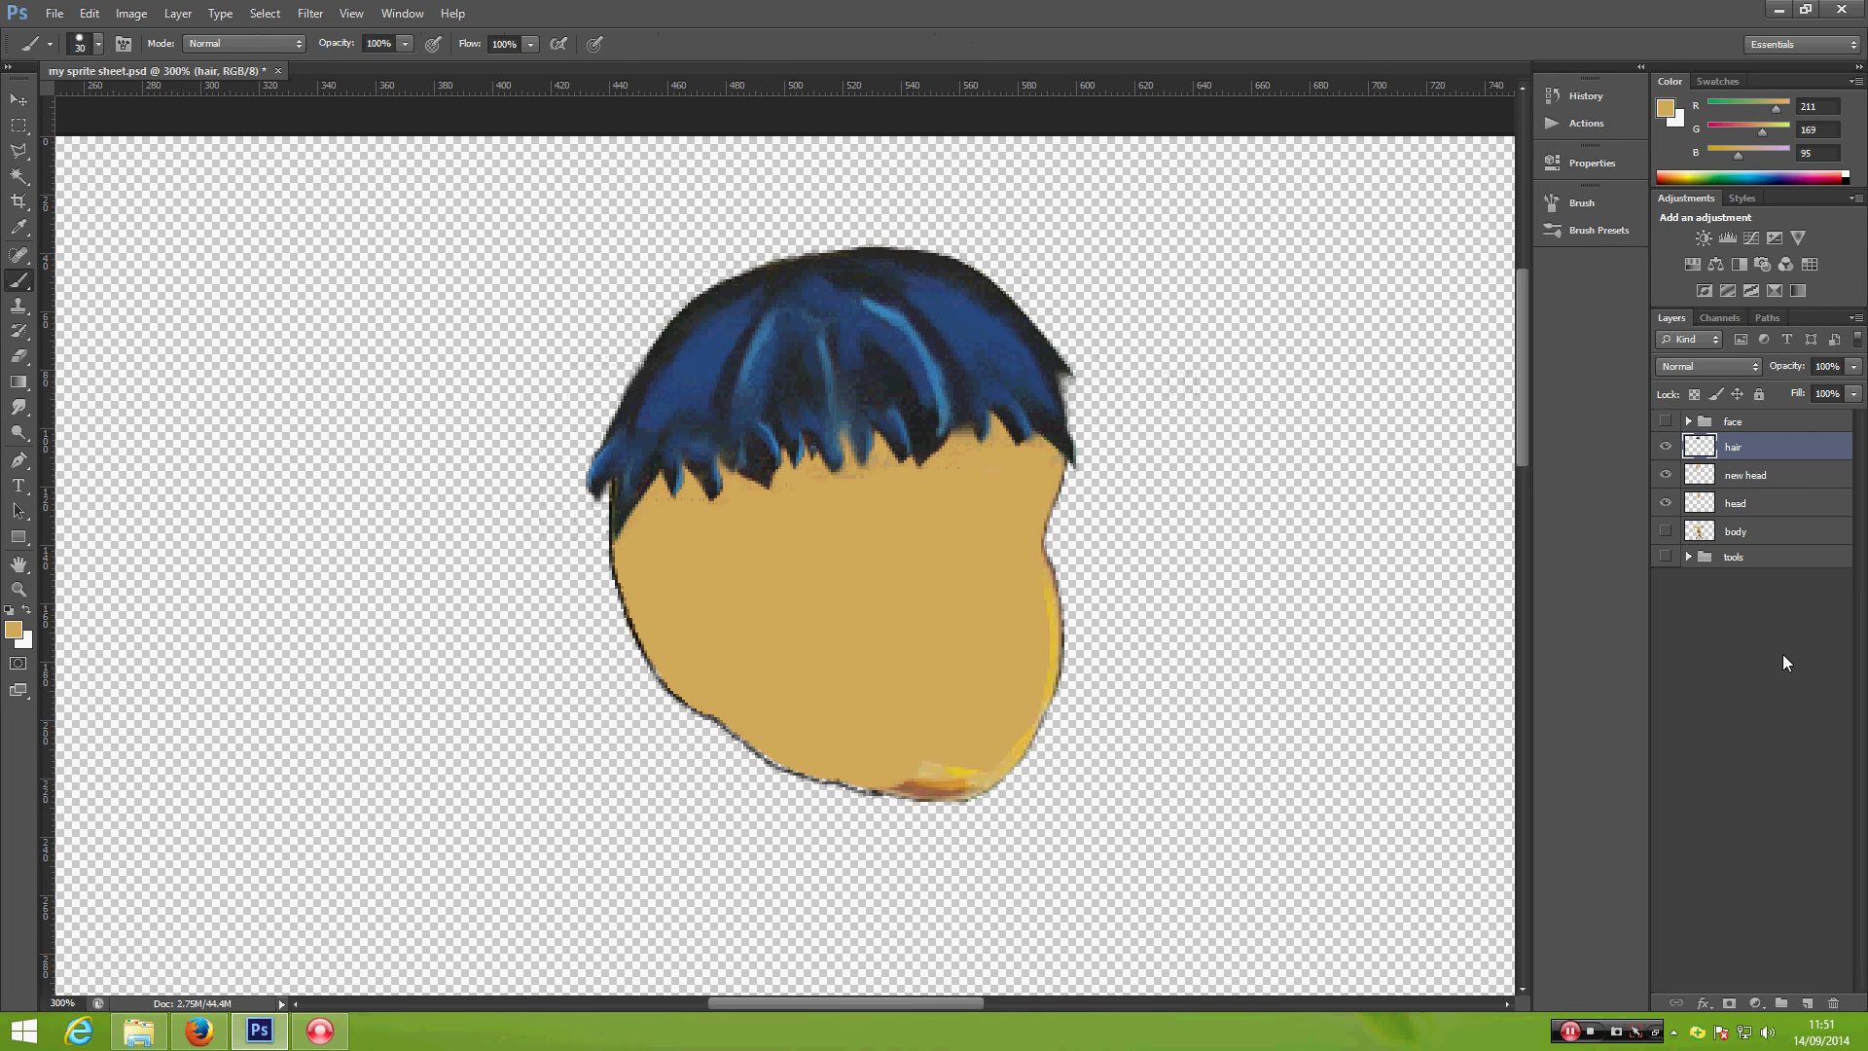
Step: Toggle the face group's visibility to compare the head with and without its features, leaving the face shown
left_click(1667, 422)
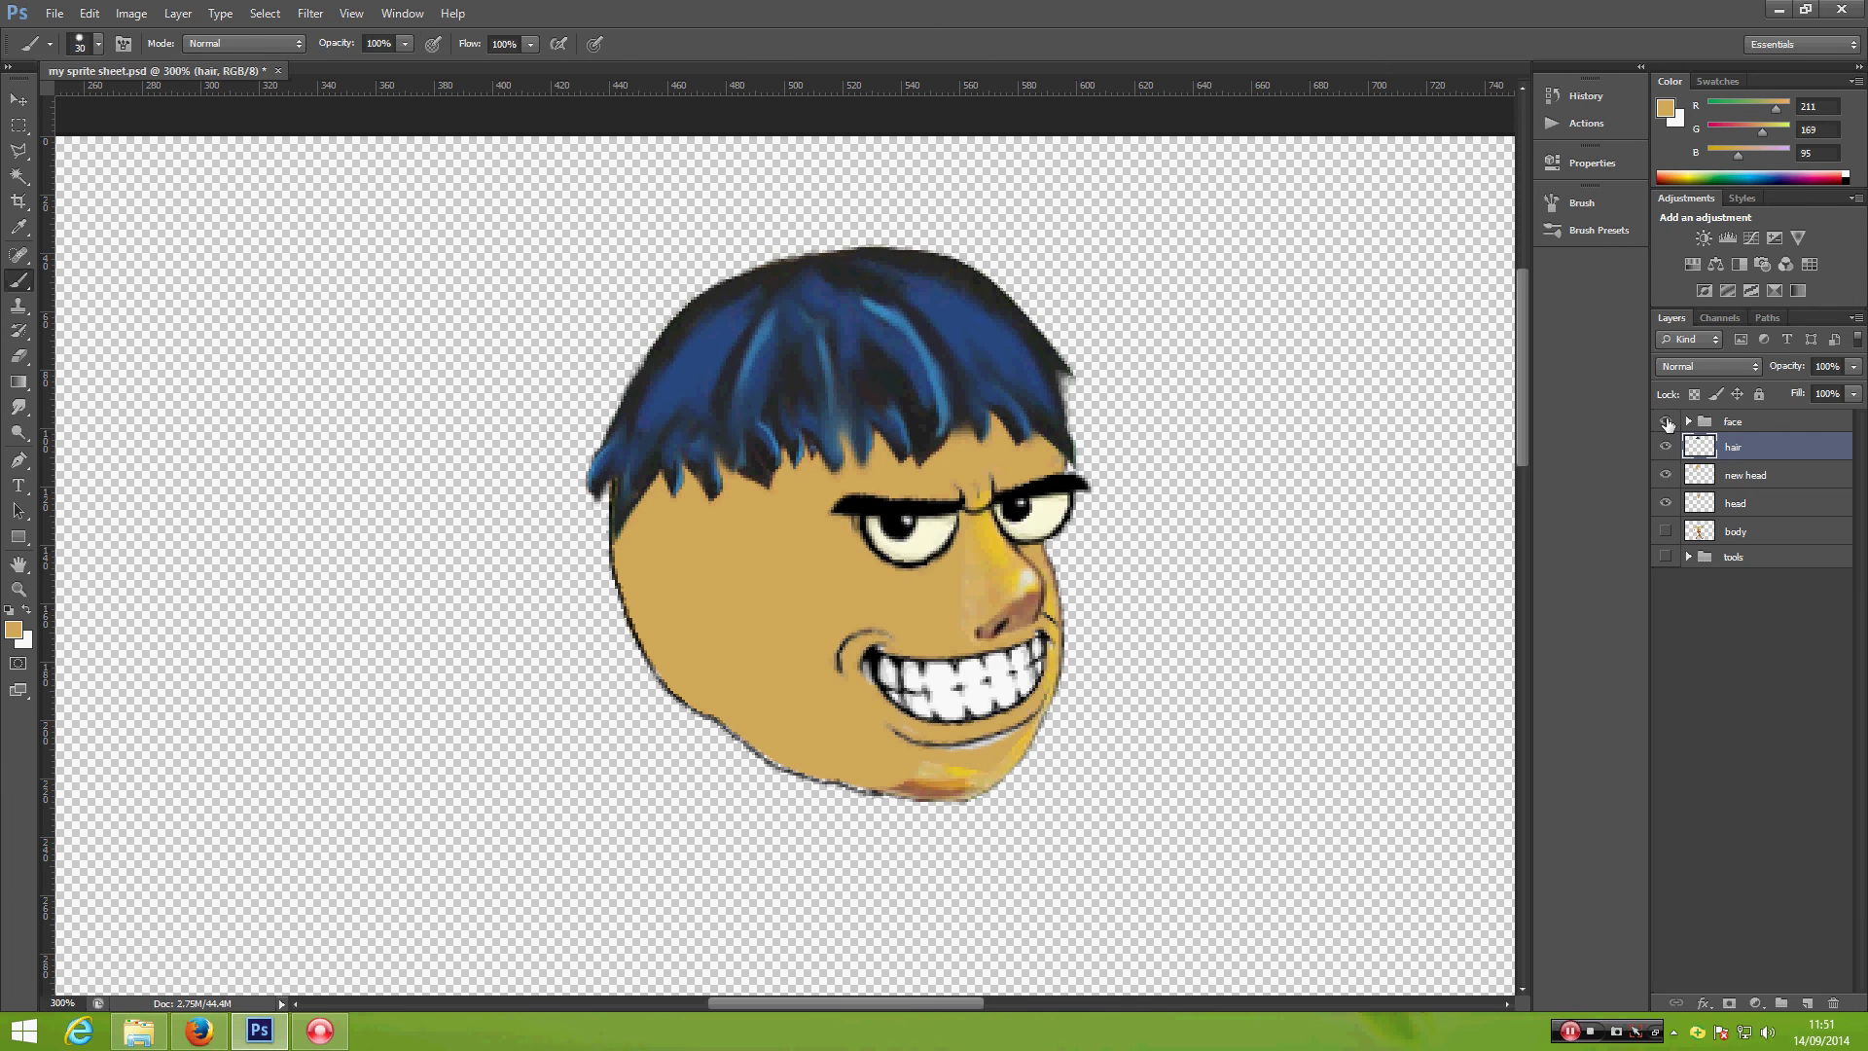
left_click(1667, 422)
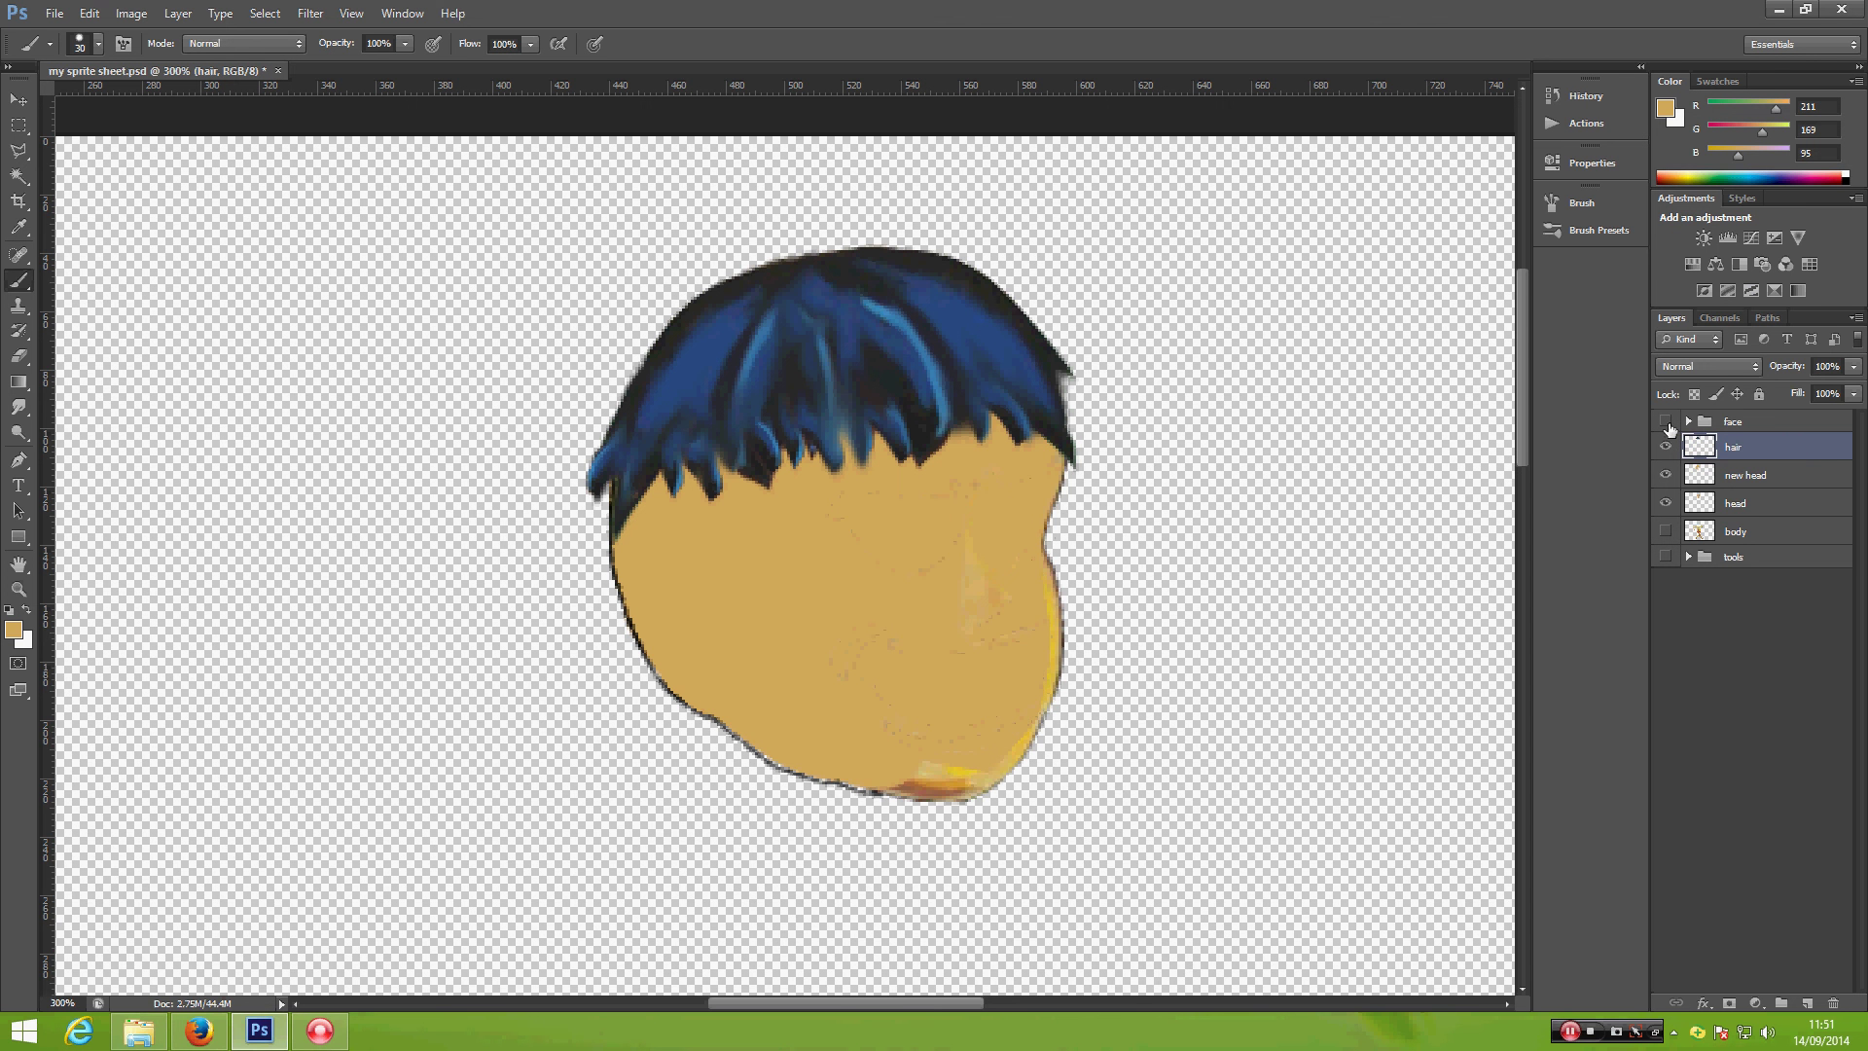
left_click(1667, 422)
left_click(1666, 422)
left_click(1667, 422)
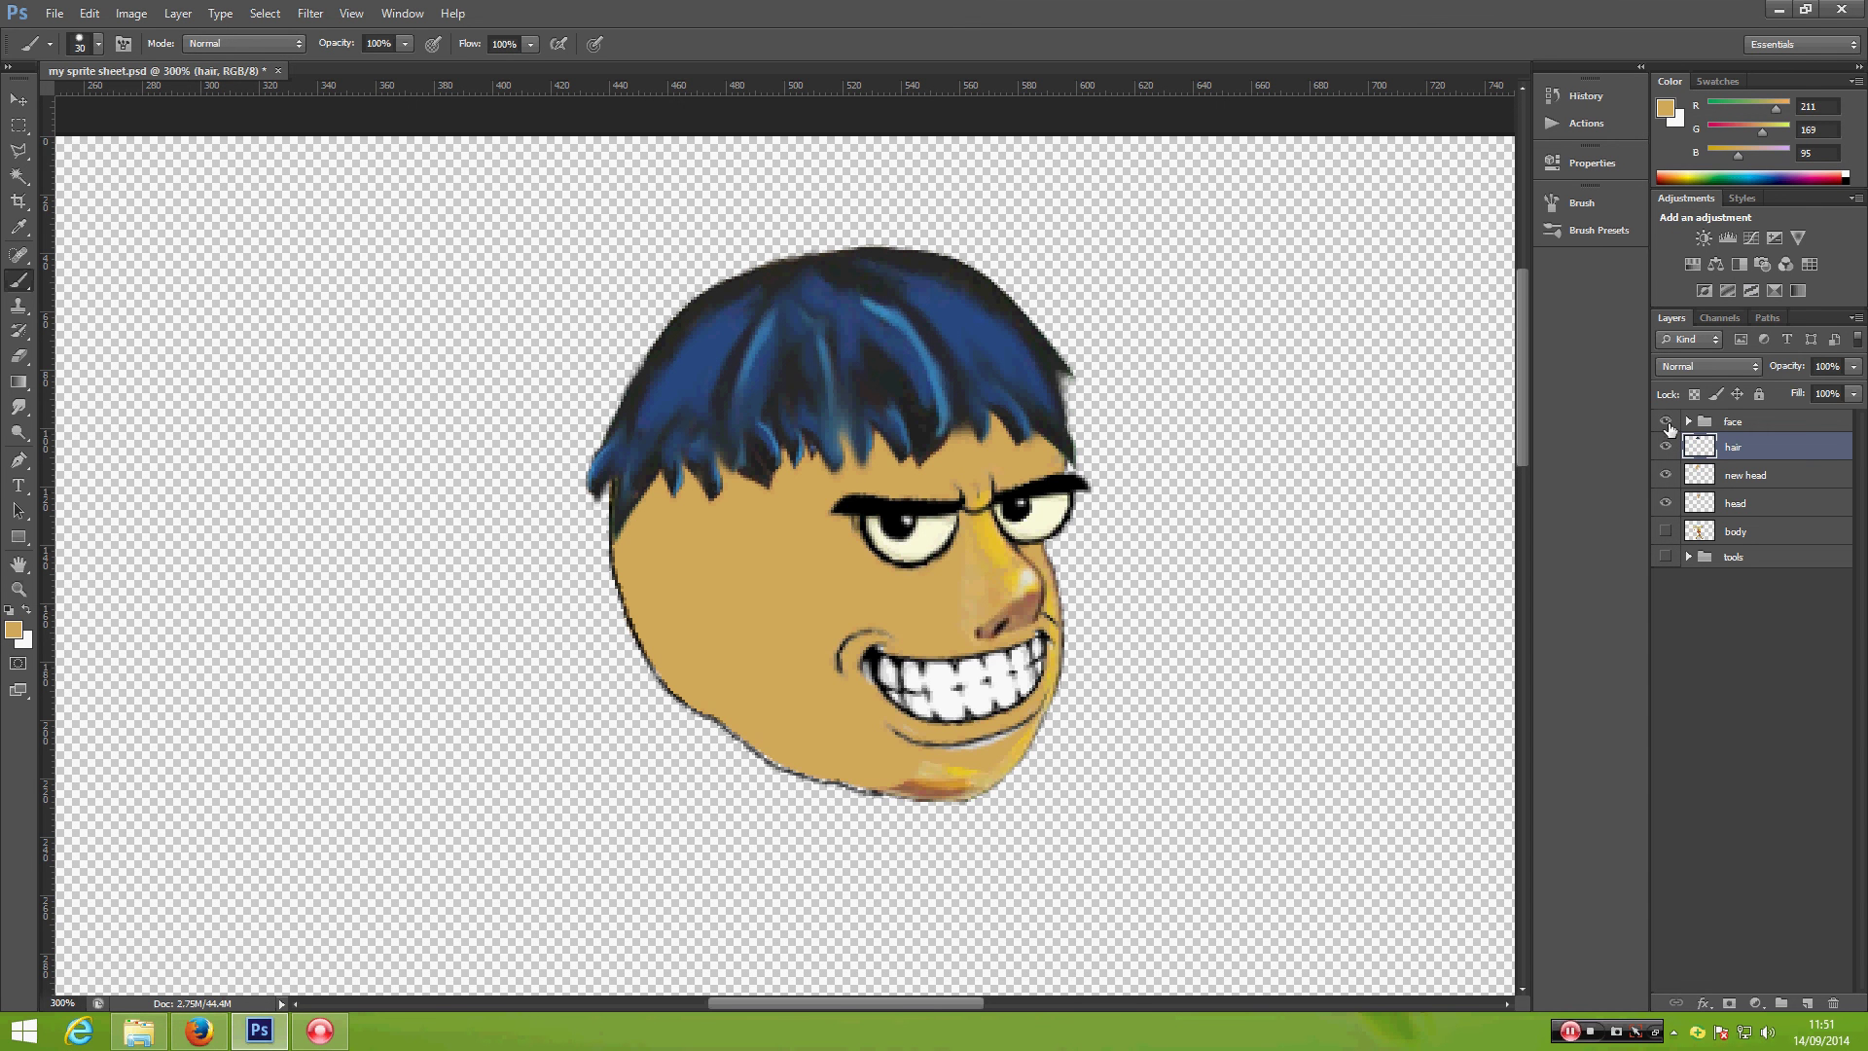
left_click(1667, 422)
left_click(1667, 422)
left_click(1667, 423)
left_click(1667, 422)
left_click(1666, 423)
left_click(1667, 422)
Step: Duplicate the ear layer from the tools group, place the copy between hair and new head, and hide the tools group
left_click(19, 100)
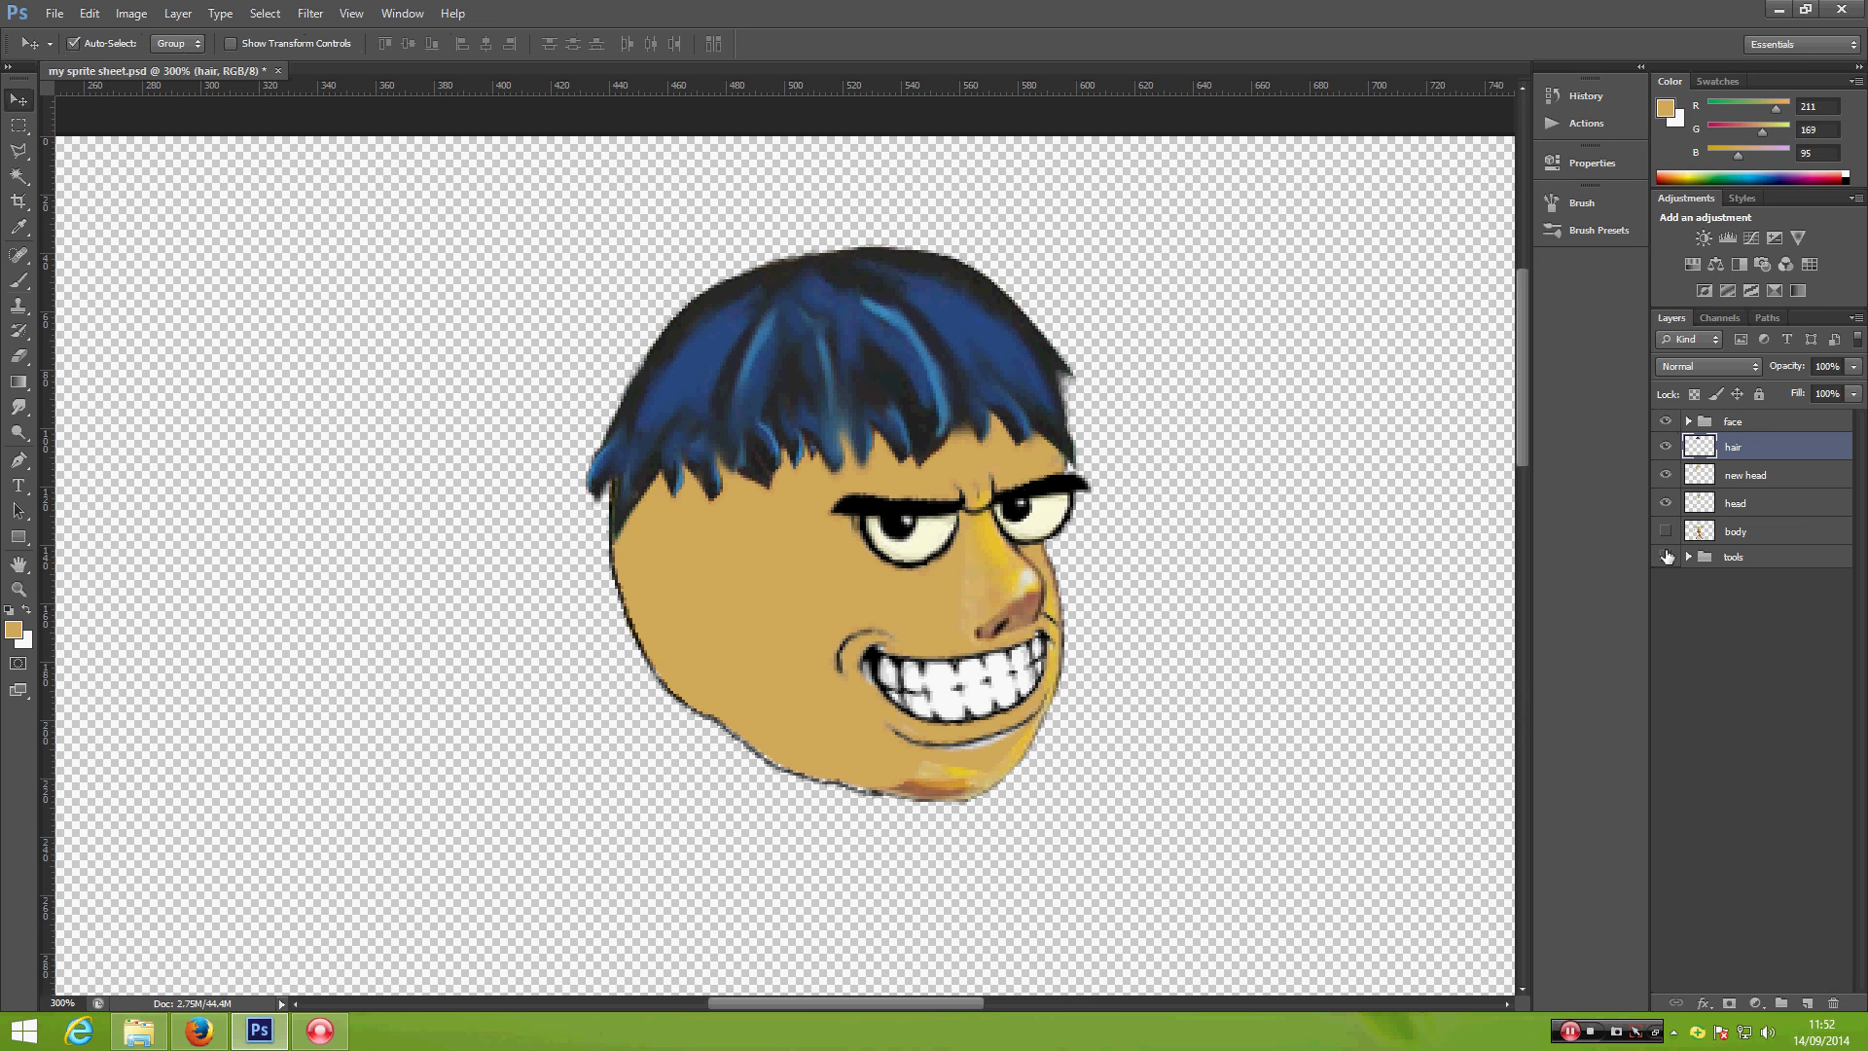
left_click(1667, 557)
left_click(1688, 557)
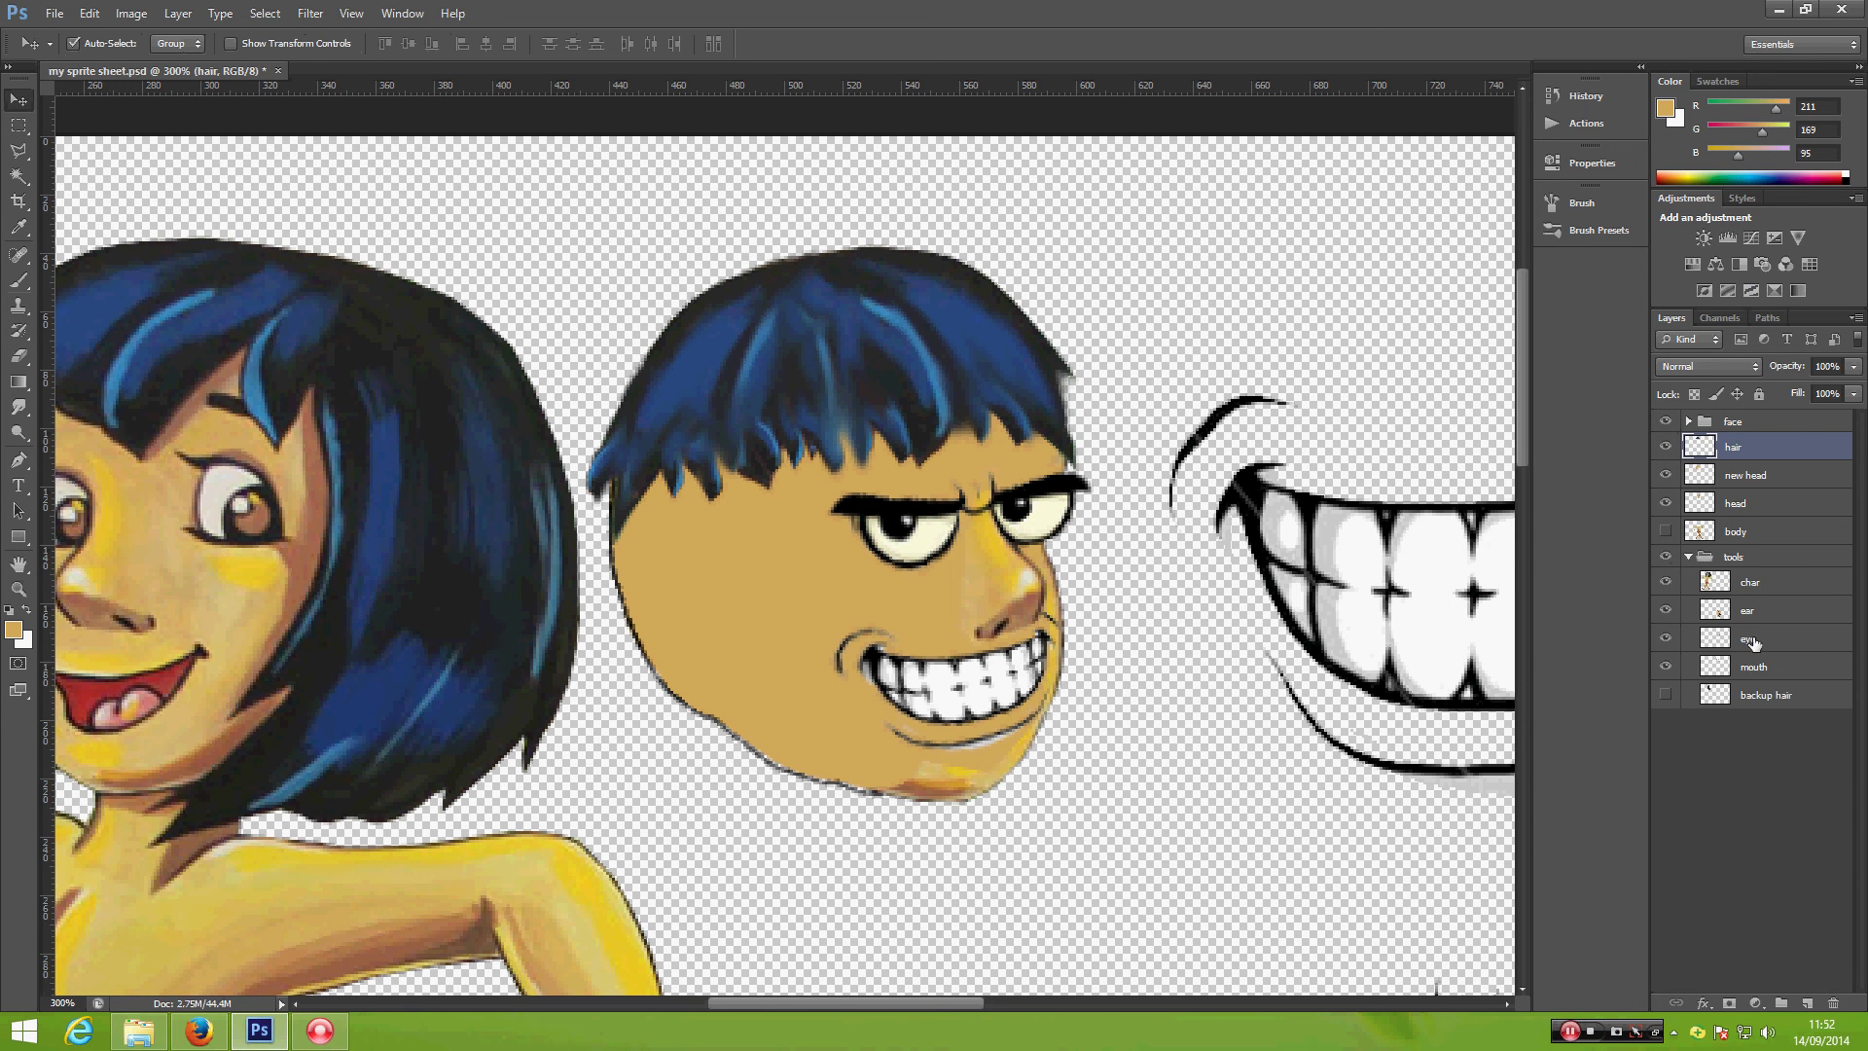
left_click(1751, 643)
left_click(1752, 611)
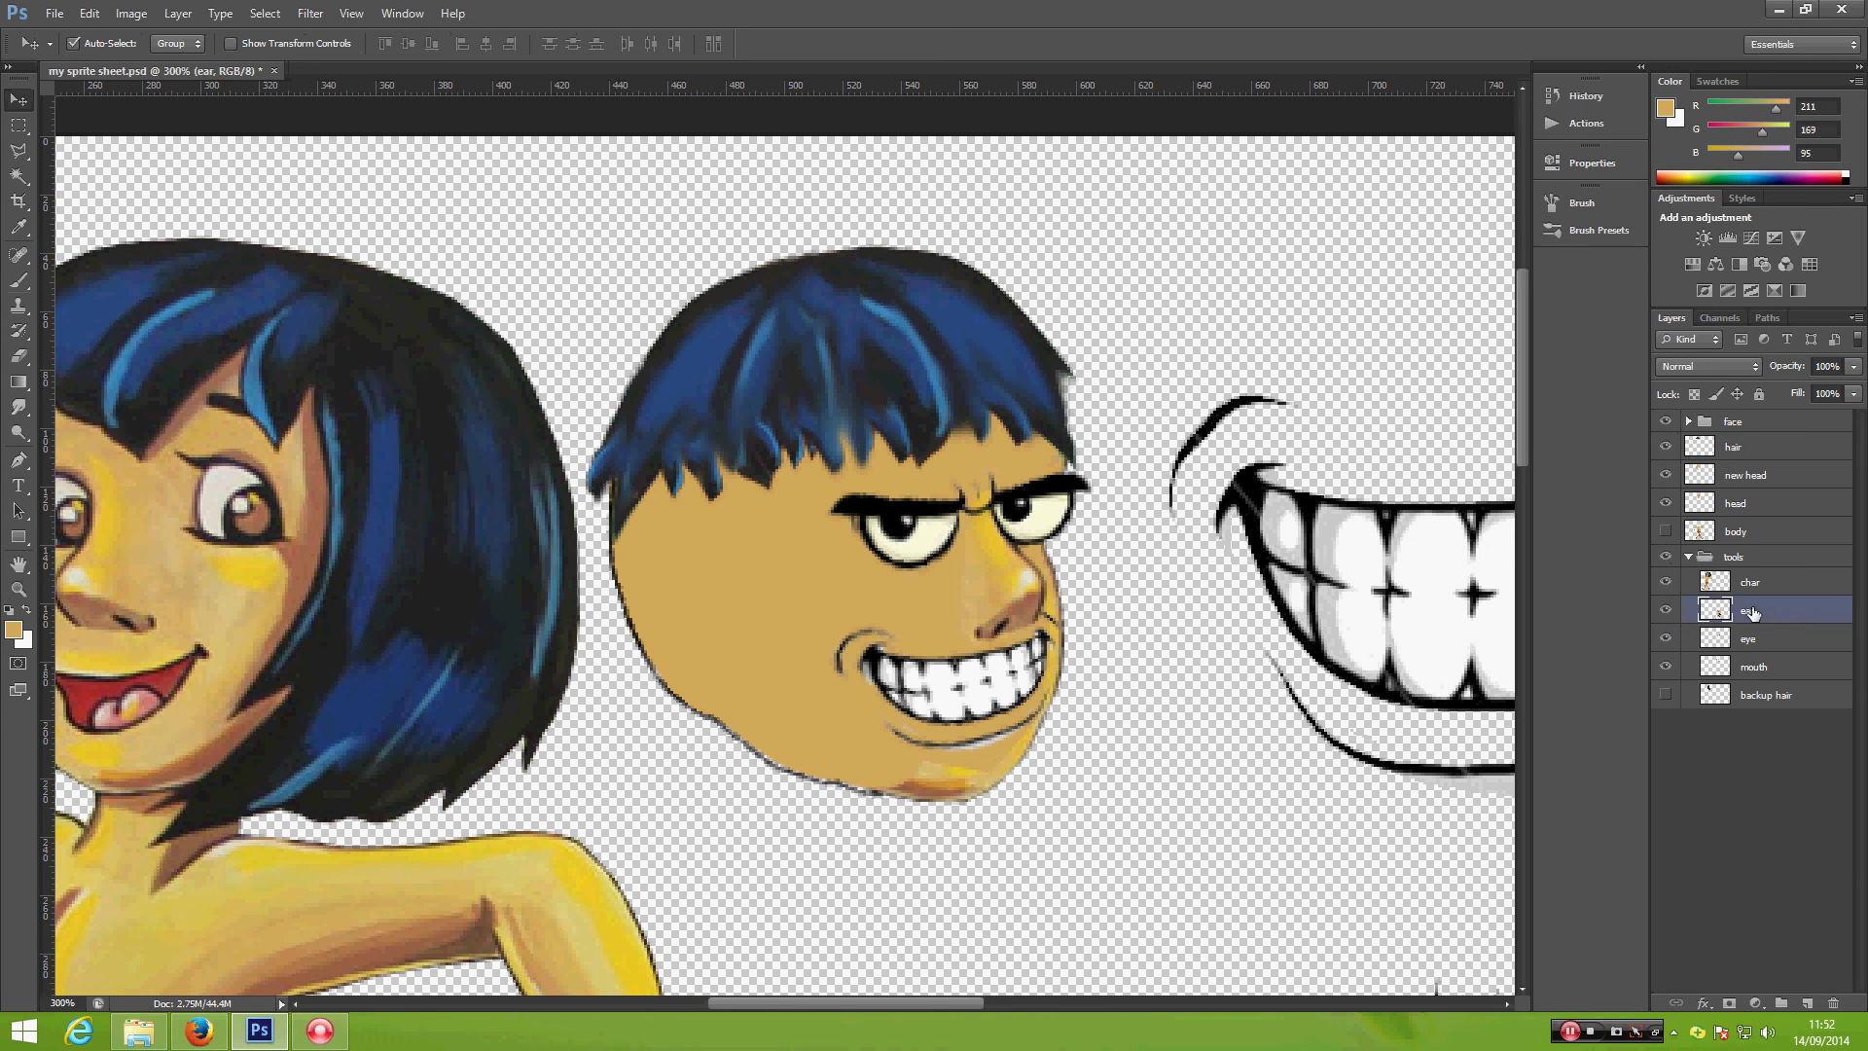
key("ctrl+j")
left_click_drag(1752, 611, 1759, 471)
left_click(1688, 584)
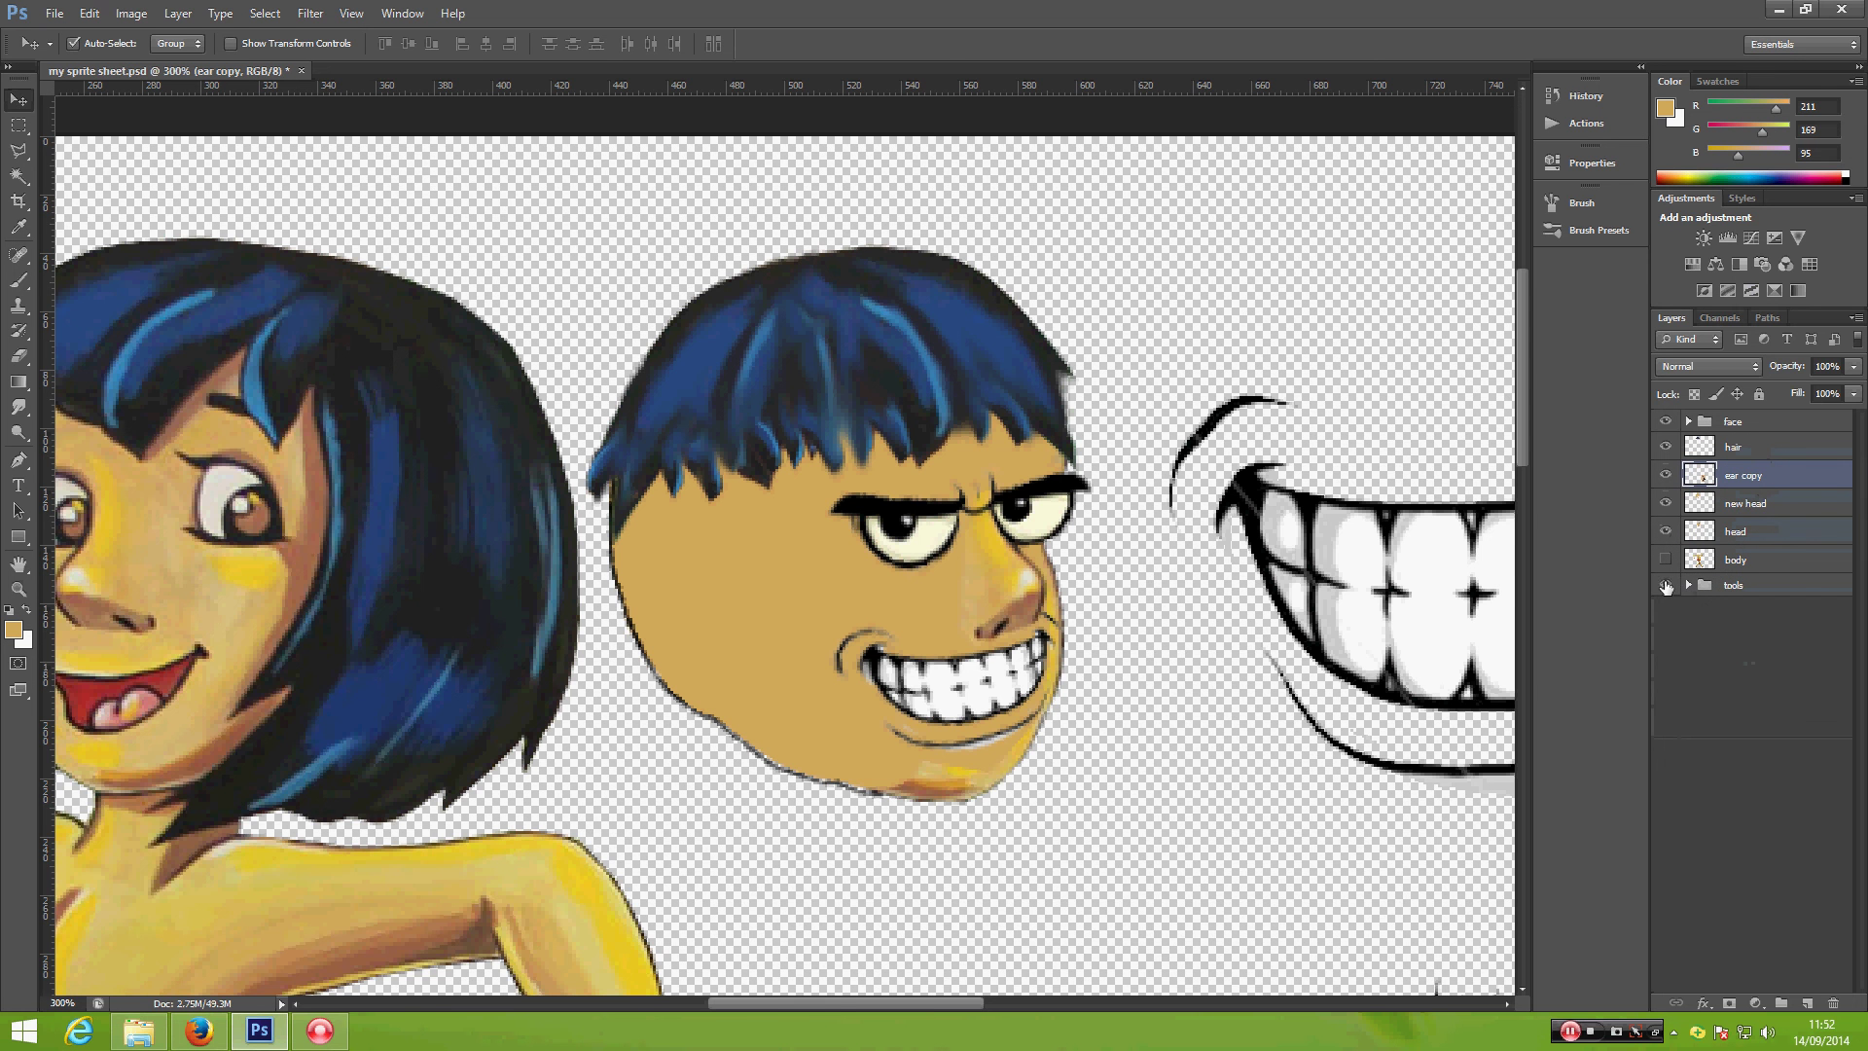
left_click(1666, 585)
Step: Move the ear copy from the lower part of the canvas to beside the back of the head
key("ctrl+minus")
key("ctrl+minus")
key("ctrl+minus")
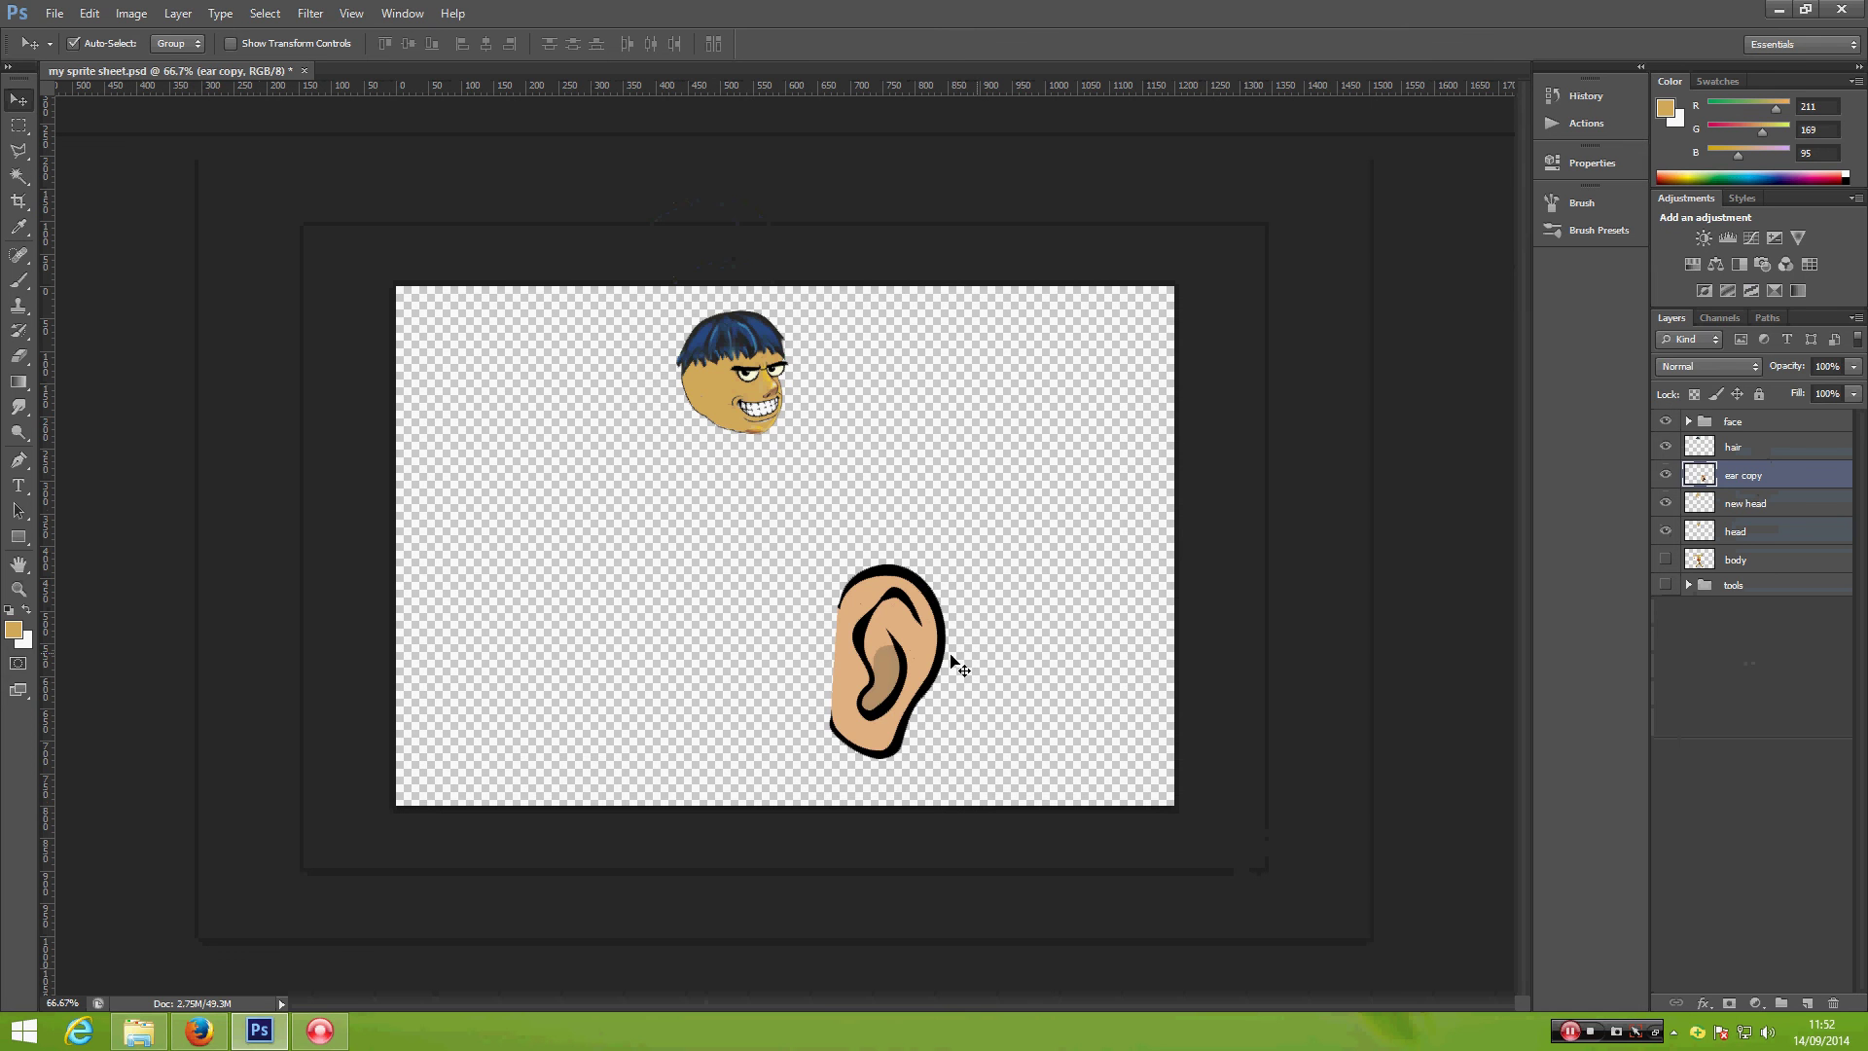
left_click_drag(897, 665, 770, 572)
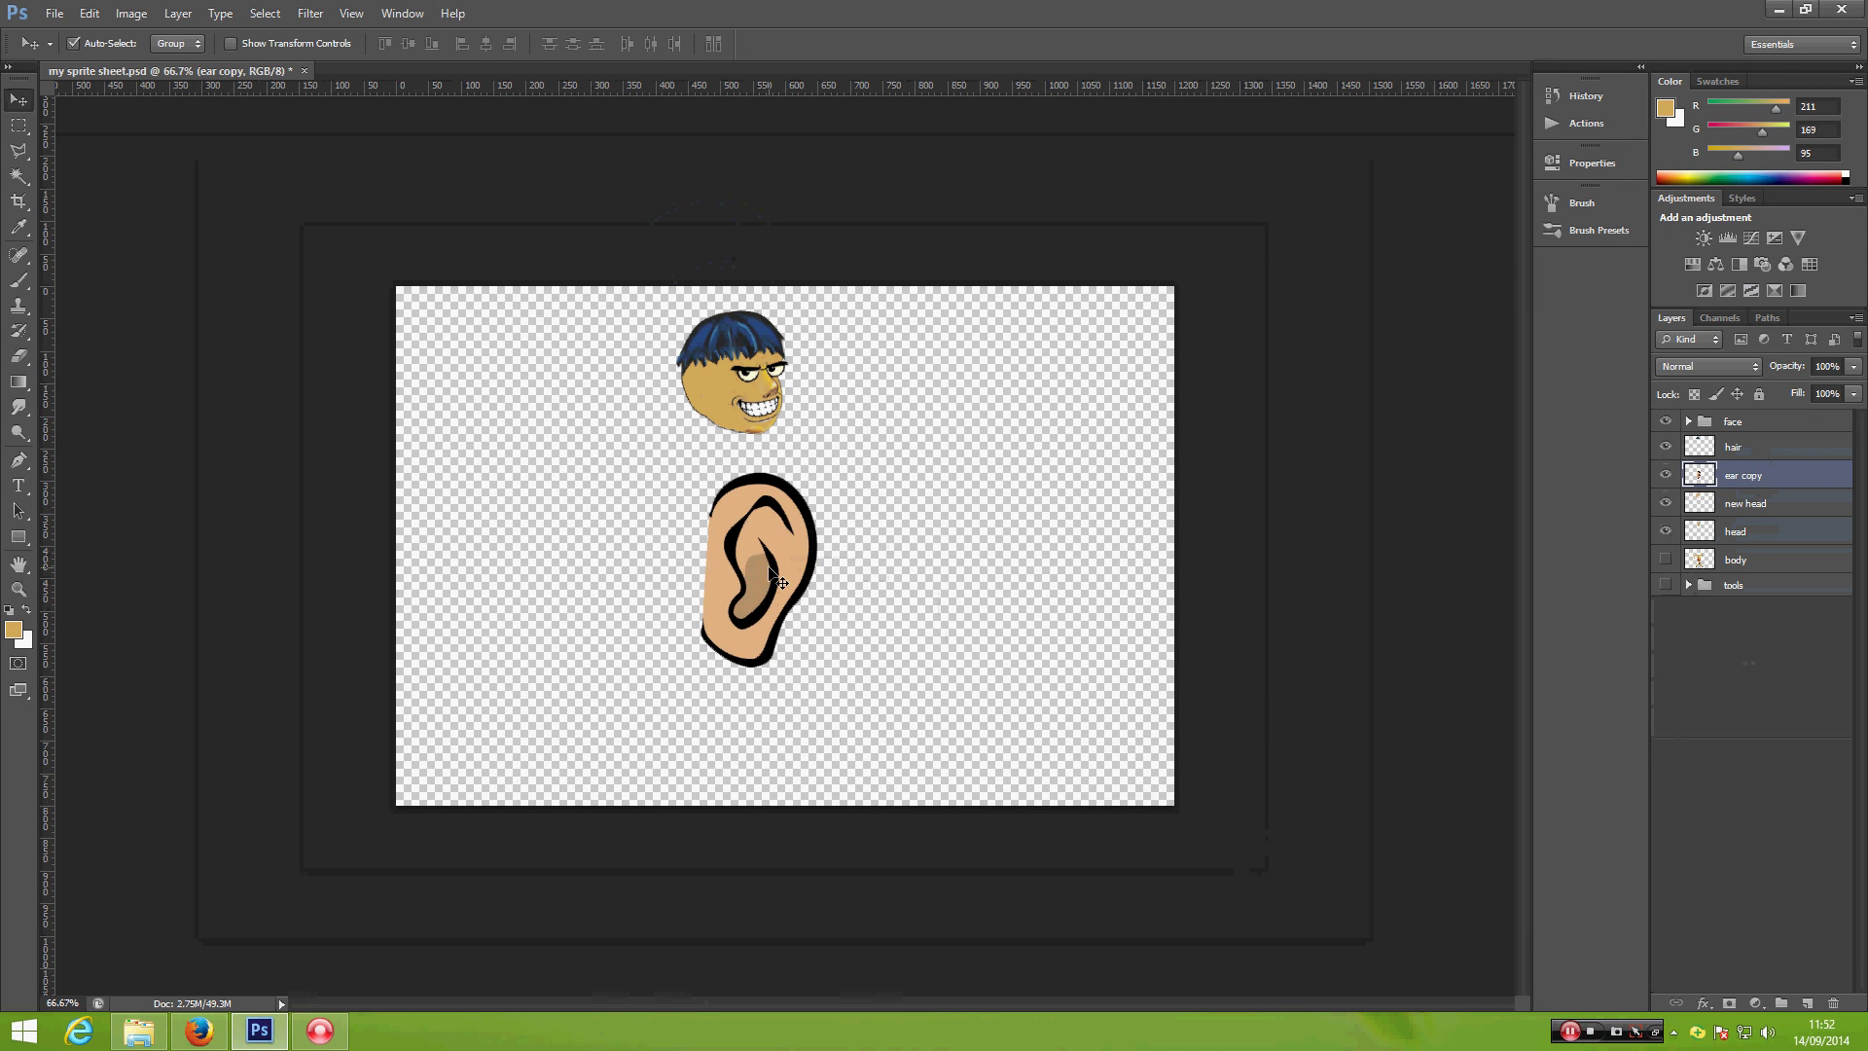
key("ctrl+plus")
key("ctrl+plus")
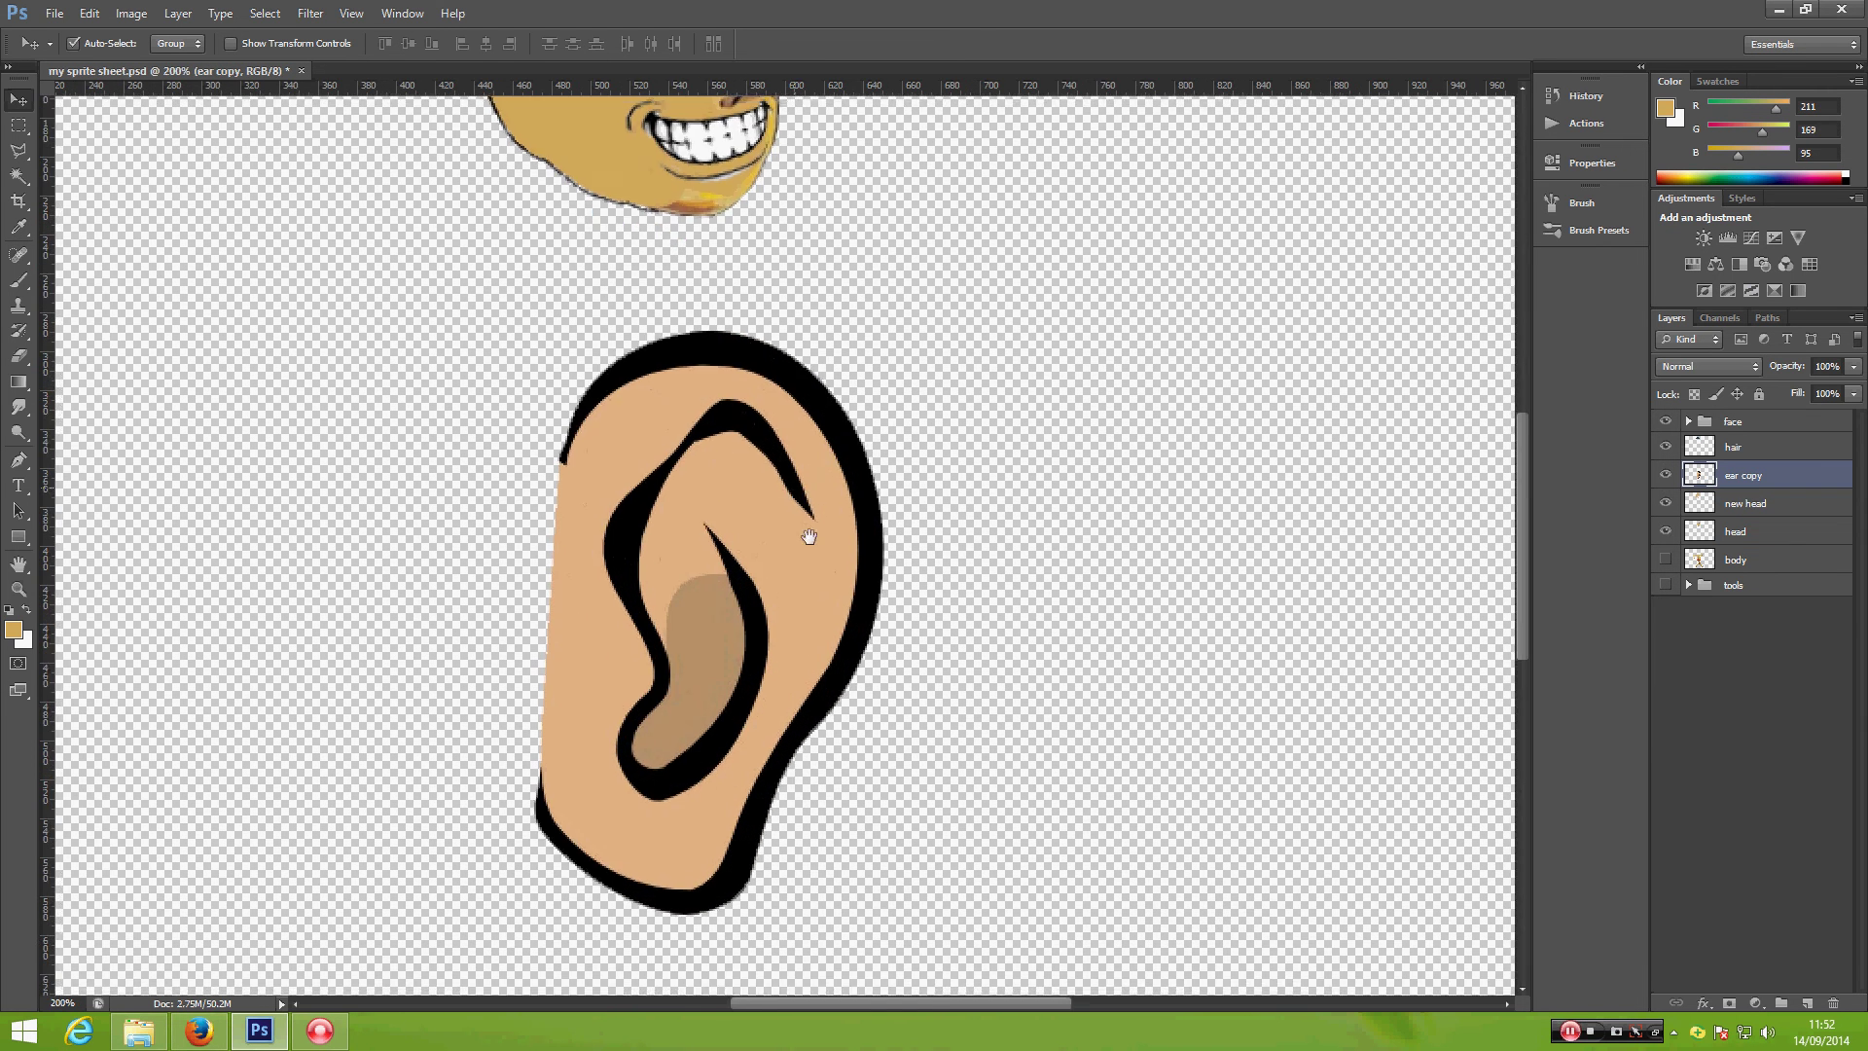
left_click_drag(808, 536, 505, 407)
Step: Flip the ear copy horizontally and shift it away from the head so the two no longer overlap
key("ctrl+t")
right_click(485, 418)
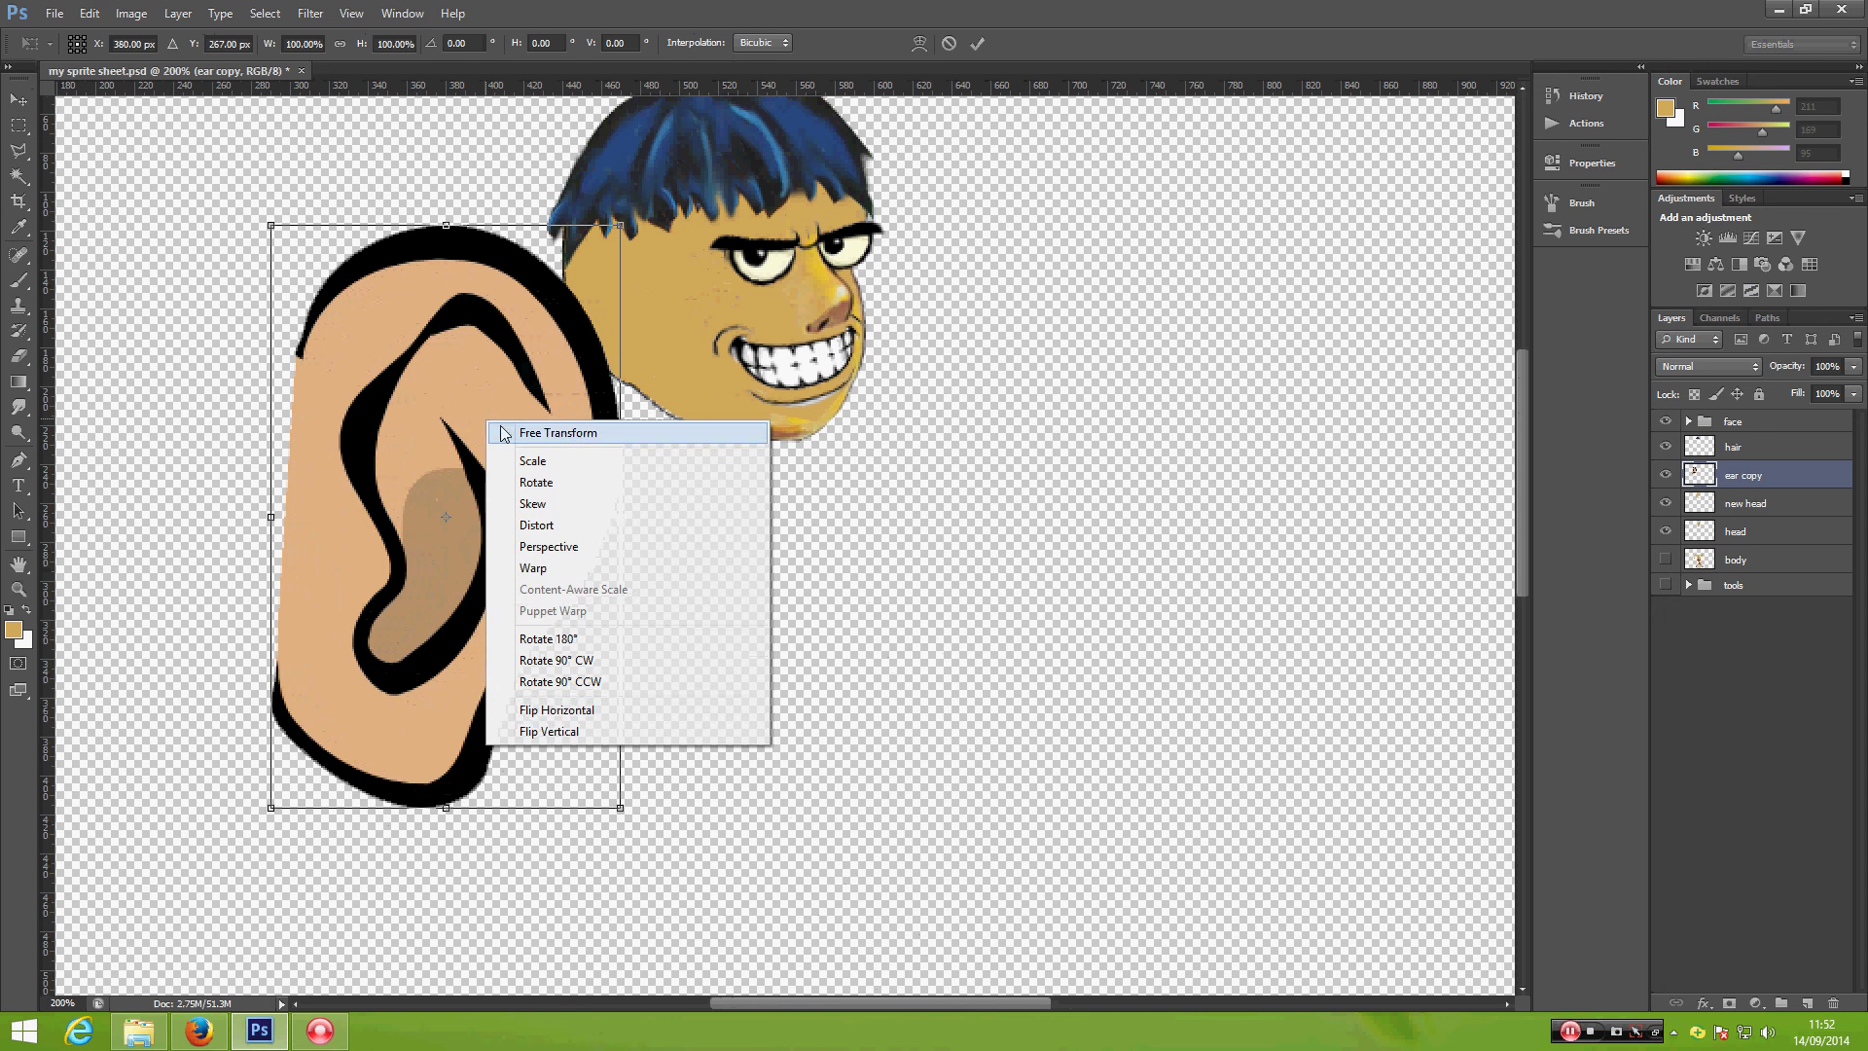
left_click(555, 711)
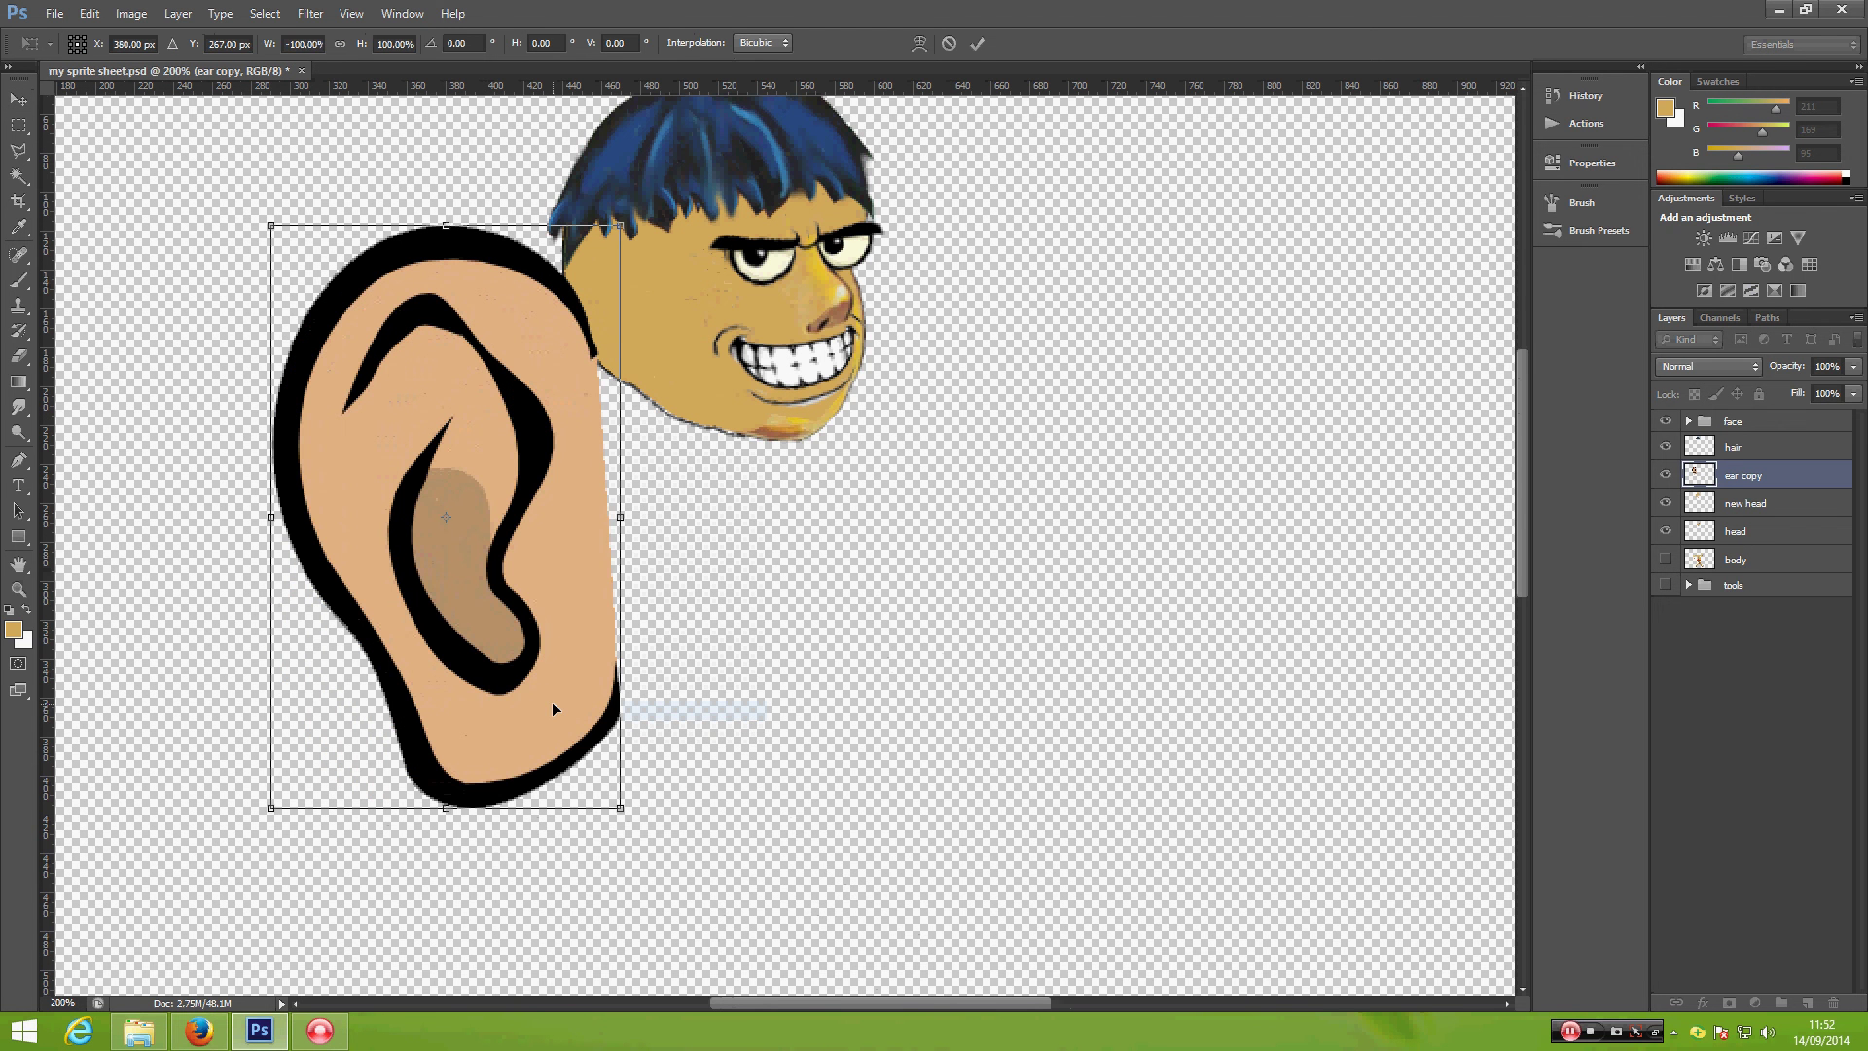
key("Return")
left_click_drag(494, 538, 407, 547)
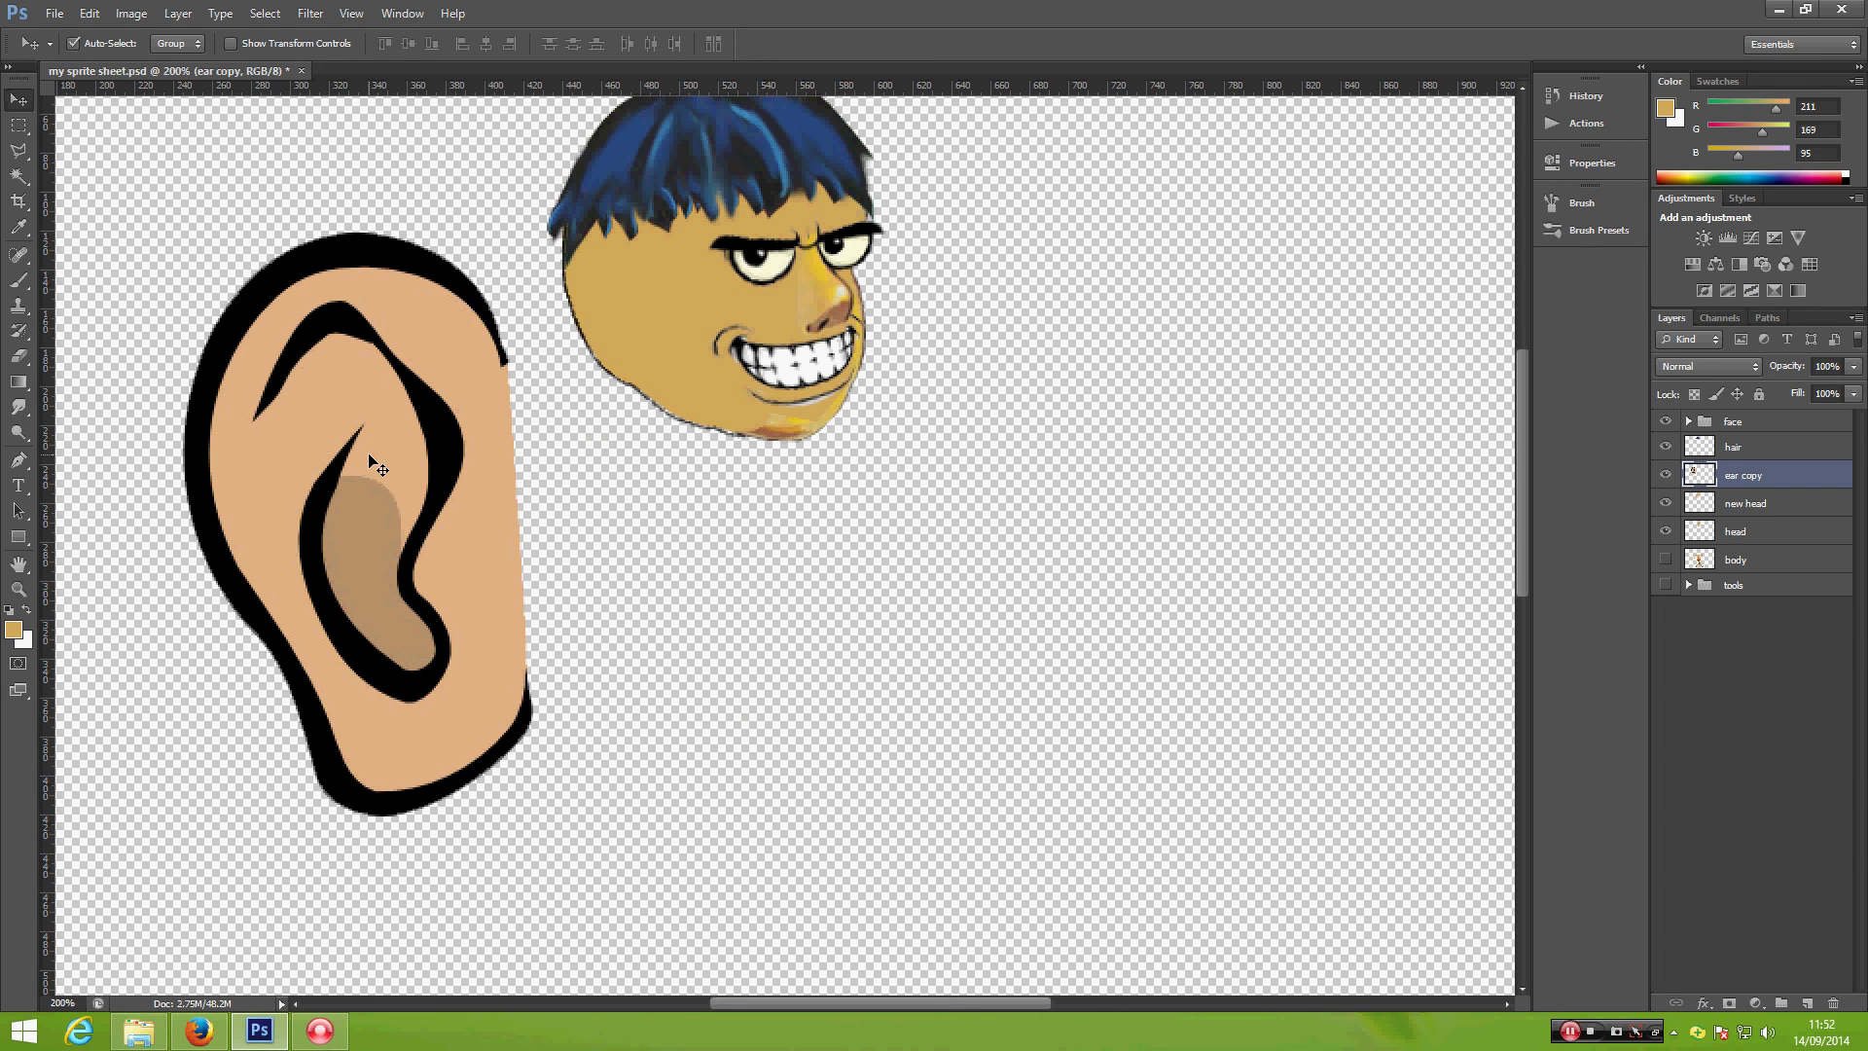
Step: Select the ear copy's flesh area with the Magic Wand, fill it with the head's tan foreground colour, and deselect
left_click(19, 177)
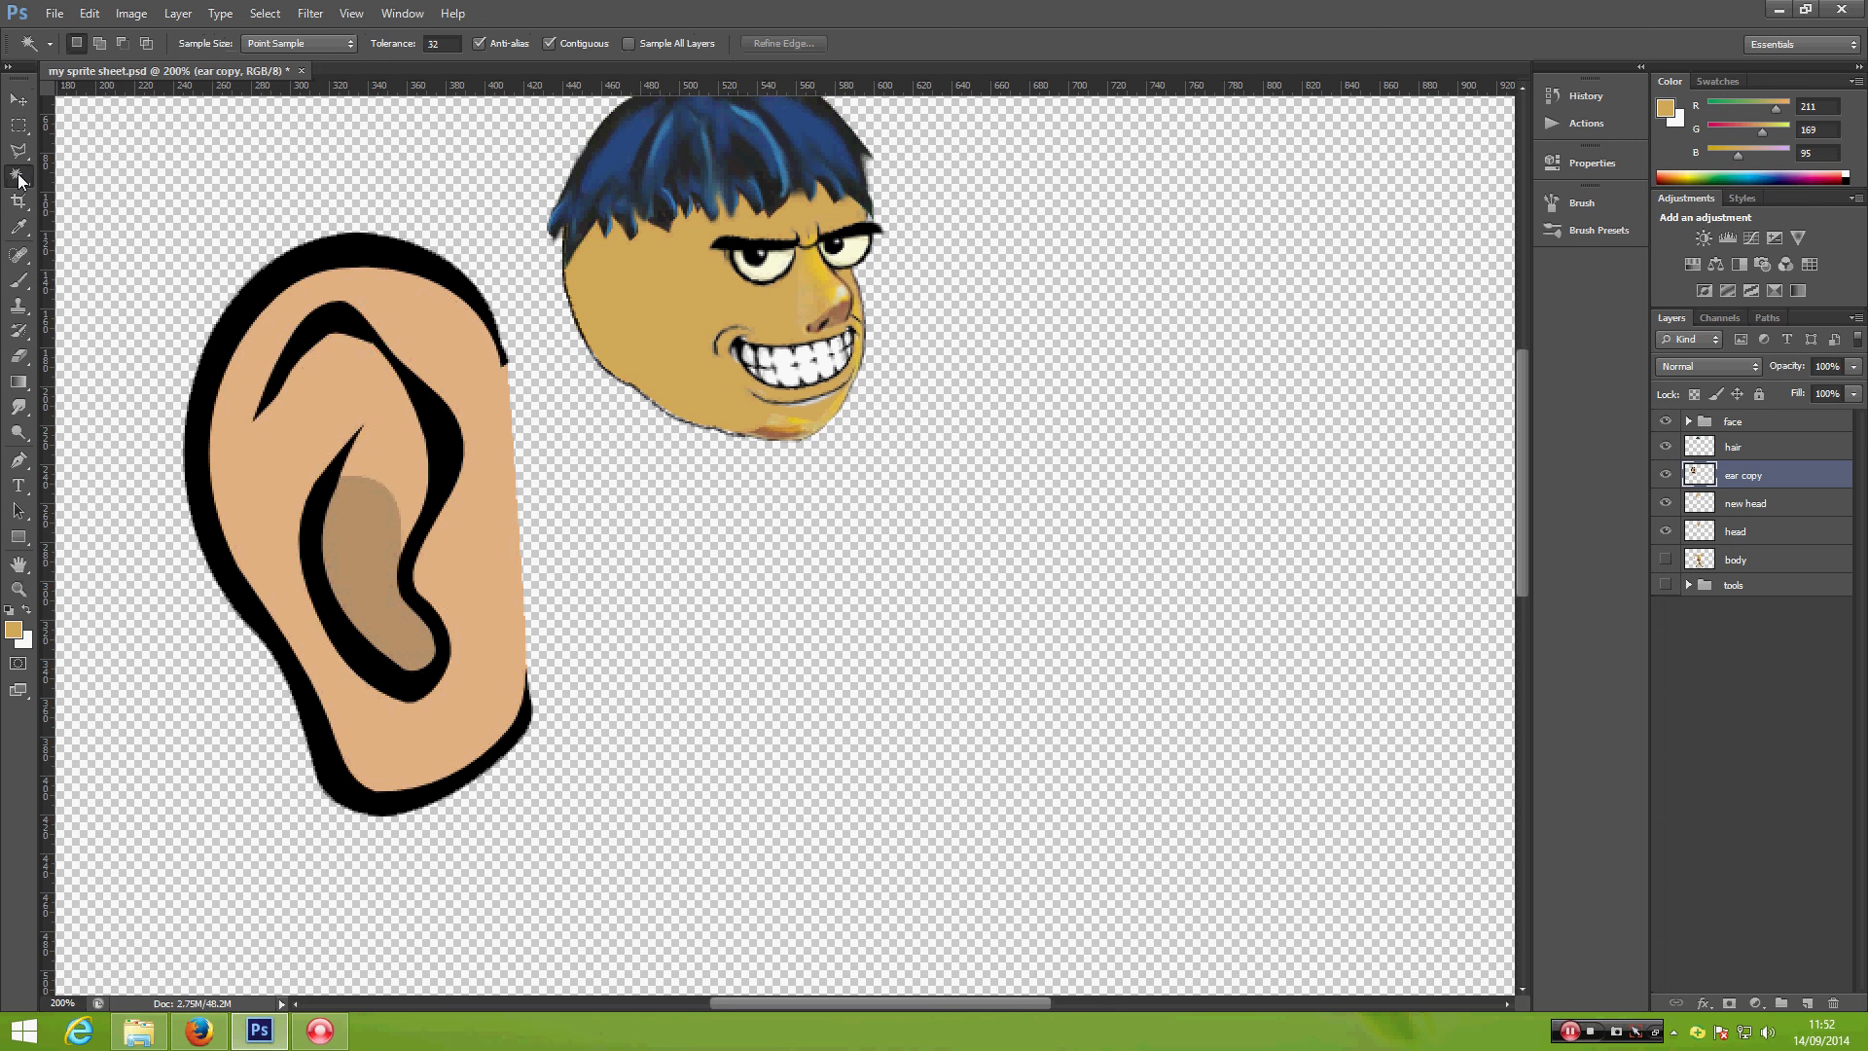
left_click(463, 342)
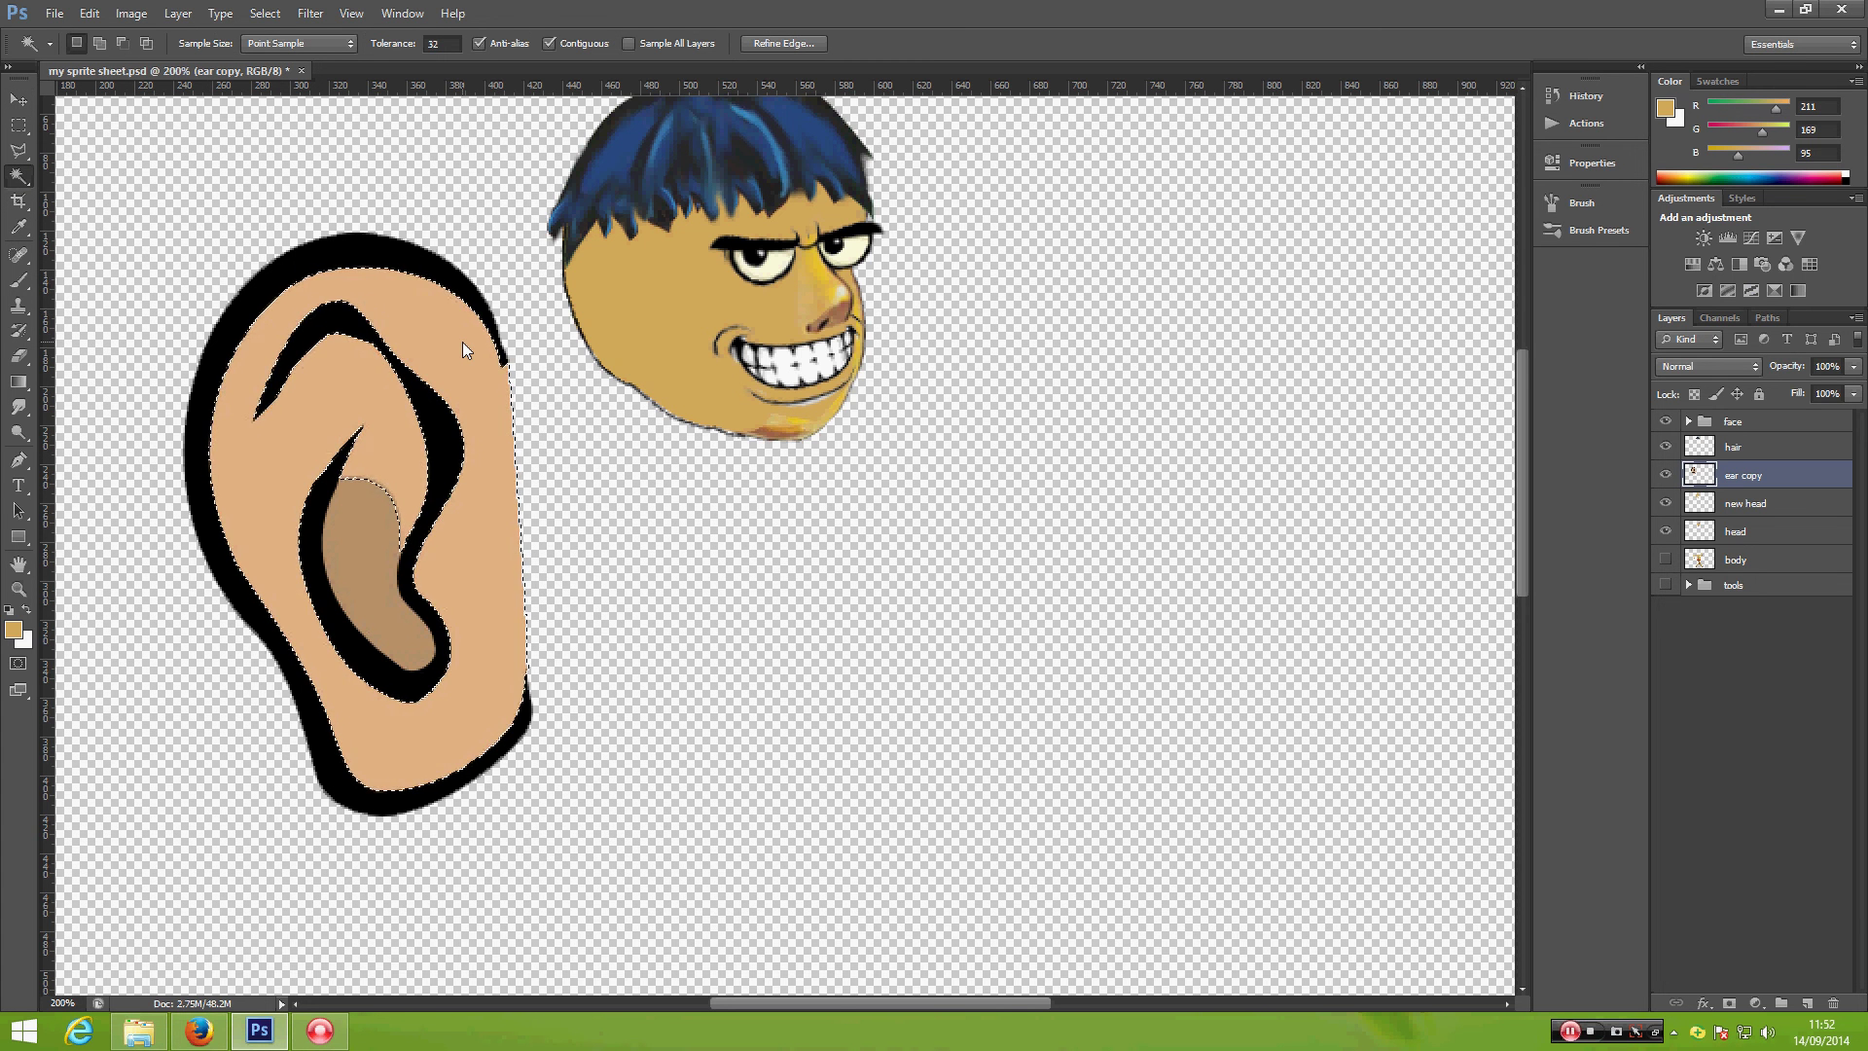
key("alt+BackSpace")
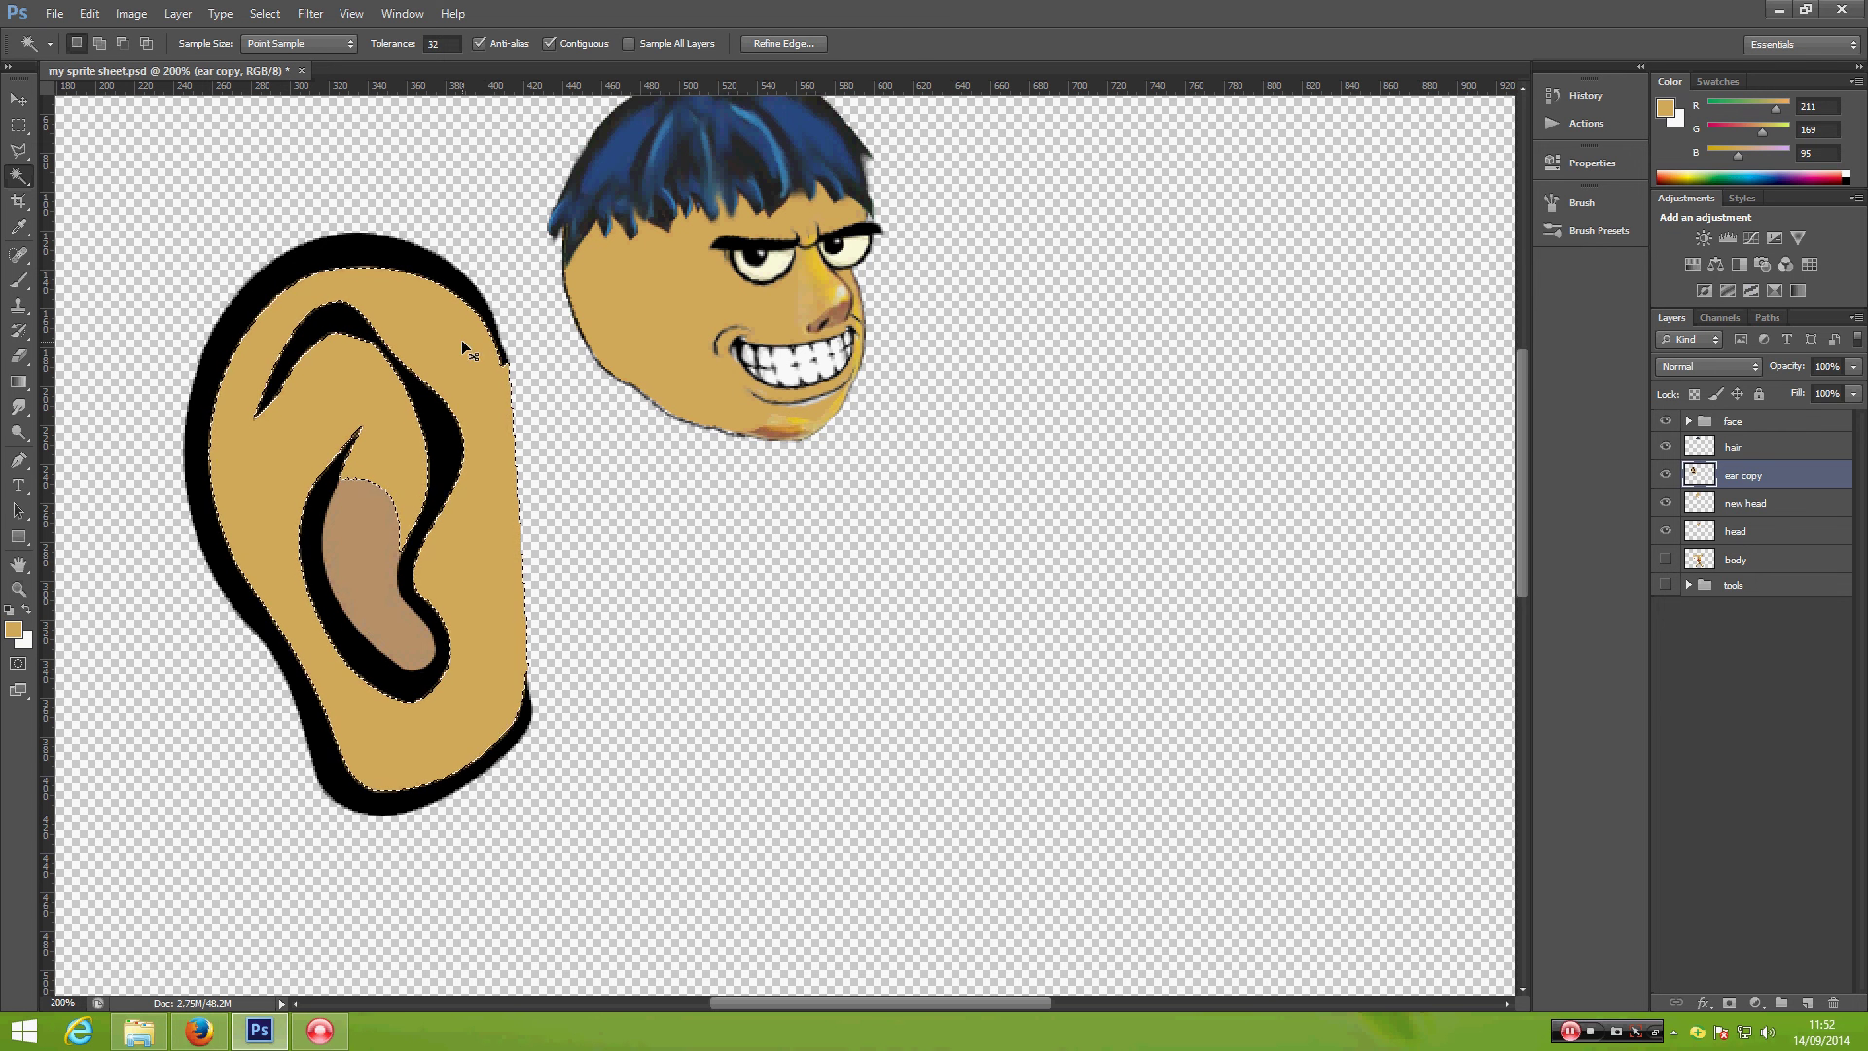
key("ctrl+d")
Step: Scale the ear copy down to about 20% and position it overlapping the back edge of the head
key("ctrl+t")
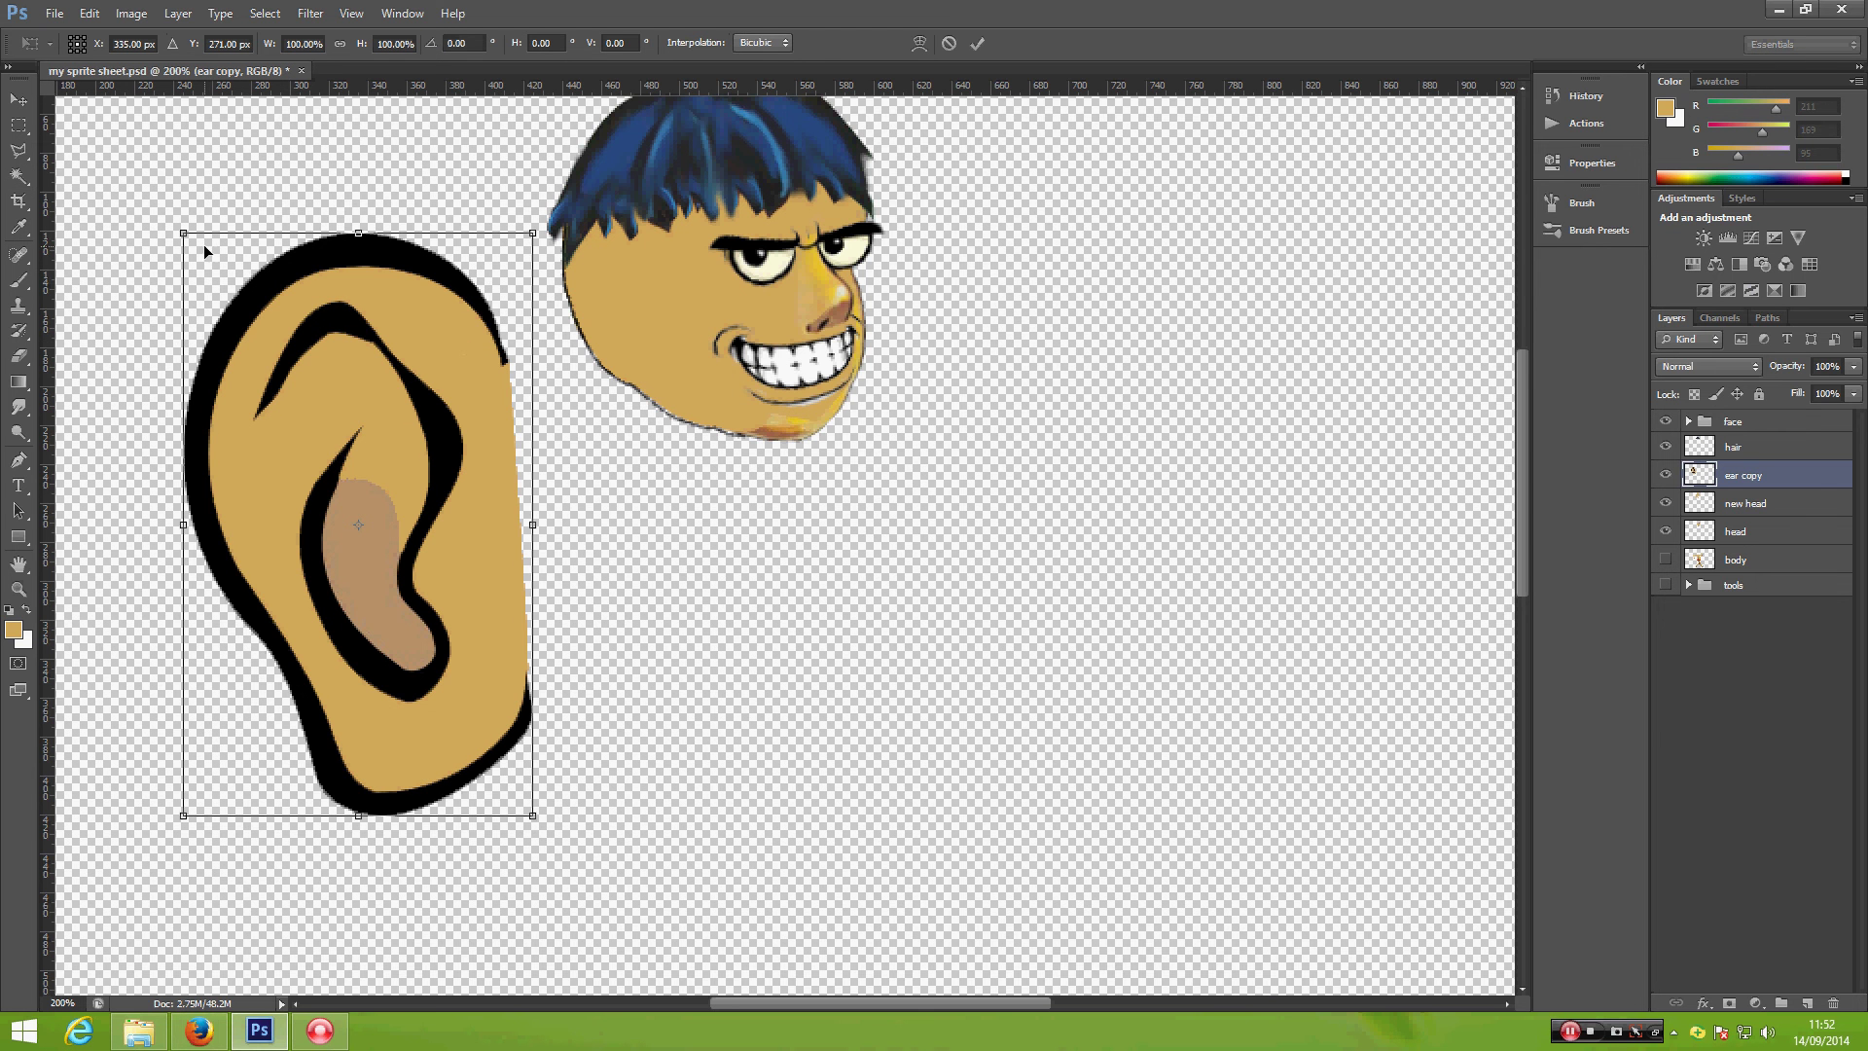
left_click_drag(183, 232, 605, 260)
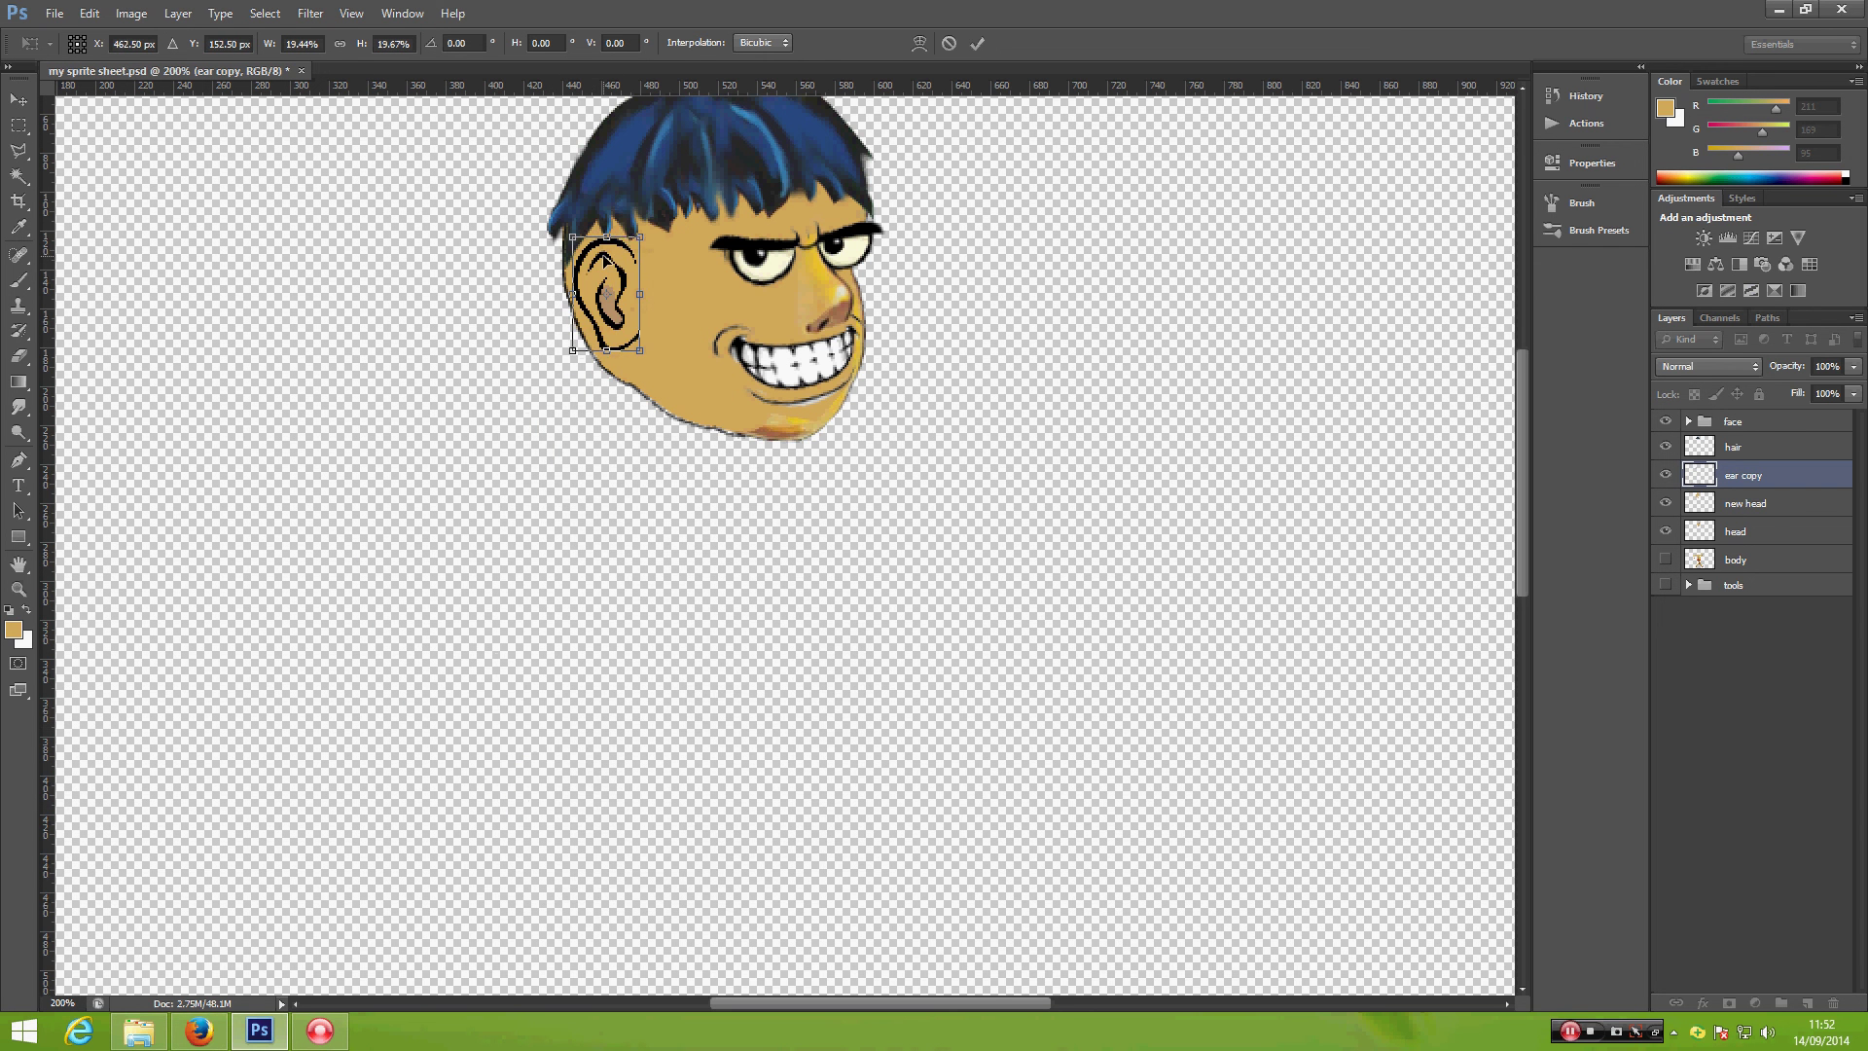
key("Return")
left_click_drag(610, 325, 643, 482)
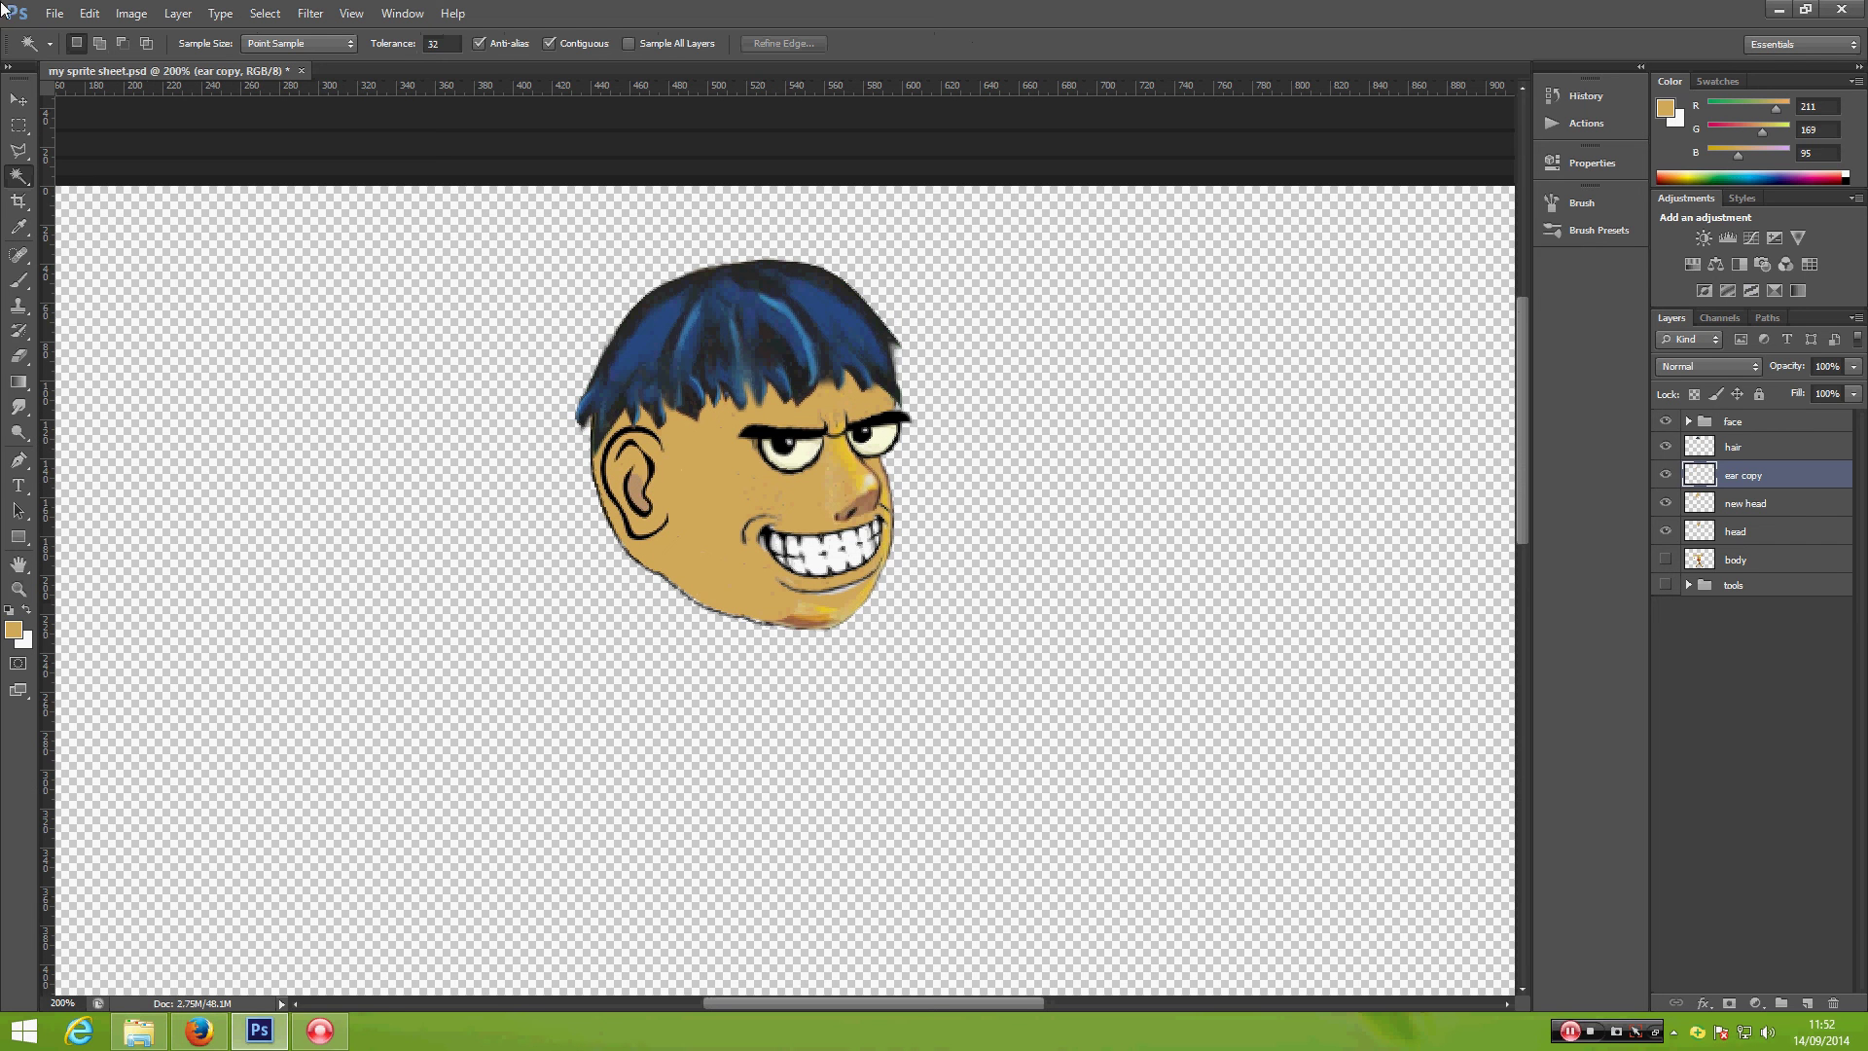
left_click(18, 99)
left_click_drag(662, 497, 642, 509)
Step: Narrow the new head layer from its back edge and shift the ear inward to match
left_click(1702, 504)
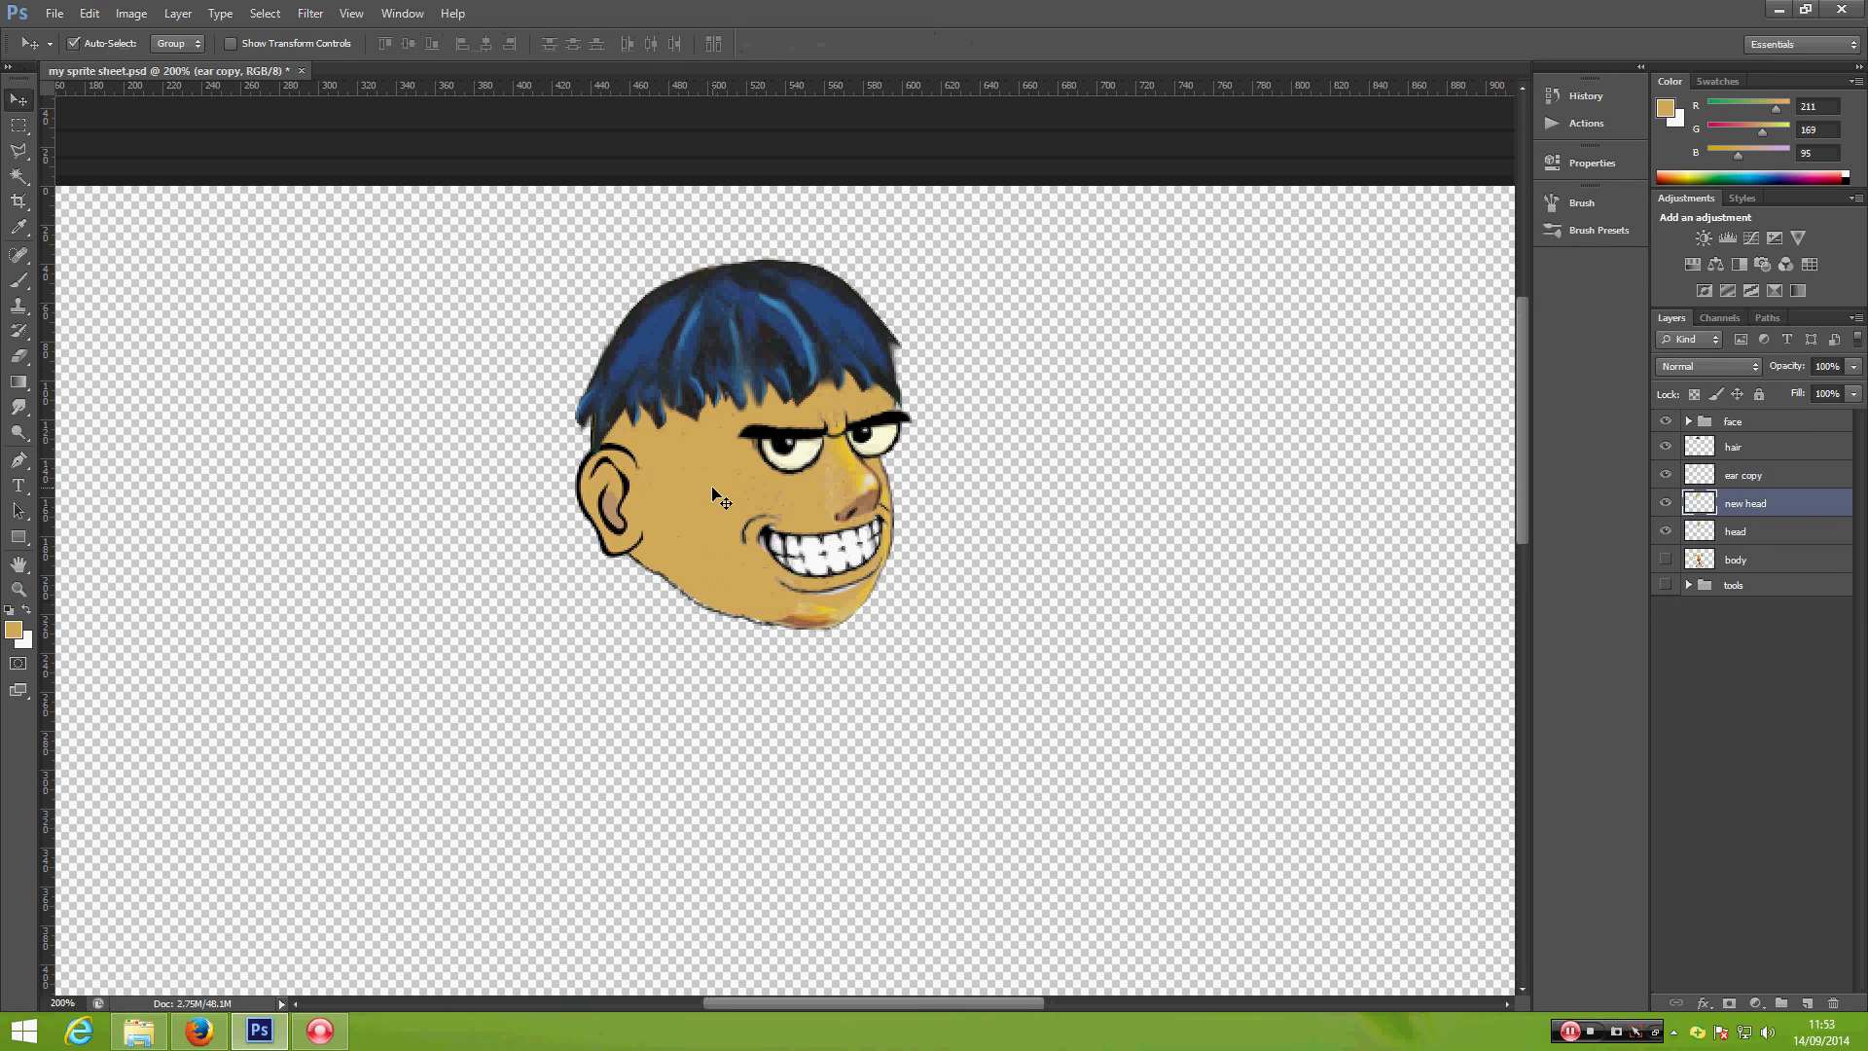
left_click(1667, 504)
left_click(1669, 505)
key("ctrl+t")
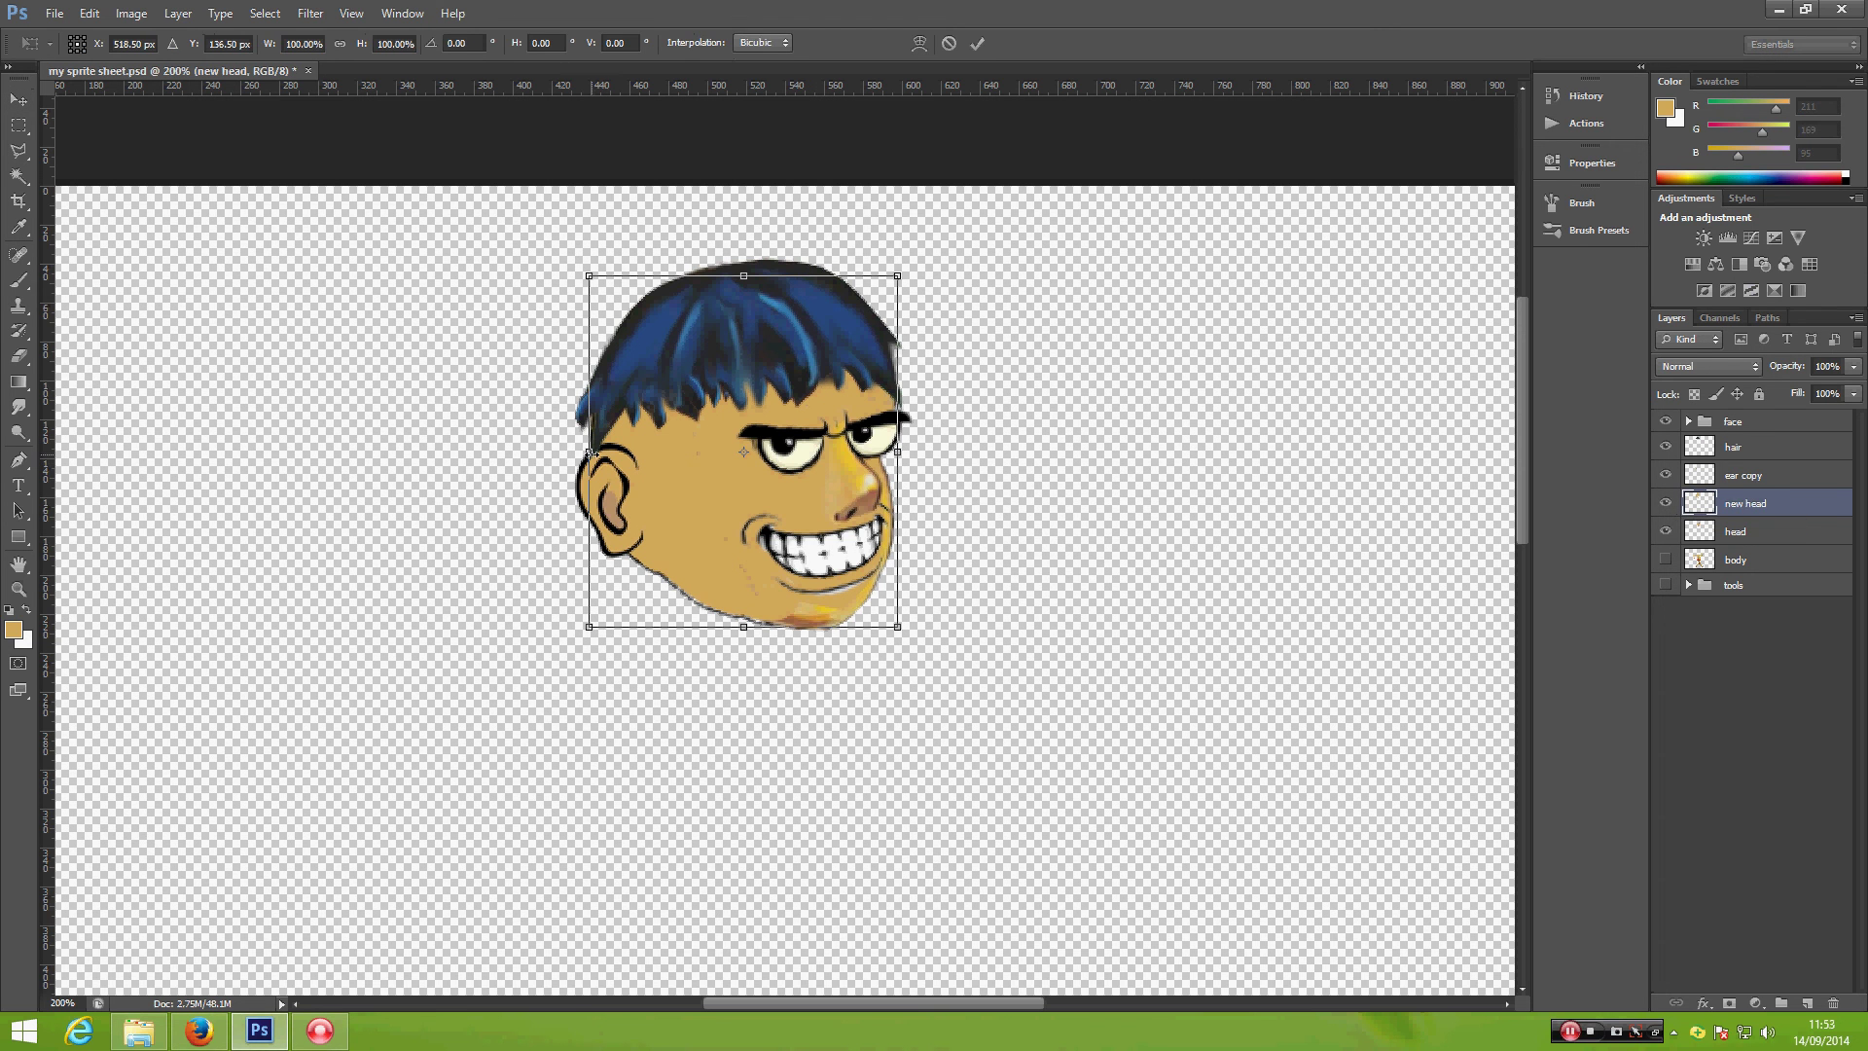
left_click_drag(589, 452, 639, 476)
key("Return")
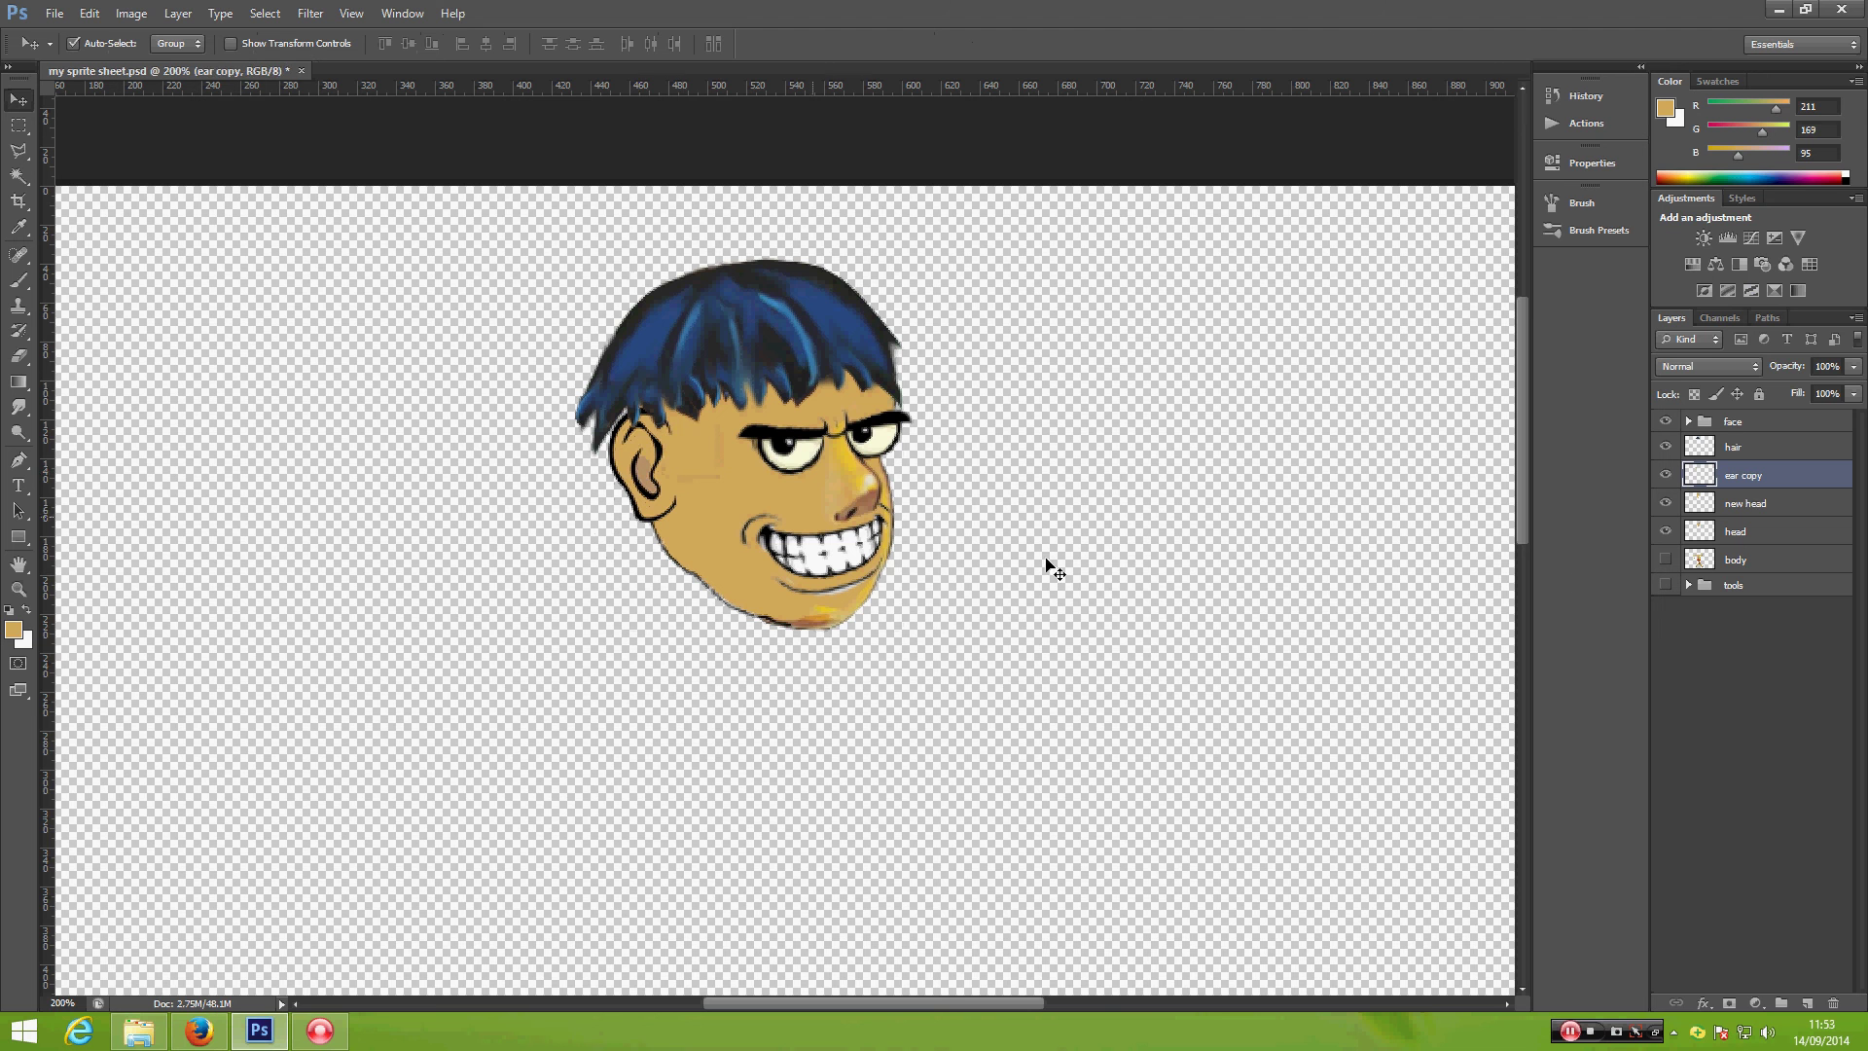
Step: Rename the ear copy layer as ear and place it above the hair layer
double_click(1743, 475)
type("ear")
key("Return")
left_click_drag(1739, 475, 1736, 455)
Step: Stretch the hair layer downward to about 110% height and narrow it slightly from the back of the head
left_click(1736, 479)
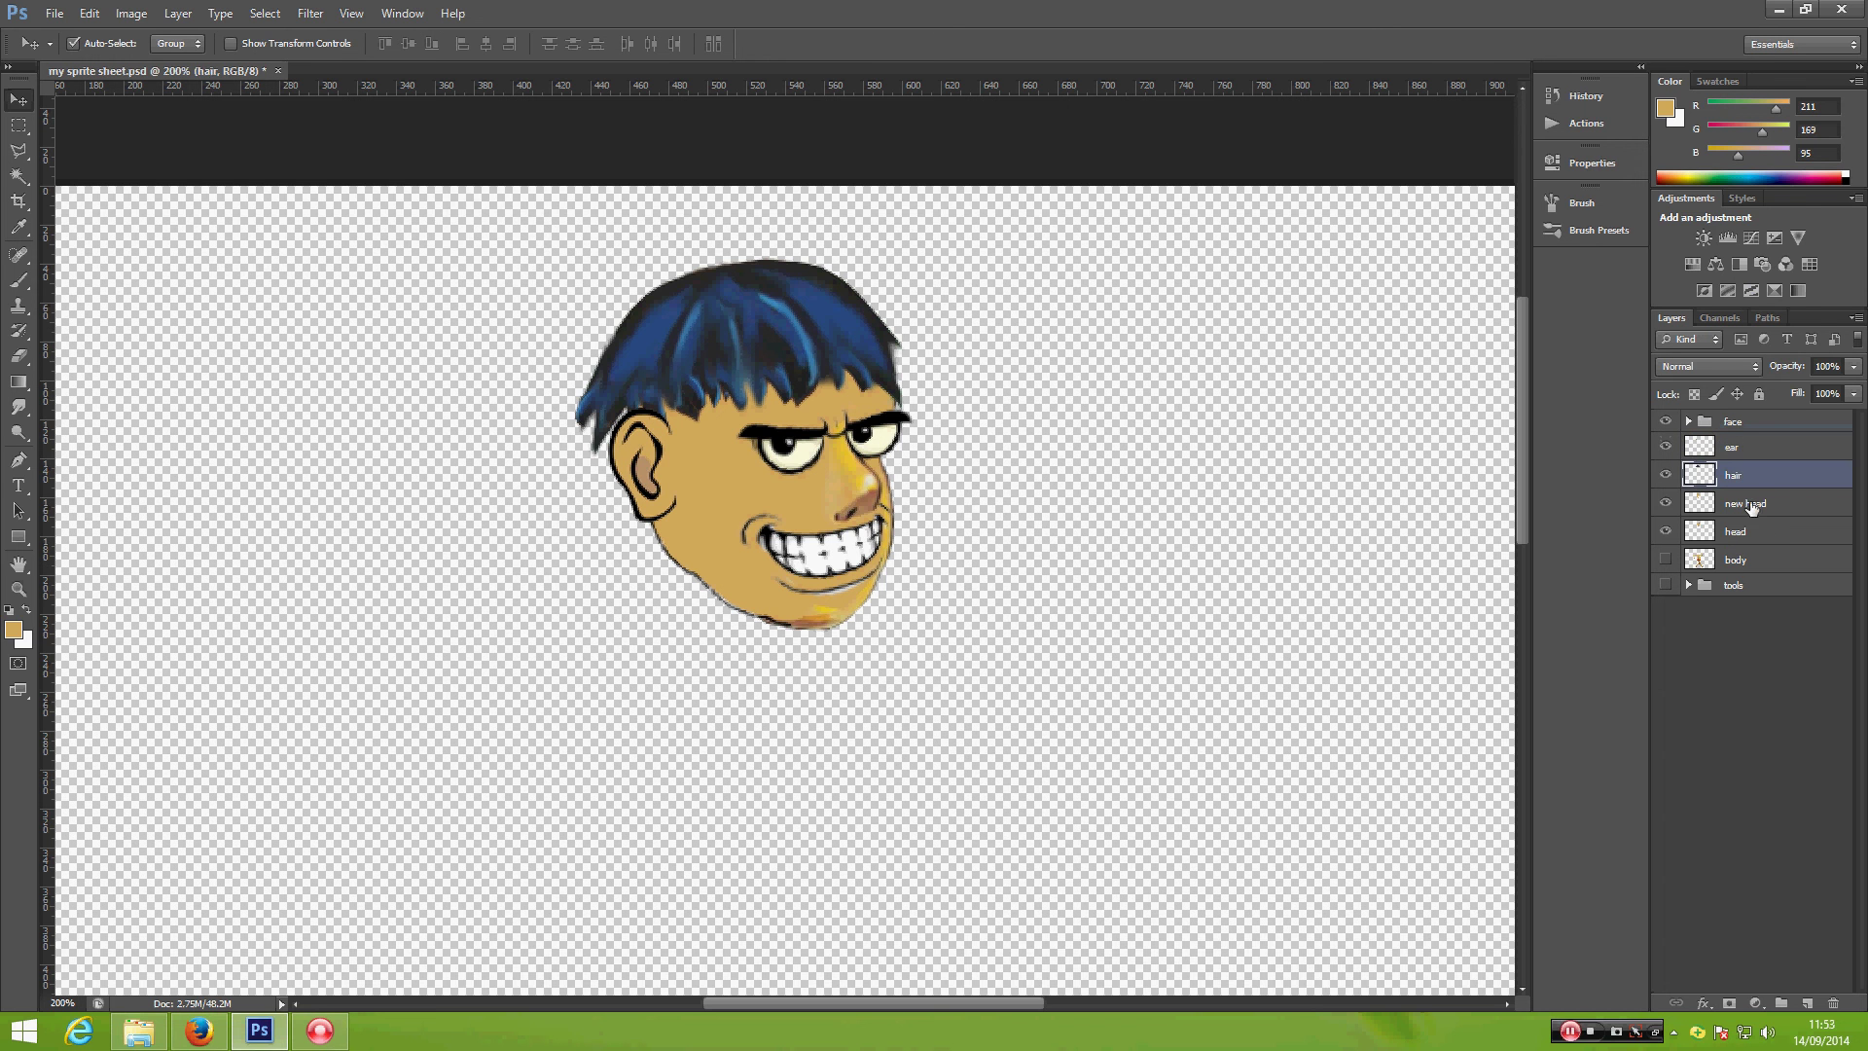
key("ctrl+t")
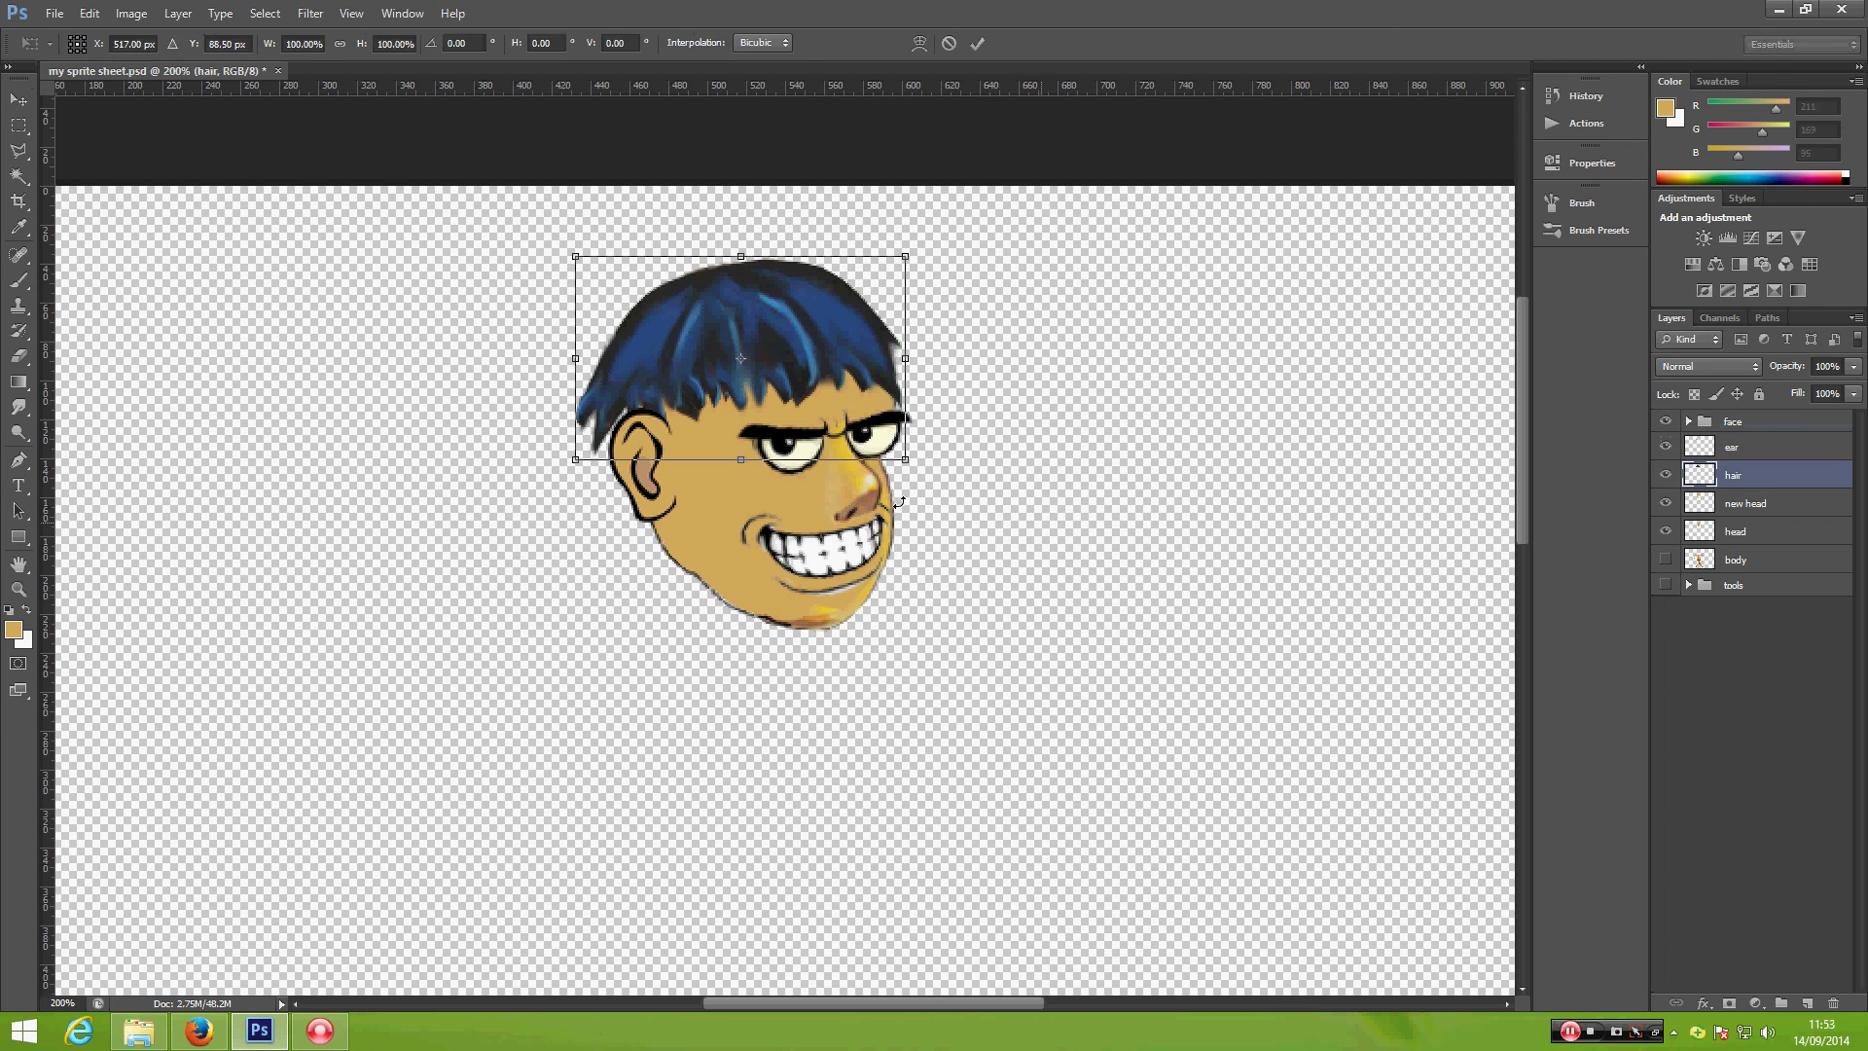
left_click_drag(740, 459, 741, 481)
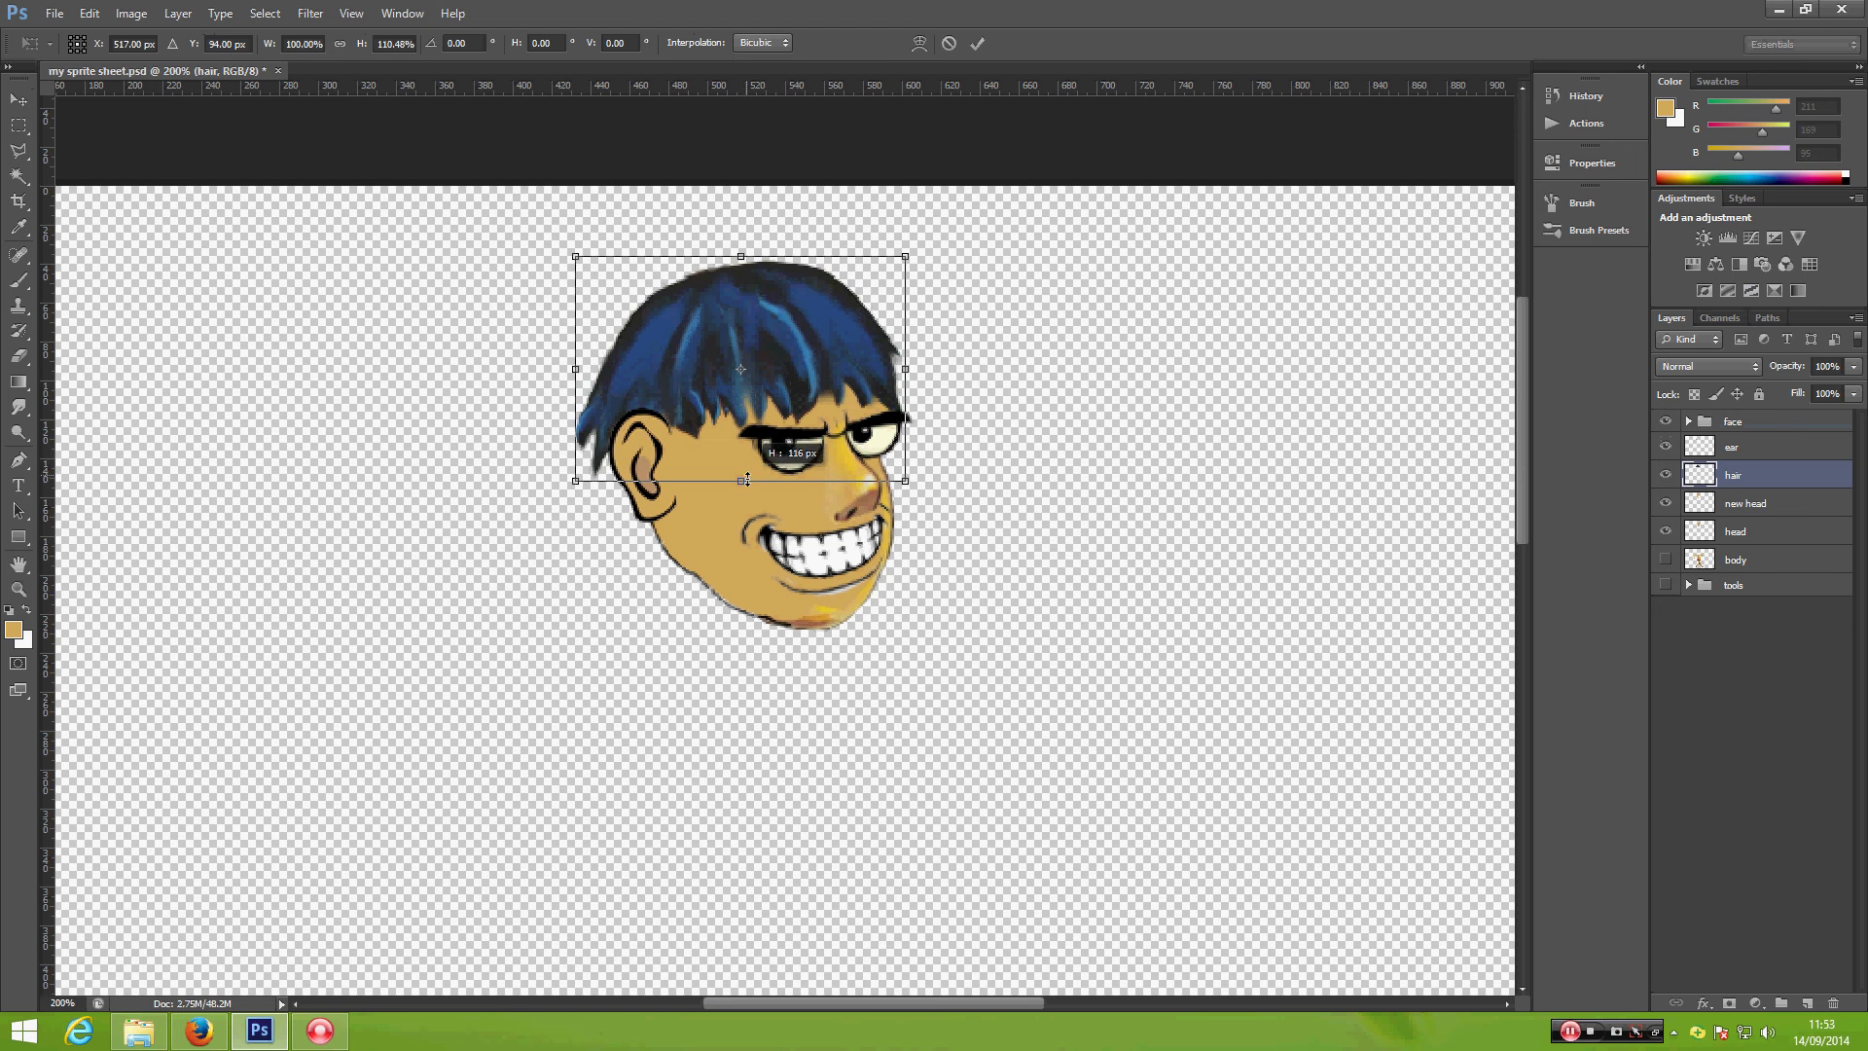
left_click_drag(575, 371, 588, 377)
key("Return")
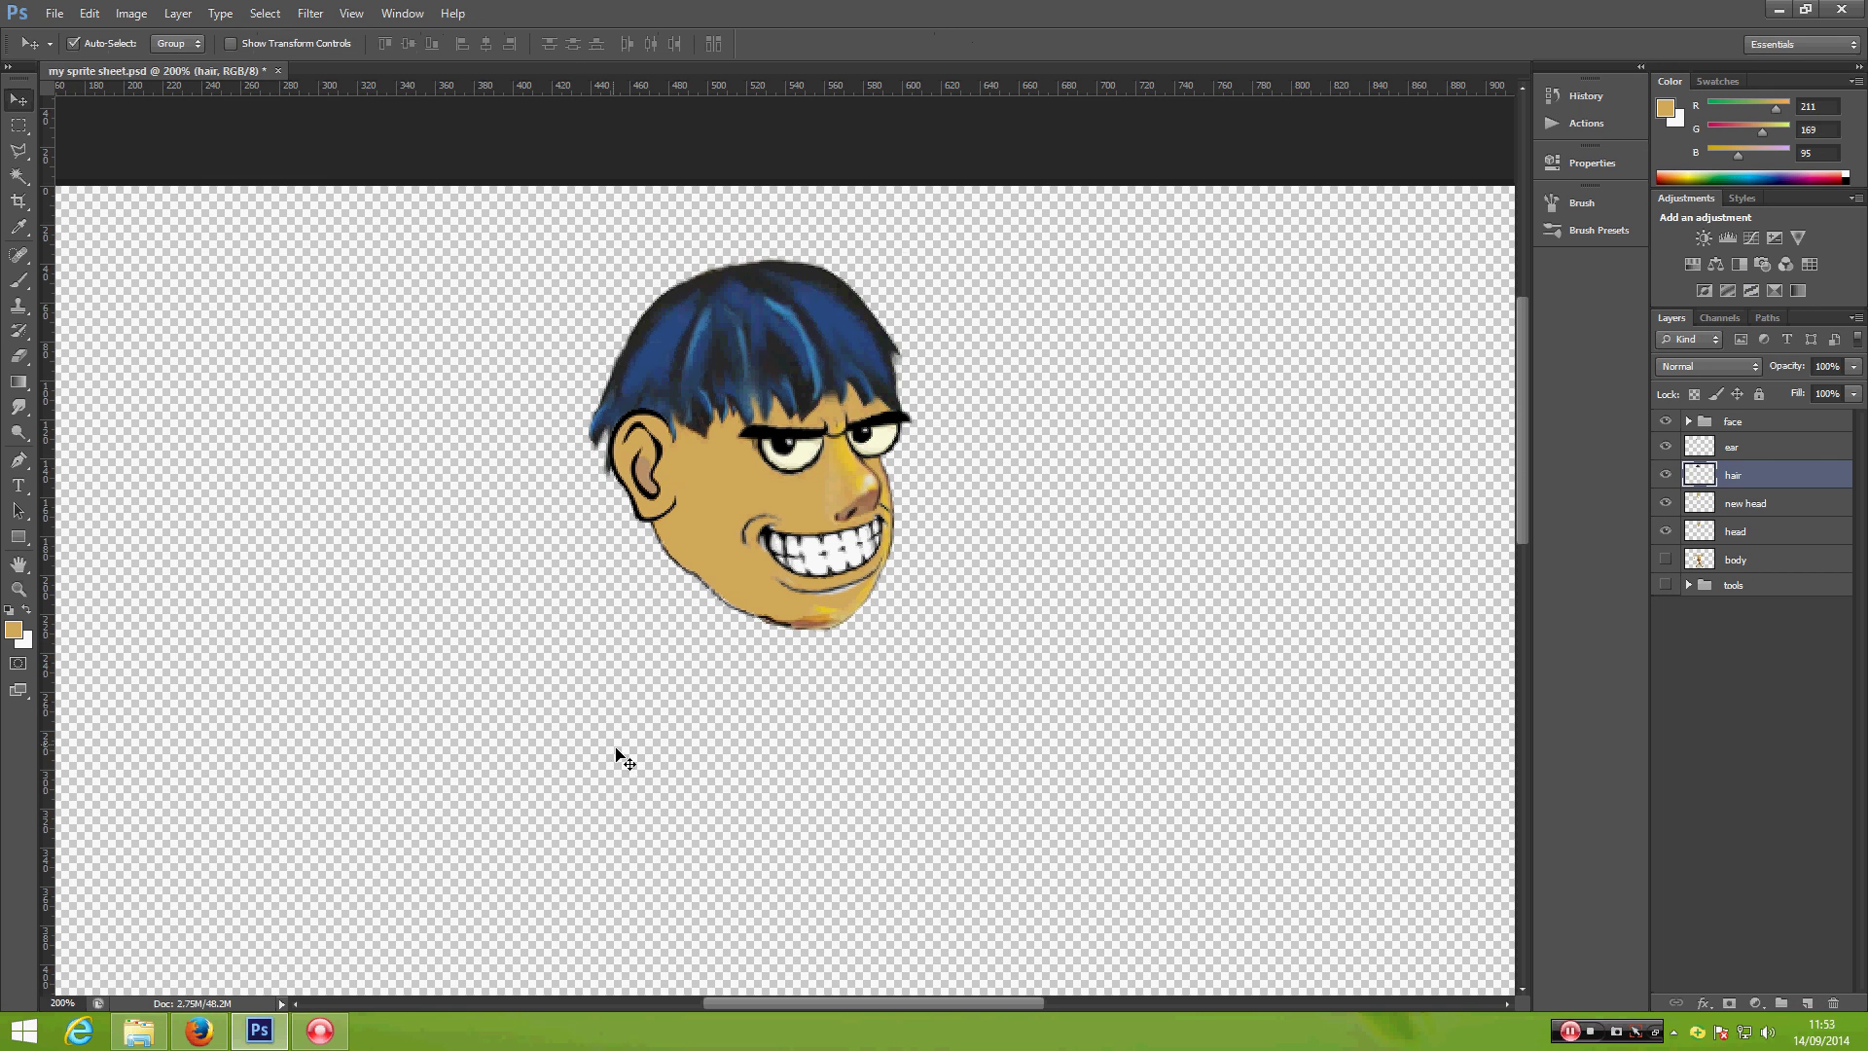
Step: Scale the ear down to about 91% and nudge it forward and up against the hairline
left_click(654, 482)
key("ctrl+t")
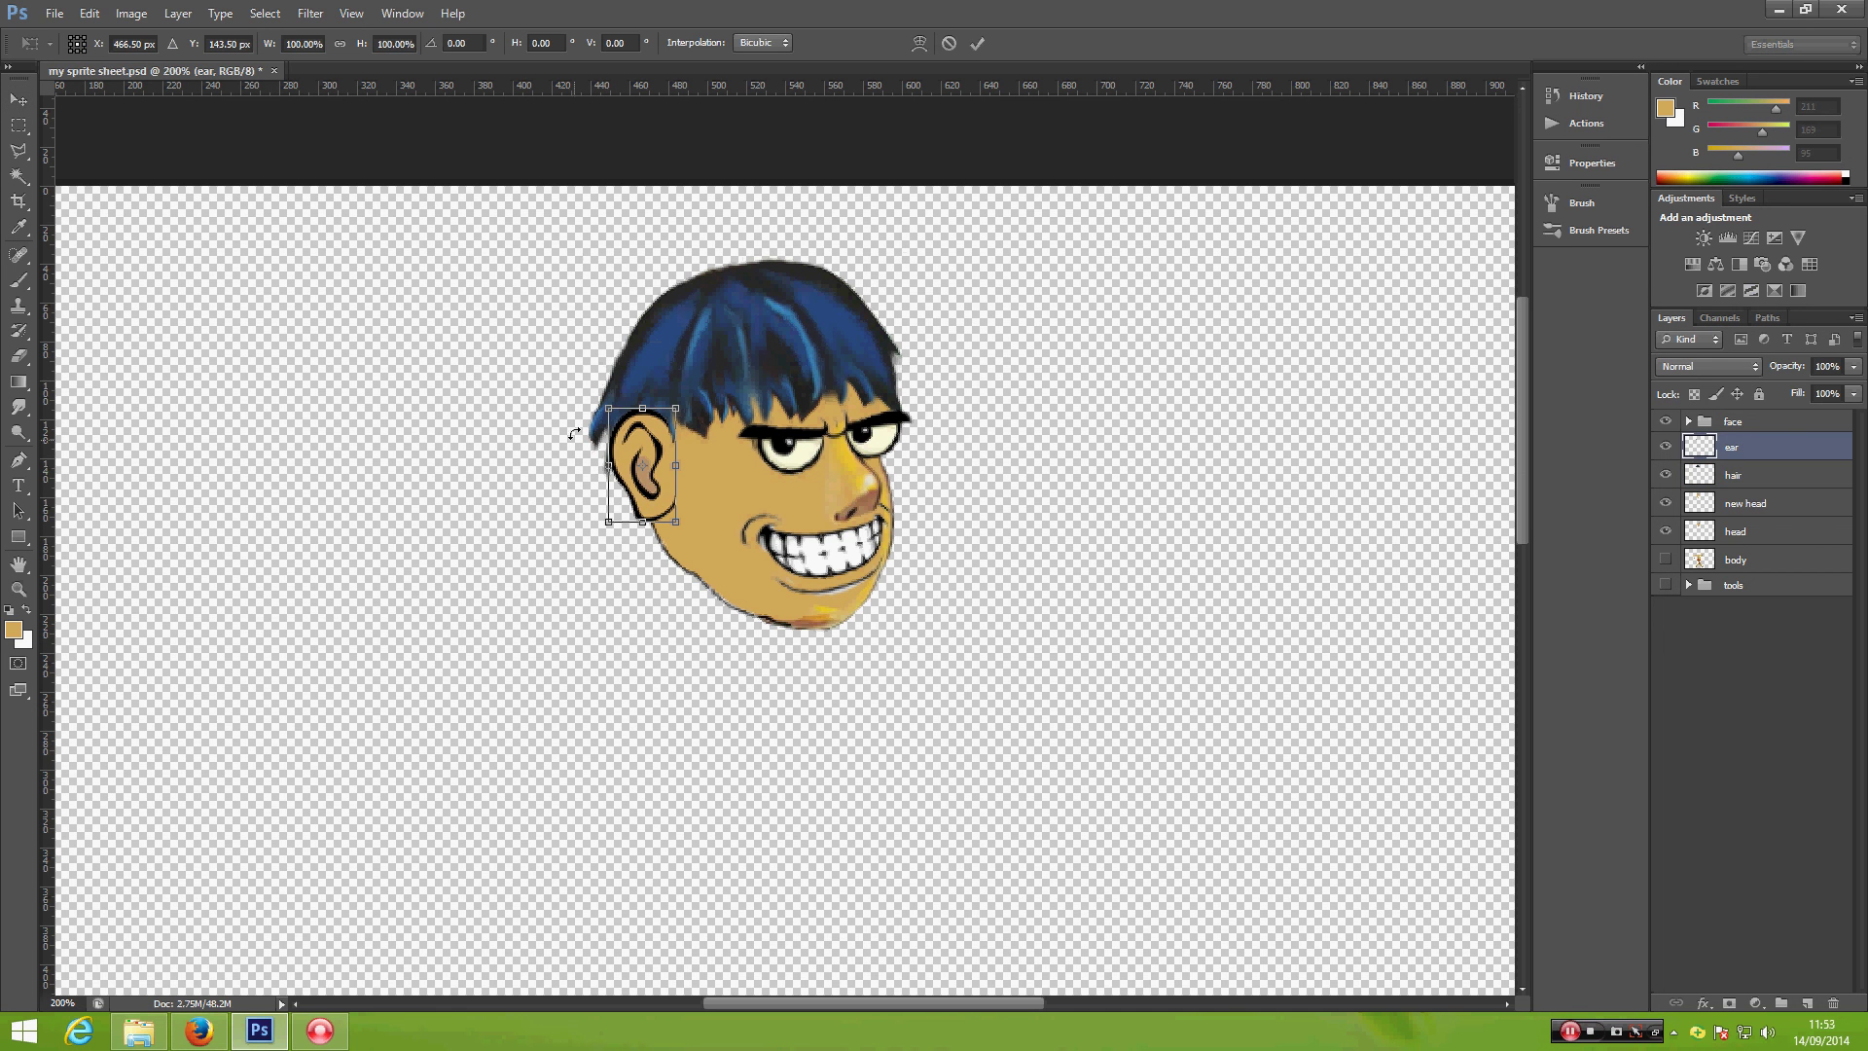
left_click_drag(605, 409, 588, 412)
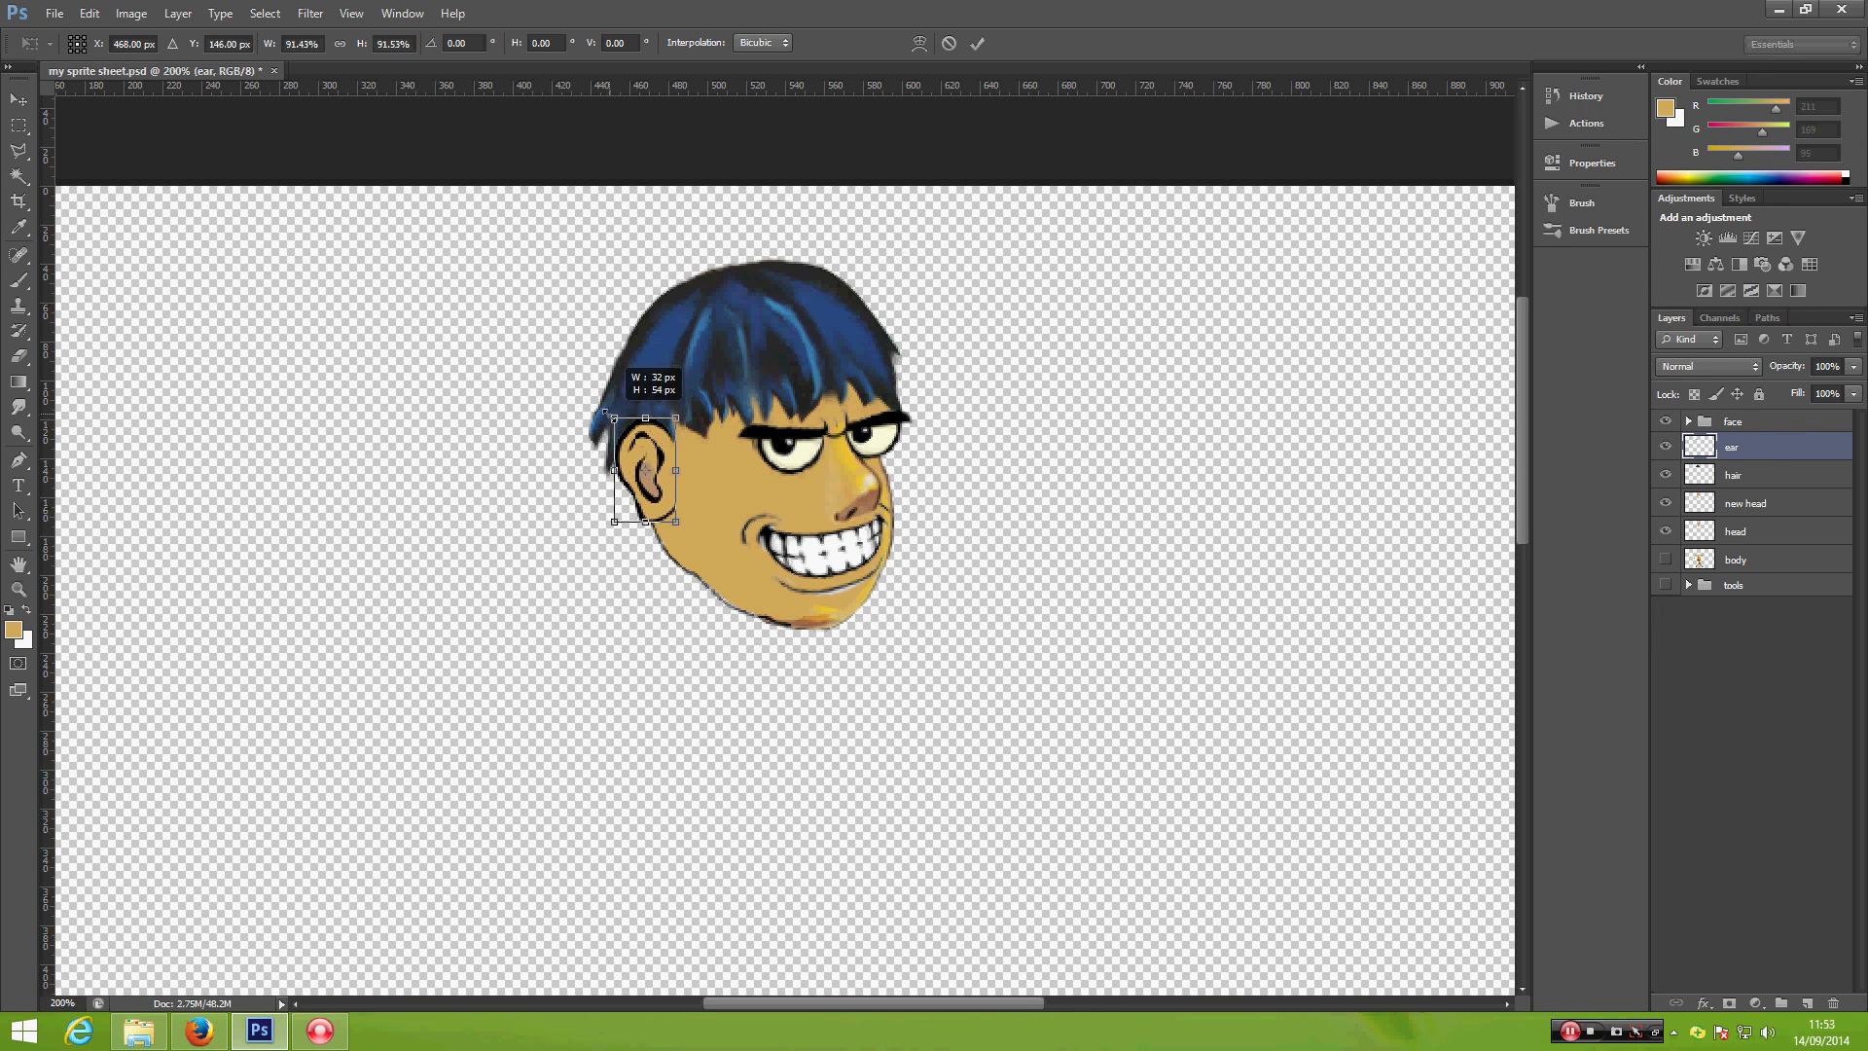
key("Return")
left_click_drag(667, 473, 677, 465)
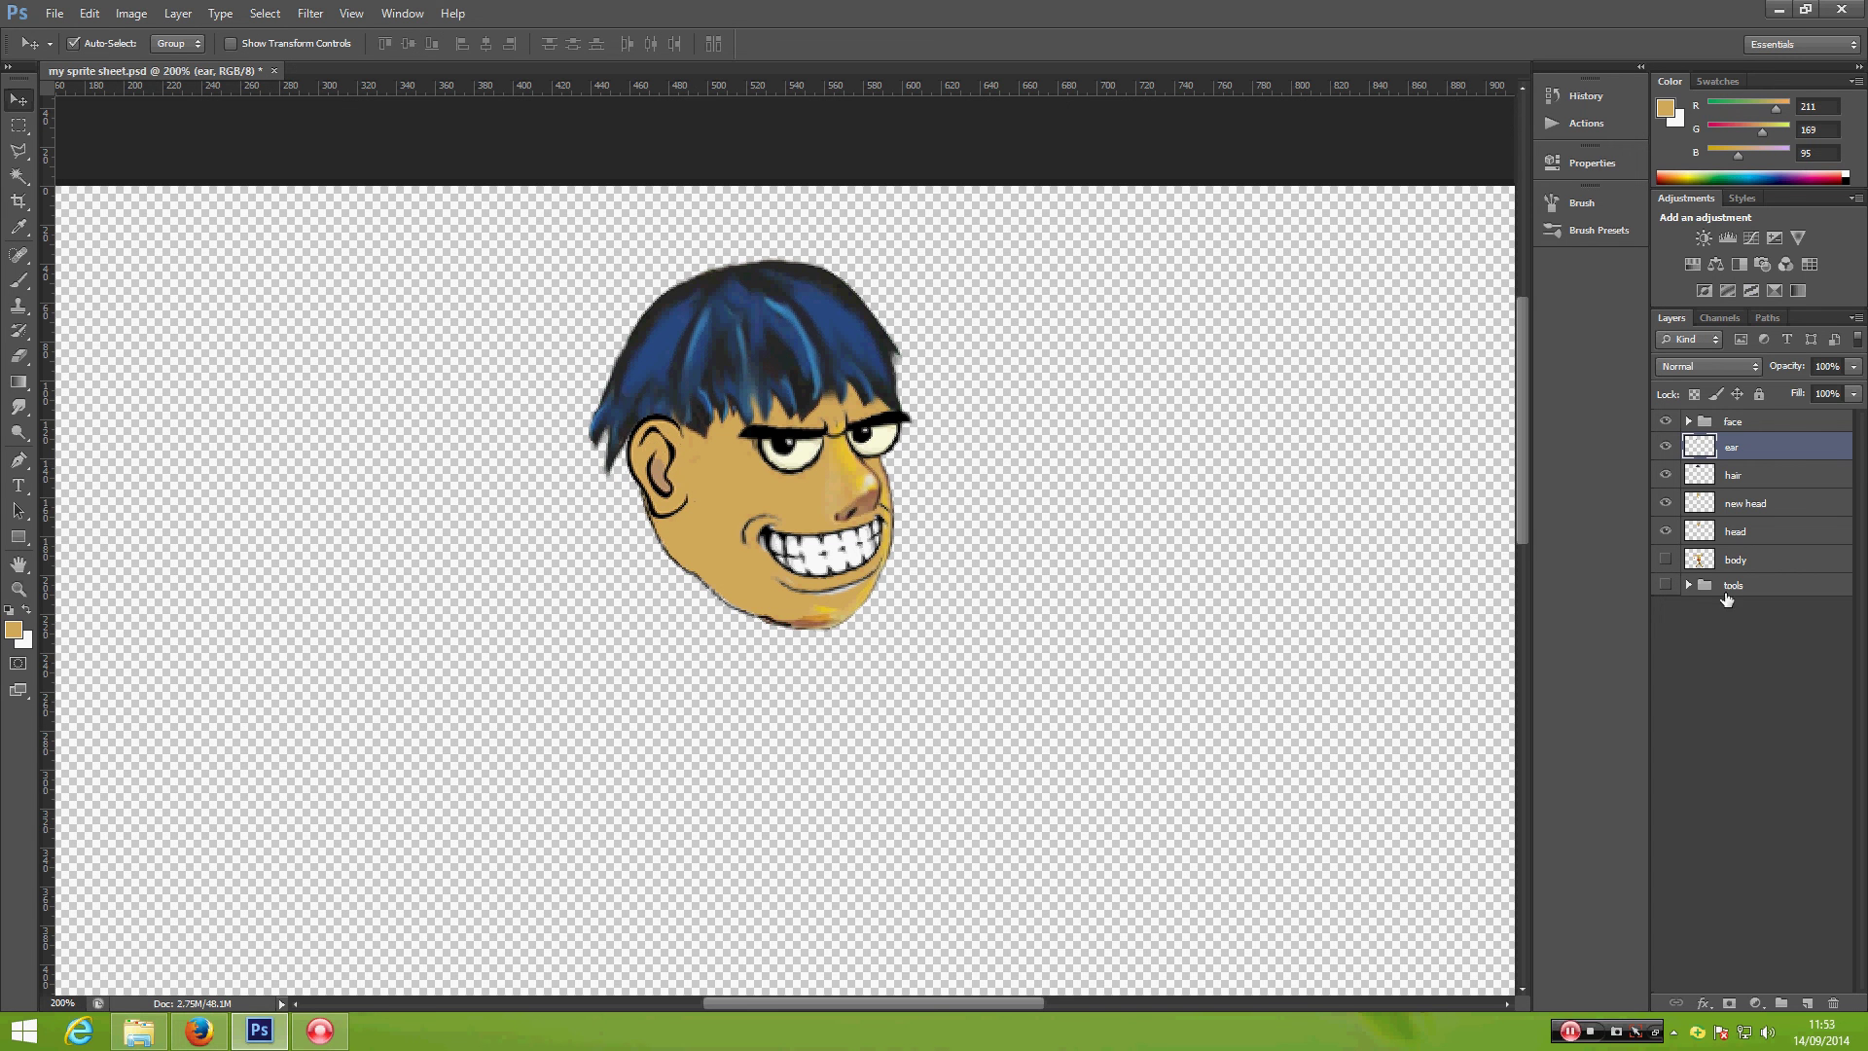
Step: Show the body layer and view the whole figure with its new head
left_click(1665, 559)
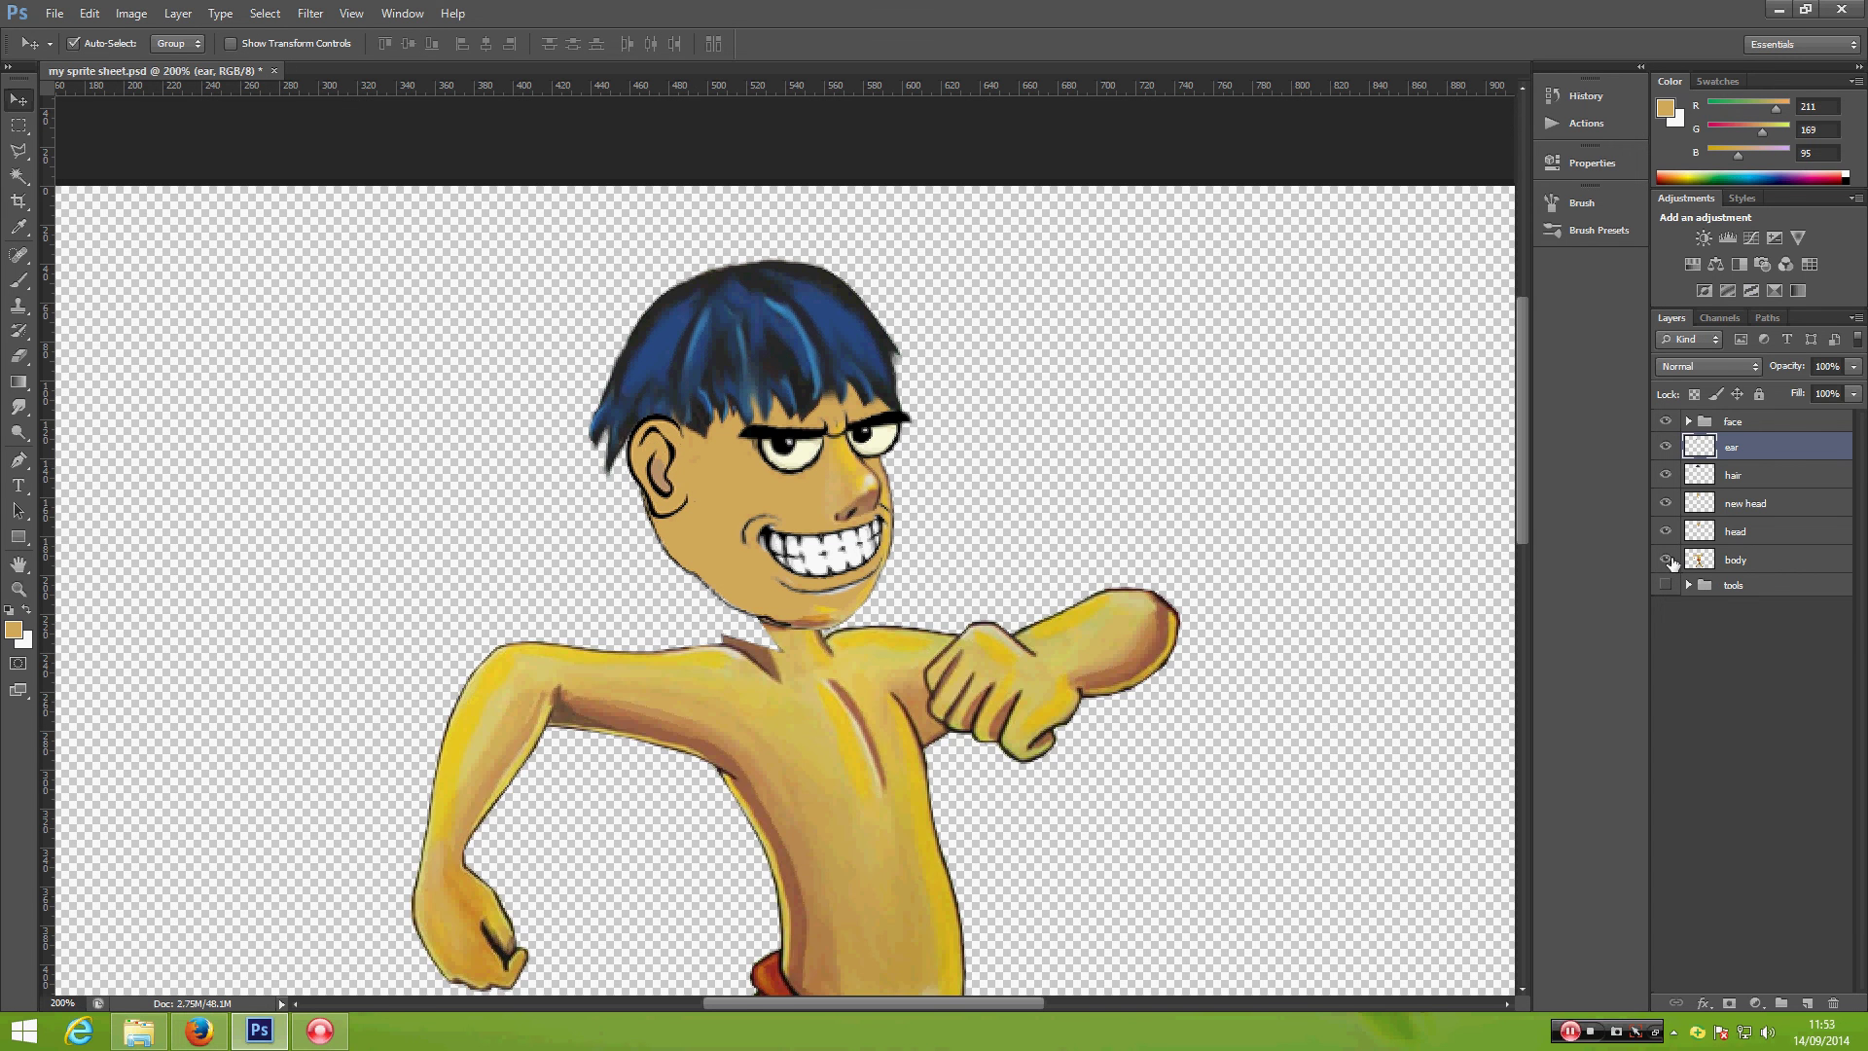
key("ctrl+minus")
key("ctrl+minus")
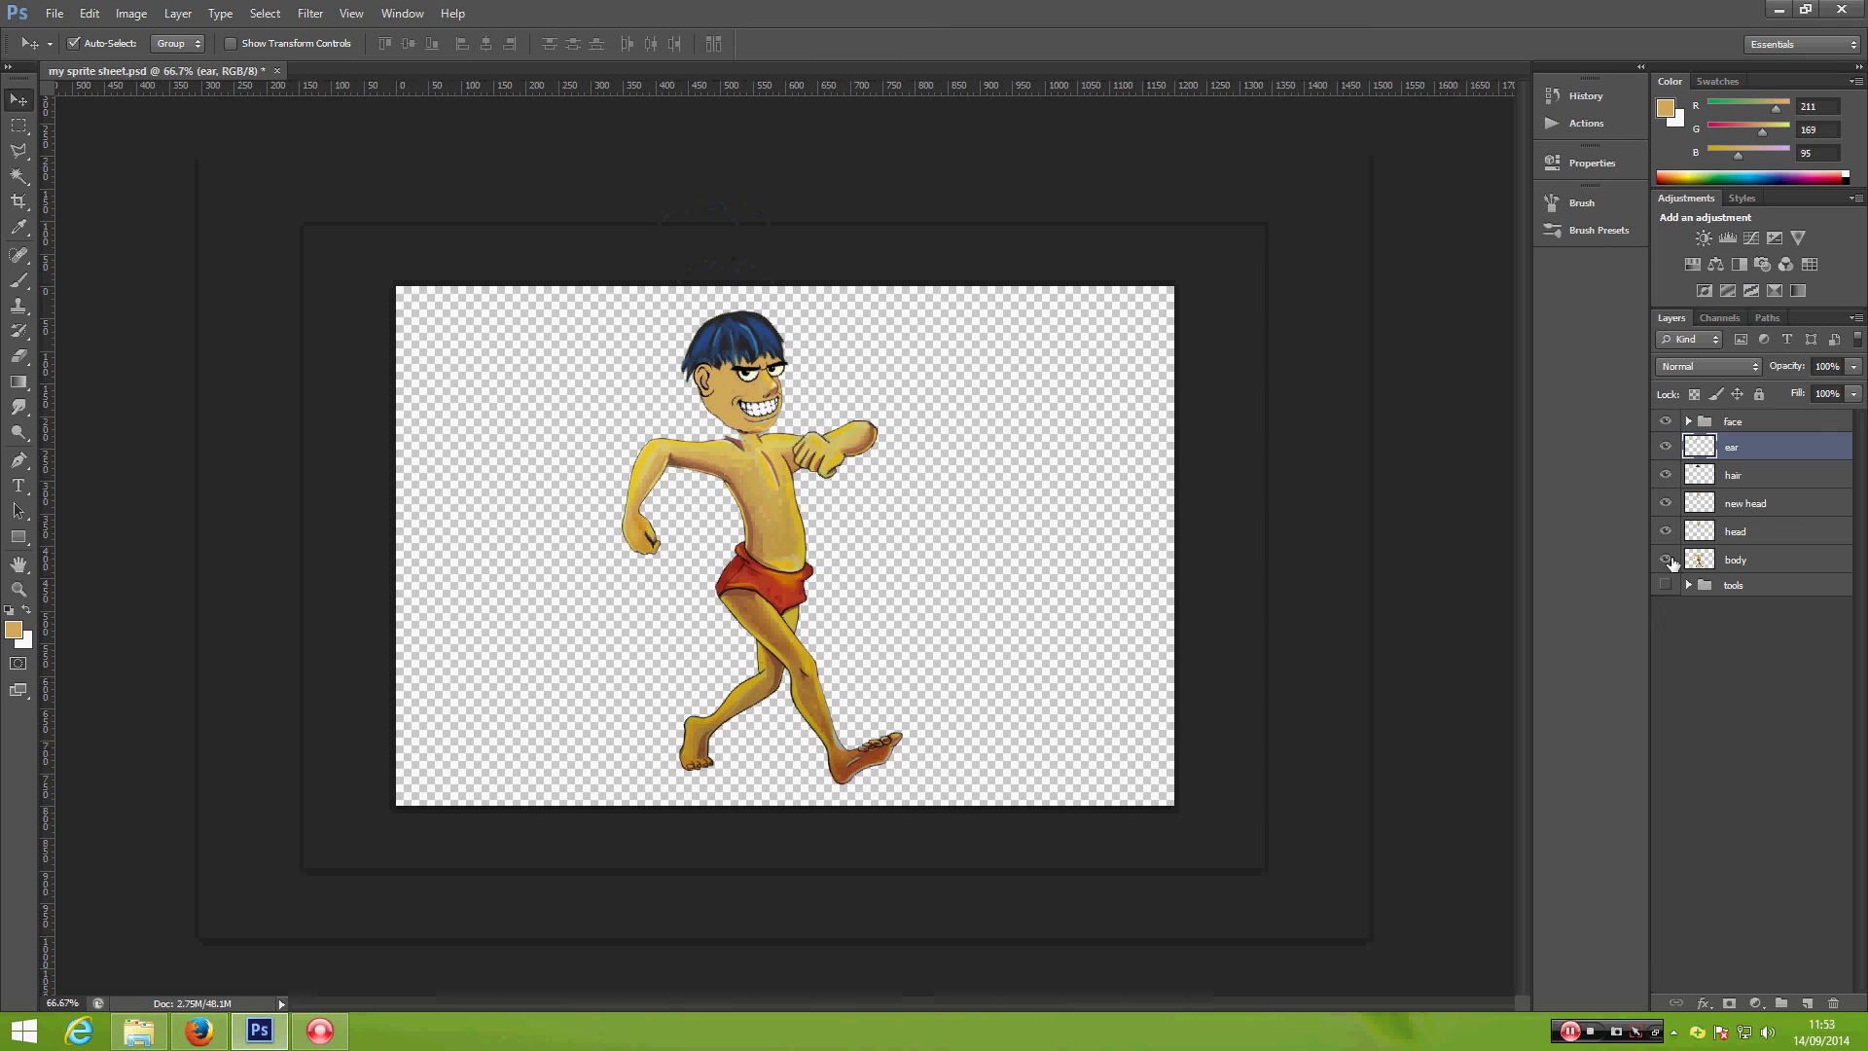
key("ctrl+plus")
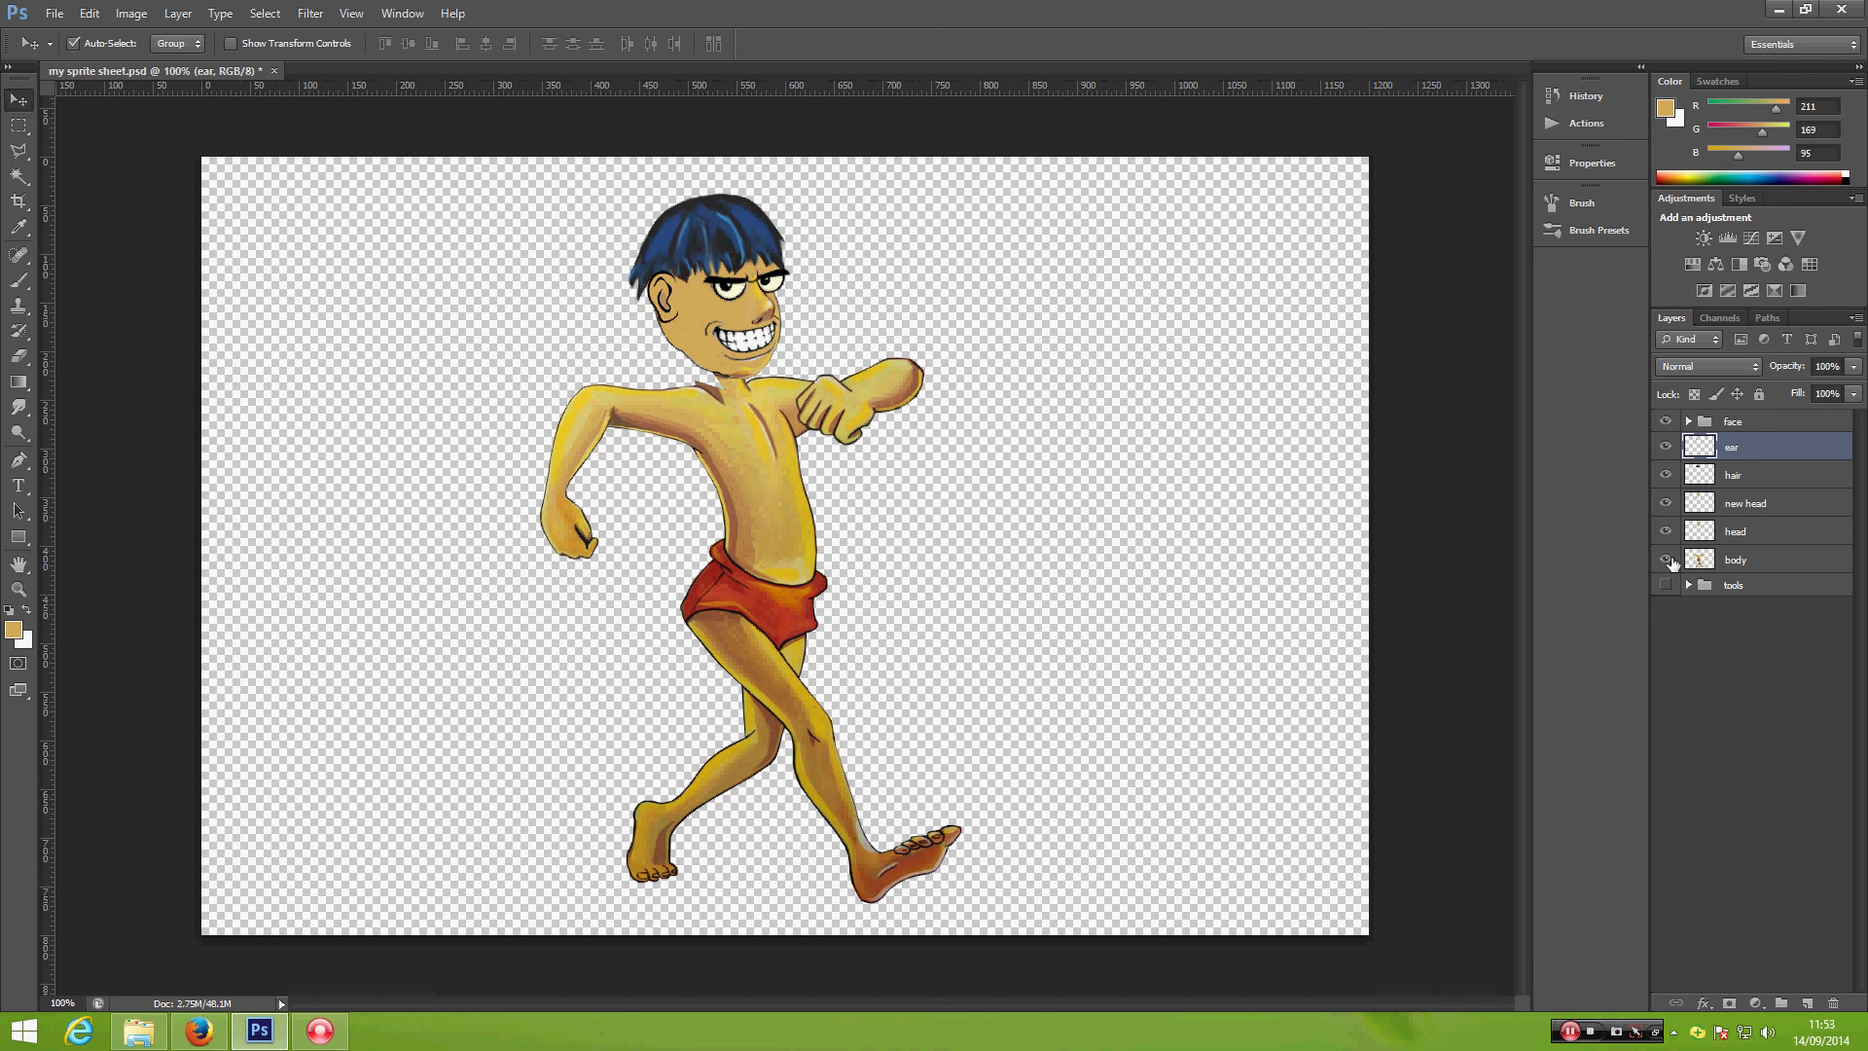